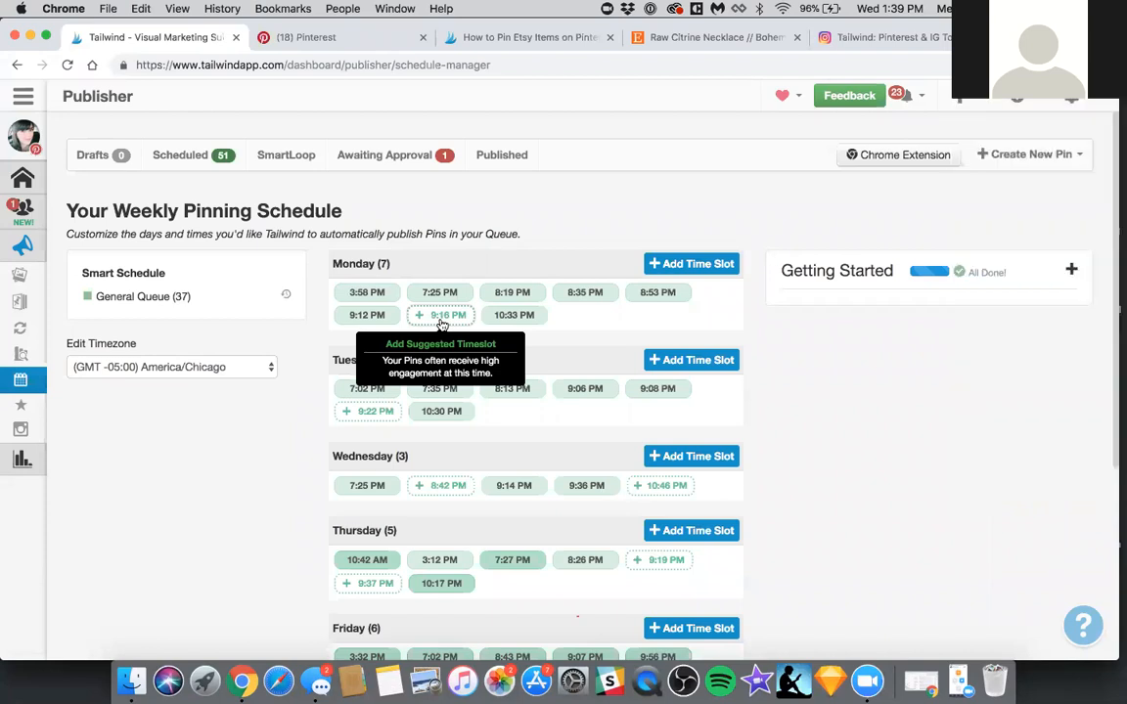
Add the suggested 8:42 PM time slot to Wednesday and review the rest of the weekly pinning schedule
click(441, 484)
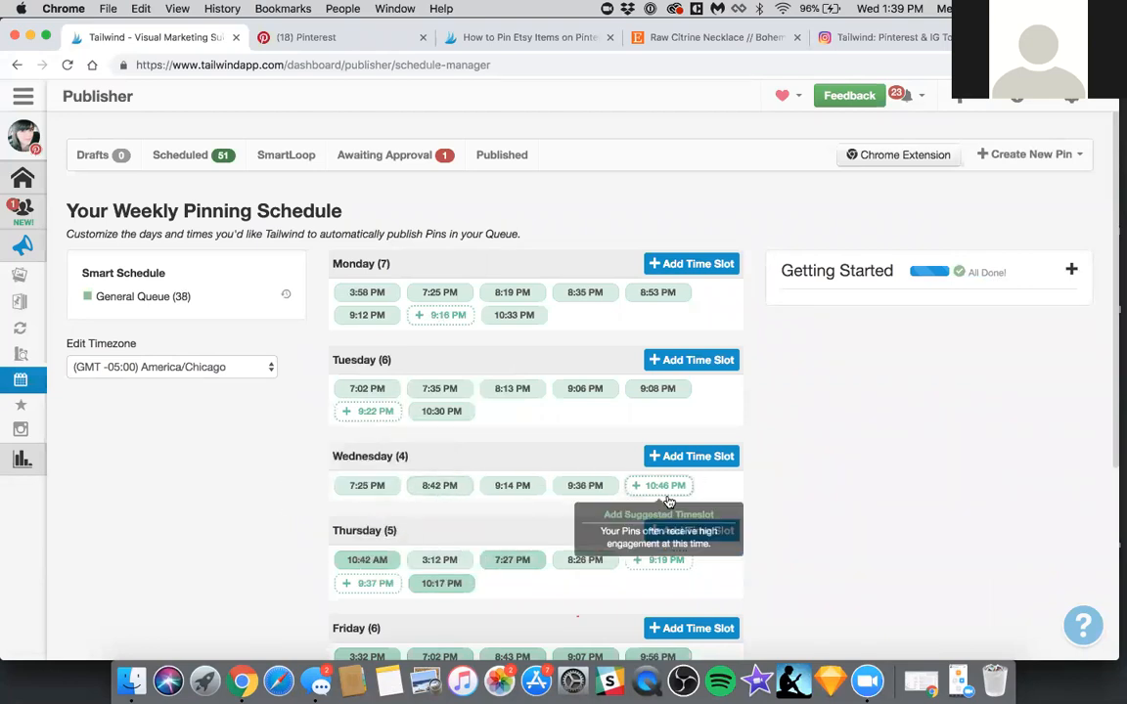
scroll(381, 526, down, 3)
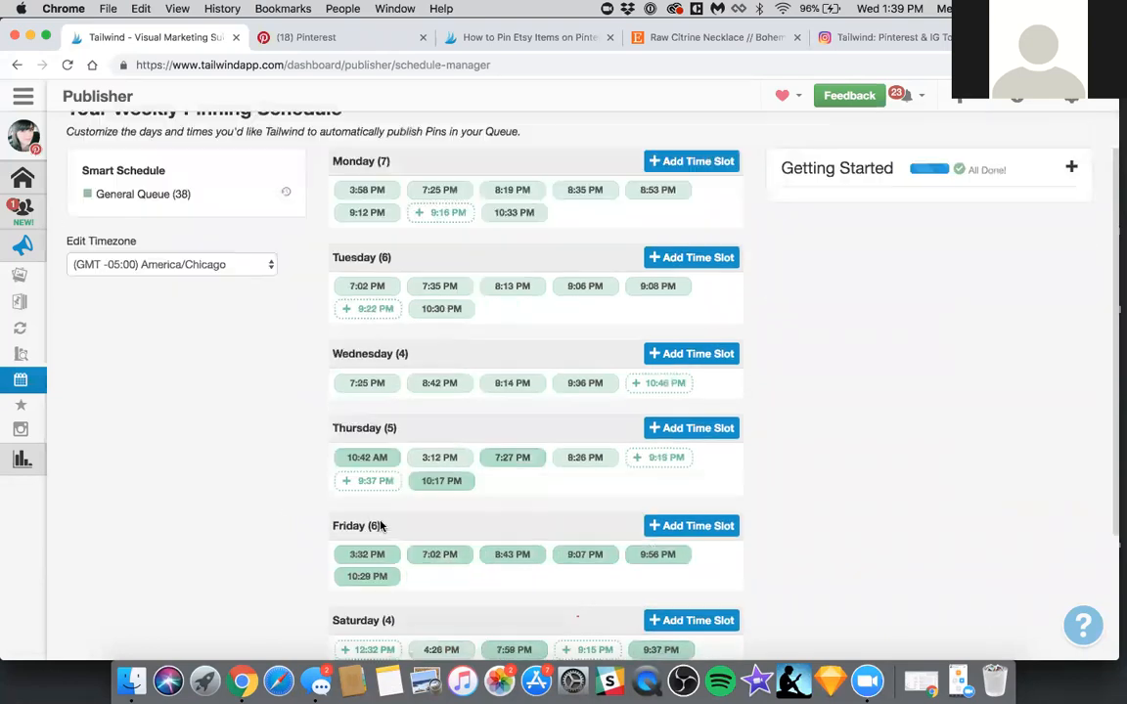
scroll(381, 525, down, 3)
scroll(382, 524, up, 5)
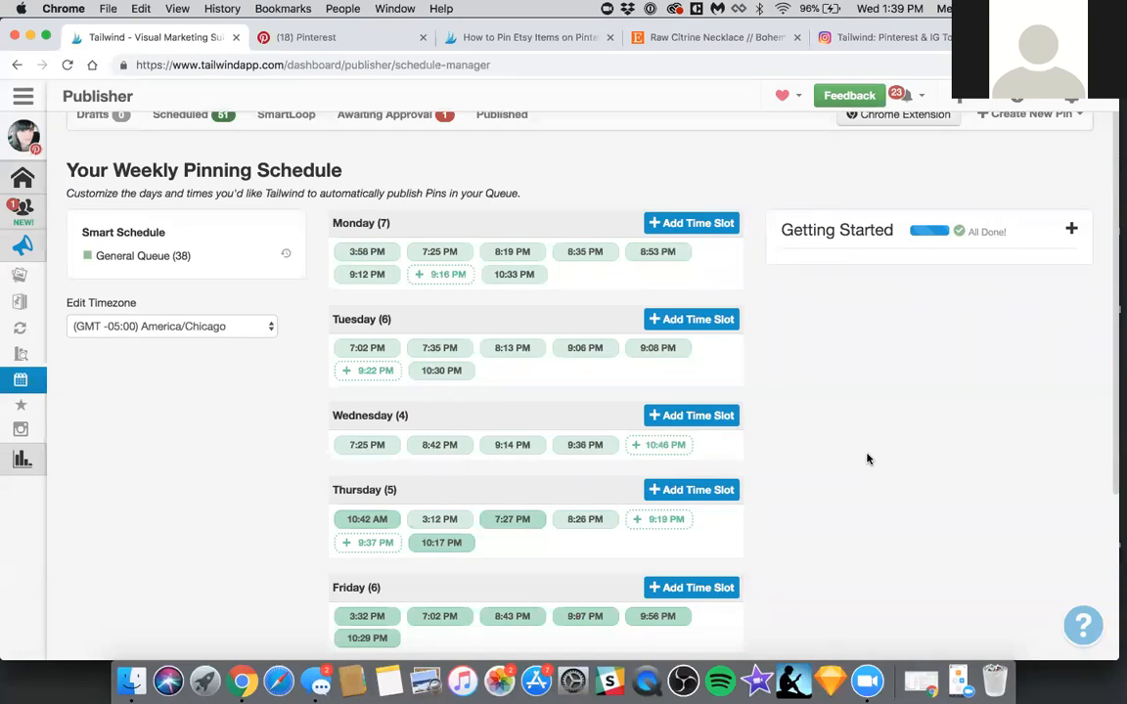
scroll(867, 459, up, 1)
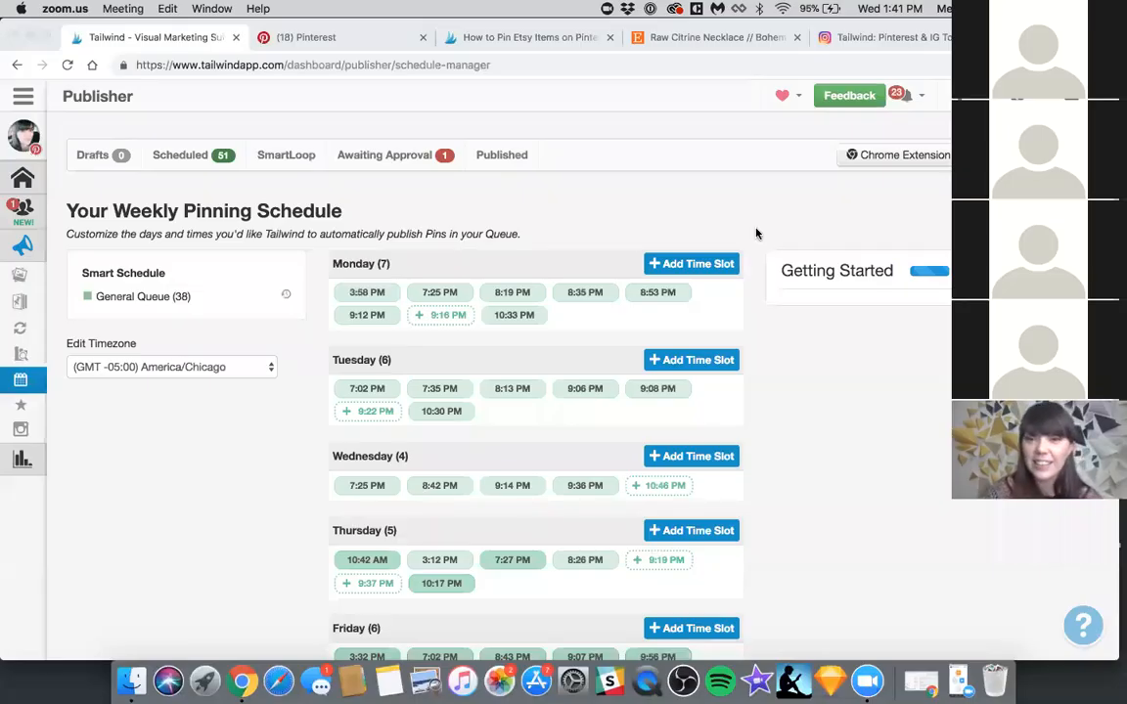
Set the pinning schedule's timezone to (GMT +02:00) Asia/Jerusalem
click(252, 267)
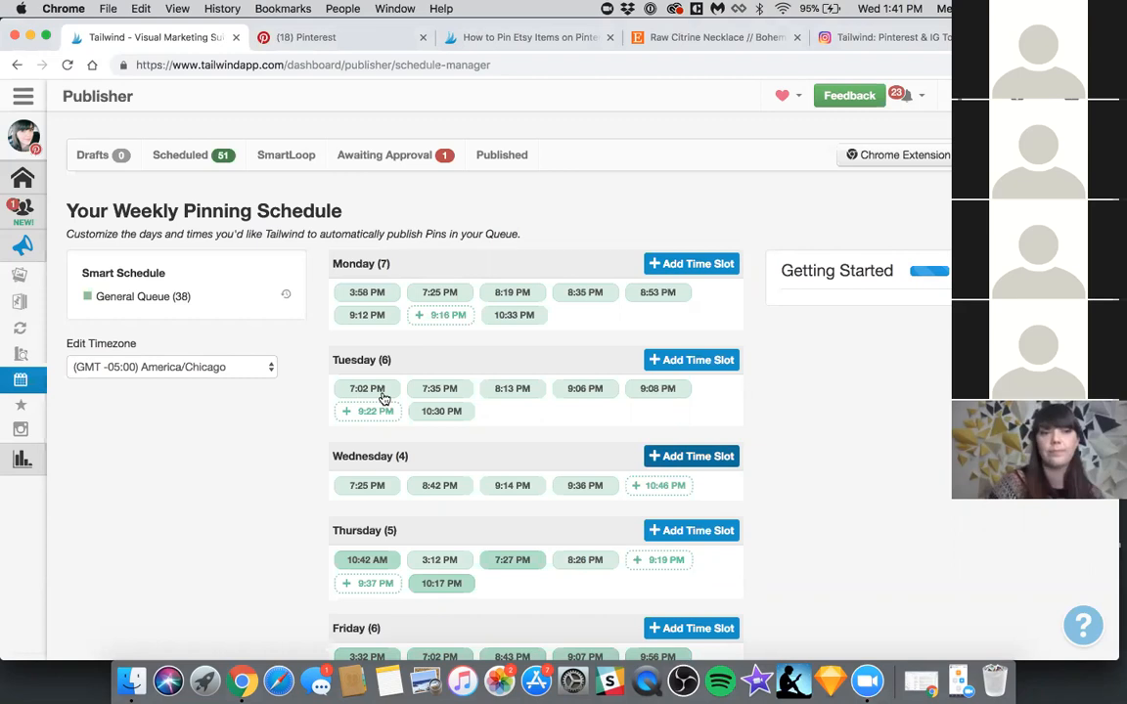
click(251, 371)
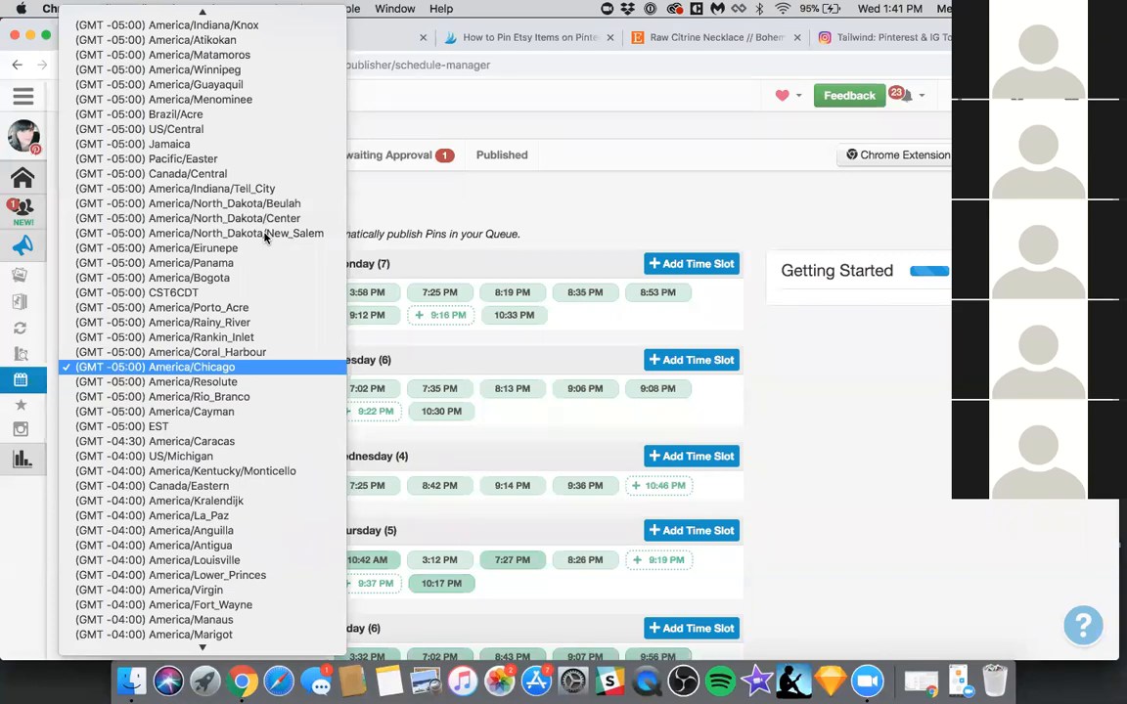
scroll(265, 236, up, 15)
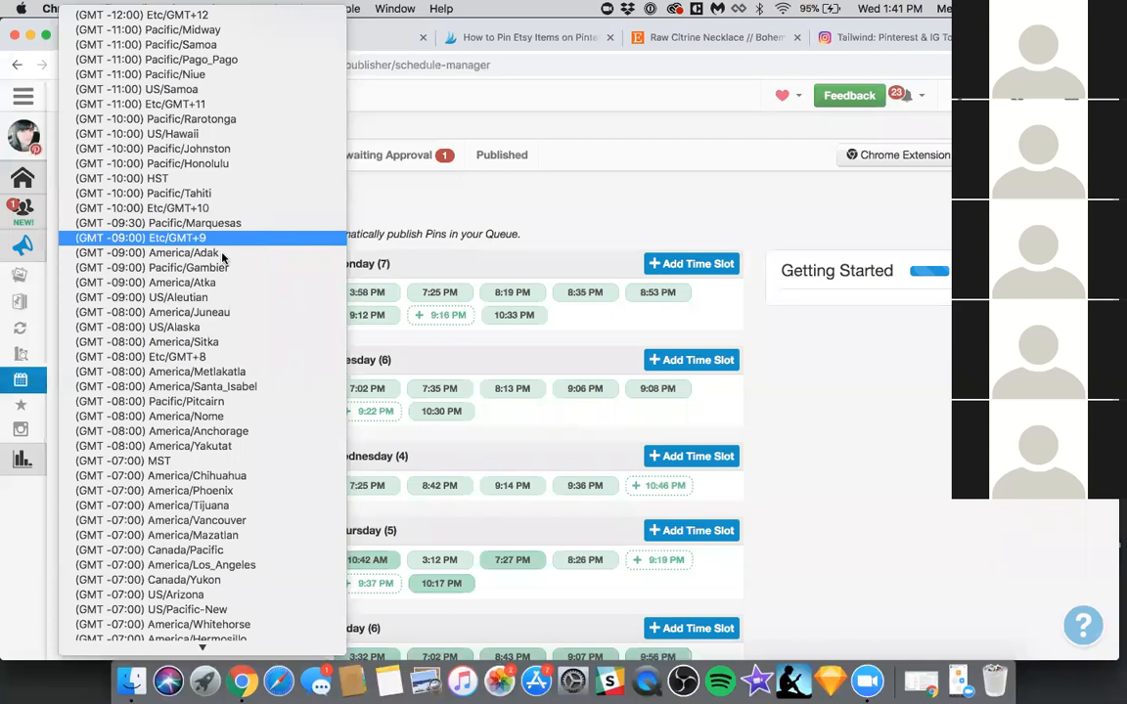
scroll(216, 264, down, 5)
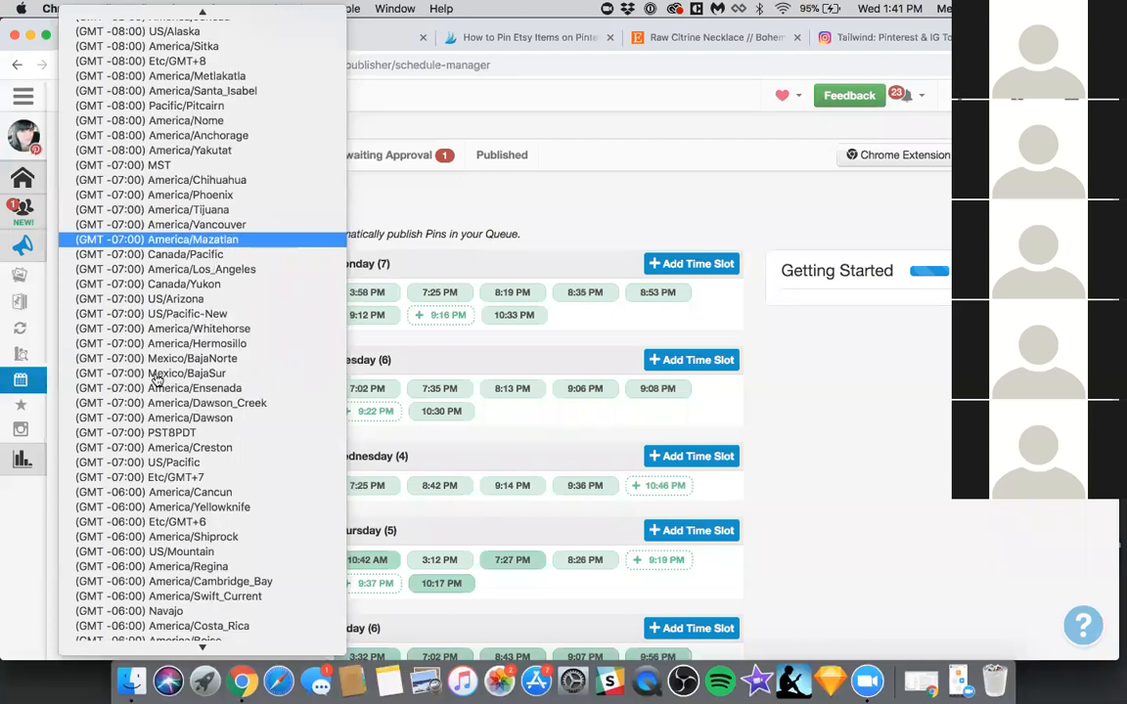
scroll(137, 362, down, 10)
scroll(205, 327, down, 15)
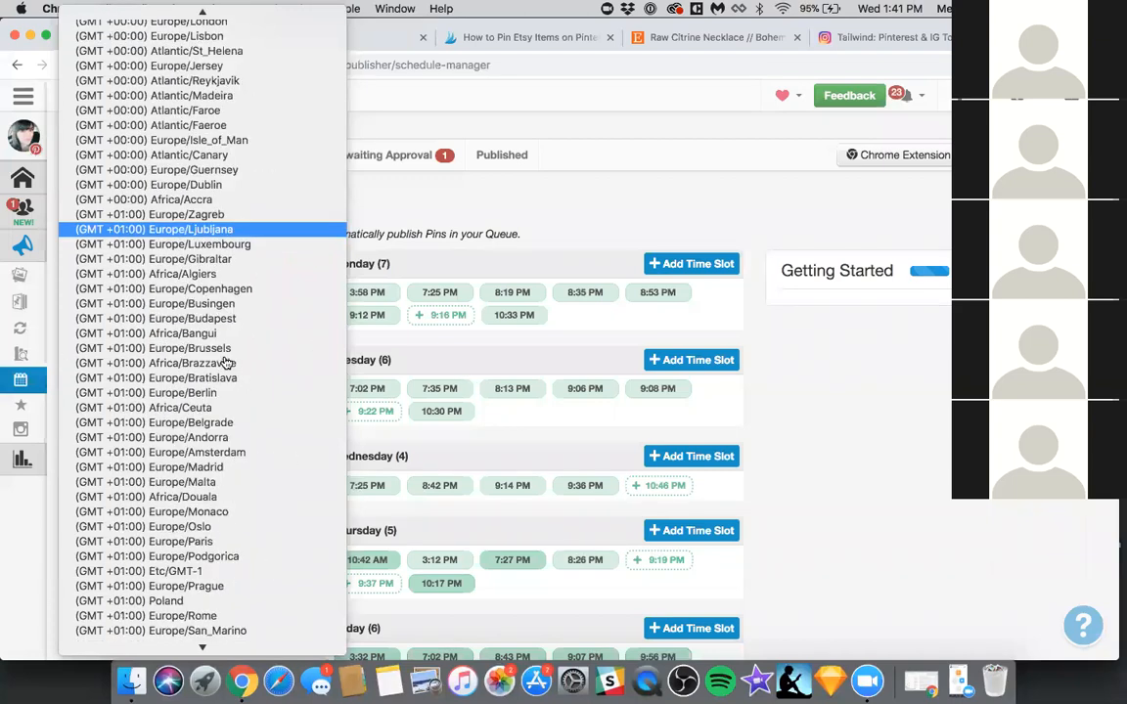
click(205, 378)
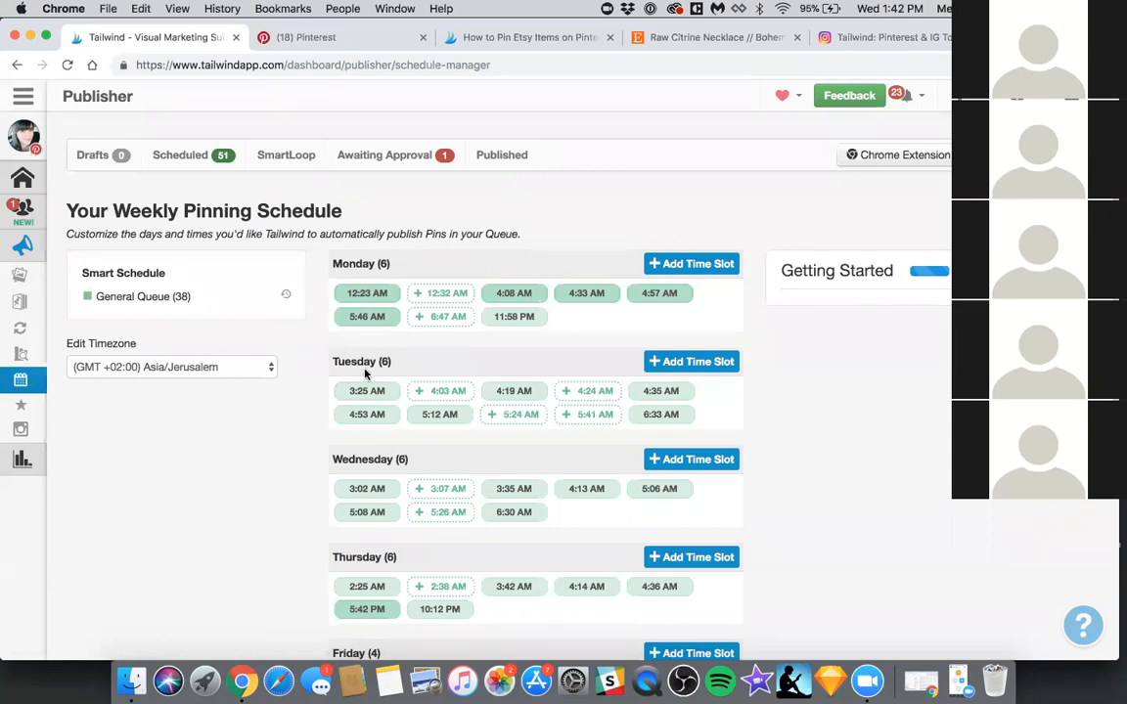
Open the board lists and try adding the Christmas! board to the Weekly Group Boards list, removing it again
mouse_move(25, 364)
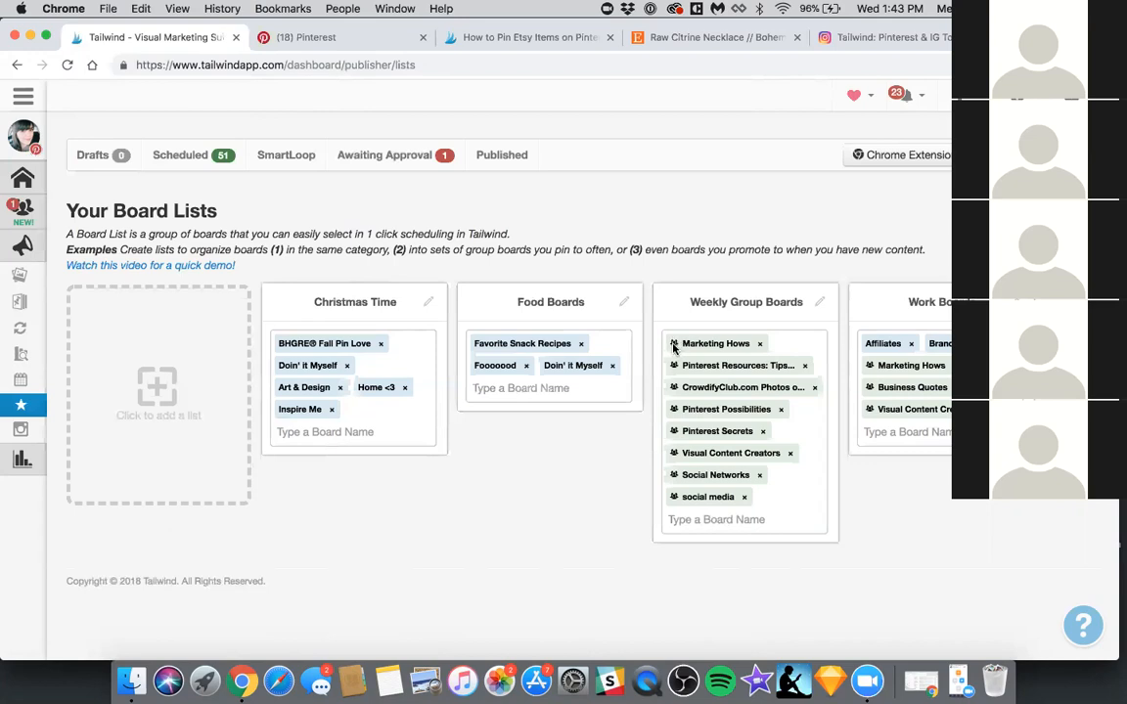
click(718, 513)
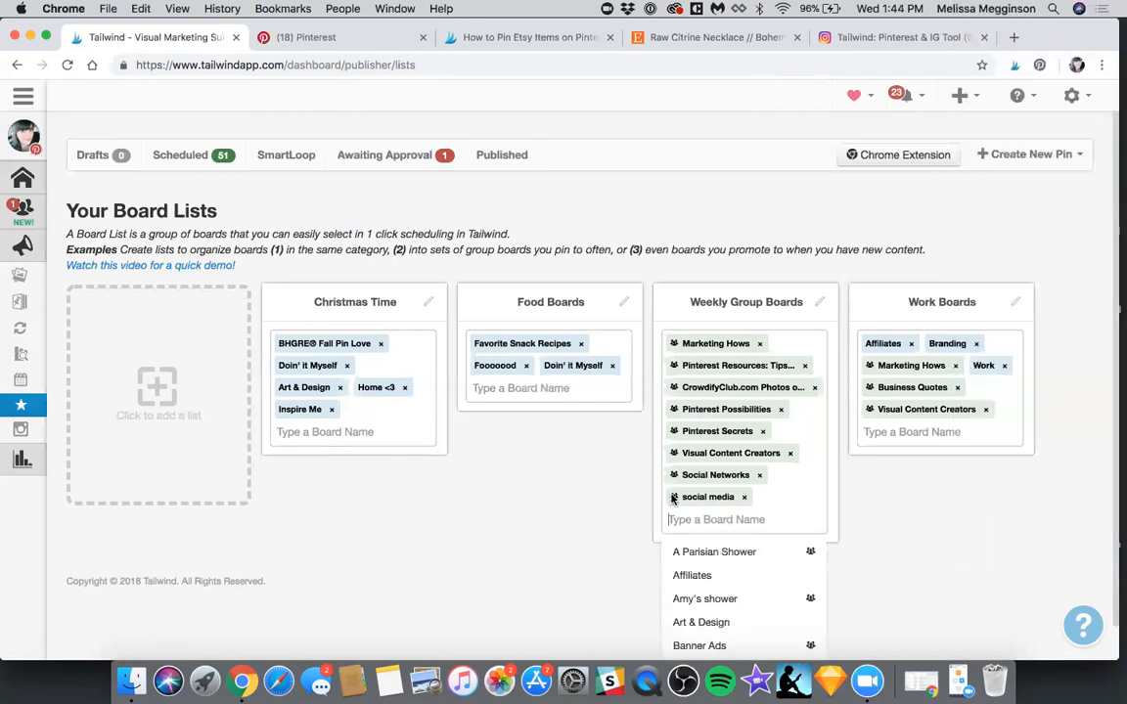
scroll(704, 508, down, 1)
scroll(697, 513, down, 3)
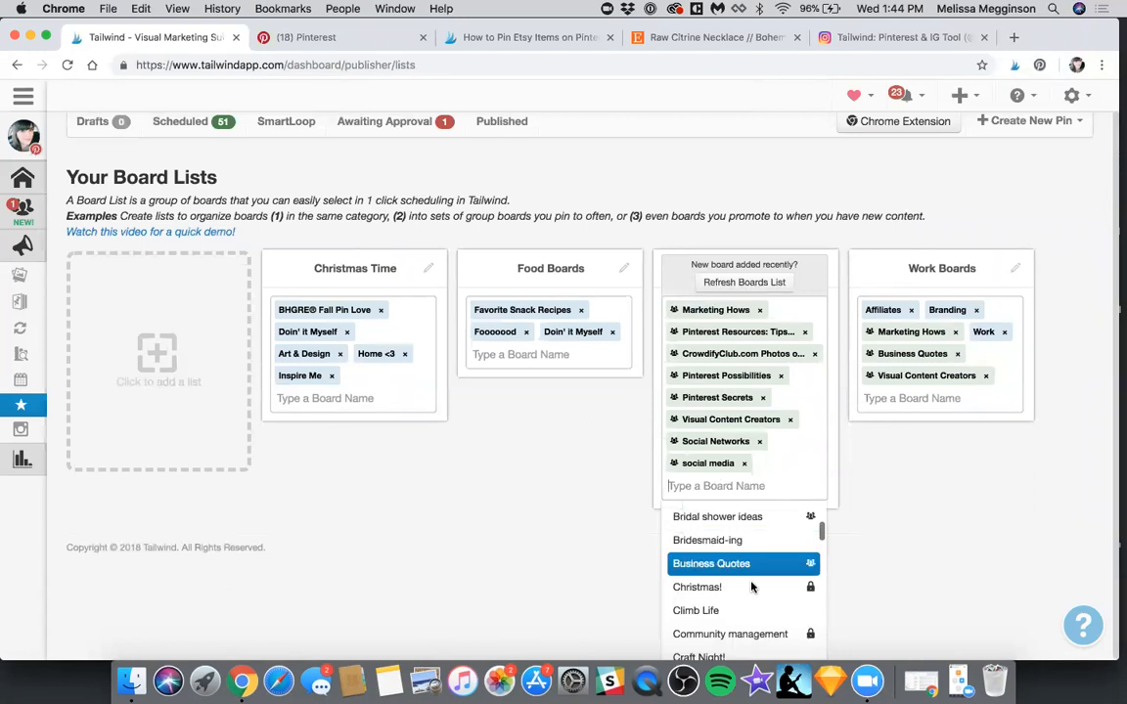
click(714, 587)
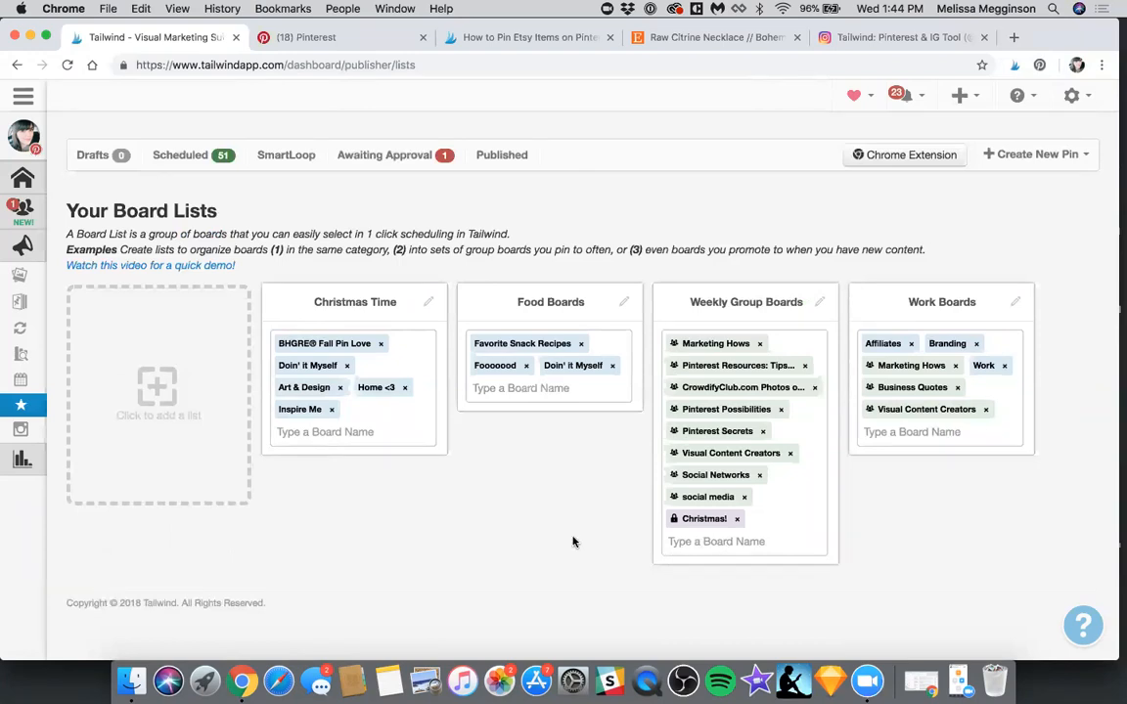
click(737, 521)
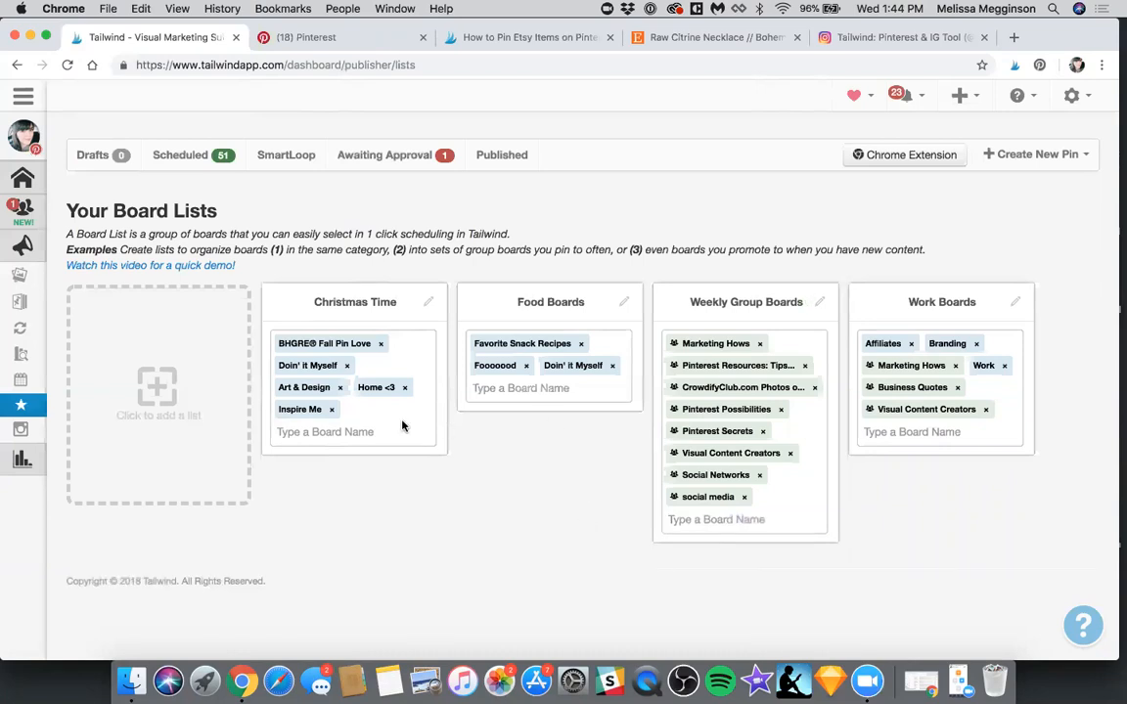
Add the Christmas! board to the Christmas Time board list
click(356, 421)
scroll(323, 489, down, 5)
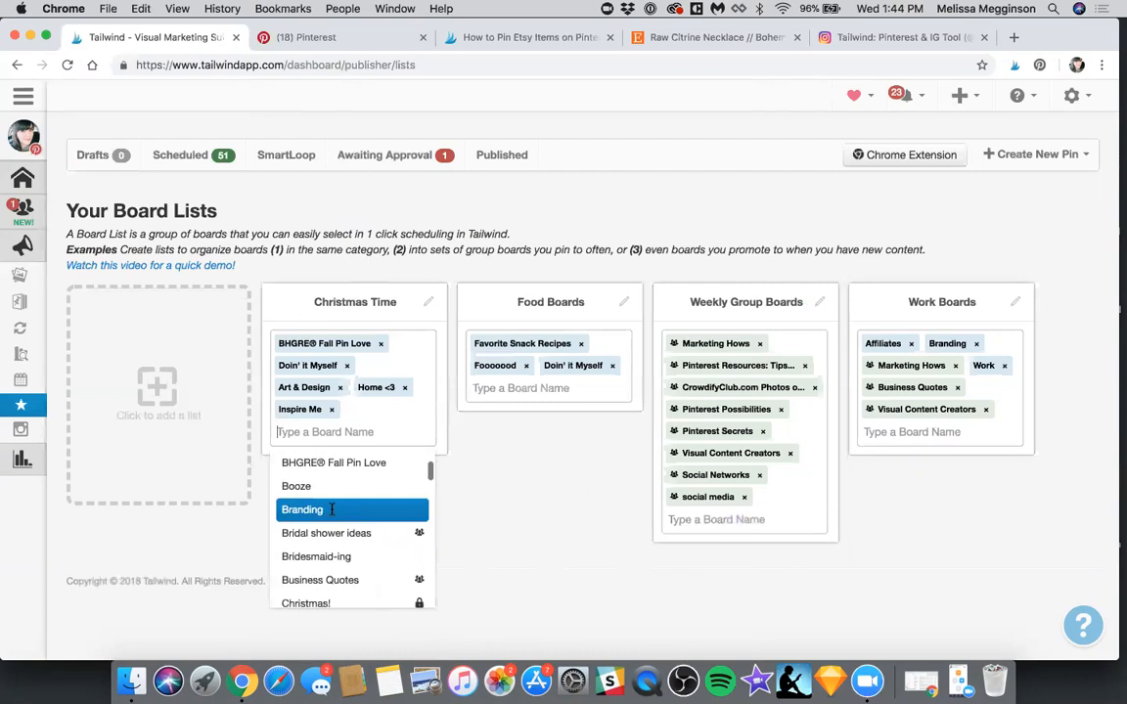
click(332, 530)
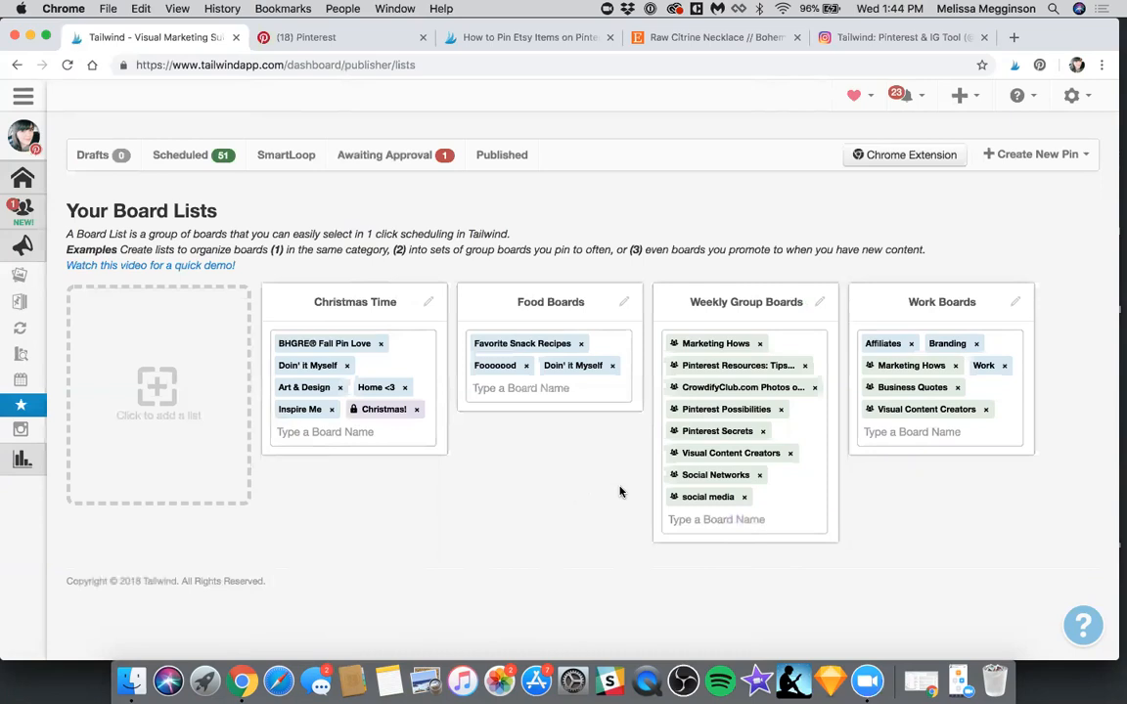
Open the scheduled pins and move a pin into the empty 3:42 AM slot on Thu, Nov 1
click(188, 157)
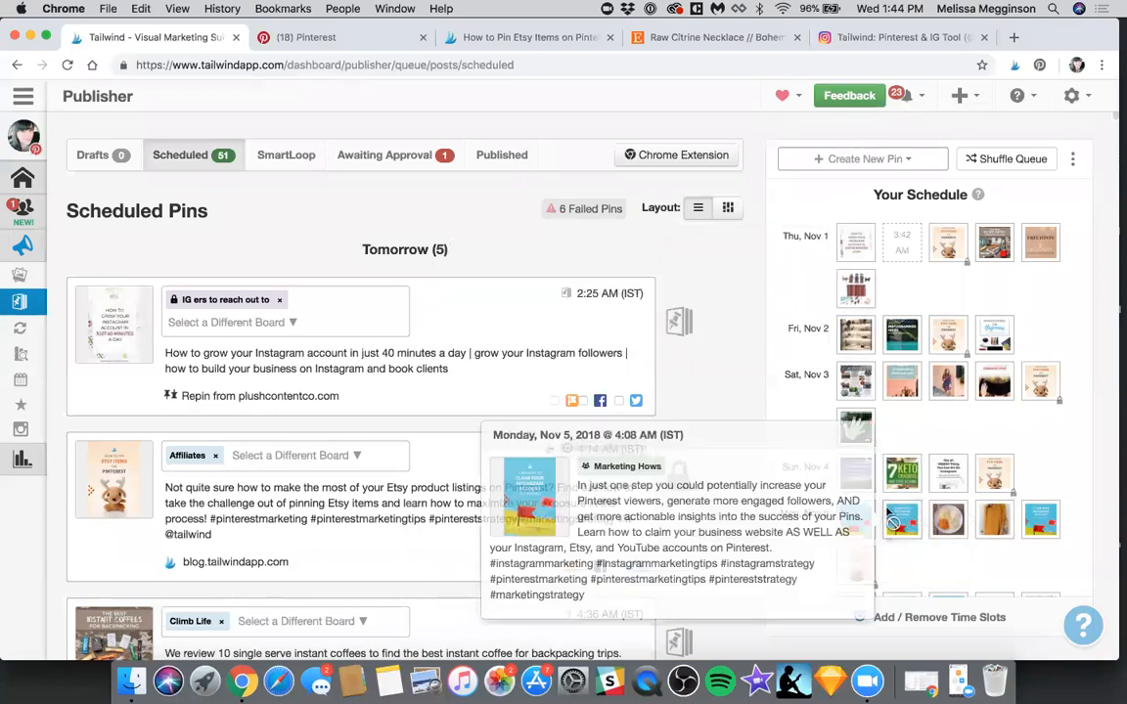
drag(897, 232, 900, 236)
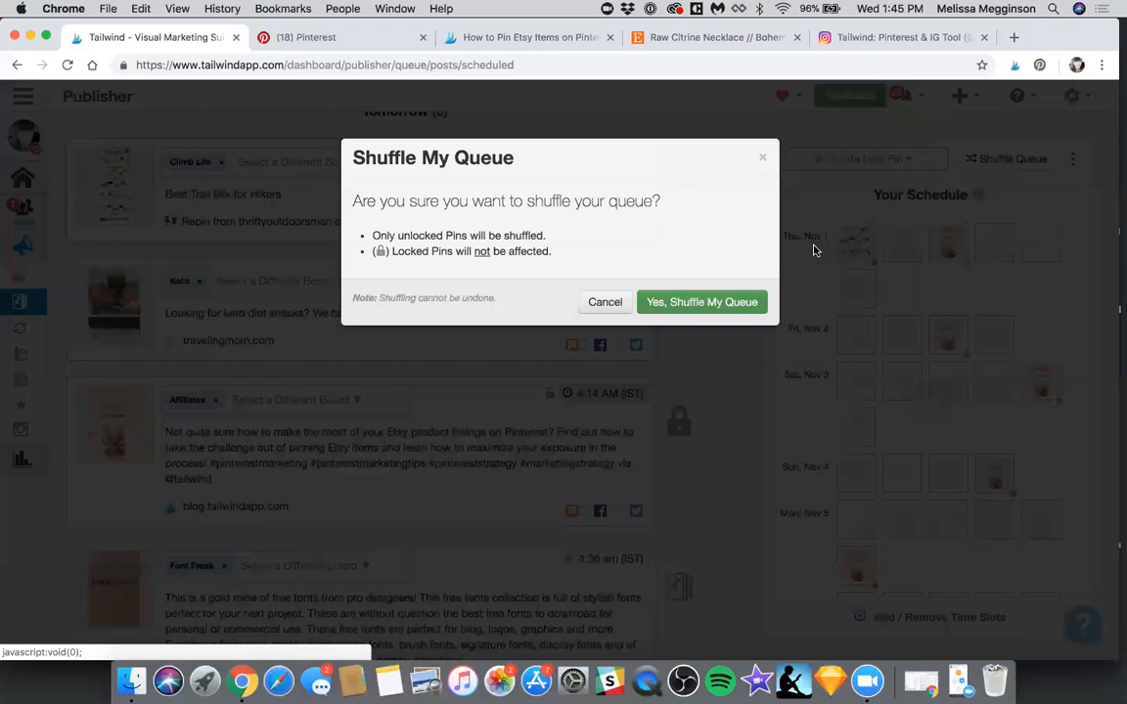
Shuffle the unlocked pins in the queue and review the filled and empty slots of the coming days
click(813, 250)
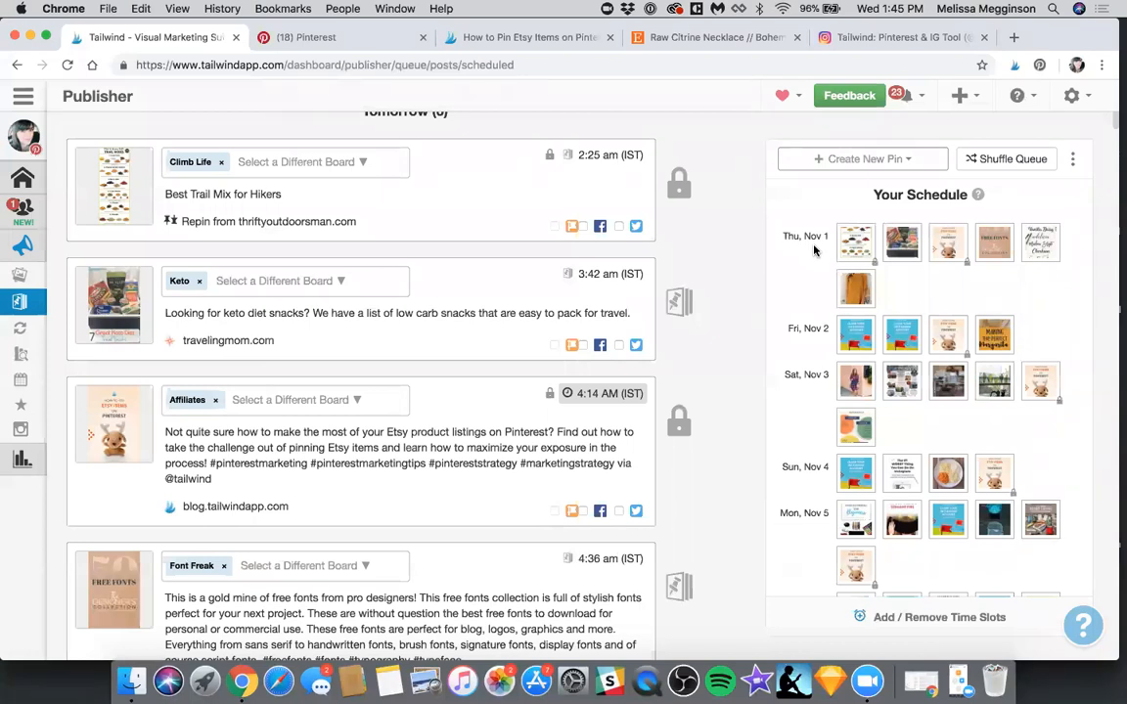
scroll(813, 252, down, 10)
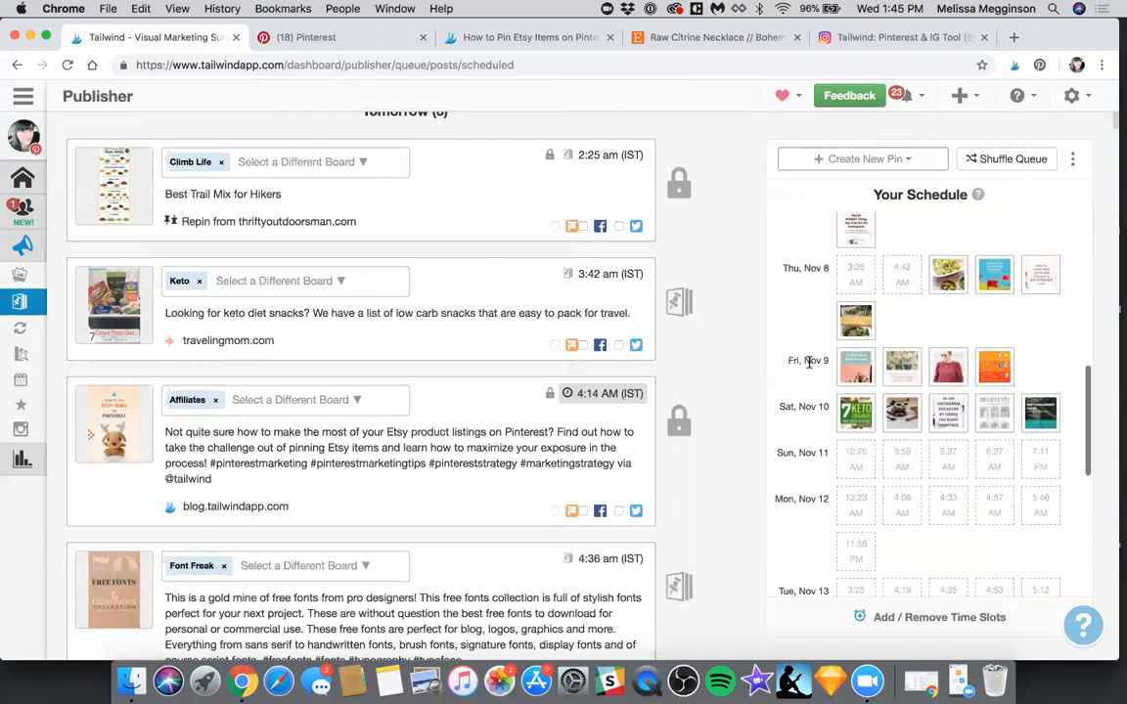
scroll(825, 364, down, 1)
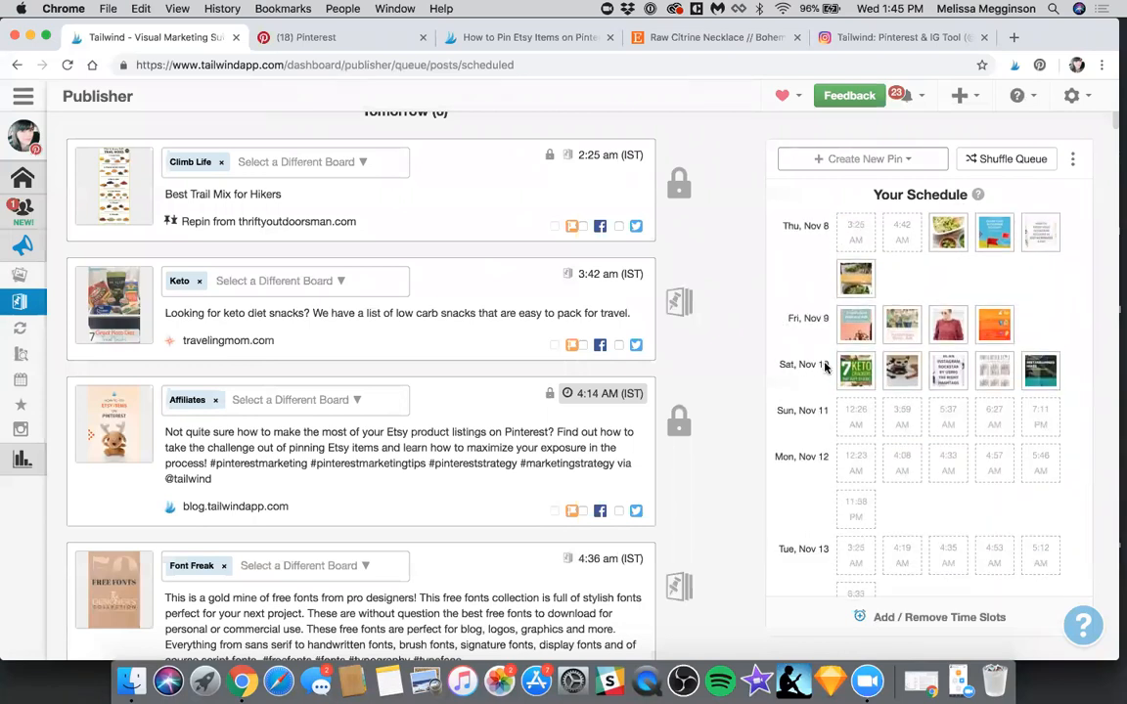
scroll(825, 366, down, 1)
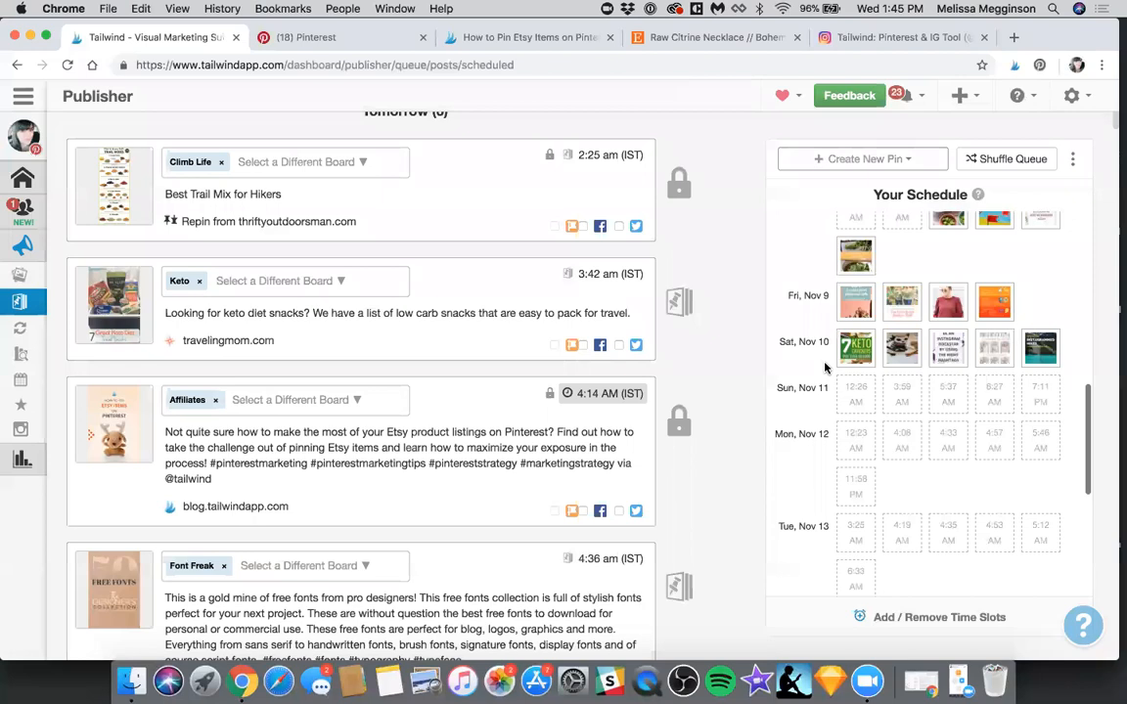
scroll(824, 366, up, 10)
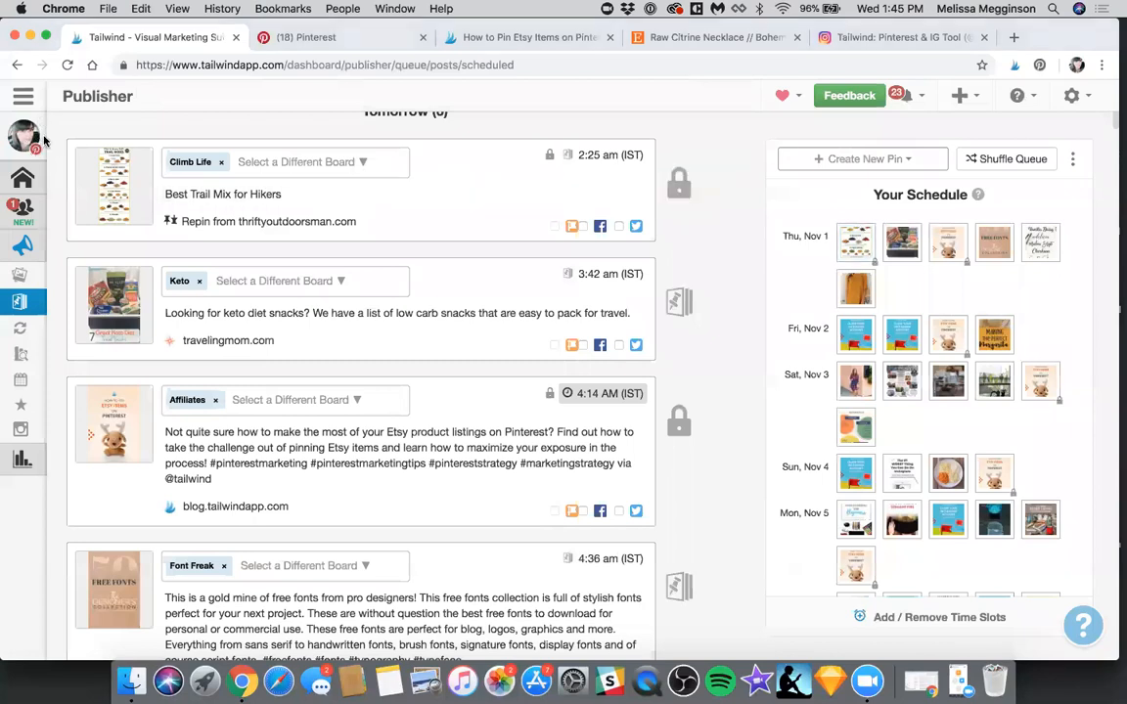
Switch to the Instagram account and upload the two Instagram PNG images from the 6 Ways to Make Money folder as drafts
mouse_move(83, 215)
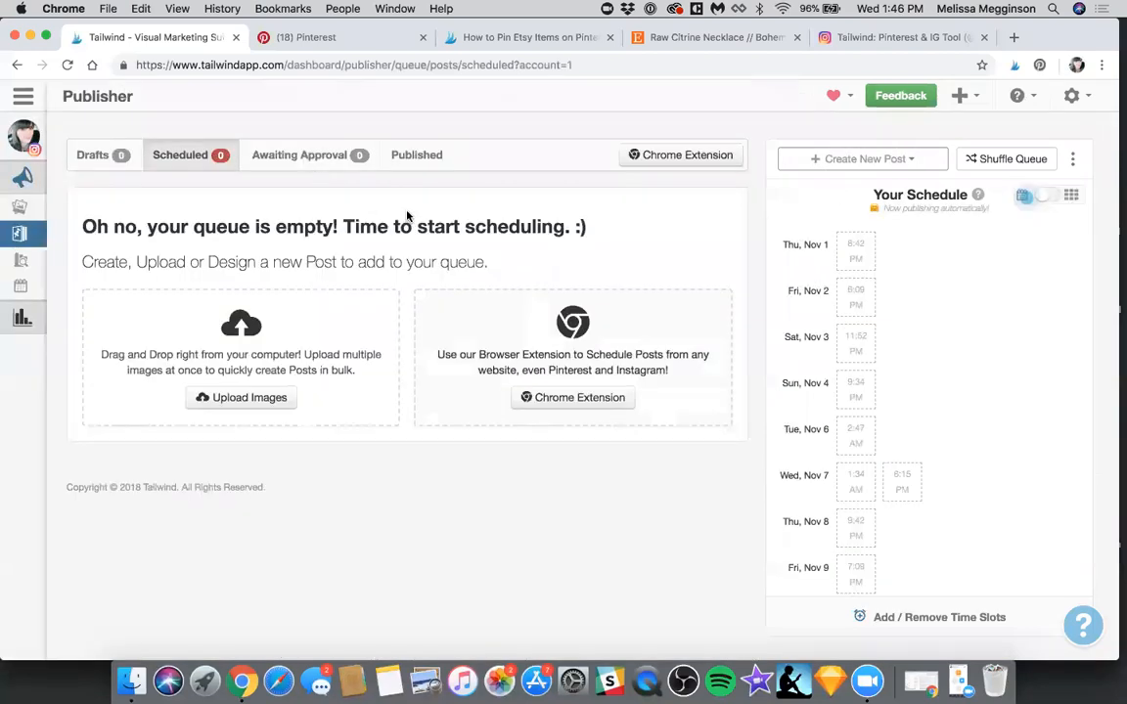
click(388, 210)
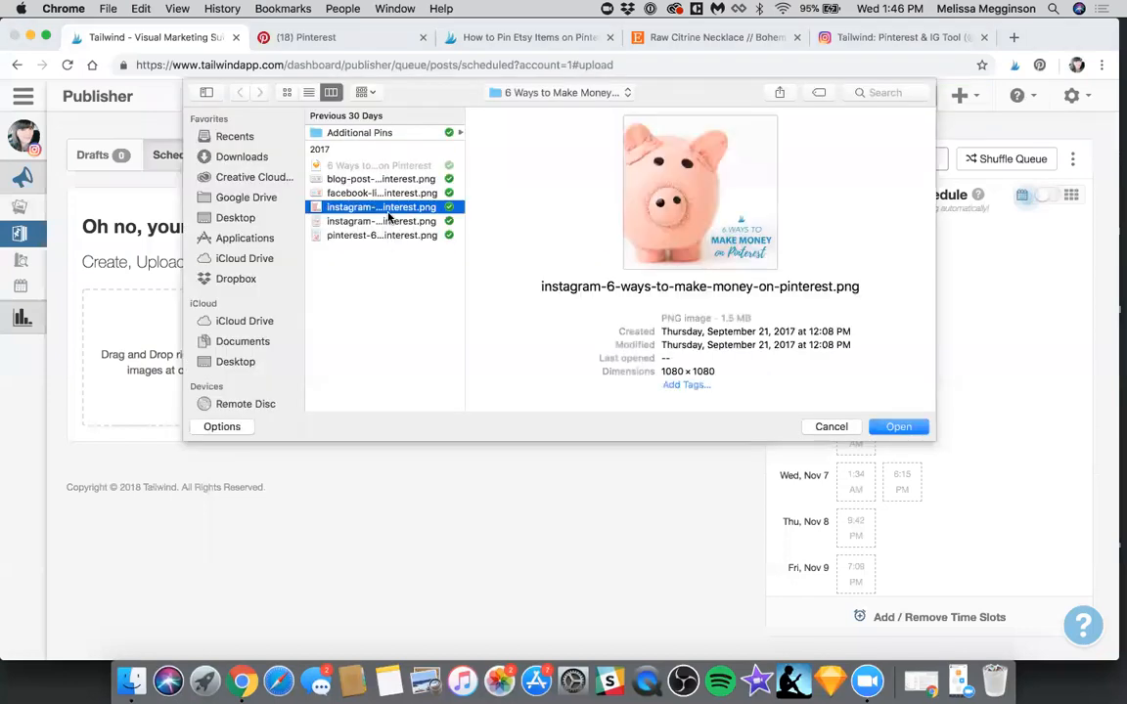
click(387, 220)
shift+click(390, 209)
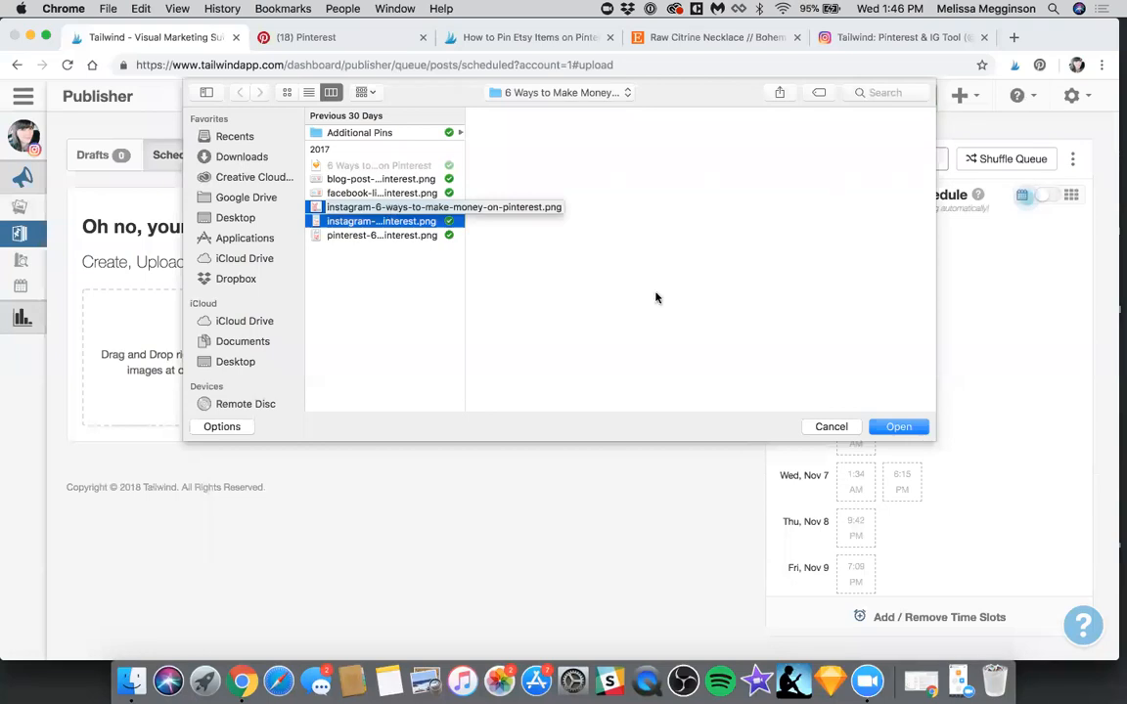
click(898, 426)
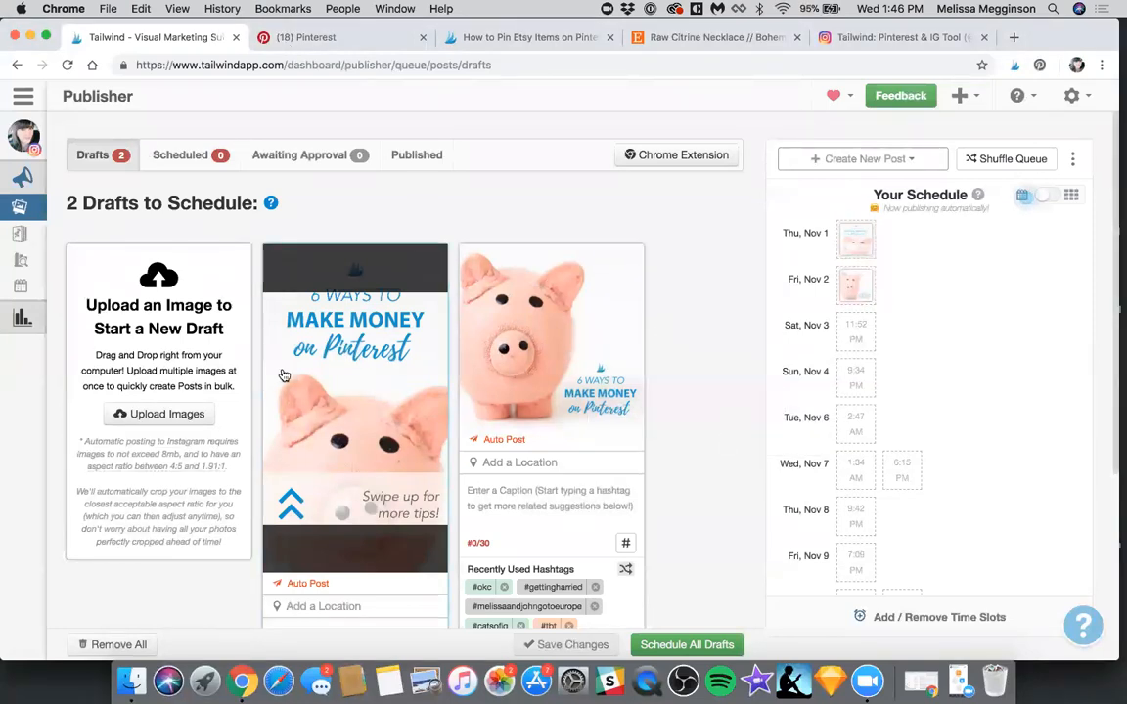
Examine the two Instagram drafts, their planned time slots and the options for creating a new post
scroll(537, 294, down, 3)
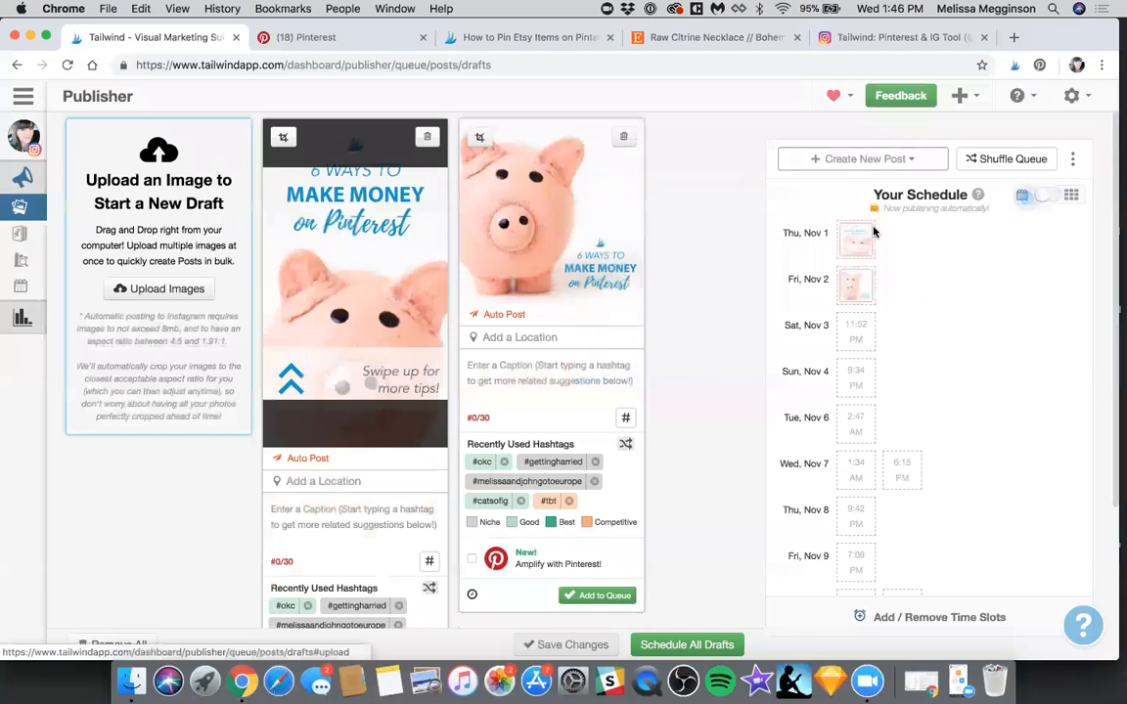
scroll(690, 306, down, 4)
scroll(690, 306, up, 7)
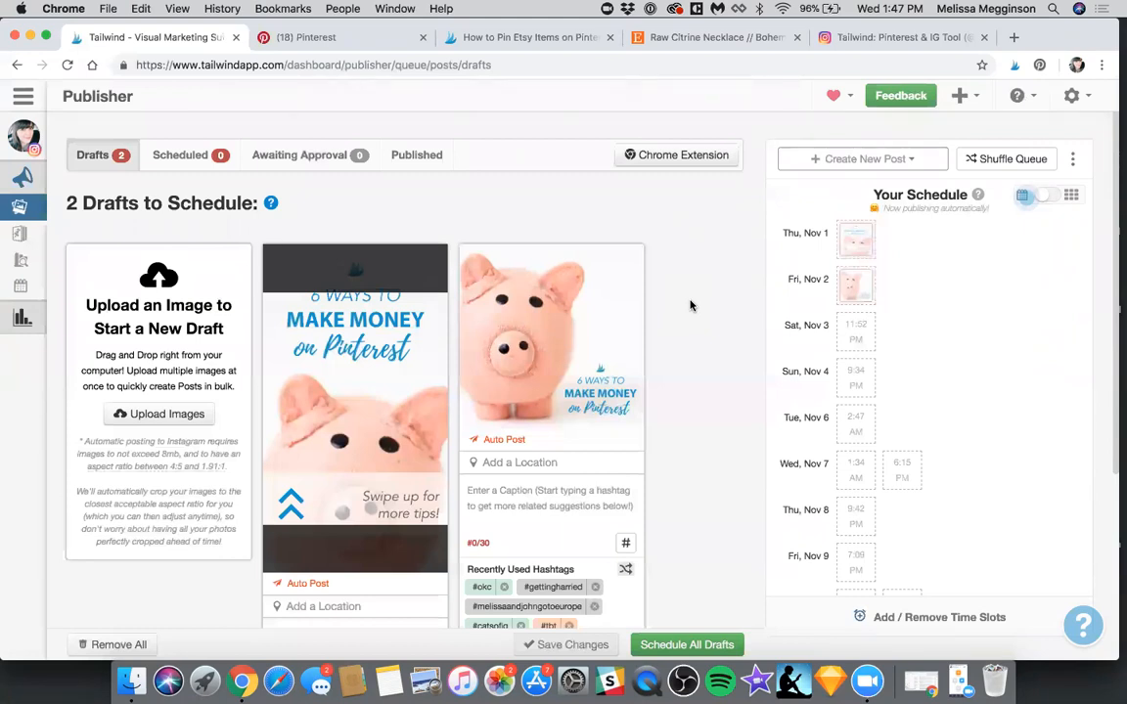
click(892, 162)
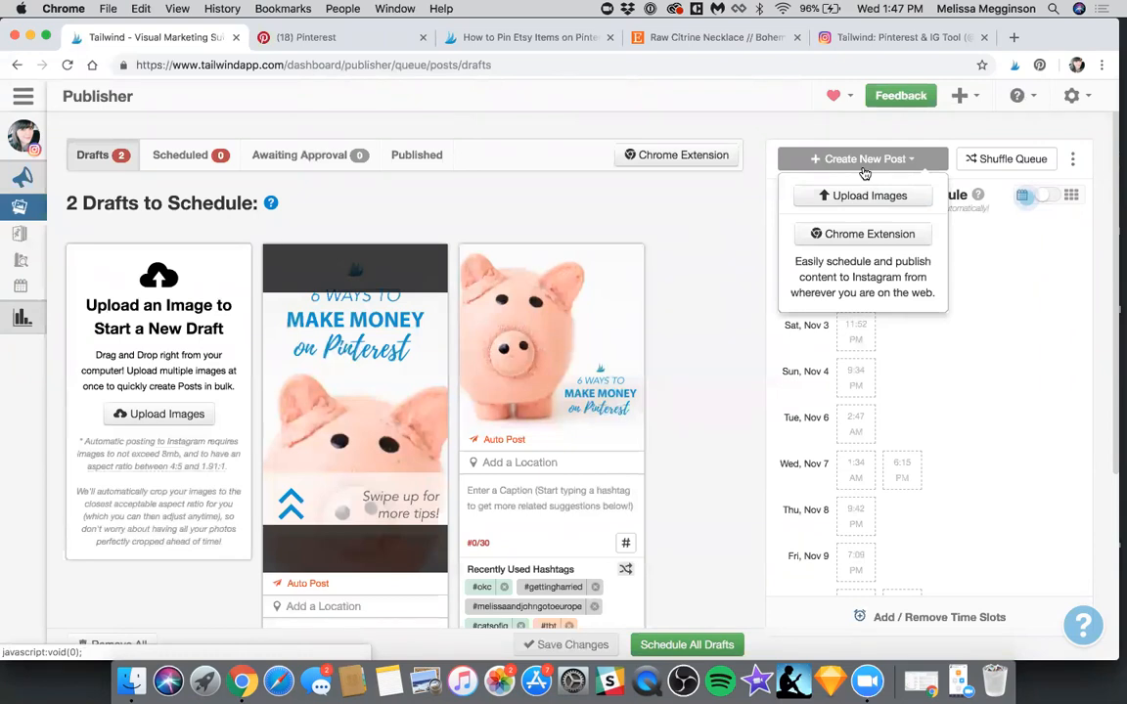
click(684, 348)
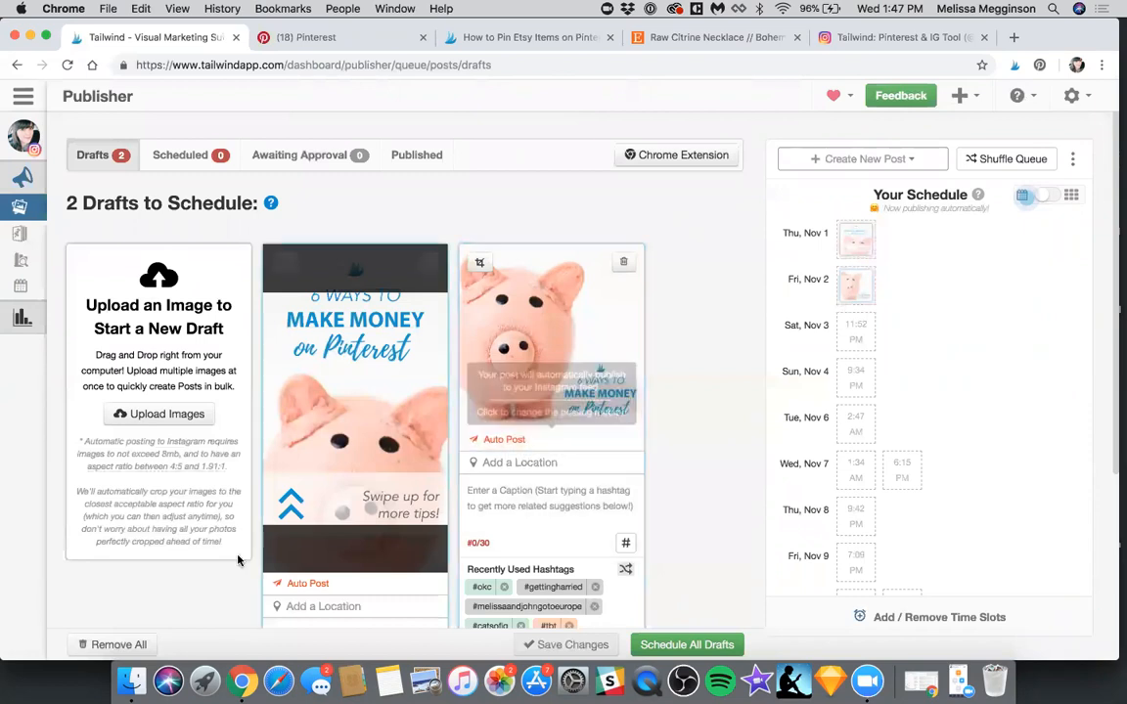
Change the posting method of the "Swipe up for more tips!" draft from Auto Post to iOS Notification
scroll(247, 546, down, 1)
click(309, 558)
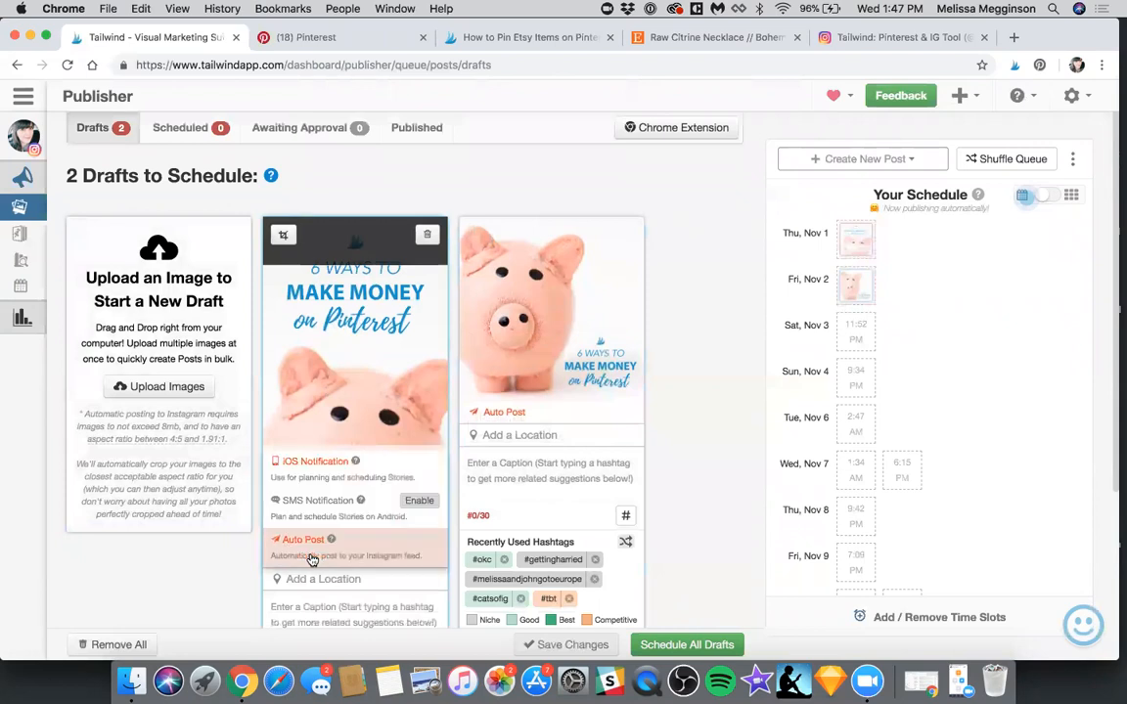
click(304, 468)
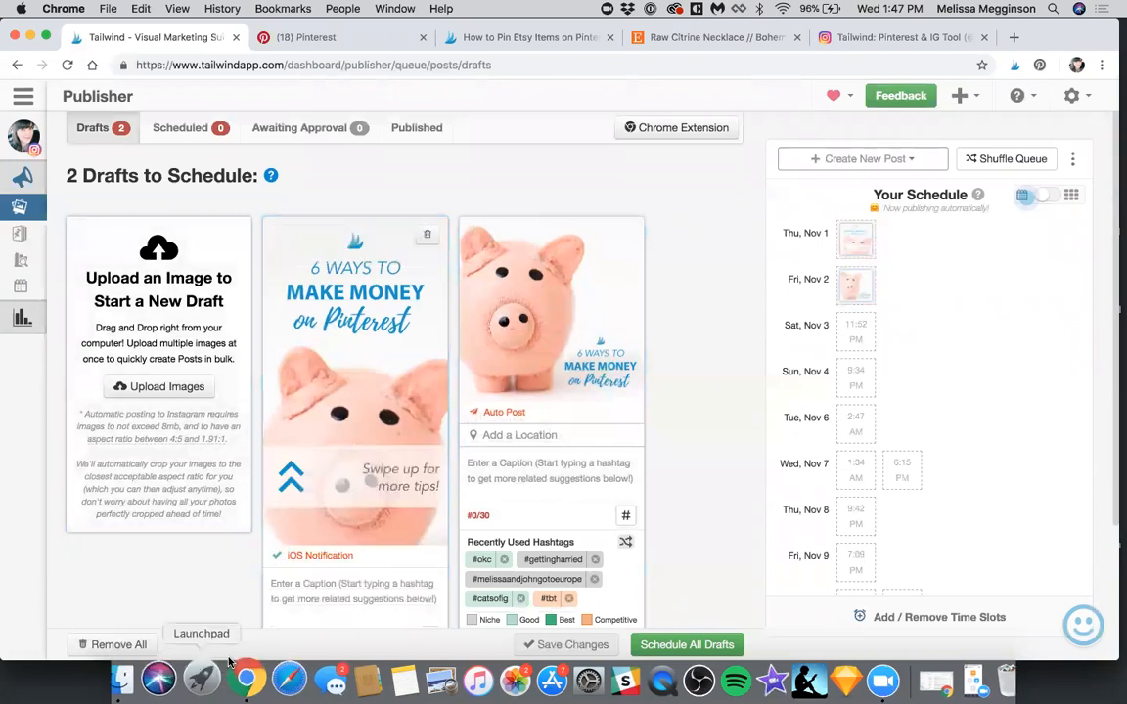
scroll(251, 541, down, 1)
scroll(292, 353, down, 1)
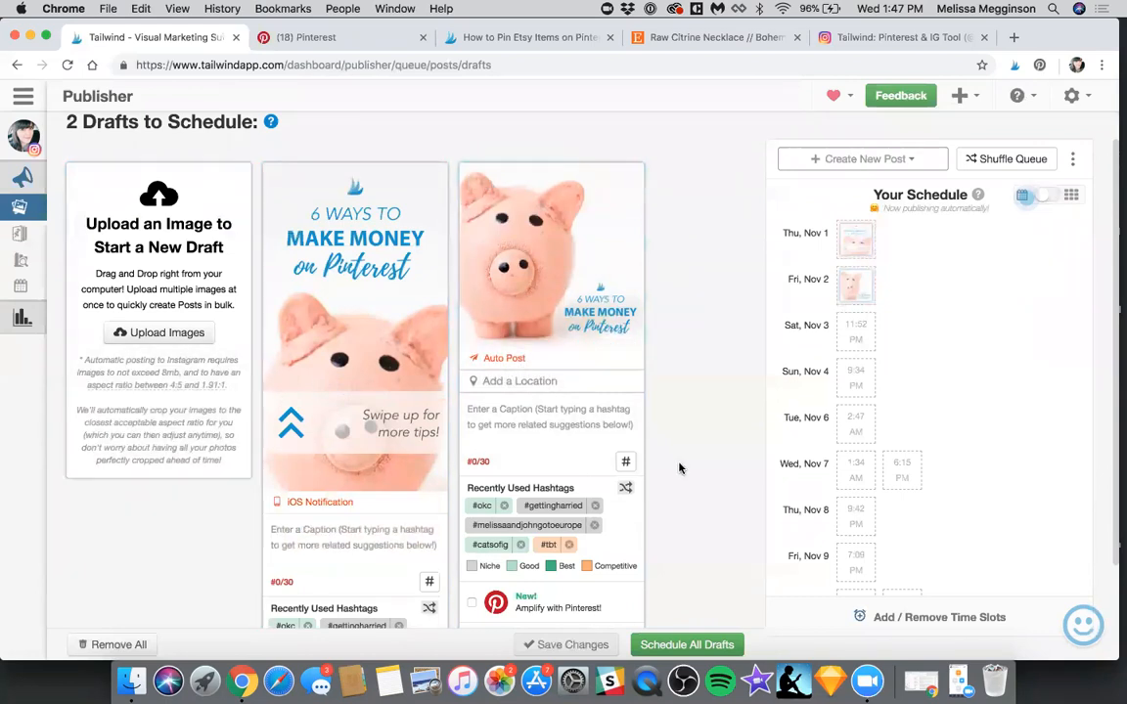
Review the two Instagram drafts and the image upload option for creating a new post
scroll(681, 466, up, 1)
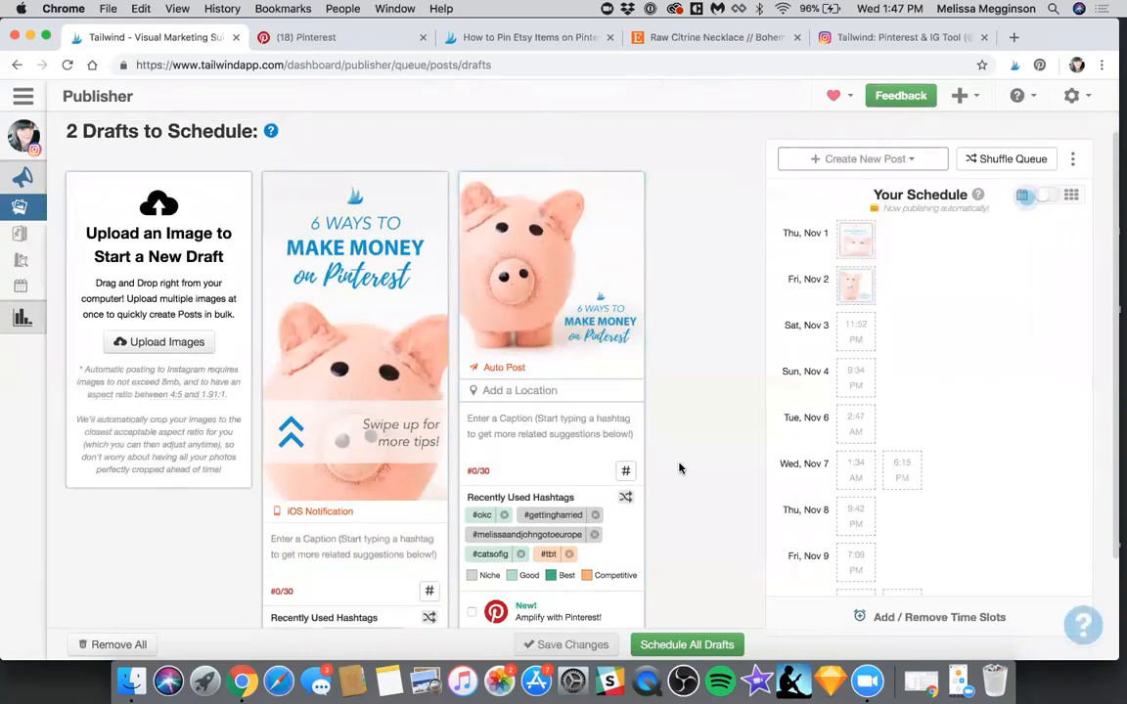
scroll(679, 468, up, 3)
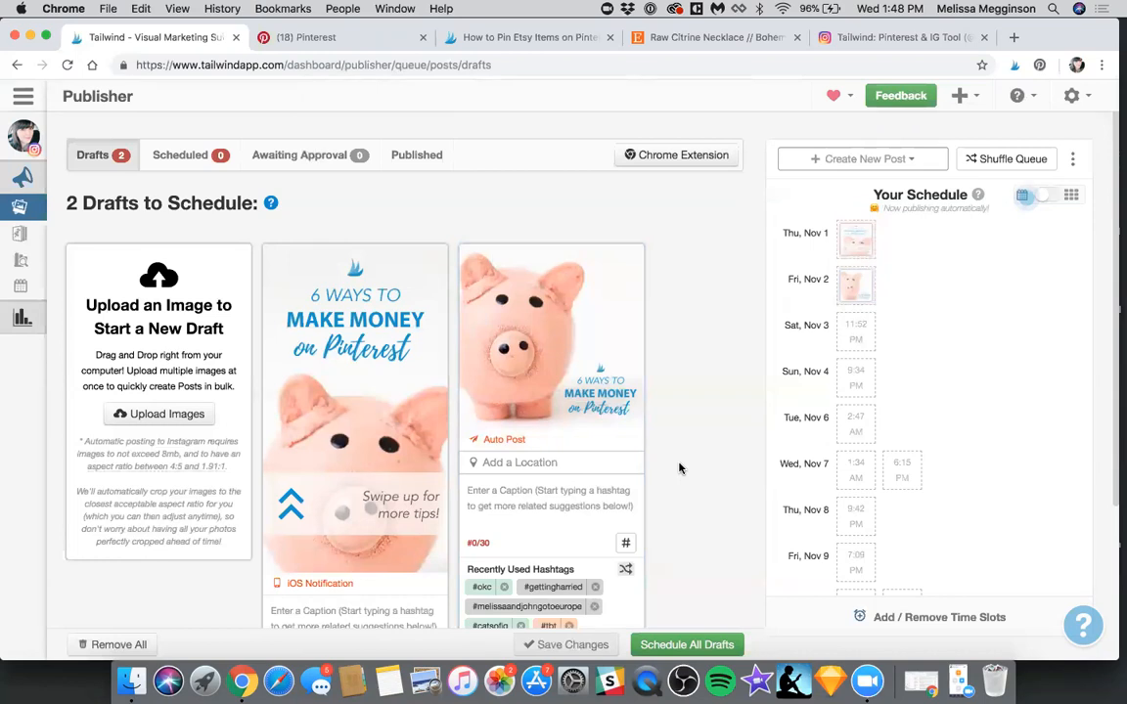
double_click(676, 384)
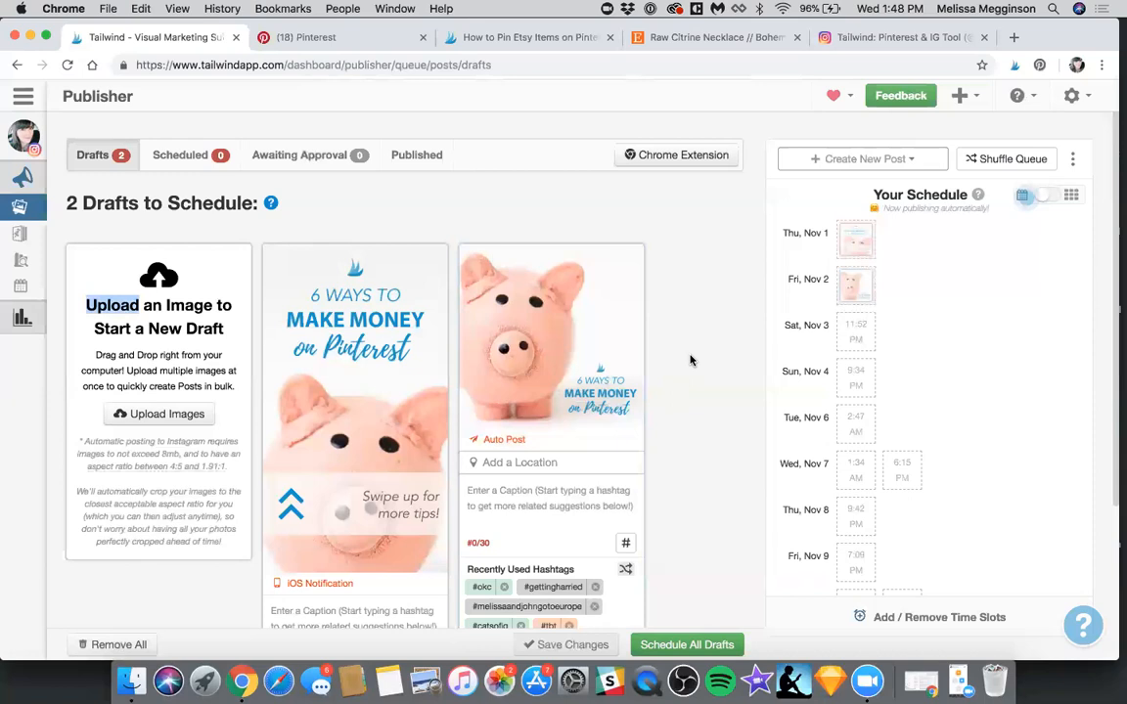
scroll(690, 361, down, 1)
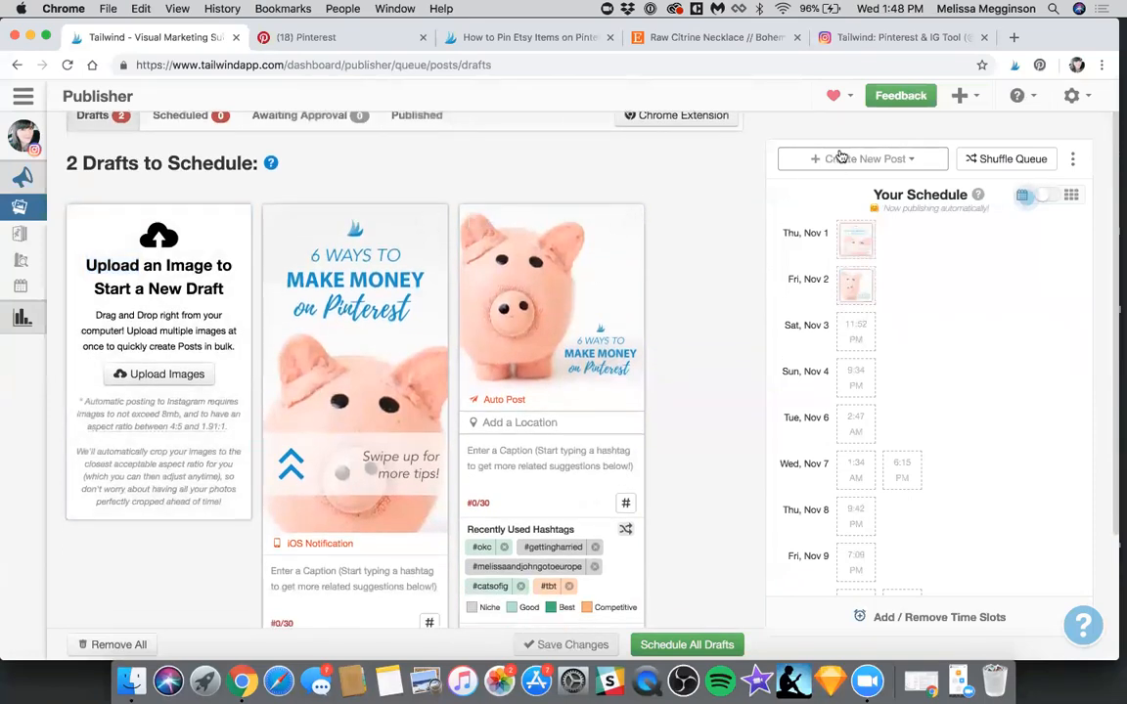
click(841, 158)
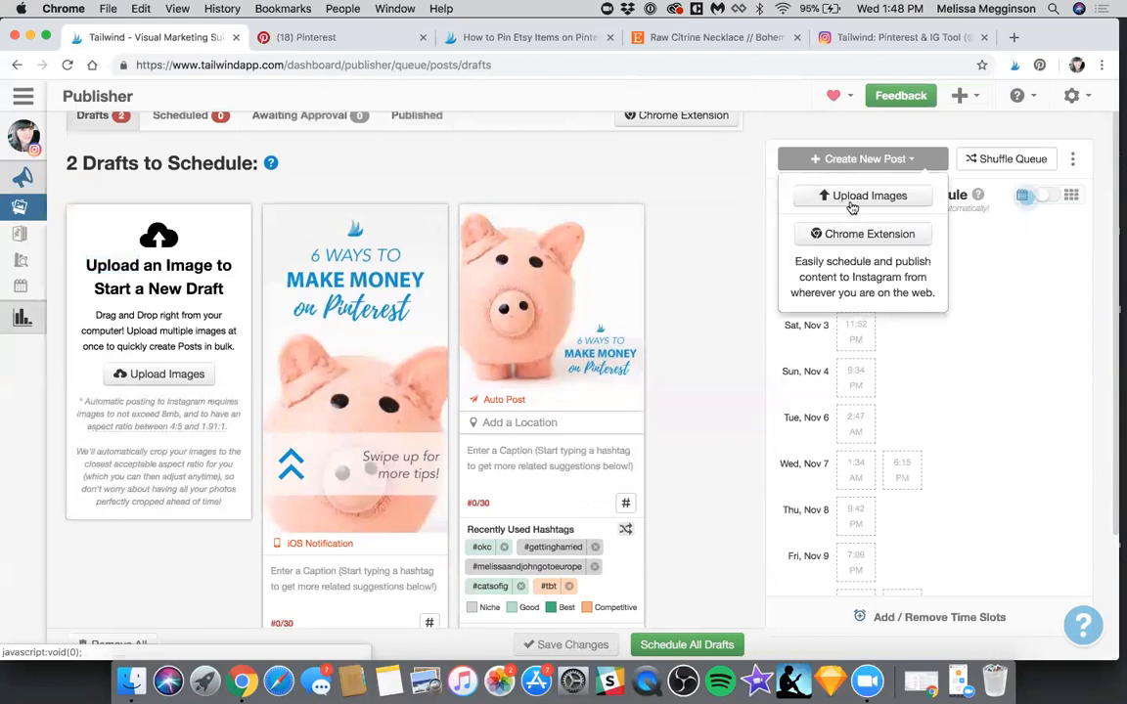
click(852, 203)
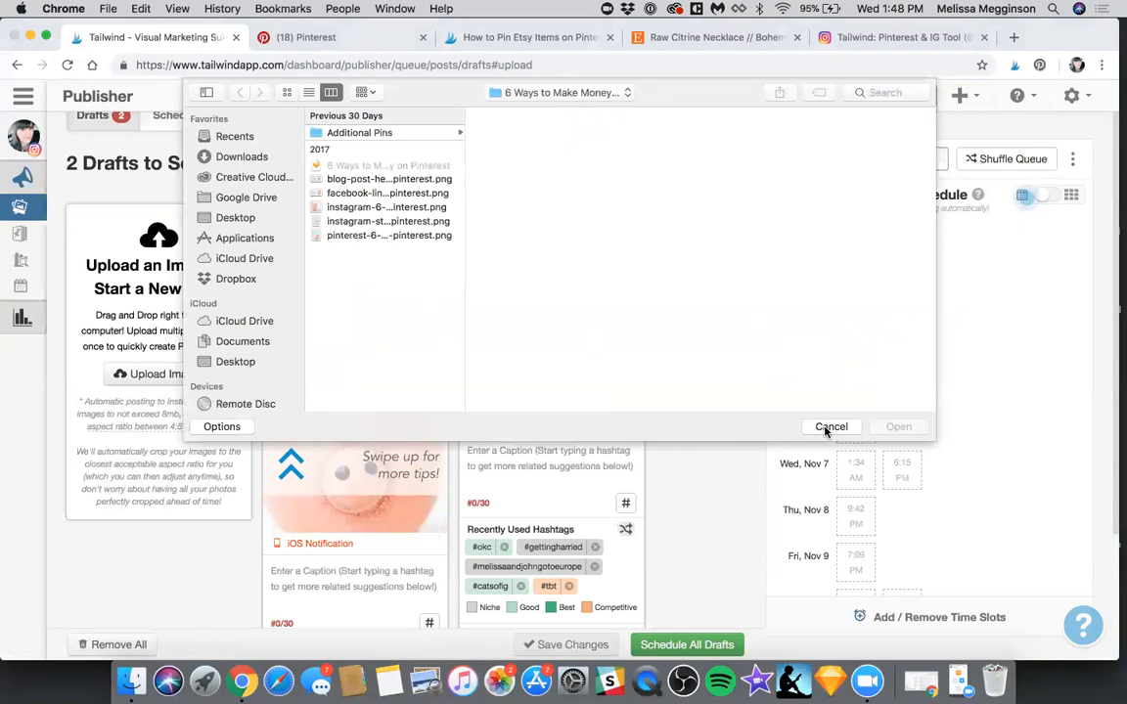
click(830, 428)
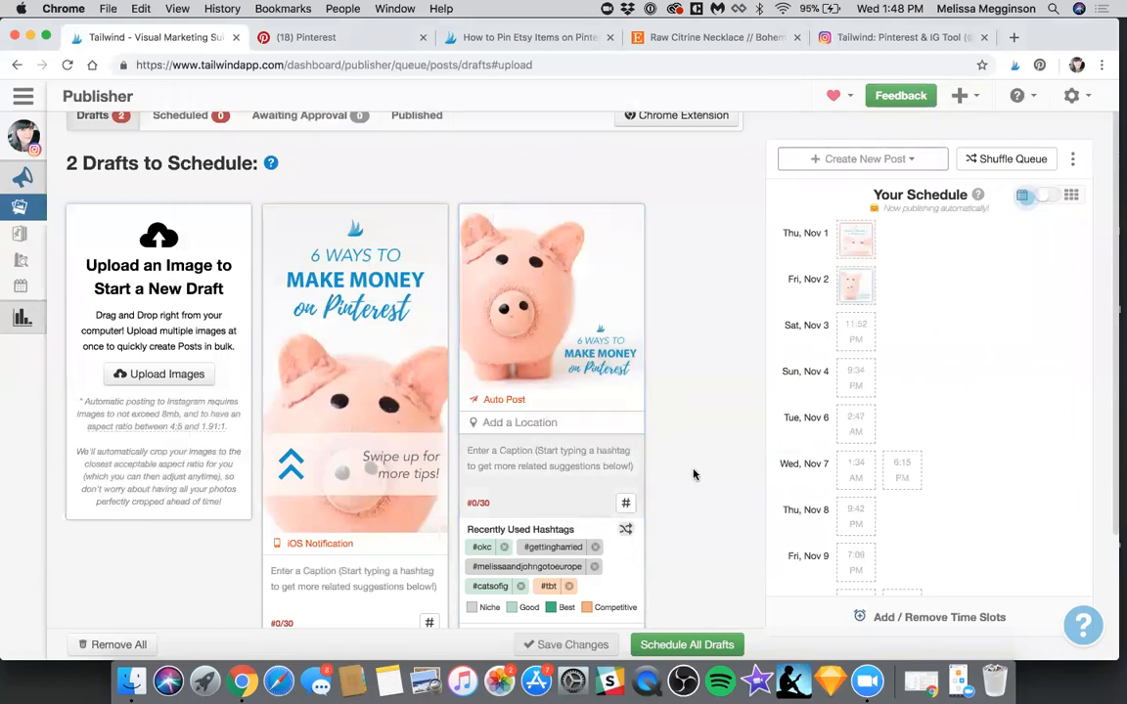
scroll(696, 474, down, 1)
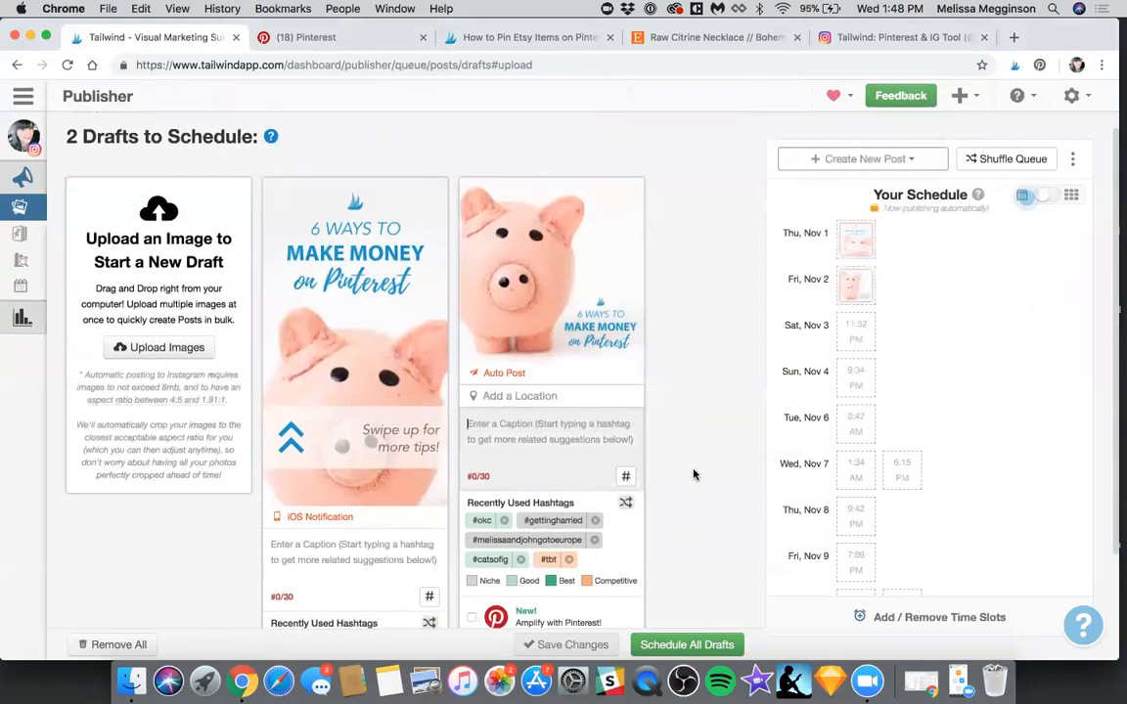
scroll(693, 475, down, 1)
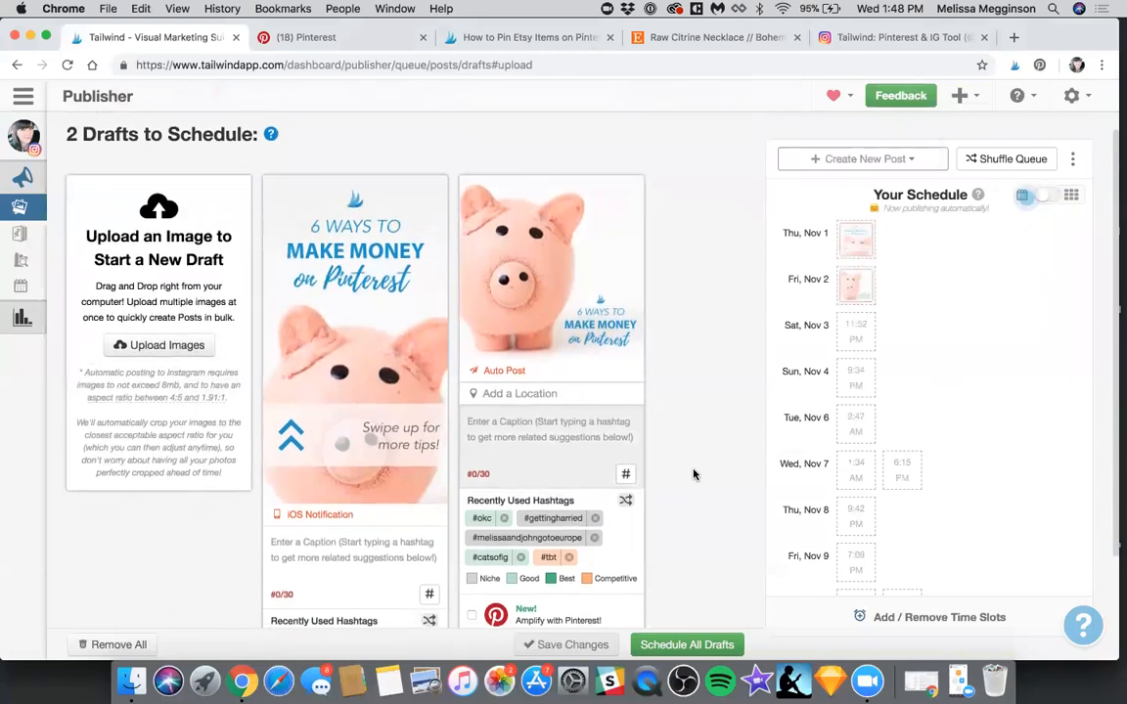
scroll(693, 475, up, 1)
scroll(693, 474, down, 2)
scroll(693, 474, up, 1)
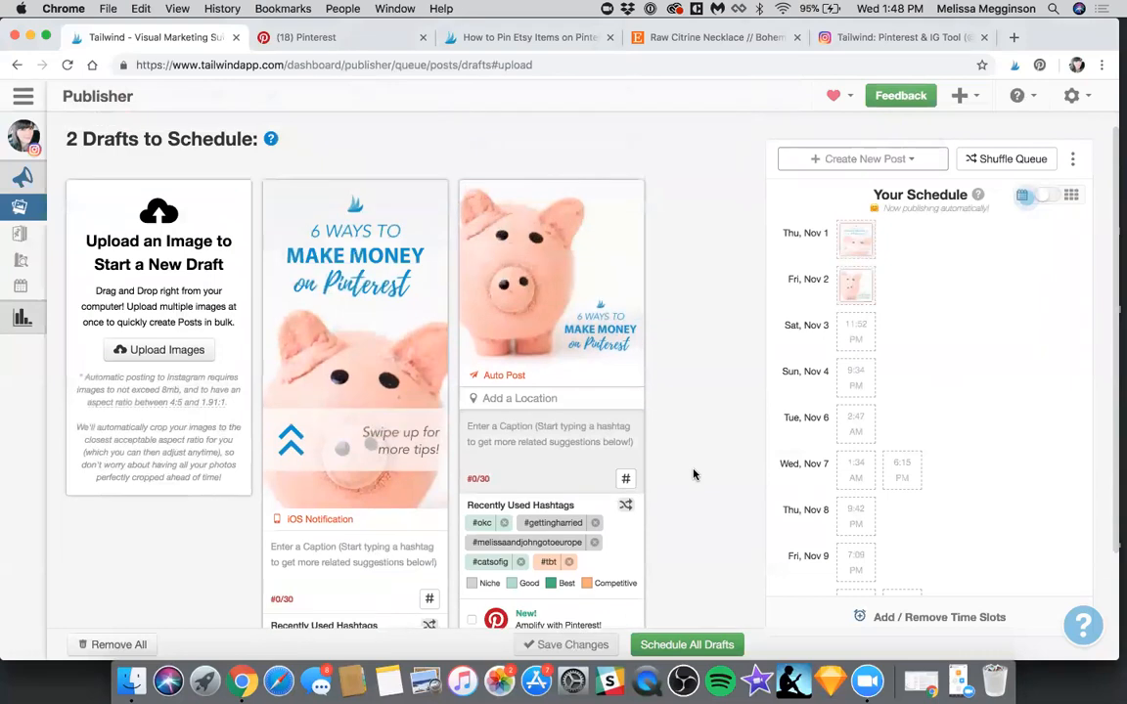
scroll(693, 474, up, 2)
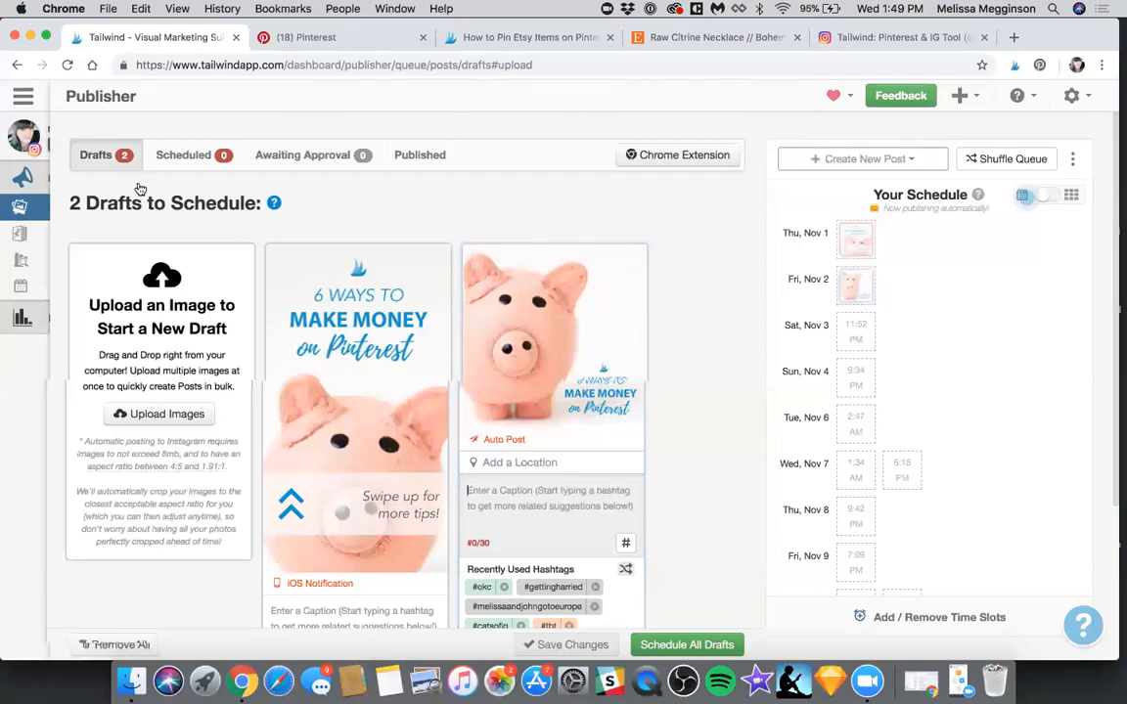
Switch Tailwind to the Pinterest account and bring up the Raw Citrine Necklace listing on Etsy
mouse_move(117, 201)
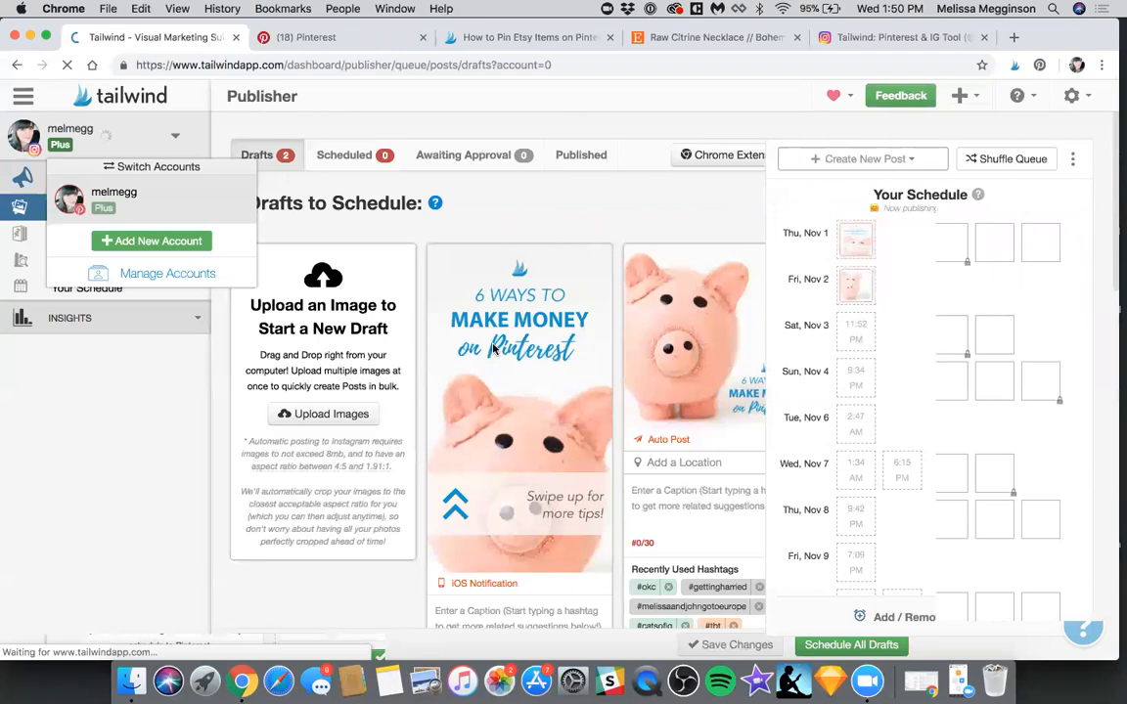
key(super+4)
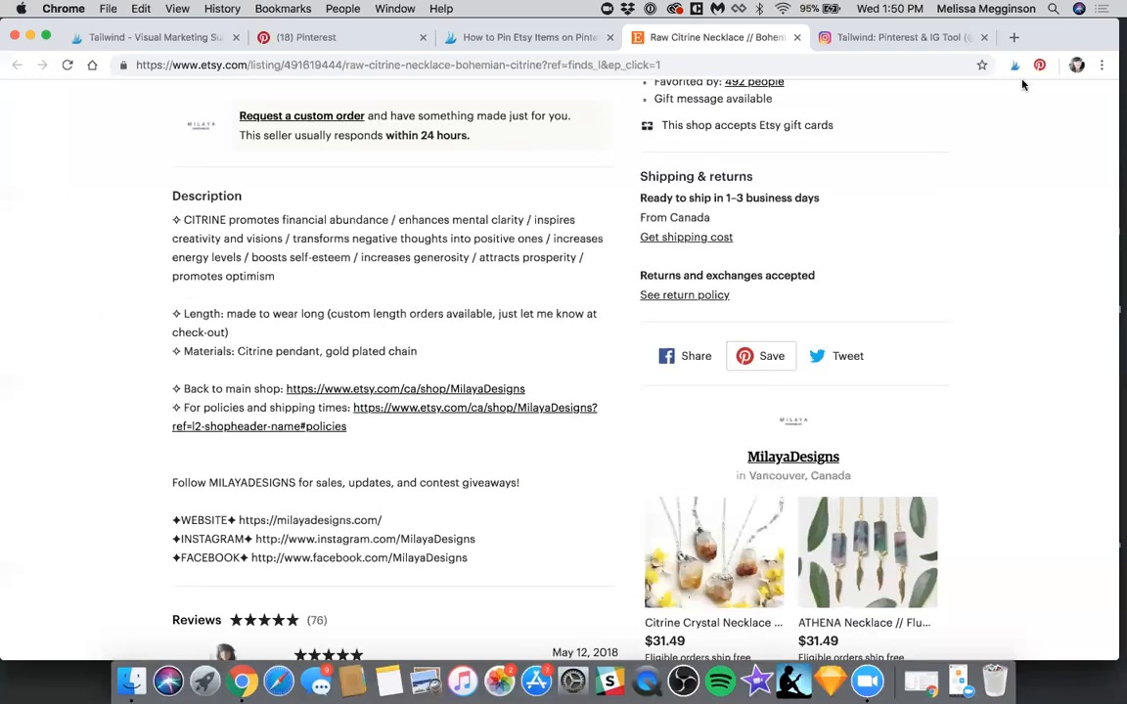
key(Page_Up)
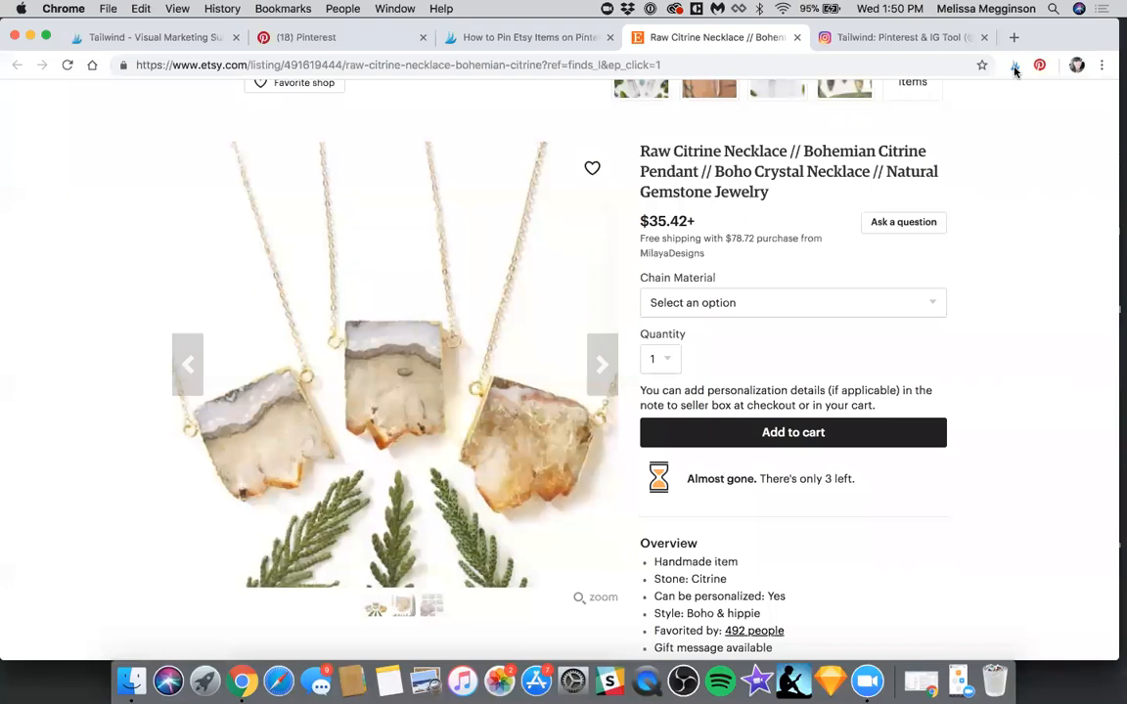
Examine the necklace listing's photos, overview, description and shipping details for a way to save it to Pinterest
scroll(767, 269, down, 3)
scroll(435, 266, up, 1)
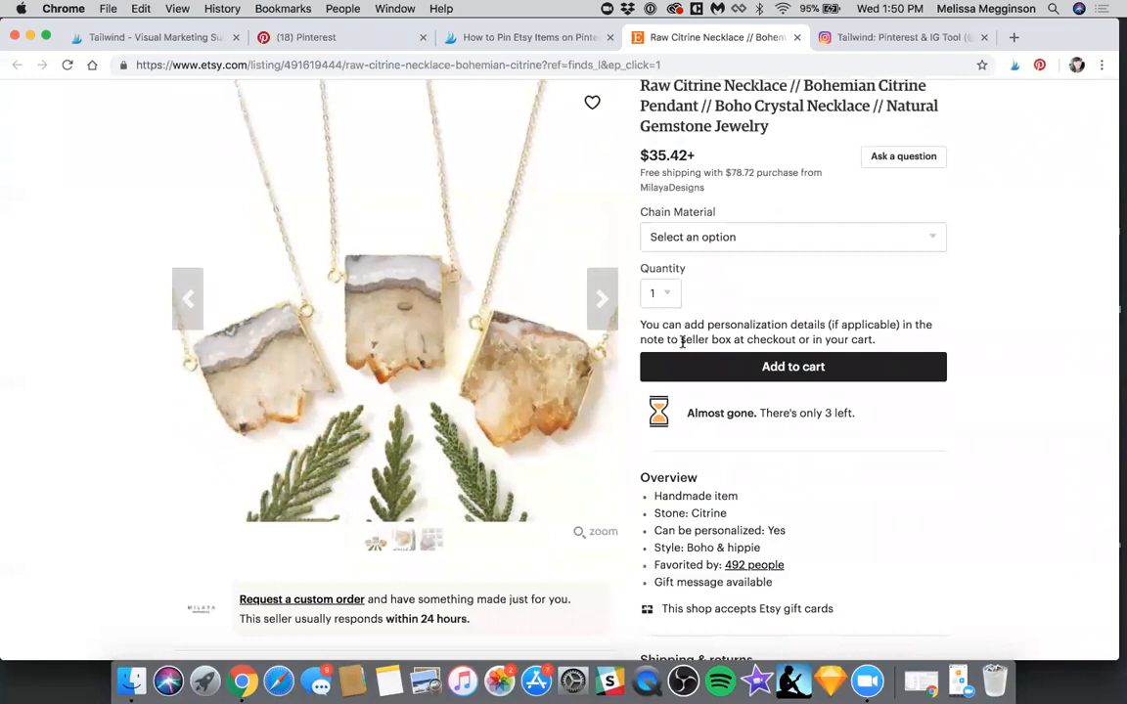
scroll(682, 340, down, 5)
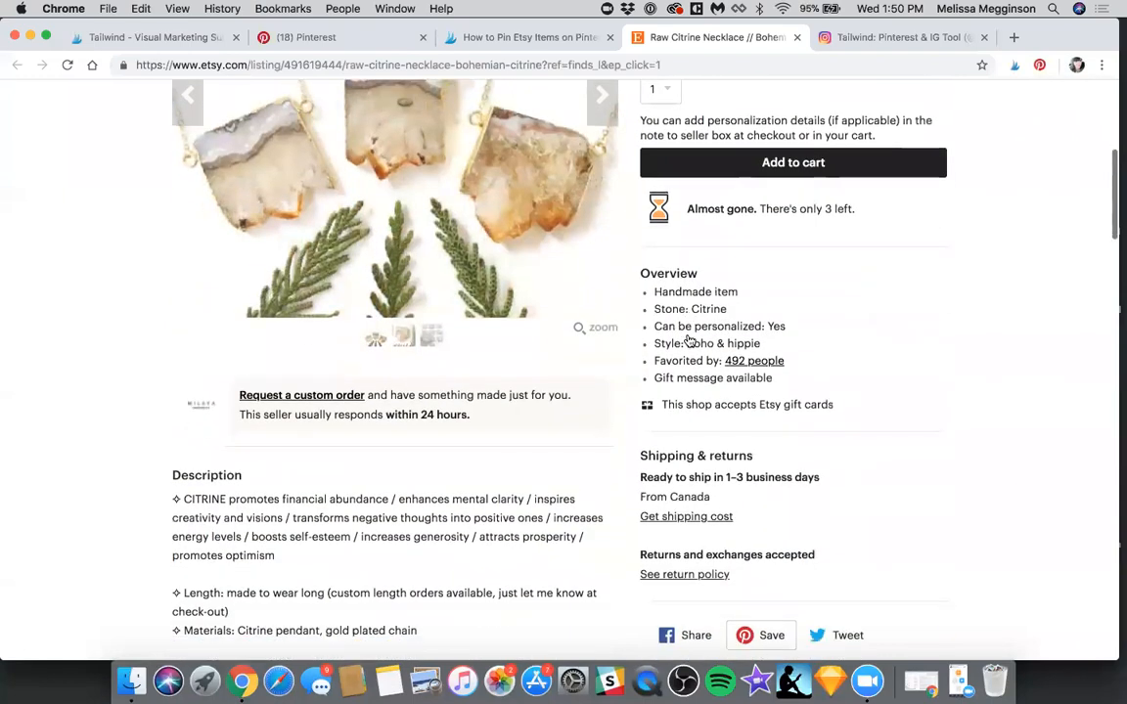
scroll(688, 340, down, 3)
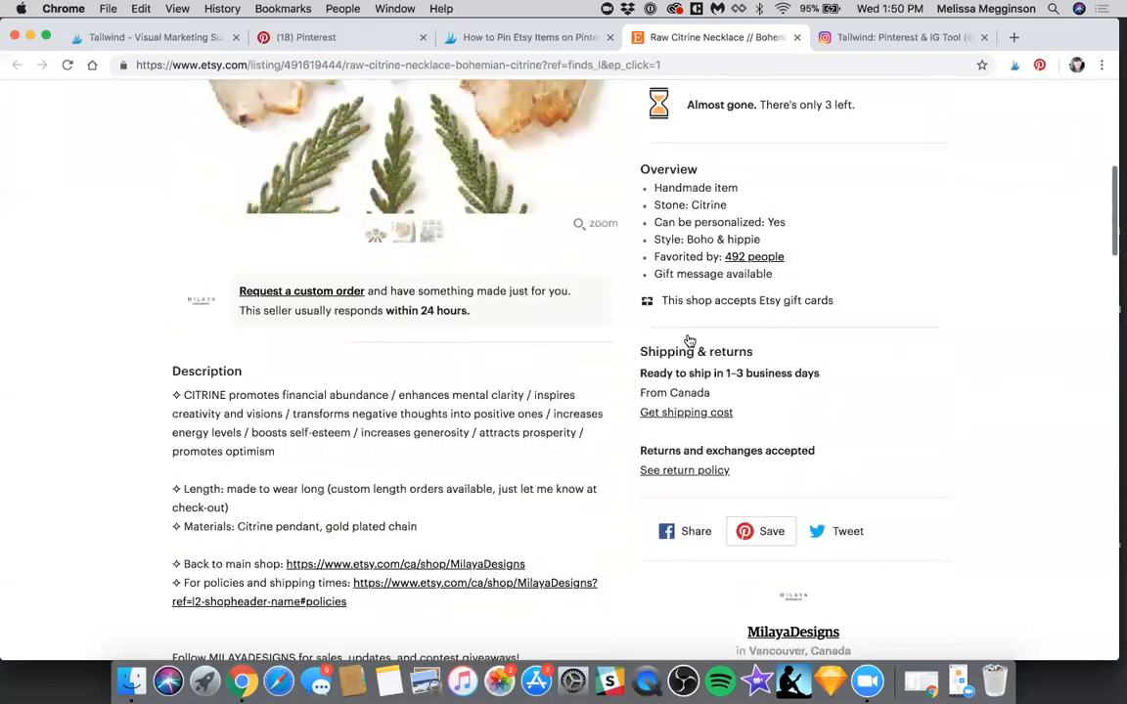
scroll(688, 340, up, 6)
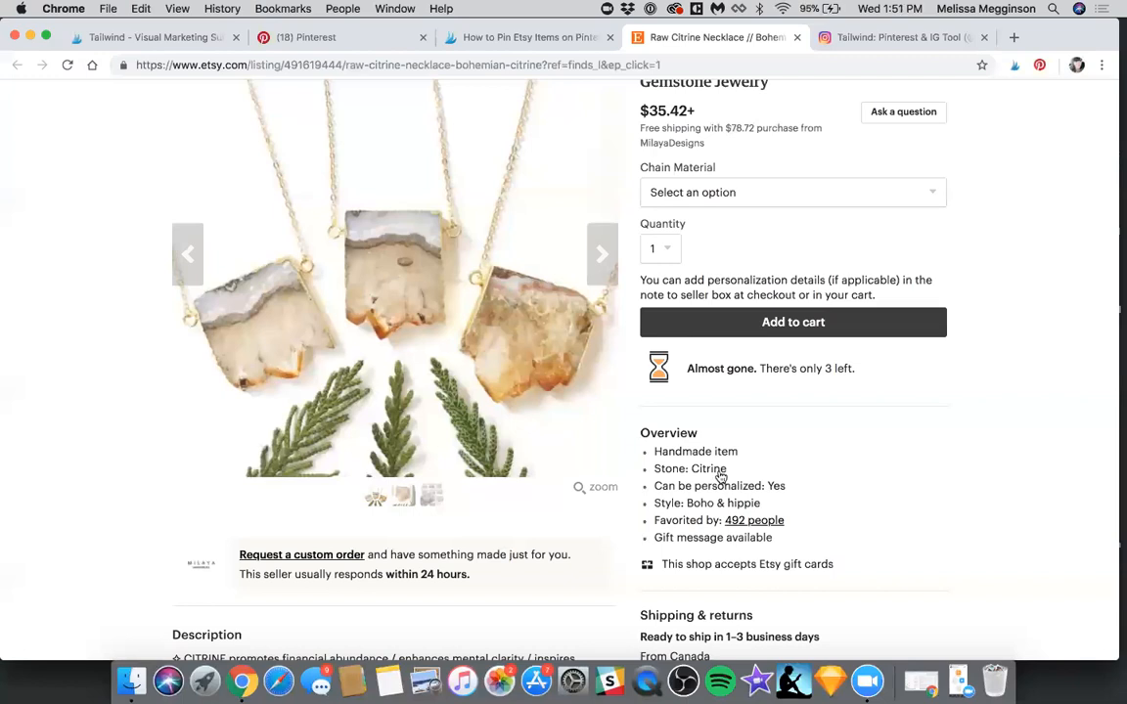
scroll(721, 476, down, 2)
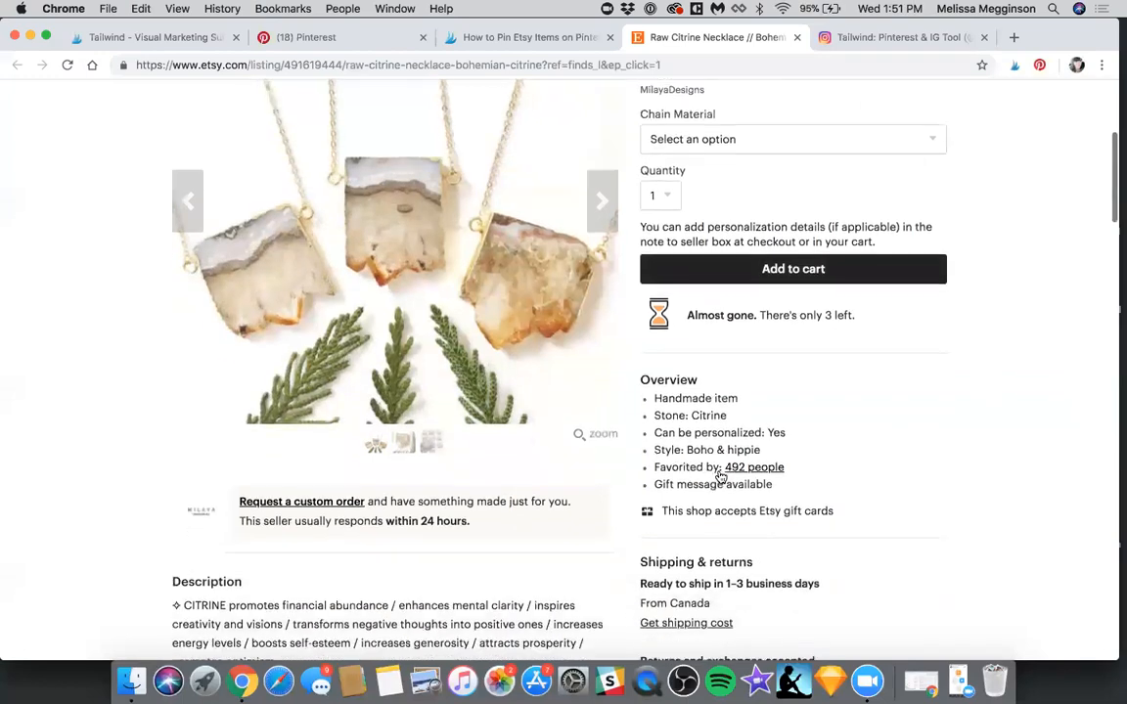
scroll(738, 512, down, 1)
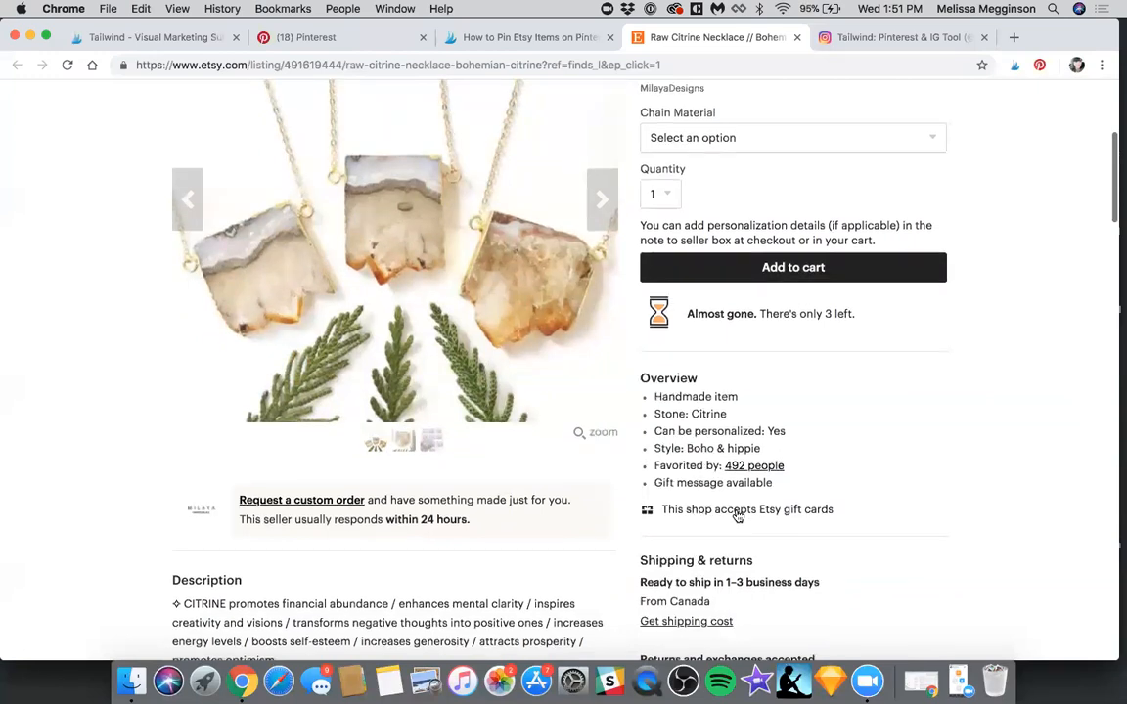
scroll(758, 510, down, 1)
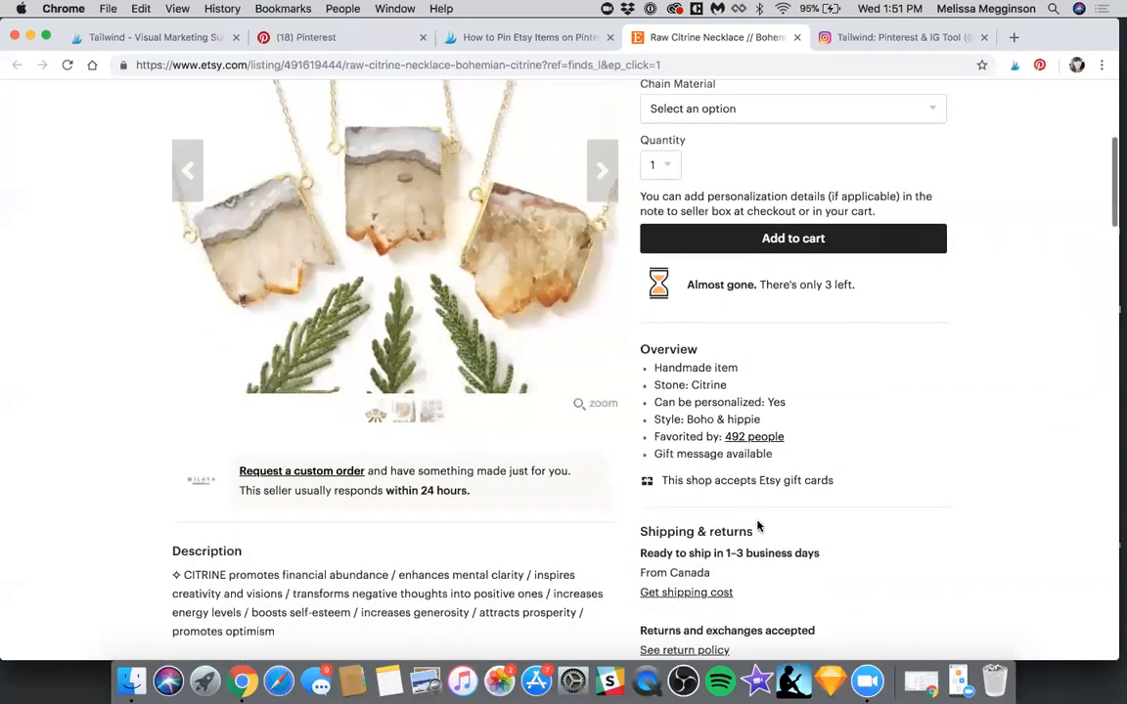
Save the Etsy necklace listing through its Pinterest option and send it to Tailwind as a pin to schedule
scroll(587, 235, down, 5)
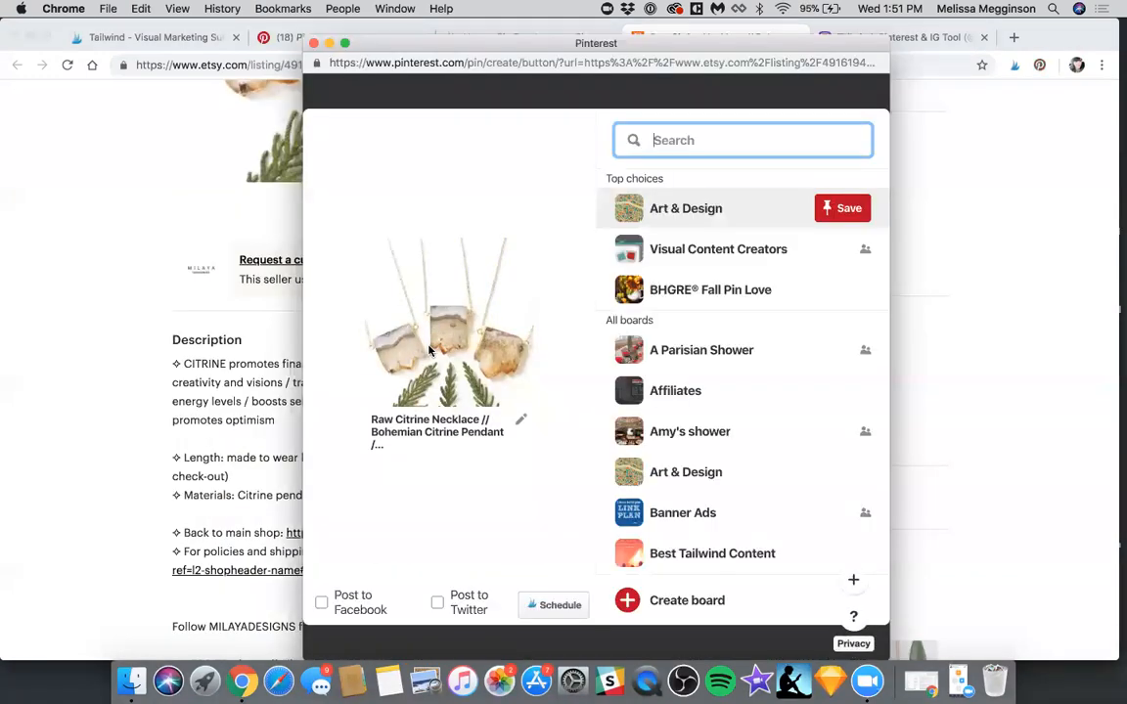
click(538, 605)
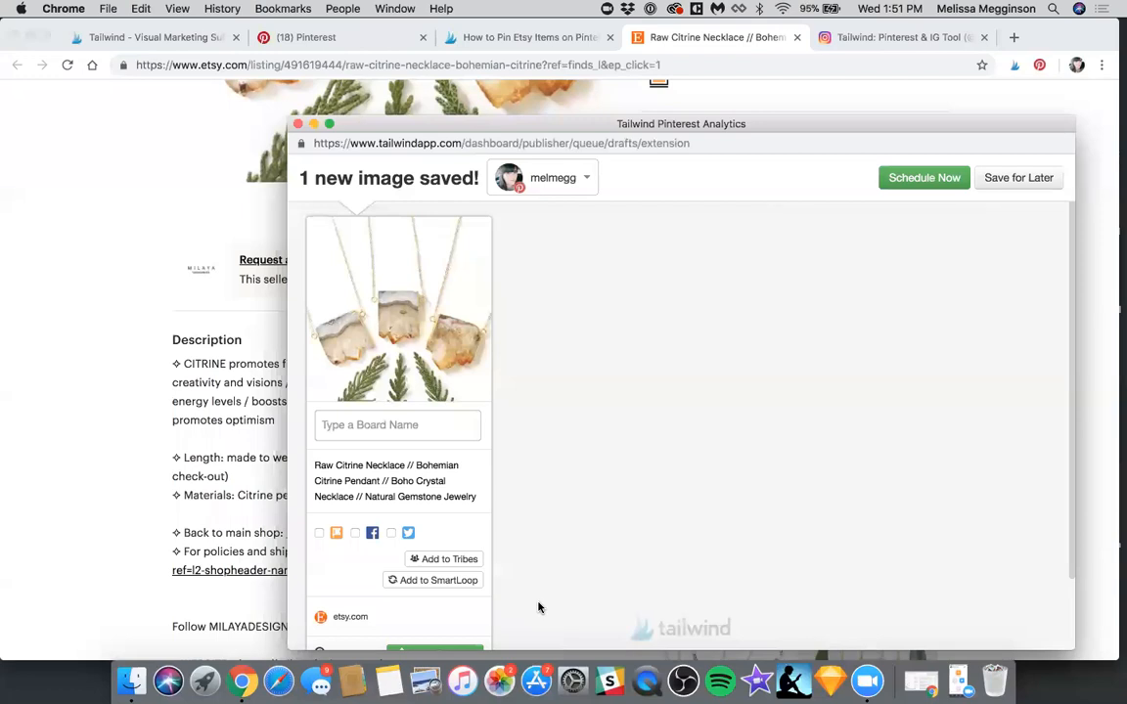
scroll(555, 443, down, 2)
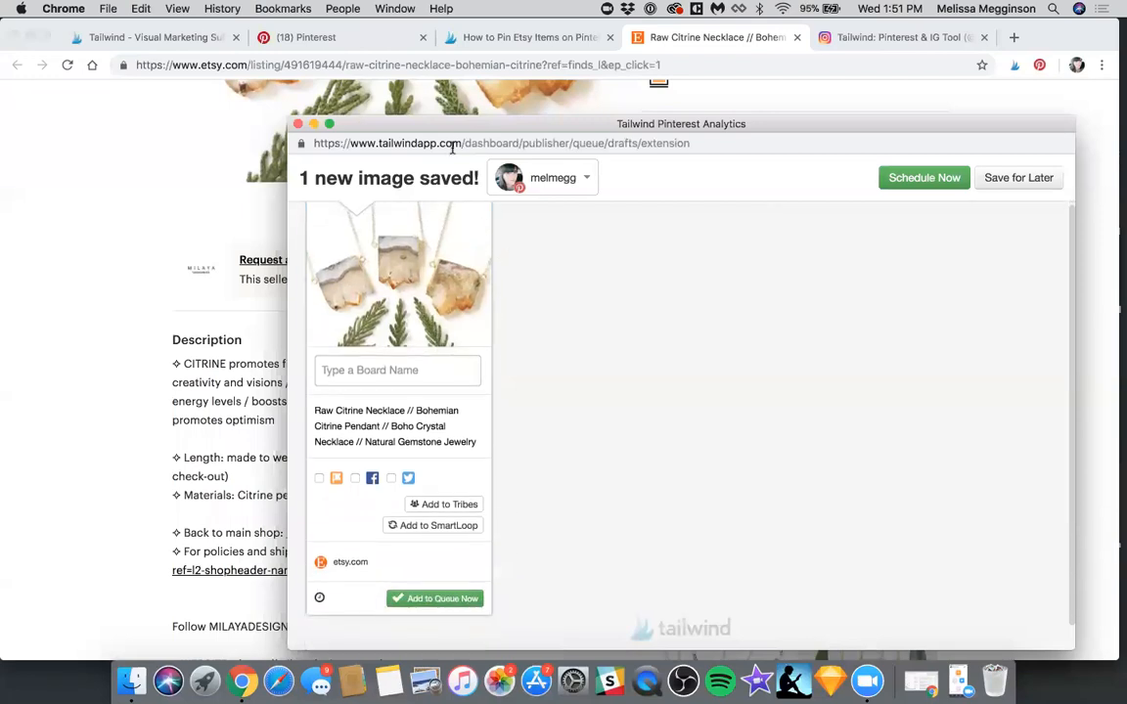
drag(409, 122, 374, 102)
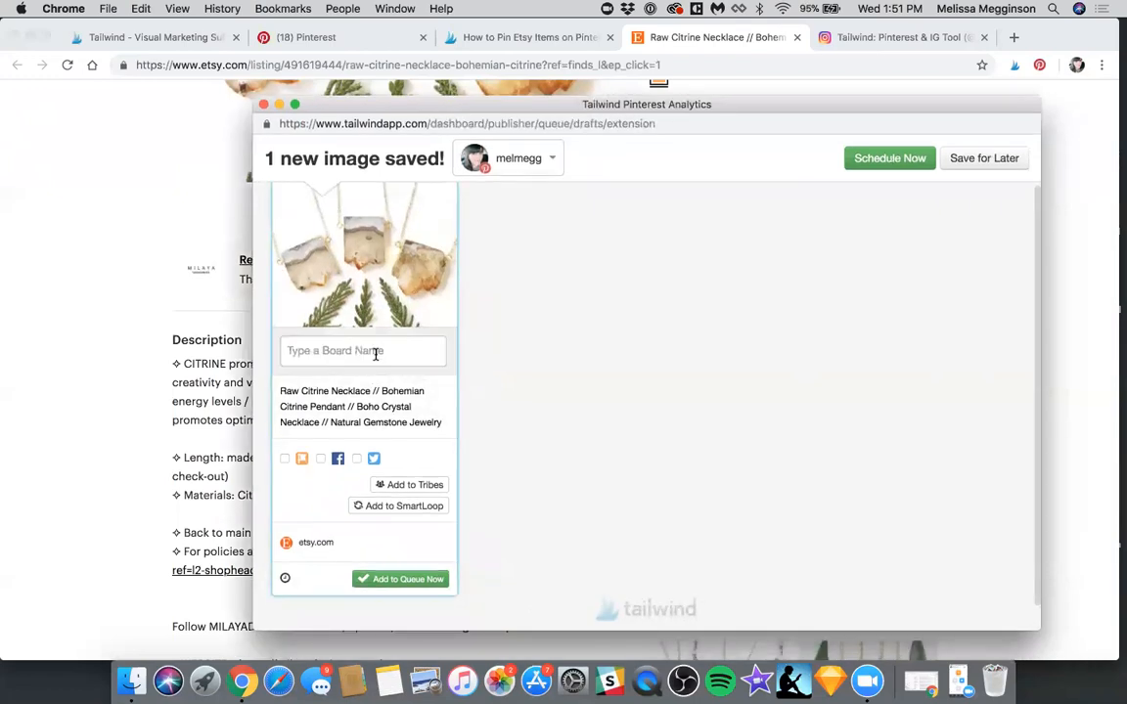
Assign the Raw Citrine Necklace pin to the Jewels, My Style and Gifts boards
click(335, 352)
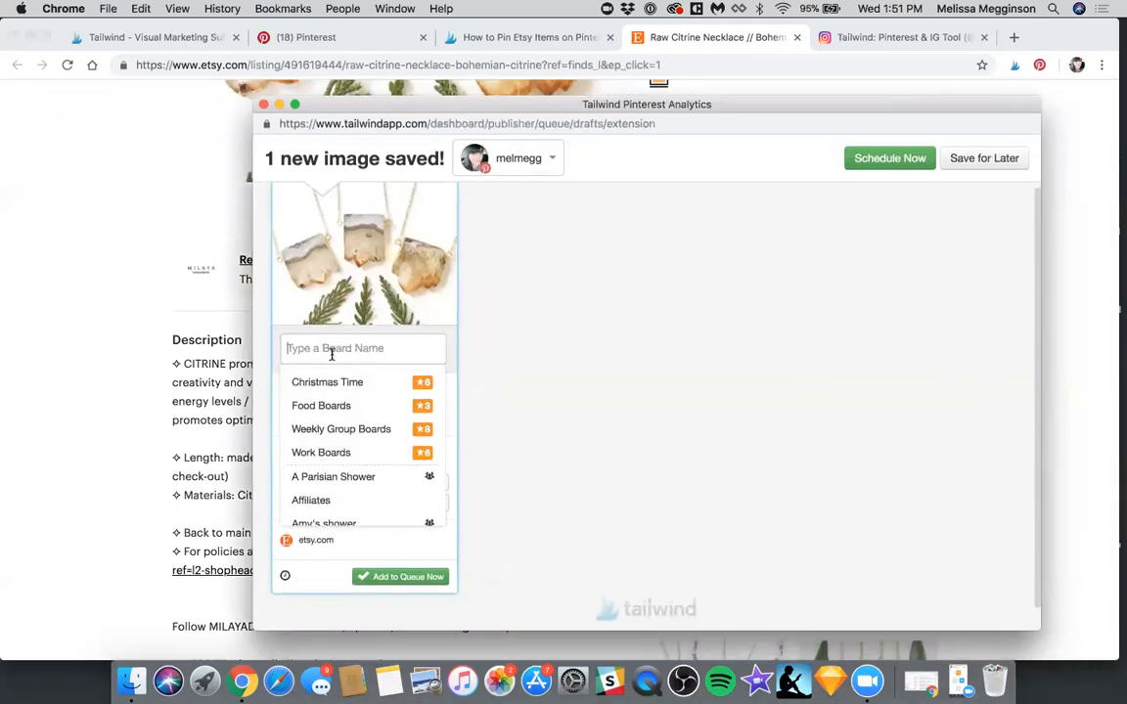
scroll(323, 451, down, 2)
text(jew)
click(344, 376)
click(368, 366)
text(my)
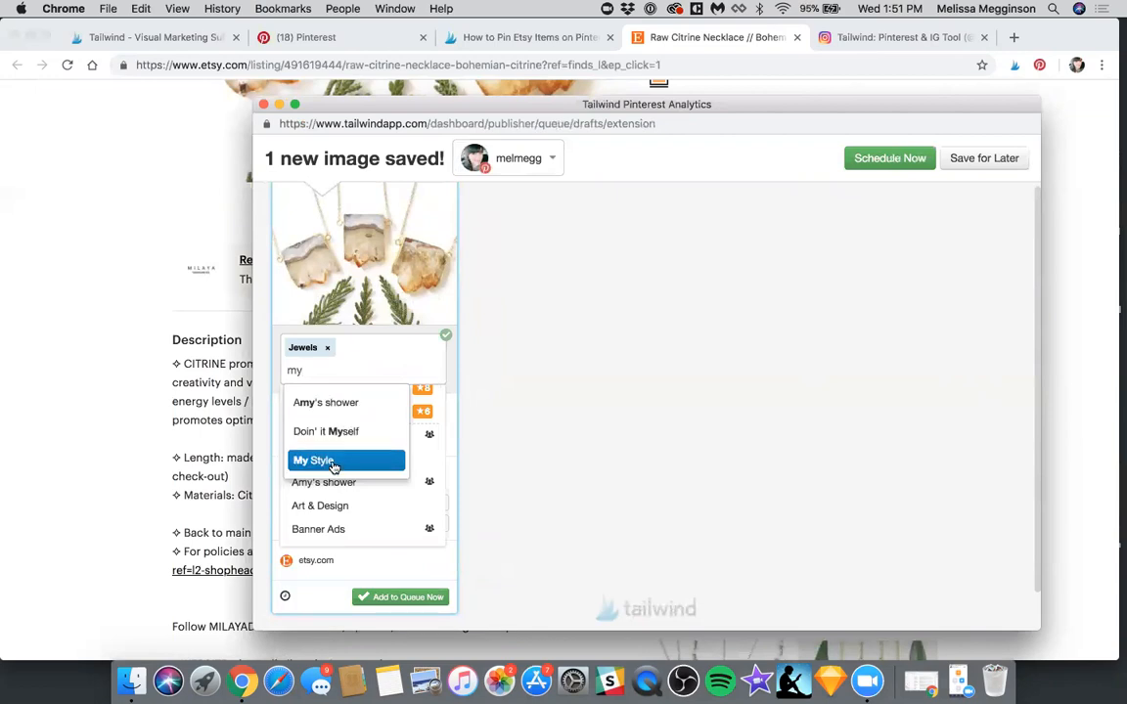
click(333, 462)
click(377, 360)
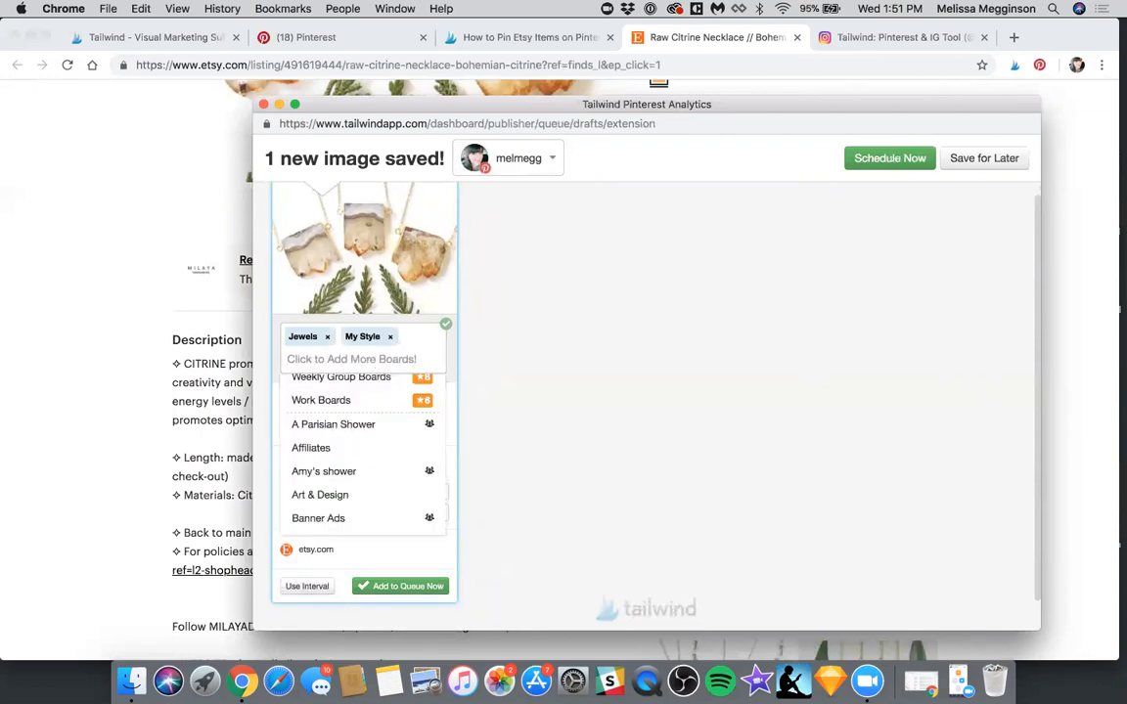
text(gif)
click(373, 390)
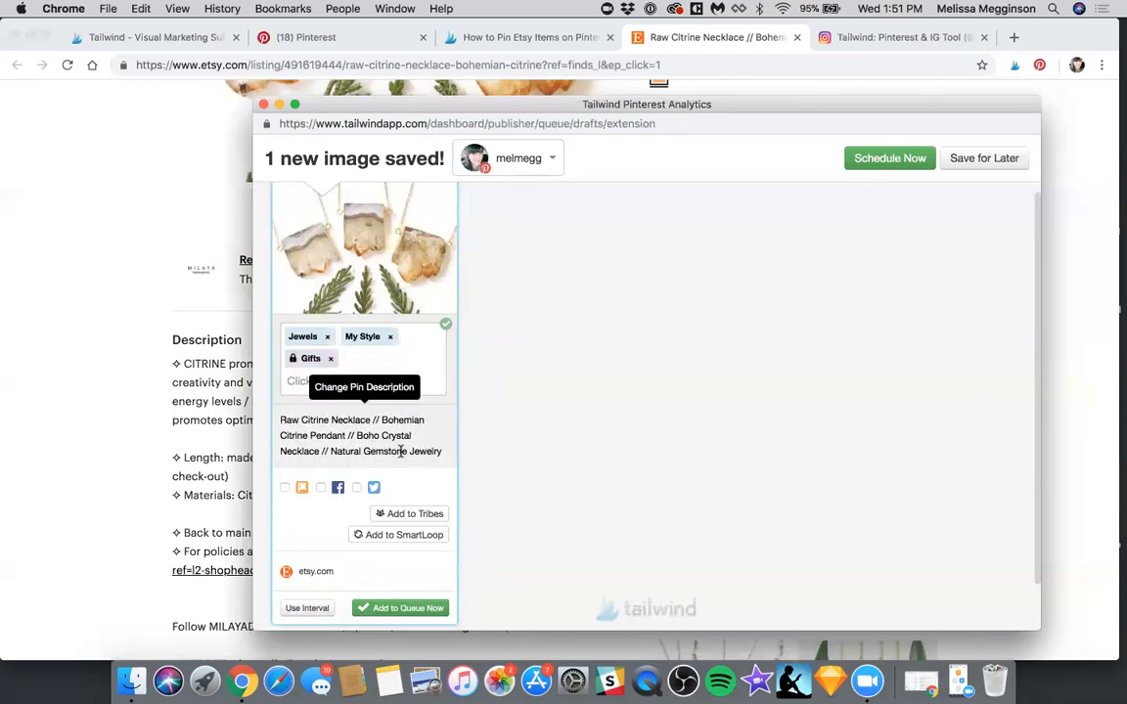
Add the necklace pin to the queue and close the scheduling window
scroll(432, 455, down, 1)
click(402, 554)
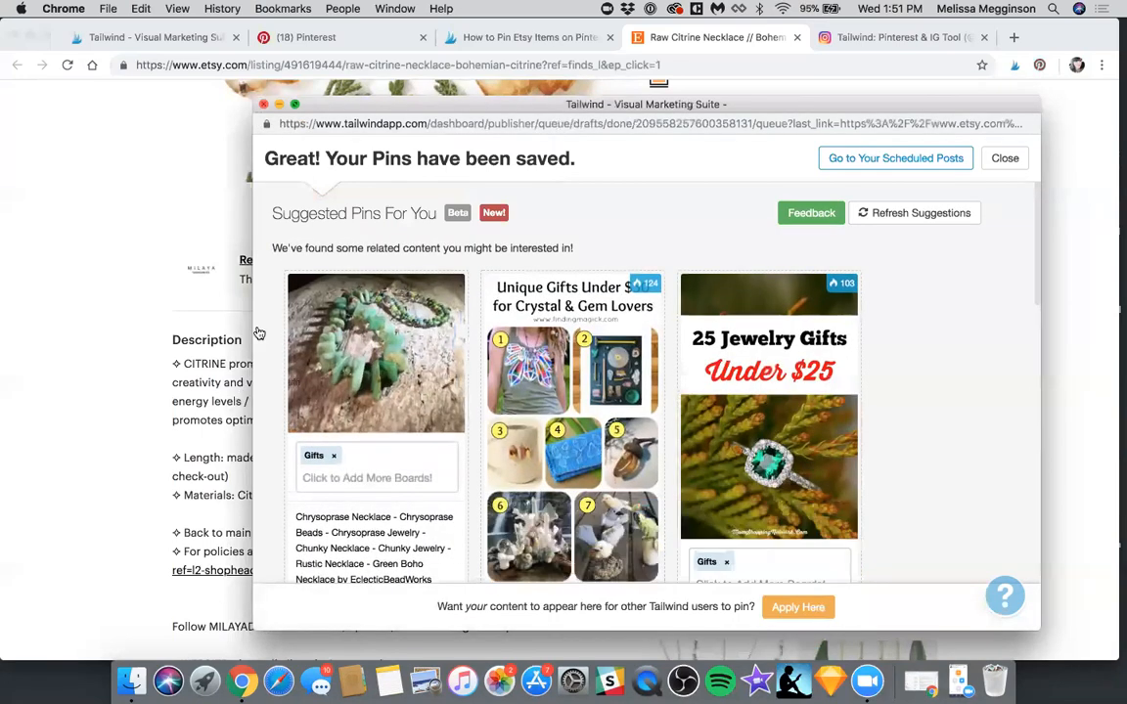
click(264, 104)
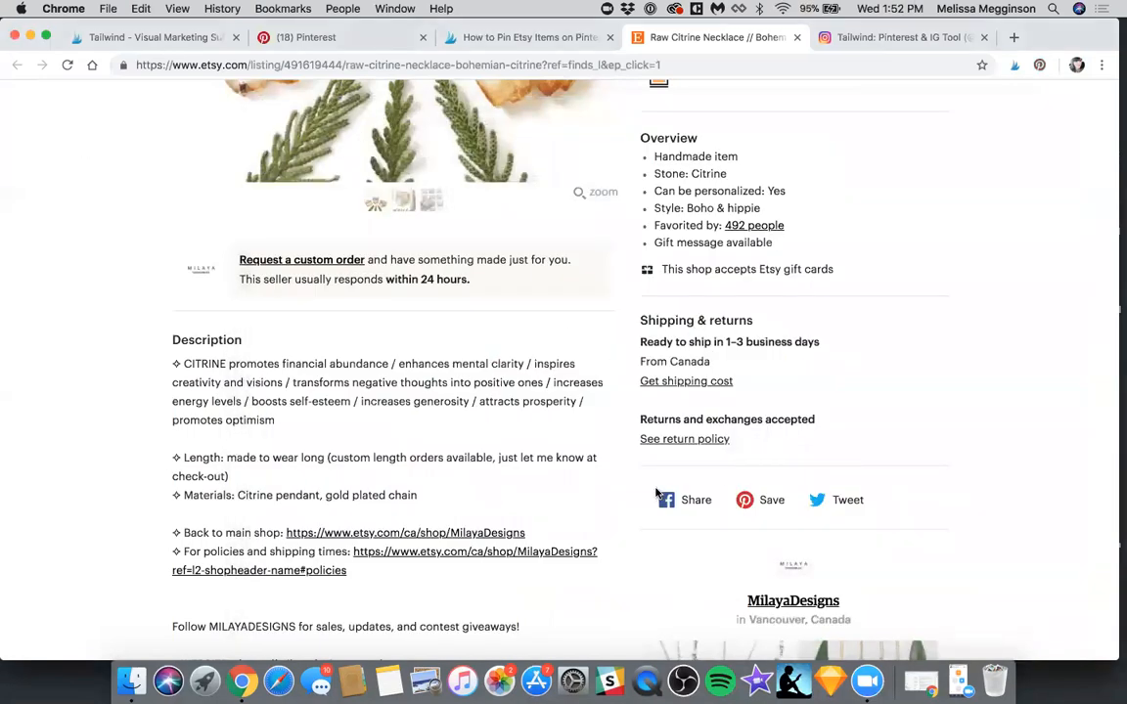
Switch to Tailwind's scheduled pins and publish the necklace pin for the Jewels board on Thursday, November 8 immediately
key(super+1)
click(853, 514)
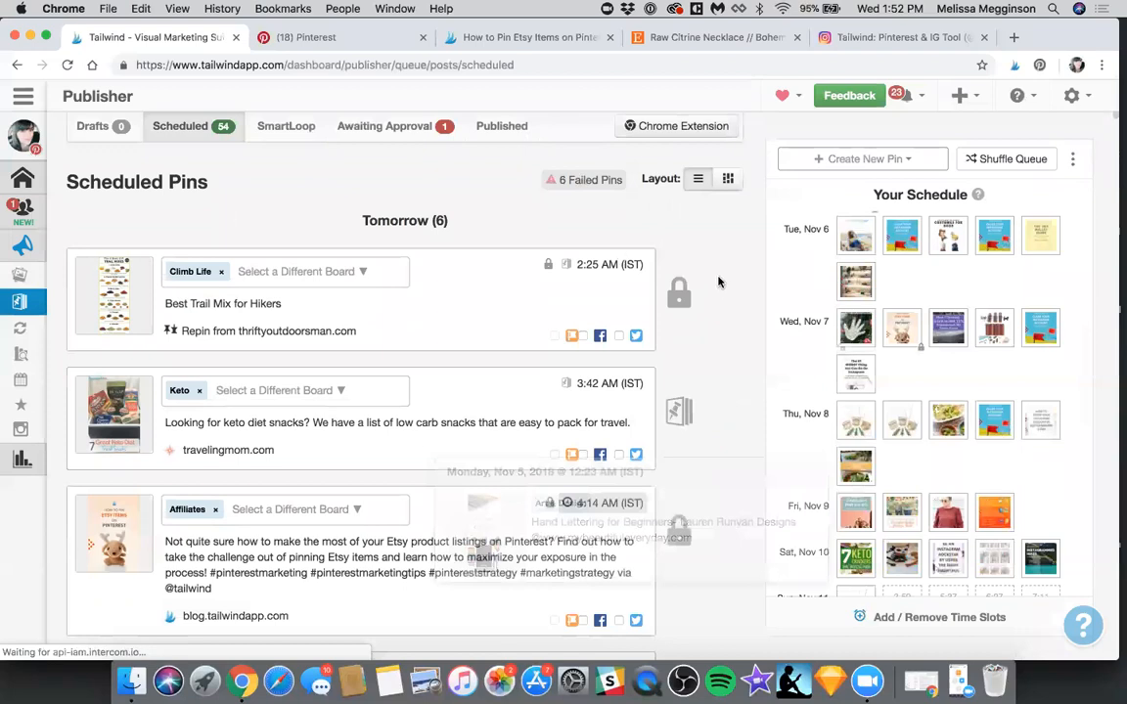
scroll(575, 270, down, 10)
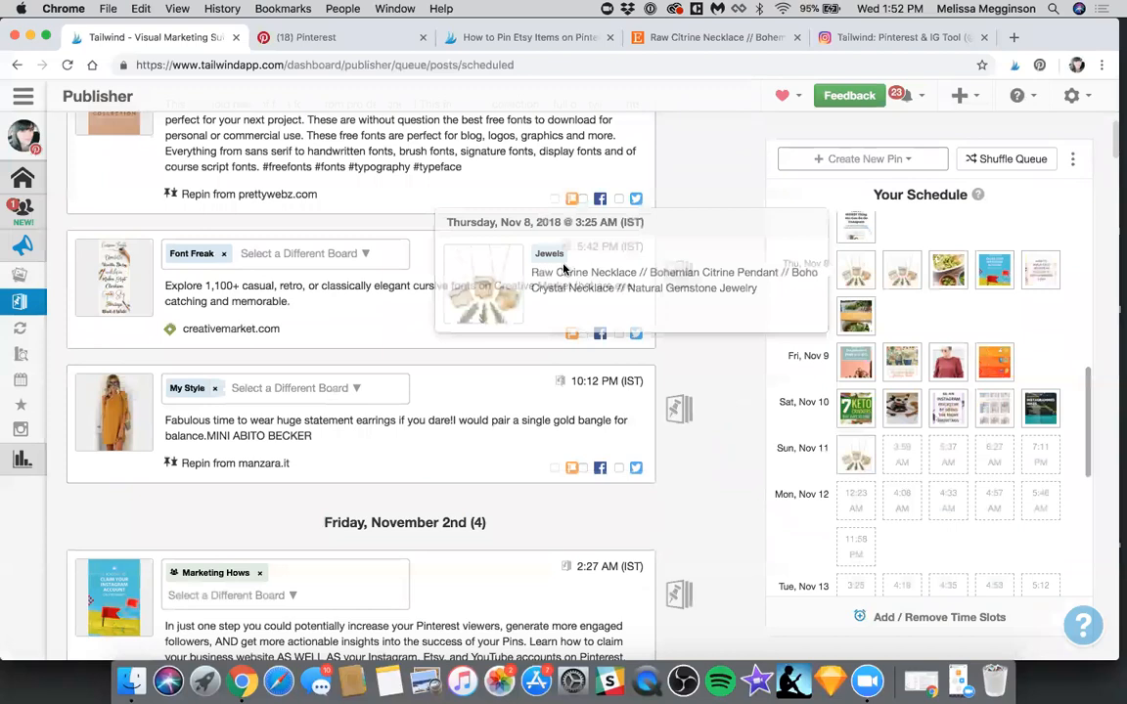
click(564, 268)
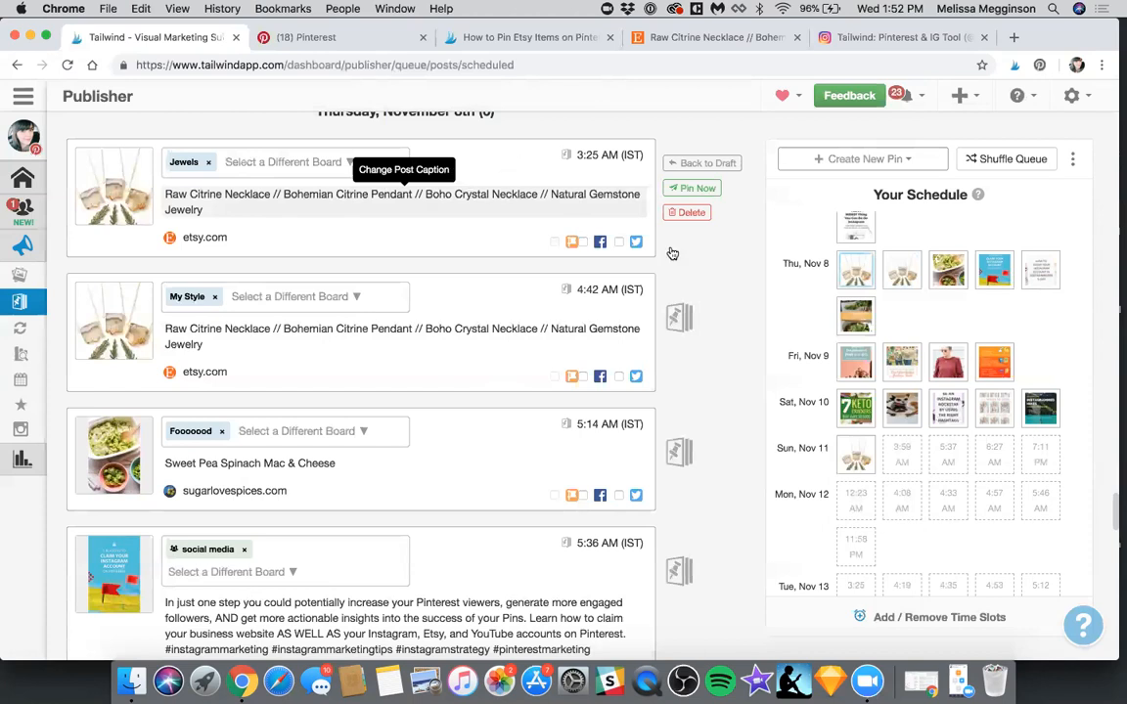
click(697, 191)
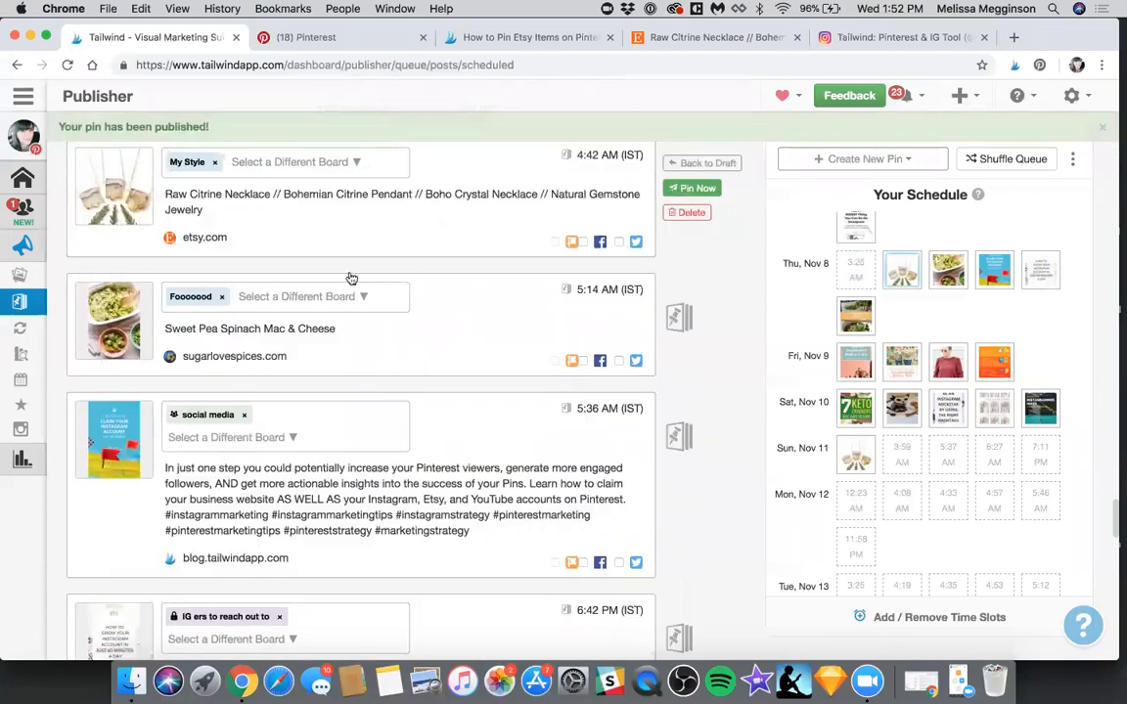
Switch to the Pinterest profile's pins and check for the newly published necklace pin
key(ctrl+Tab)
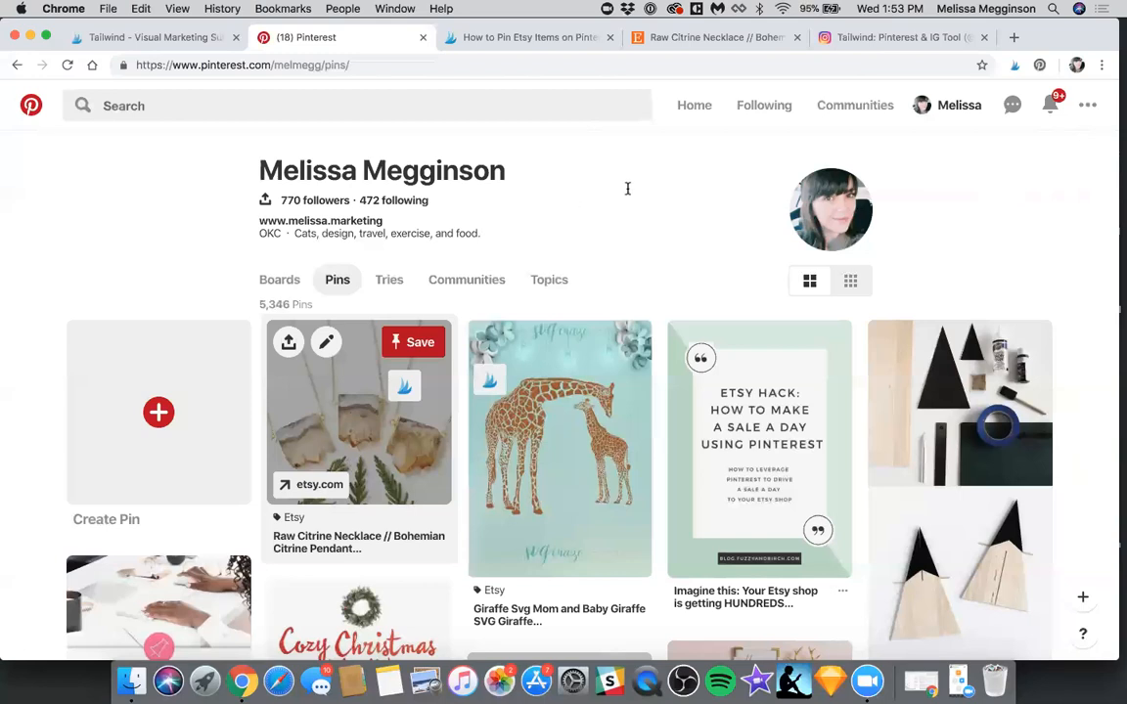
key(ctrl+shift+Tab)
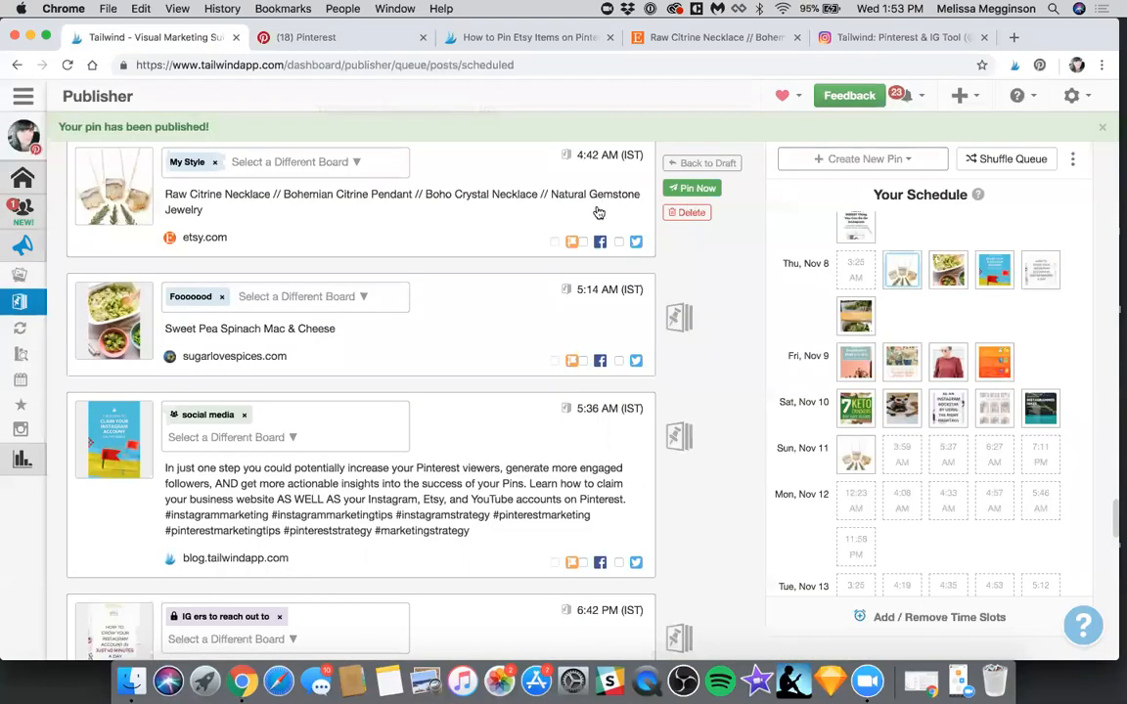
scroll(430, 161, up, 1)
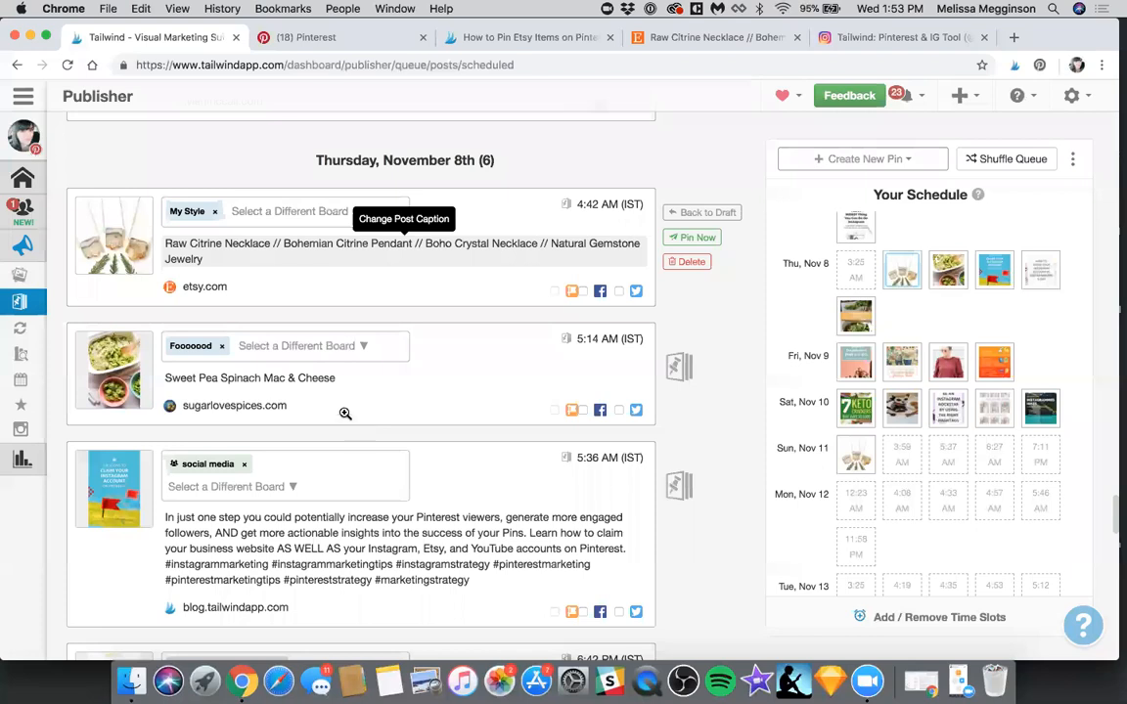
key(ctrl+Tab)
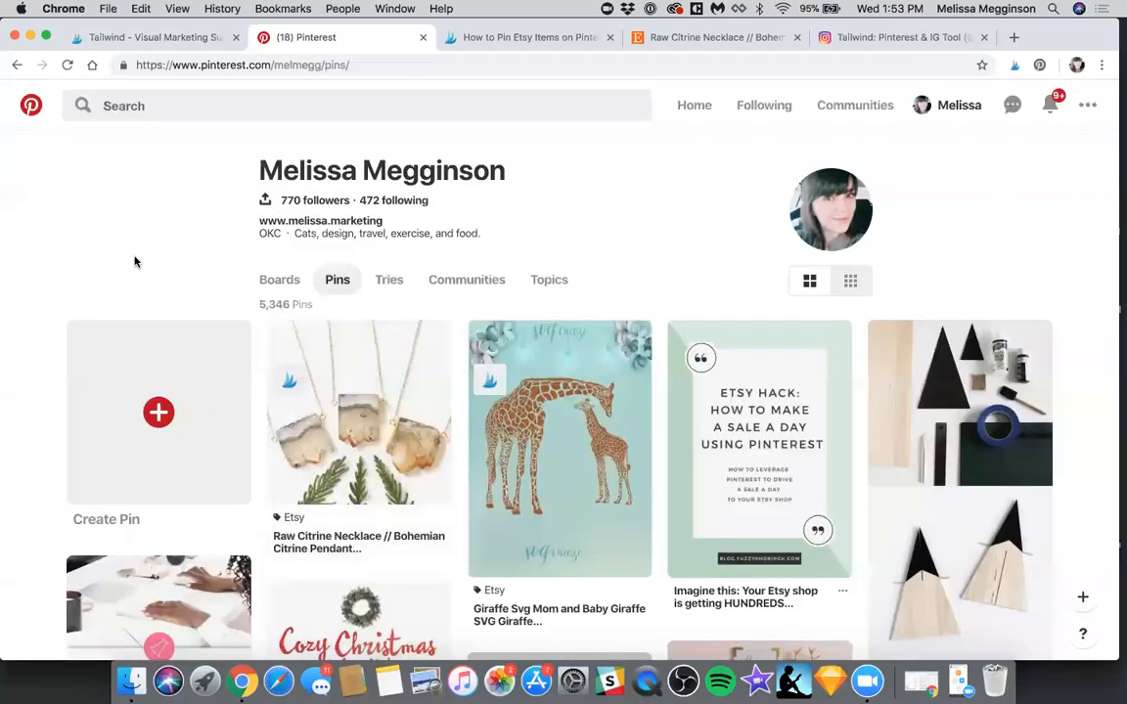
scroll(135, 261, down, 1)
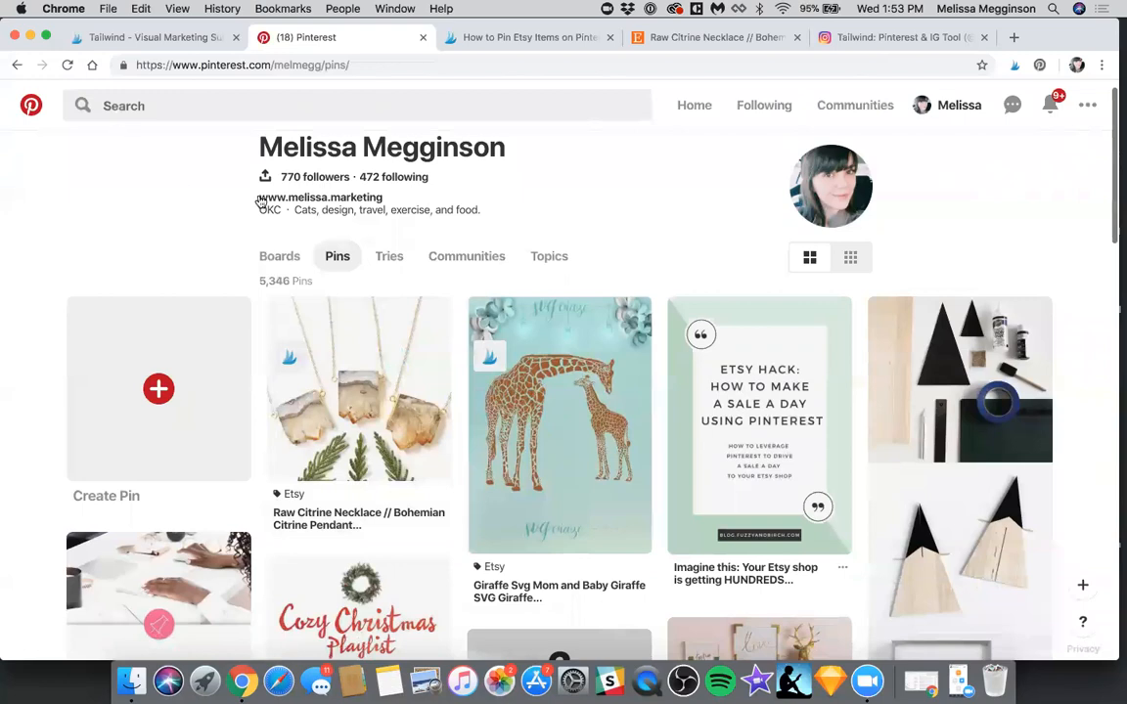
scroll(298, 173, up, 1)
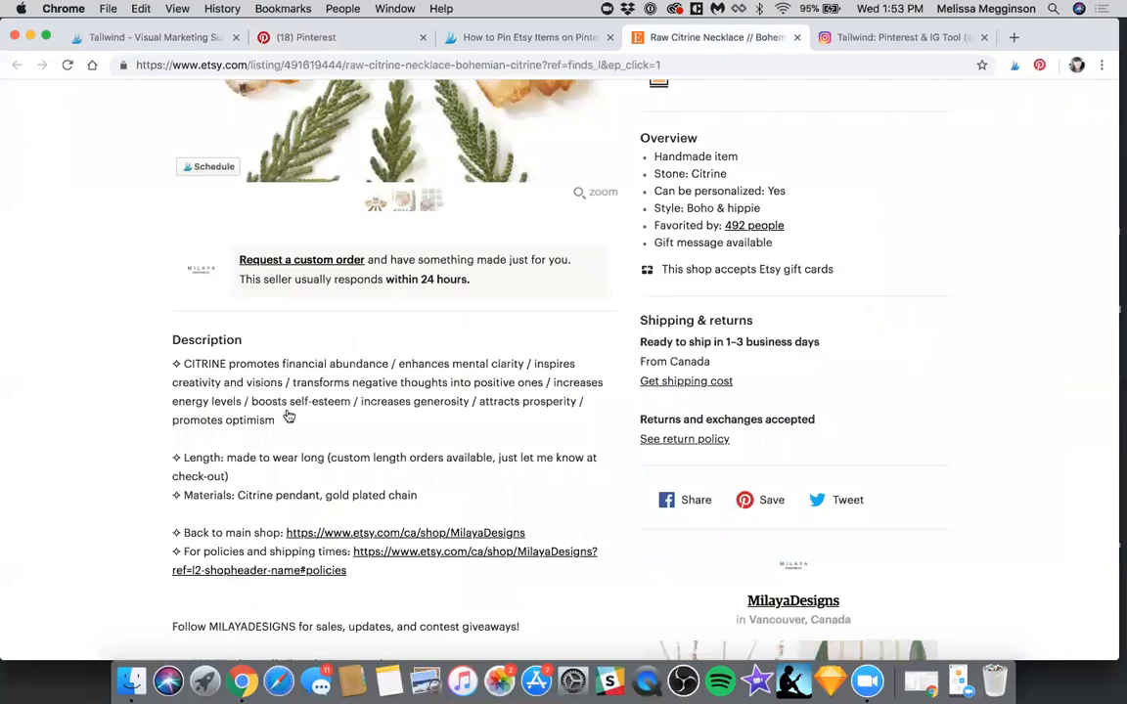
Go from the Etsy necklace listing to the MilayaDesigns shop page and open Tailwind's image picker for that page
scroll(298, 215, up, 3)
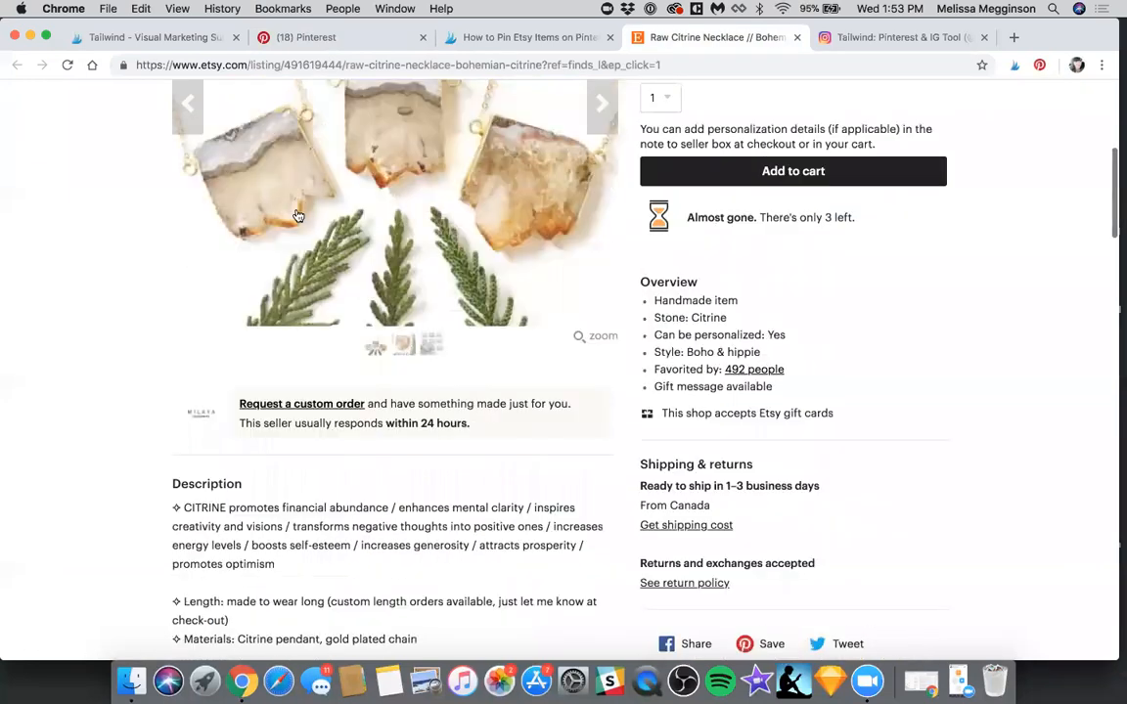
scroll(299, 215, up, 9)
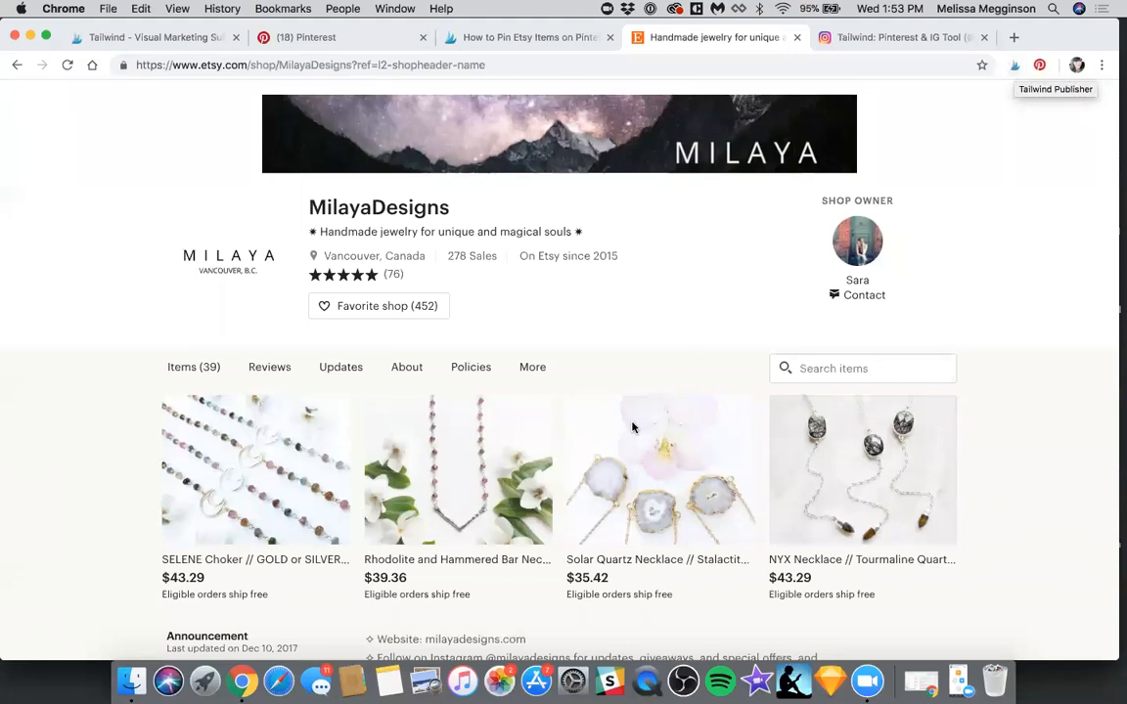
scroll(693, 343, down, 3)
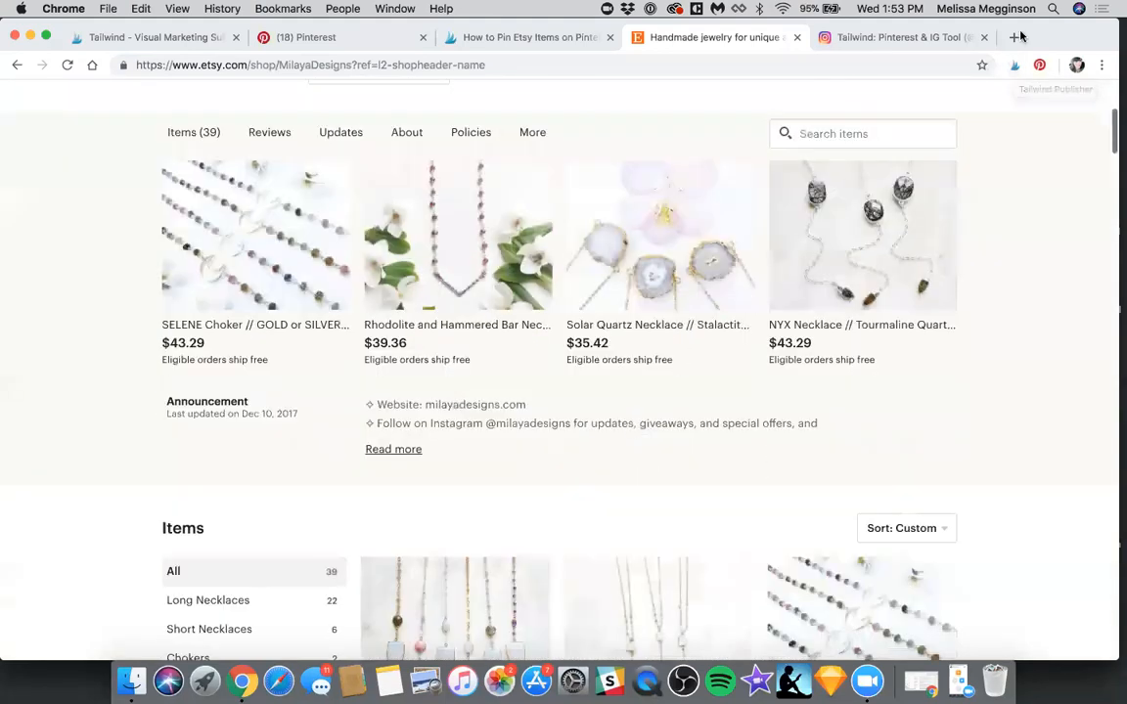
scroll(691, 355, up, 4)
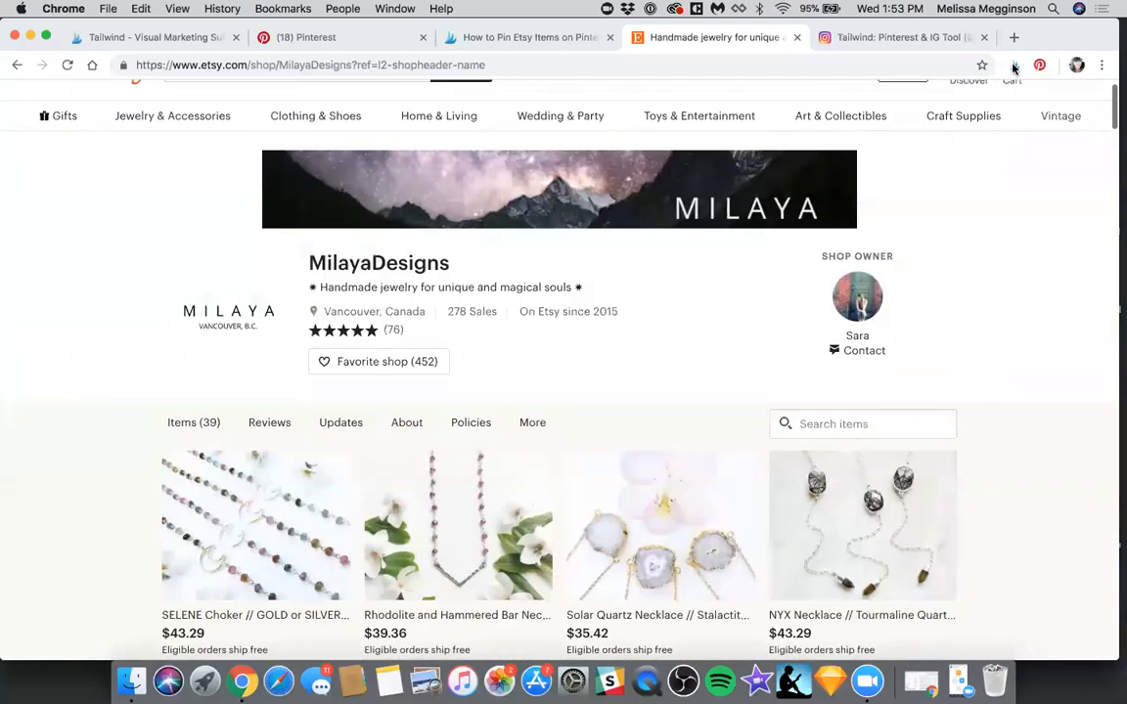
click(1013, 67)
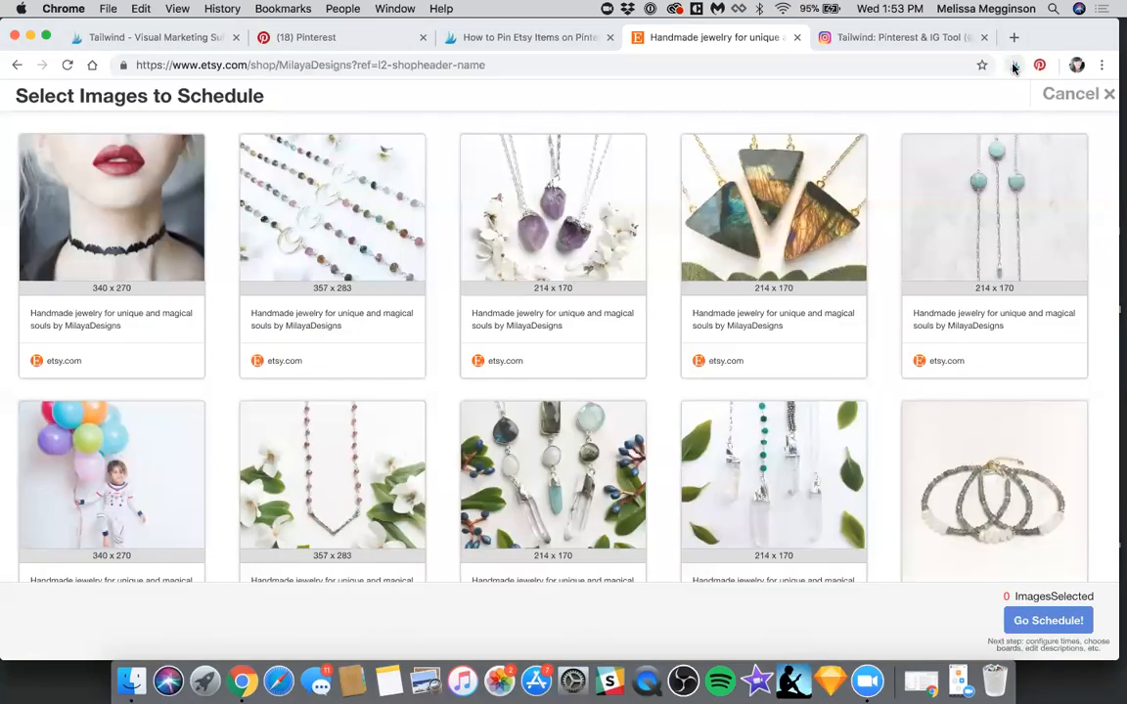
Select the beaded choker, purple crystal, triangle pendant, hammered bar and two crystal-point necklace images in the first two rows for scheduling
click(310, 182)
click(607, 214)
click(683, 211)
click(743, 460)
click(509, 447)
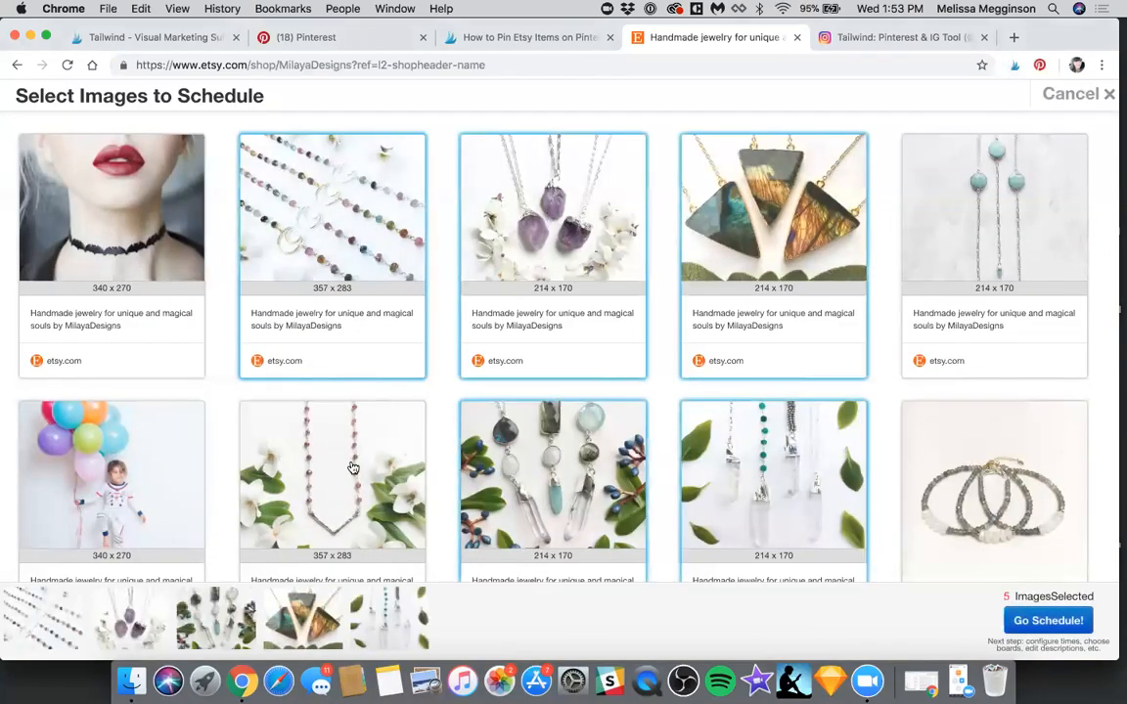
click(148, 477)
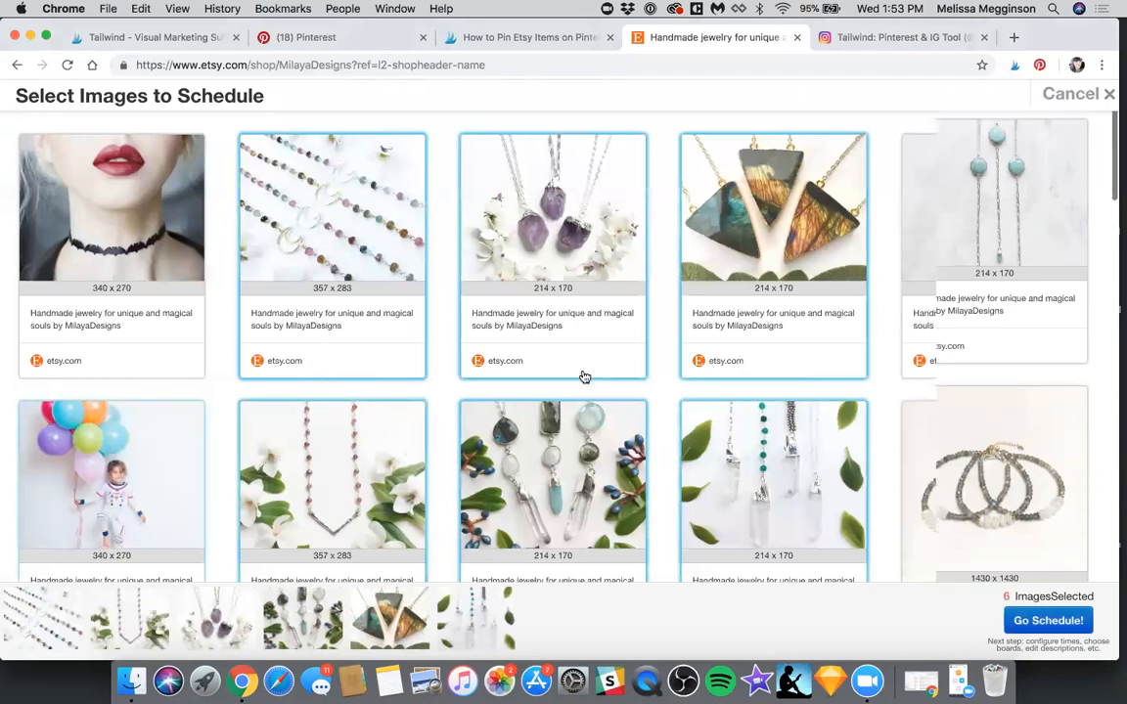
Add the solar quartz necklace, beaded bracelets and large green-stone ring images to the selection
scroll(675, 391, down, 2)
scroll(762, 404, down, 2)
scroll(441, 401, down, 1)
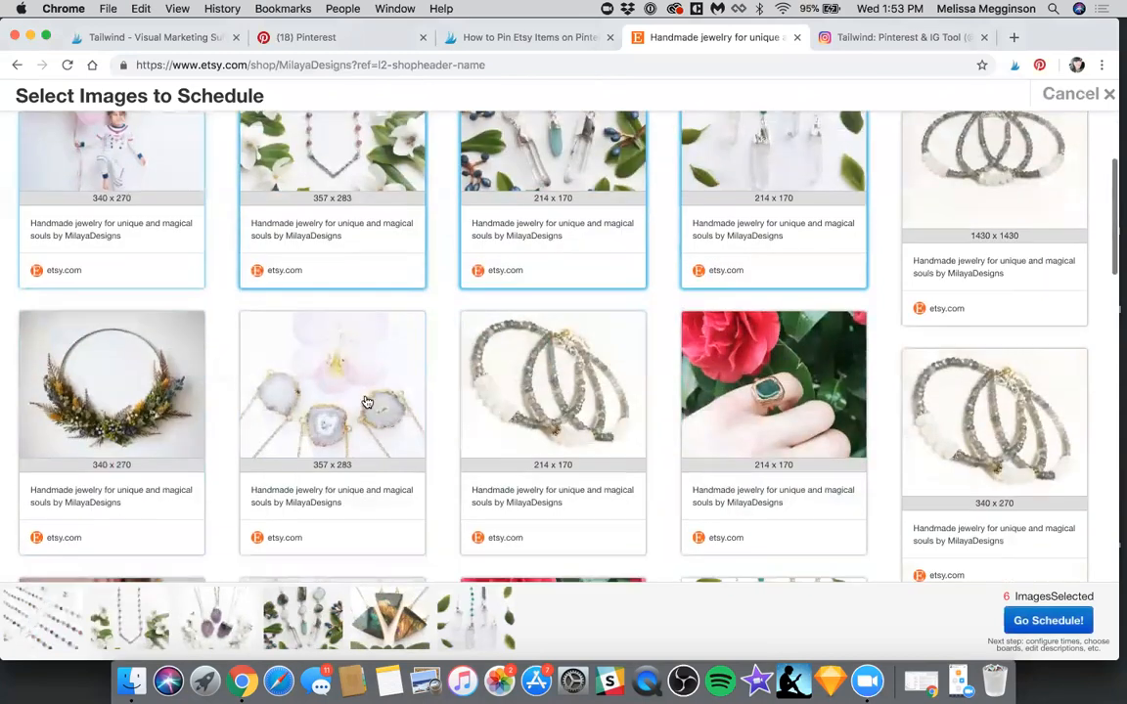
click(367, 402)
click(549, 401)
click(772, 402)
Add the NYX tourmaline necklace, small green-stone ring and gold-capped crystal necklace images to the selection
scroll(772, 402, down, 2)
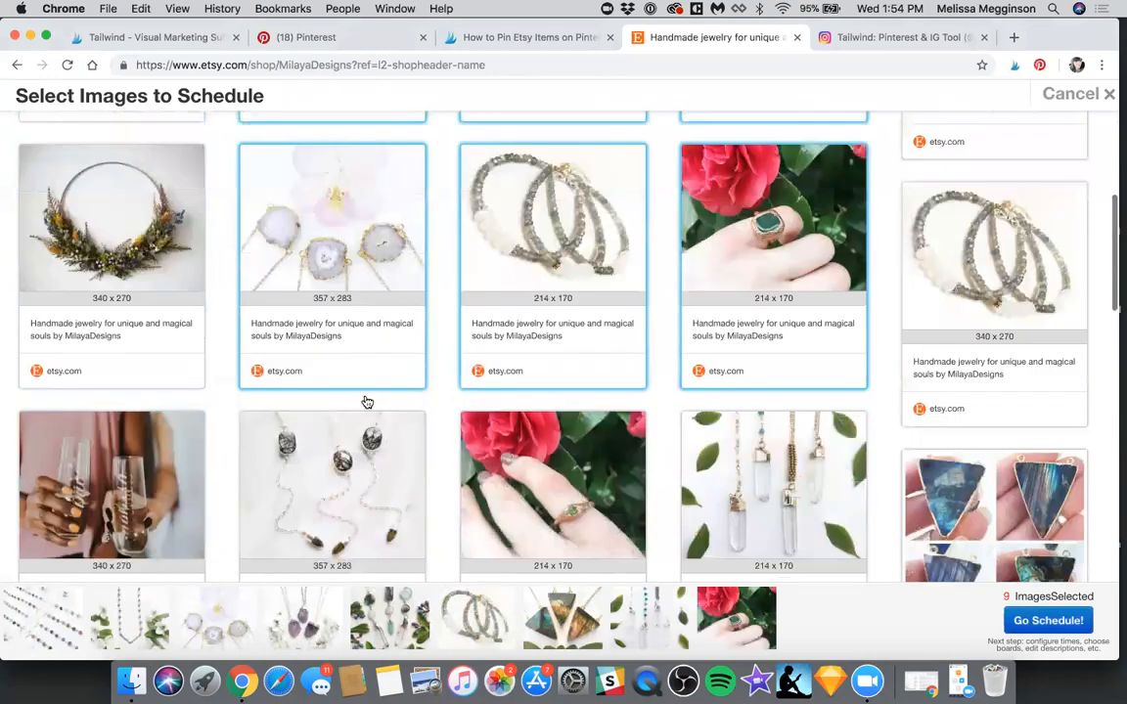
scroll(367, 402, down, 1)
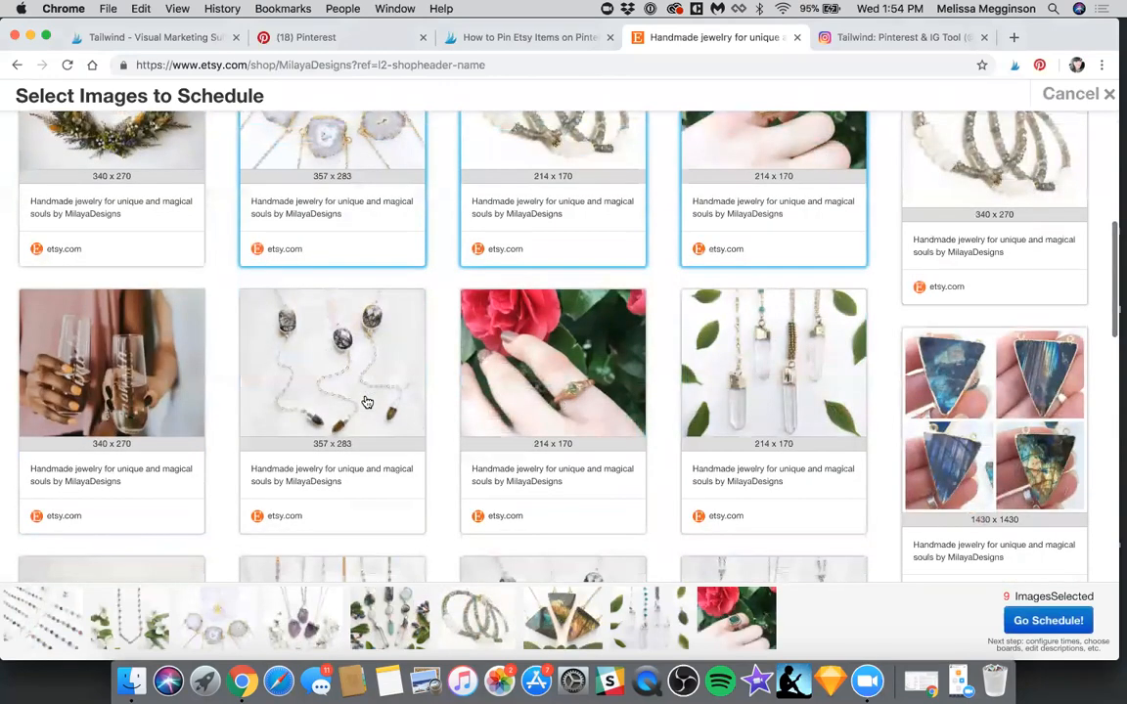
click(366, 402)
click(551, 402)
click(771, 402)
Add the white-stone, tourmaline and round-pendant necklaces and the 340 x 270 triangle pendant image, then send the selection to scheduling
scroll(366, 402, down, 1)
scroll(367, 402, down, 1)
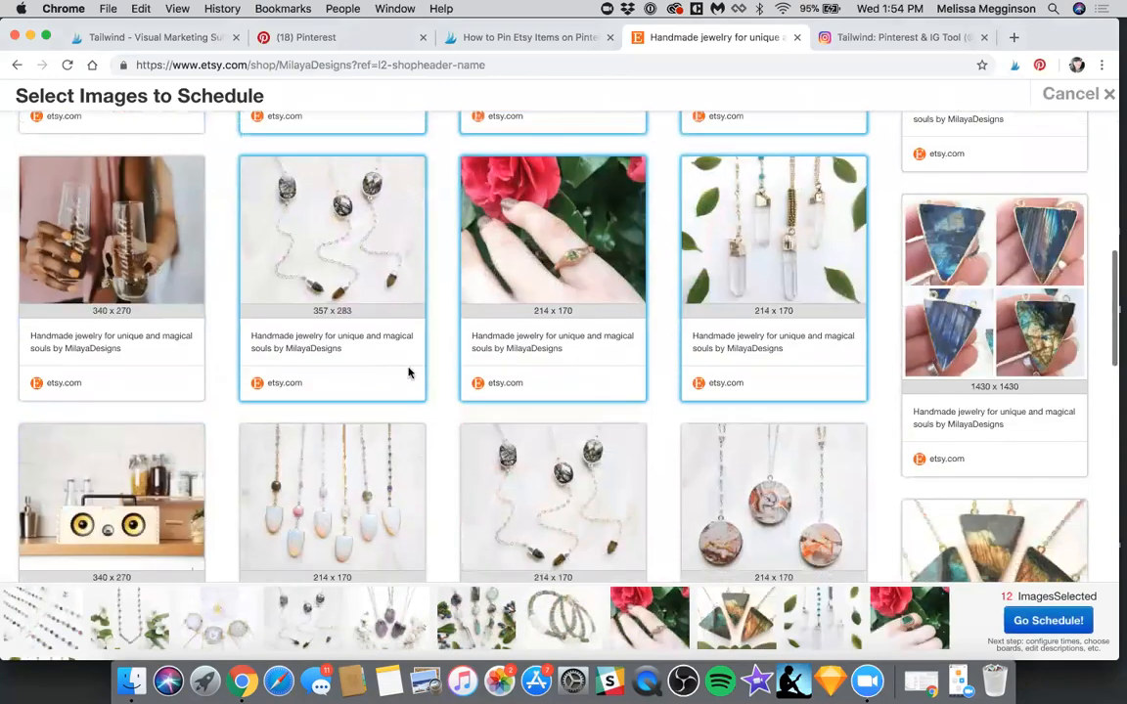
scroll(410, 373, down, 2)
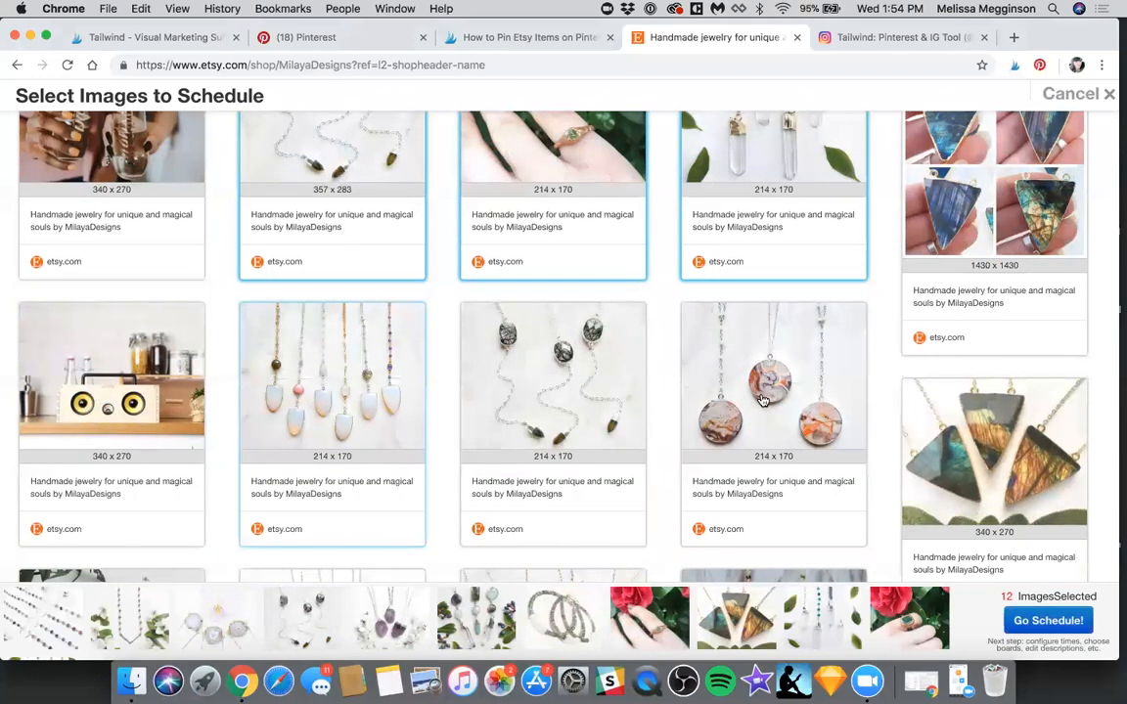
click(765, 402)
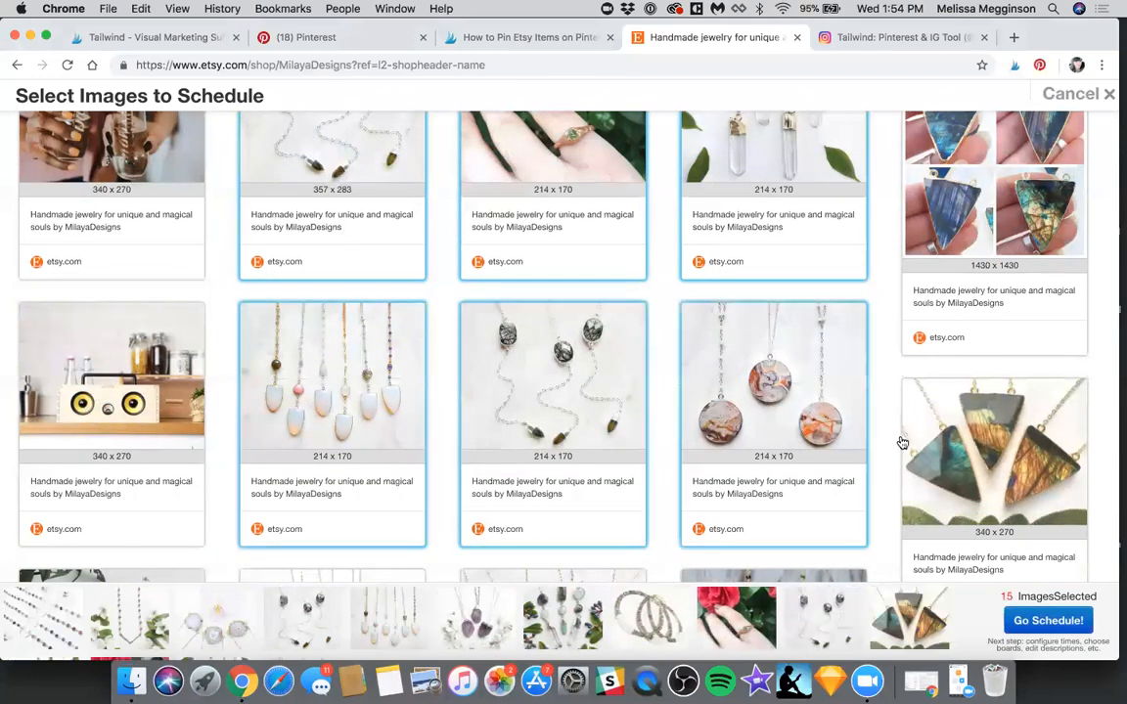
click(903, 466)
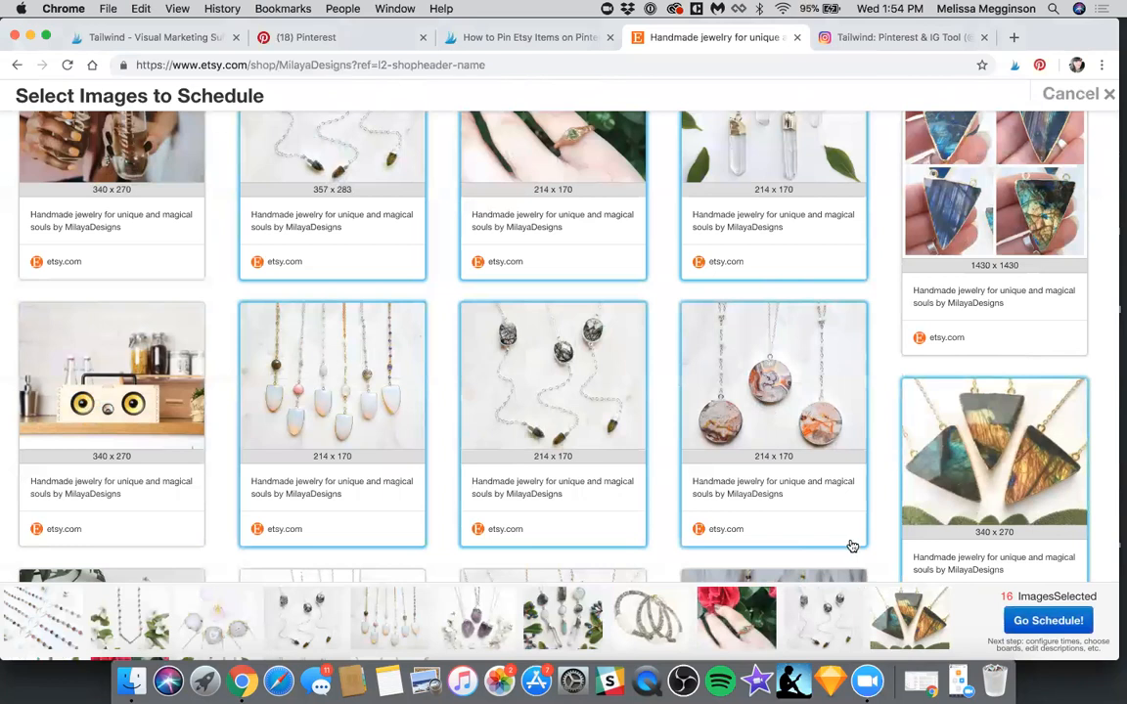
click(1048, 622)
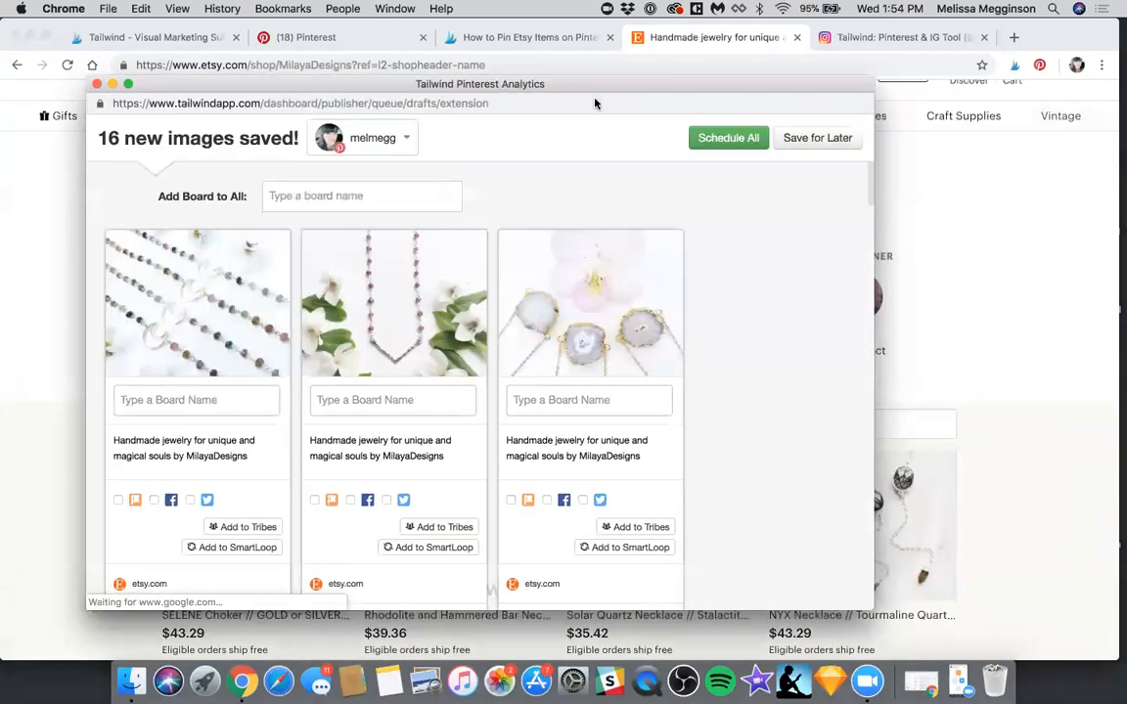
Review the saved image drafts and assign the Jewels board to all of them
scroll(812, 289, down, 1)
scroll(812, 289, up, 1)
scroll(812, 289, down, 20)
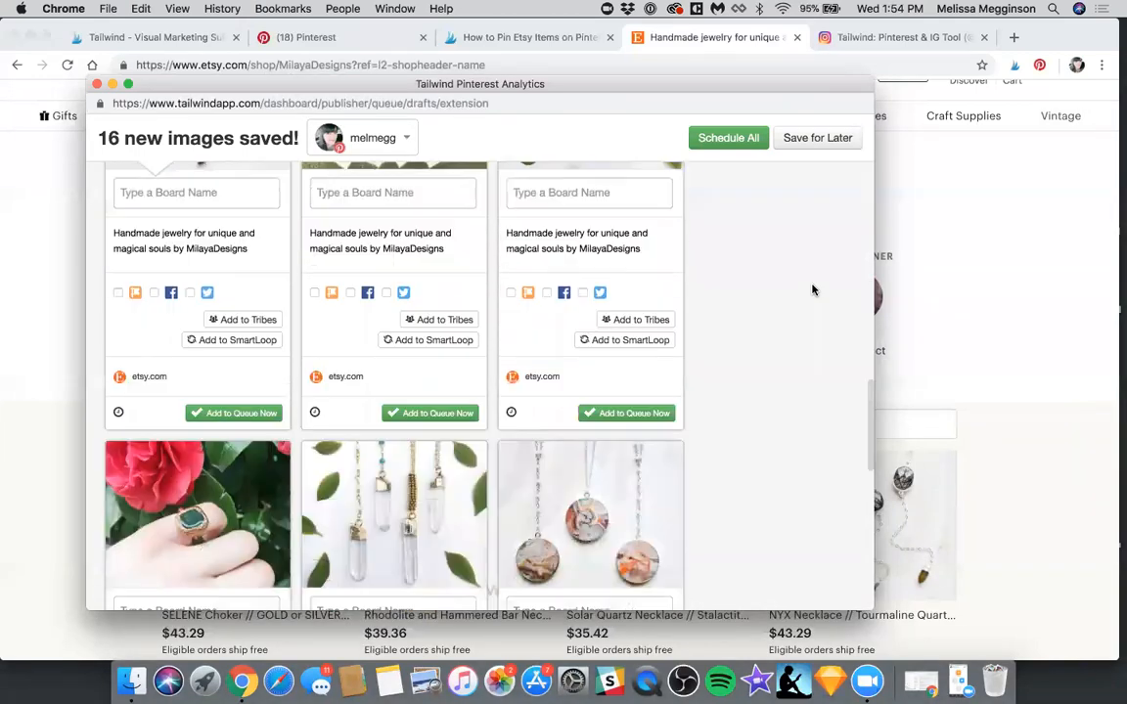
scroll(811, 290, up, 5)
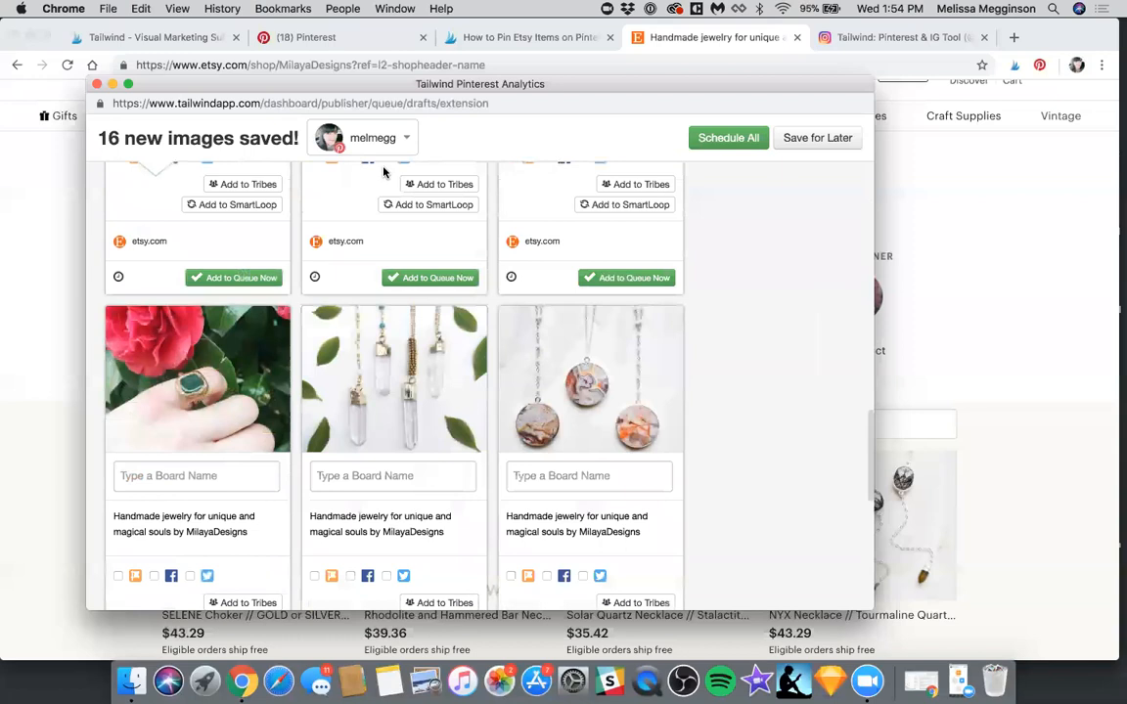
scroll(383, 172, up, 10)
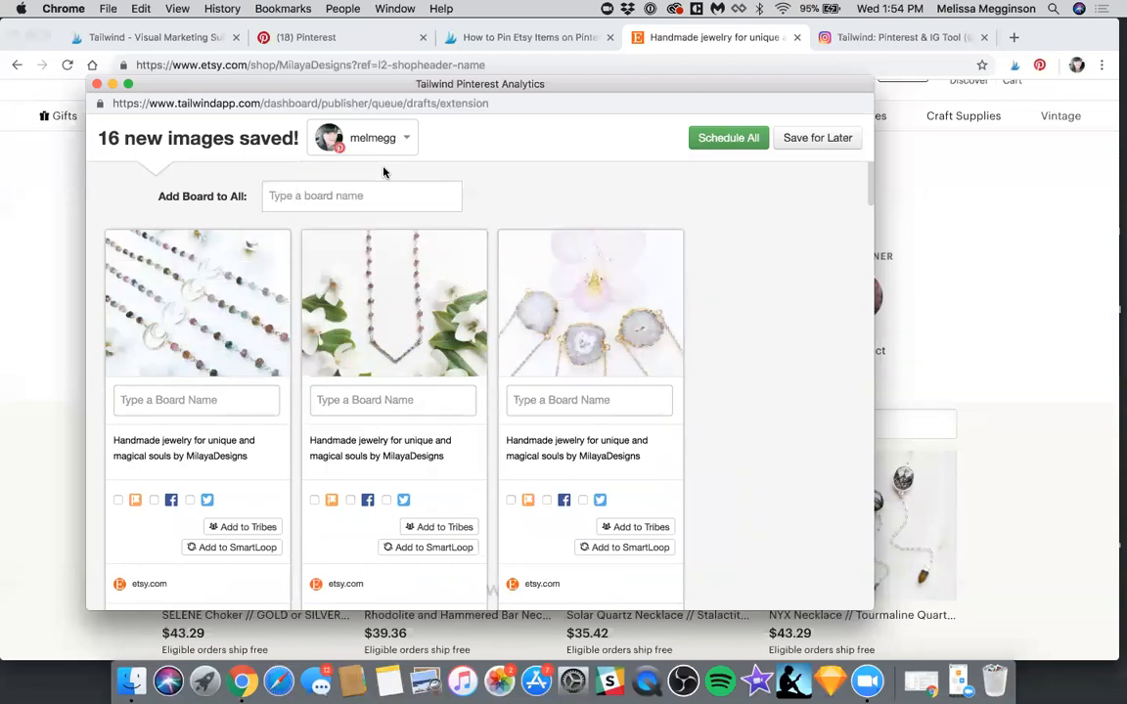
click(322, 195)
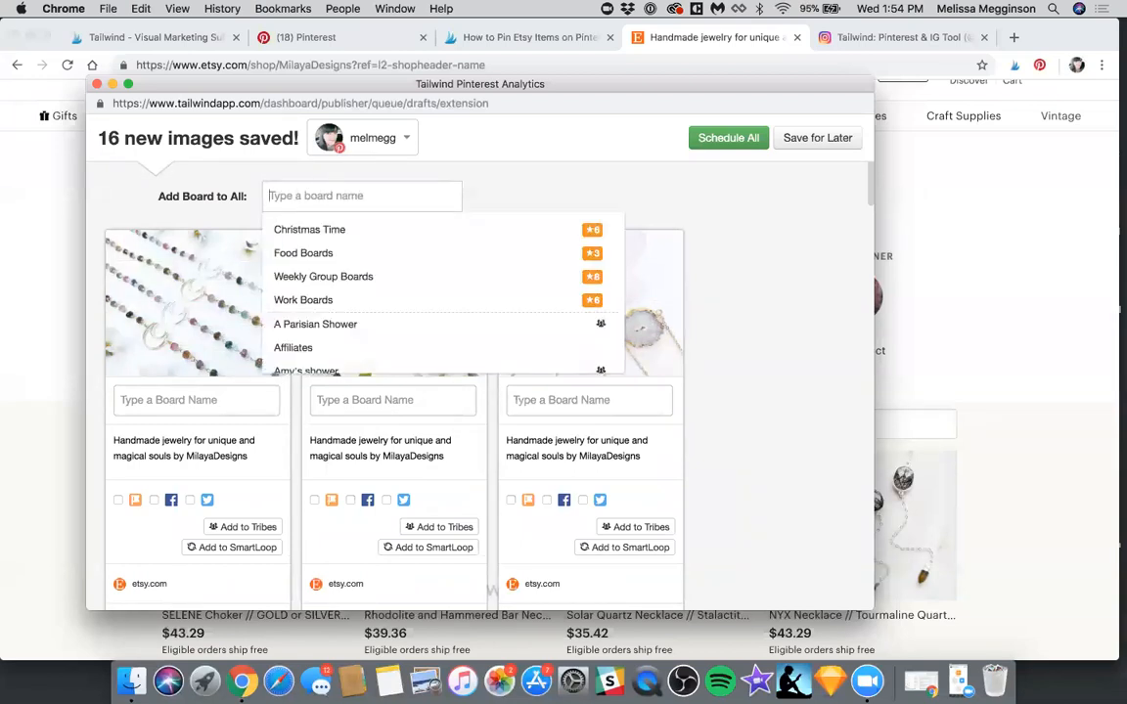
text(jew)
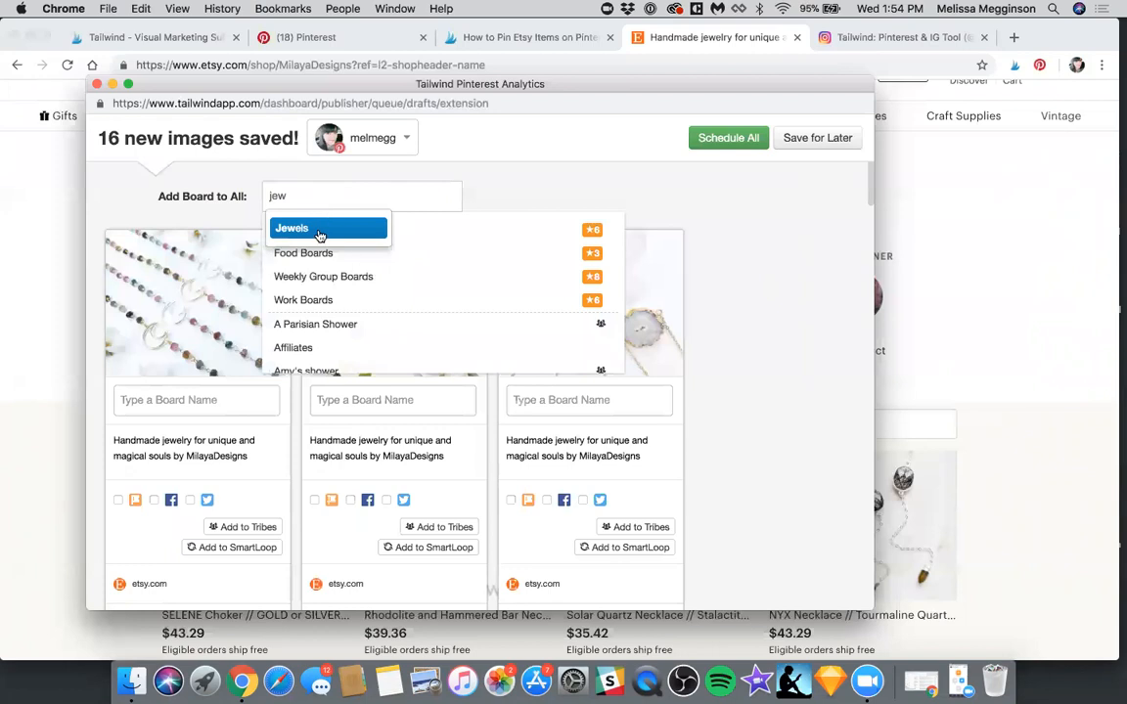
key(Return)
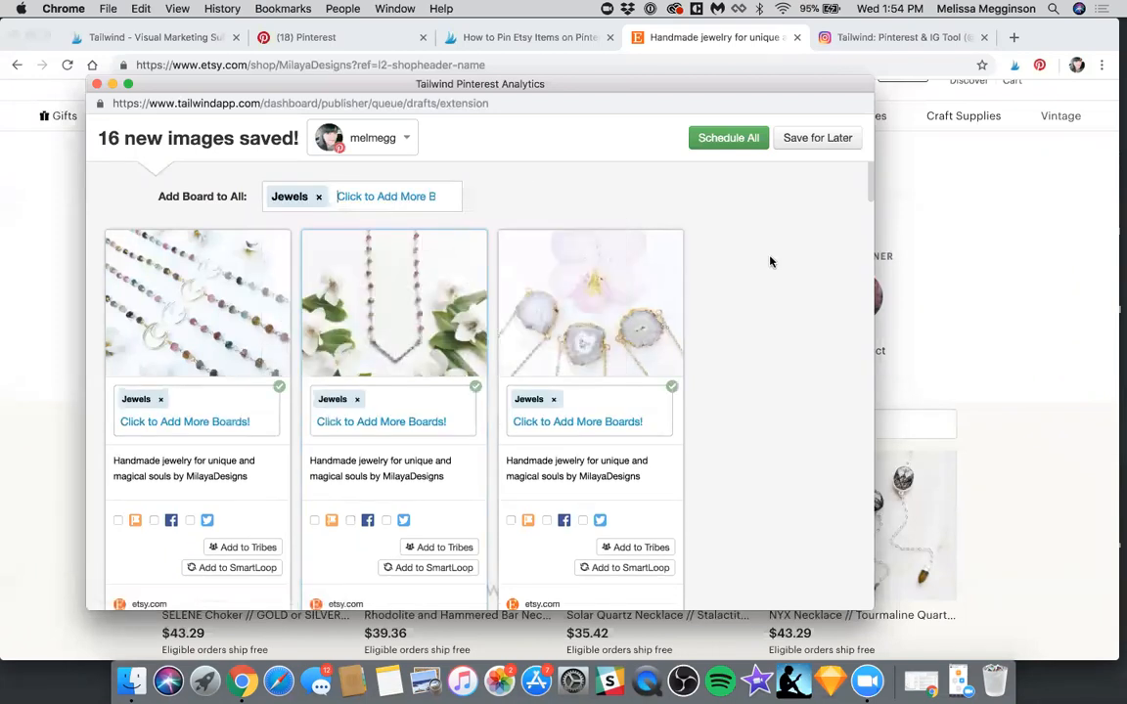
Schedule all the MilayaDesigns drafts at once and return to the Etsy shop page
scroll(744, 196, down, 3)
scroll(722, 138, up, 3)
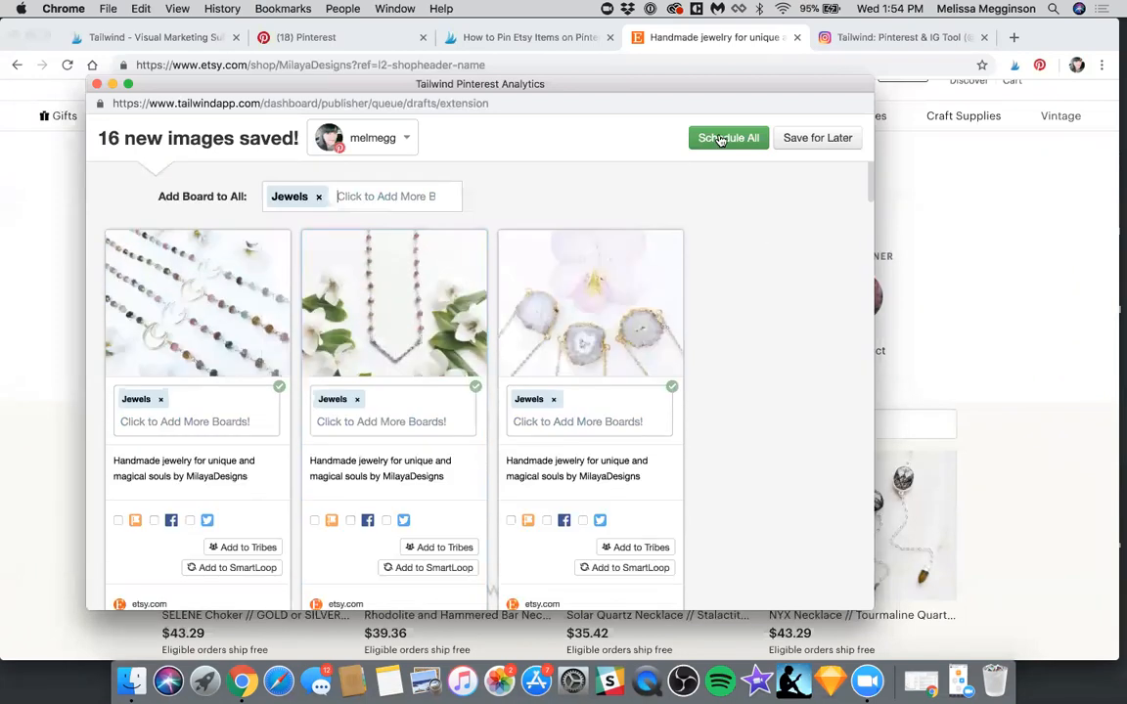
click(721, 139)
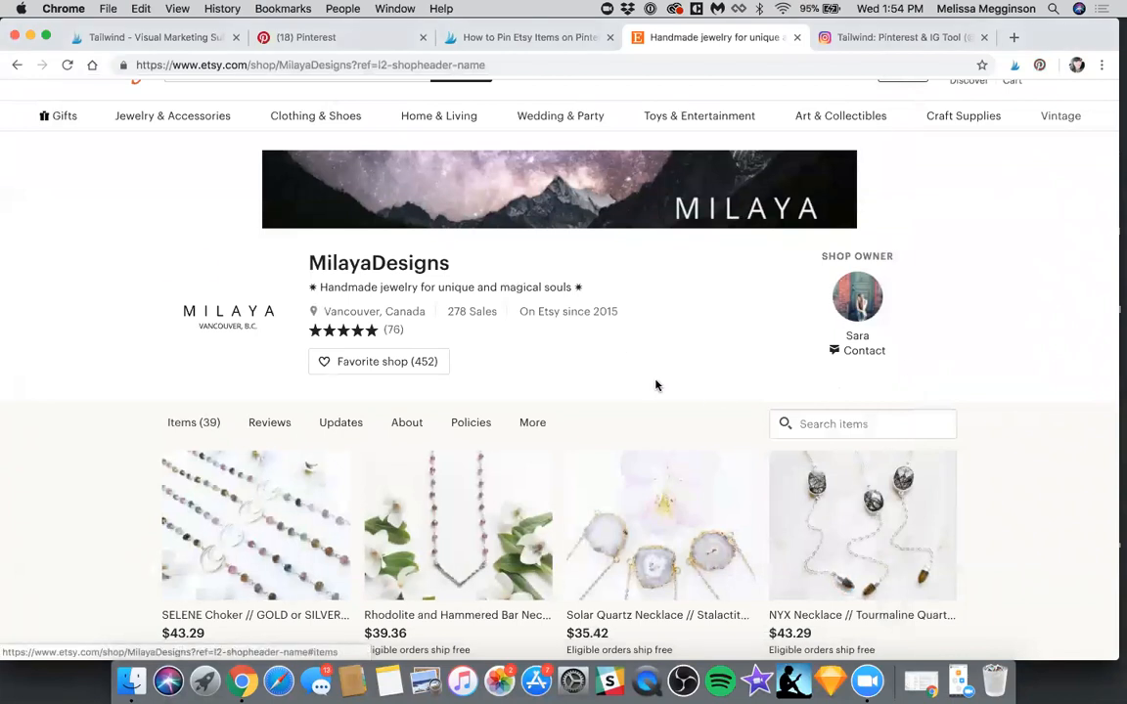
Switch to Tailwind's scheduled pins and examine the MilayaDesigns jewelry pins queued for November 8 and November 11
key(super+1)
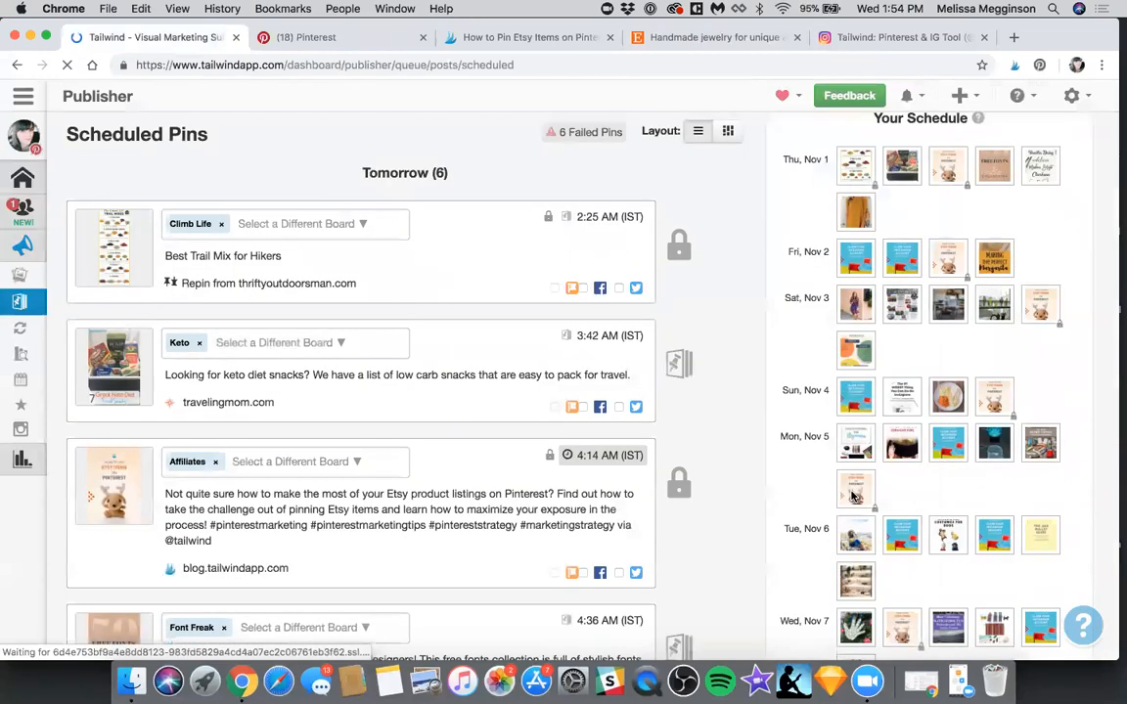
scroll(852, 496, down, 10)
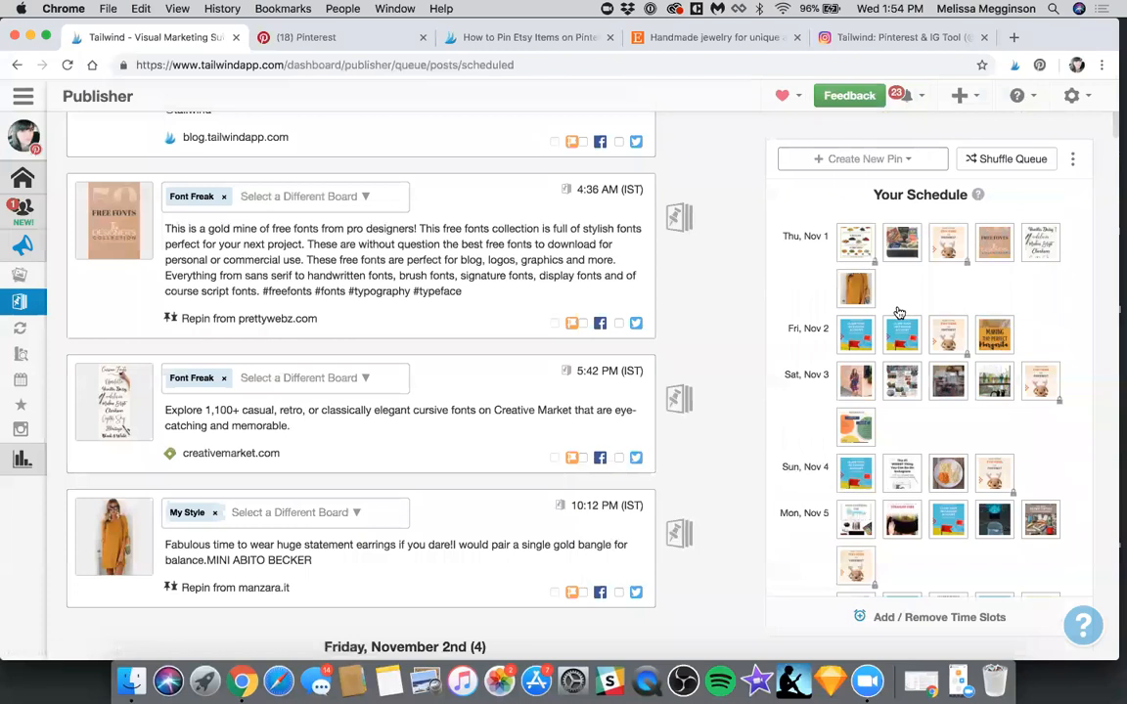
scroll(899, 313, down, 8)
scroll(847, 366, down, 2)
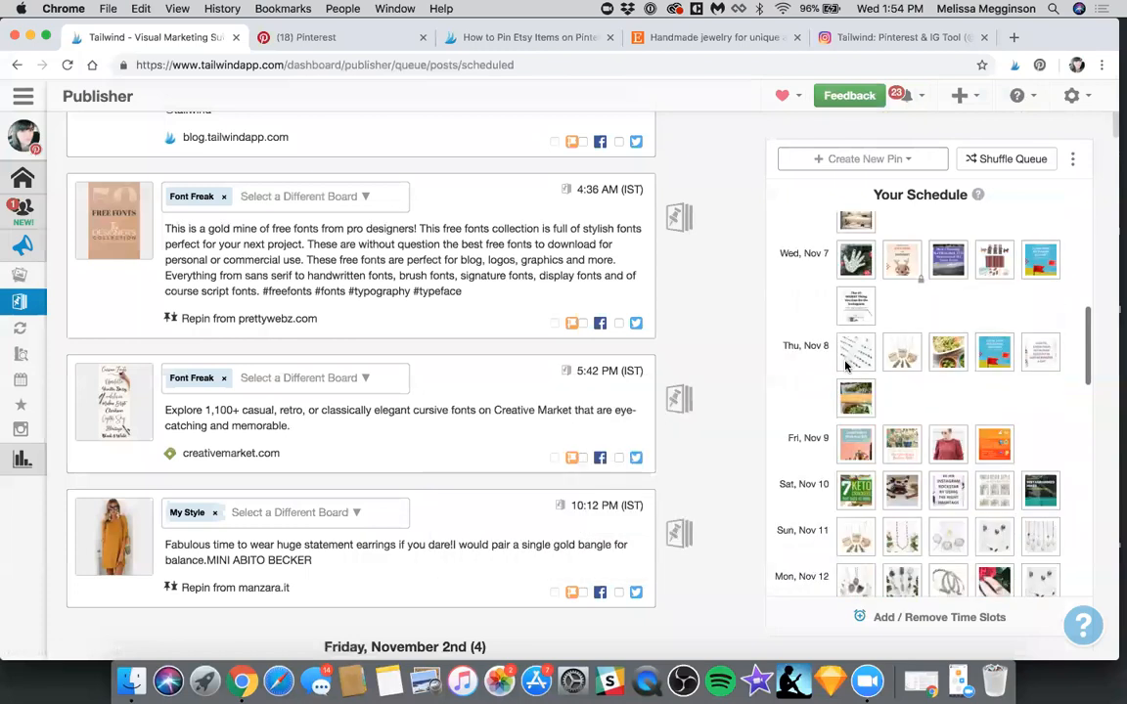
scroll(829, 381, down, 15)
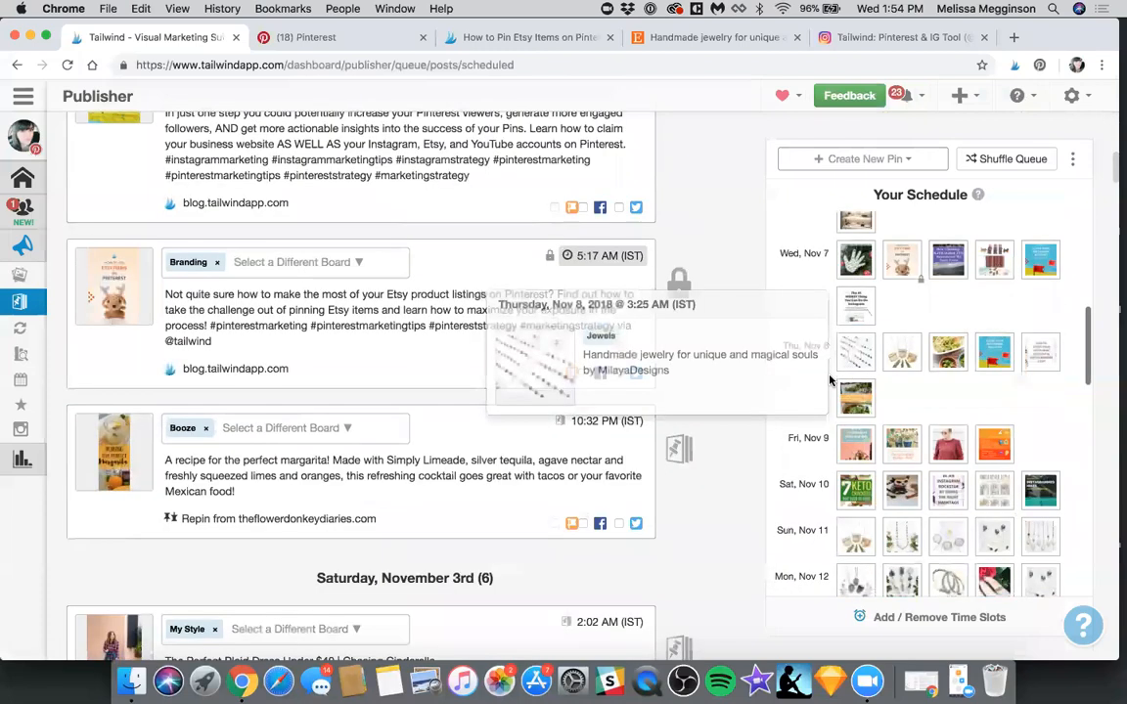
scroll(829, 380, down, 5)
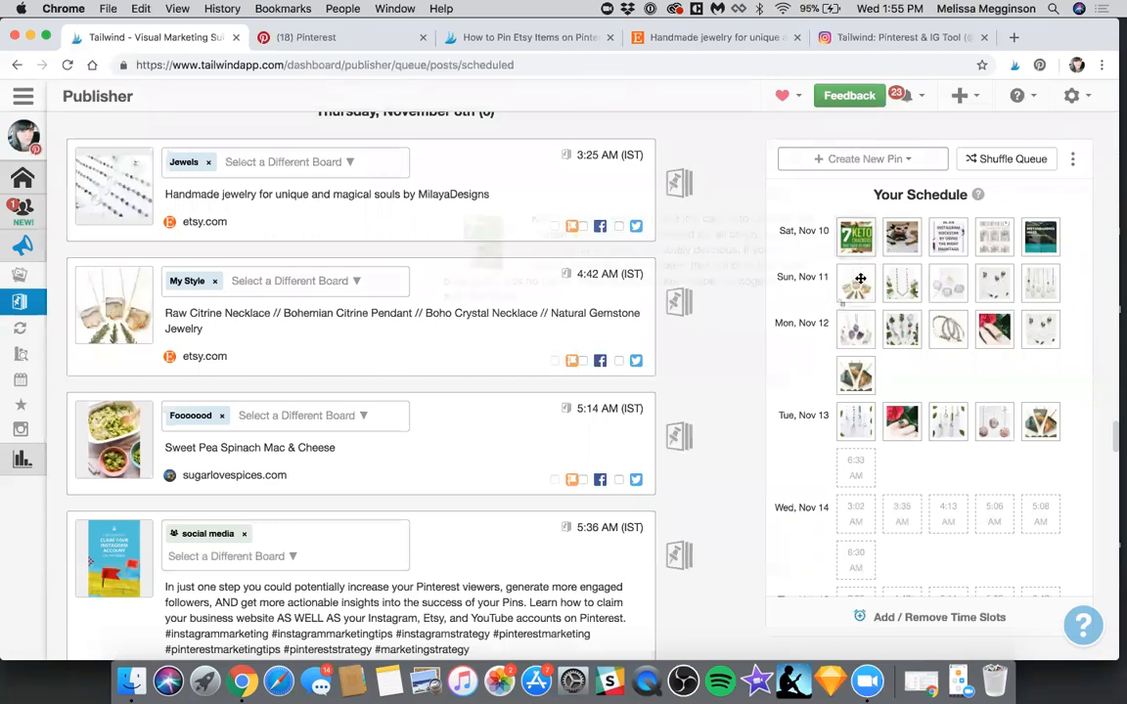
scroll(443, 251, down, 15)
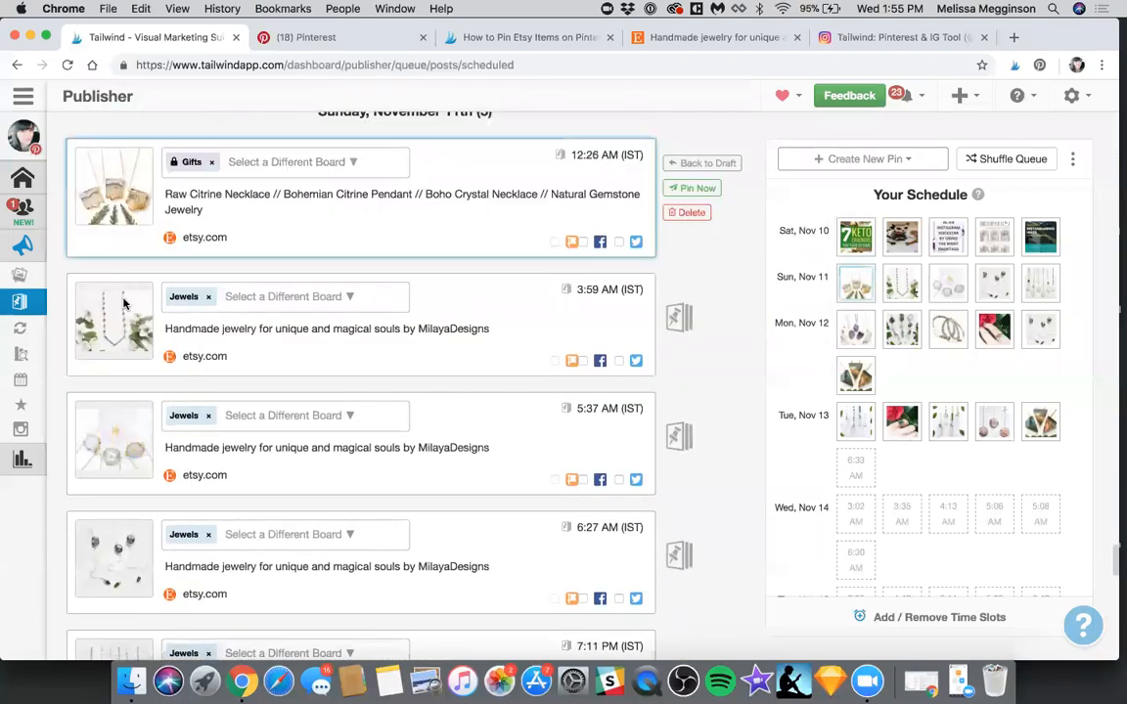
Check the MilayaDesigns pins scheduled for Sunday, November 11, and shuffle the queue to spread them among other content
scroll(138, 322, up, 2)
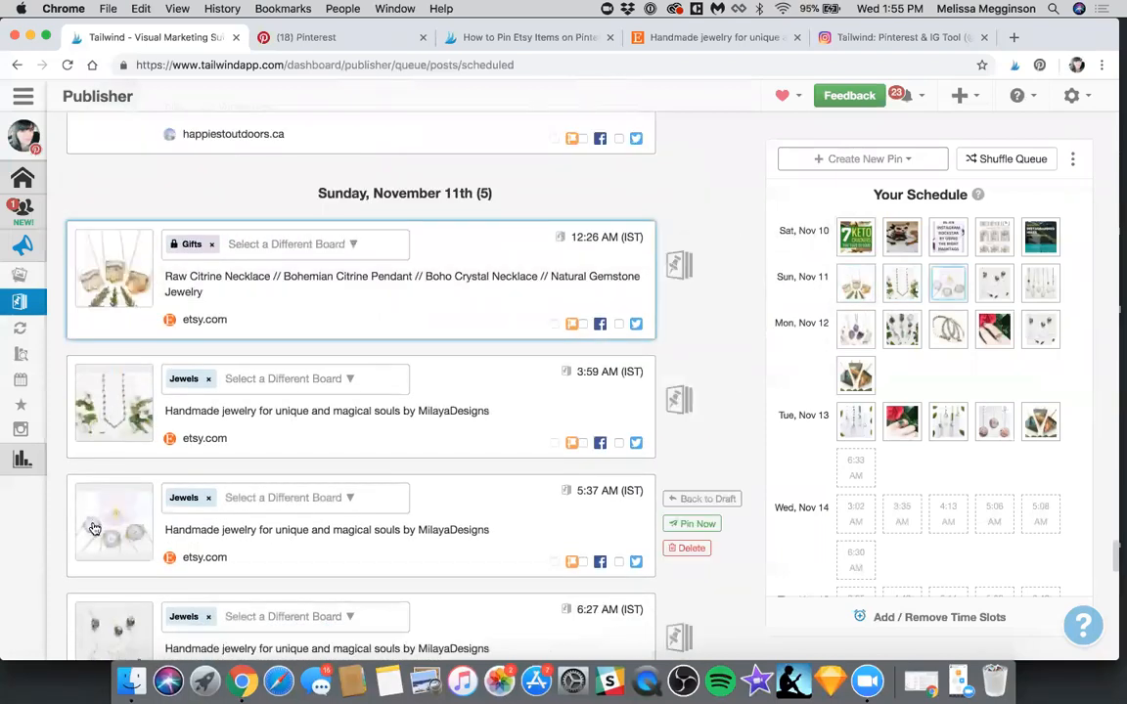
scroll(94, 526, down, 3)
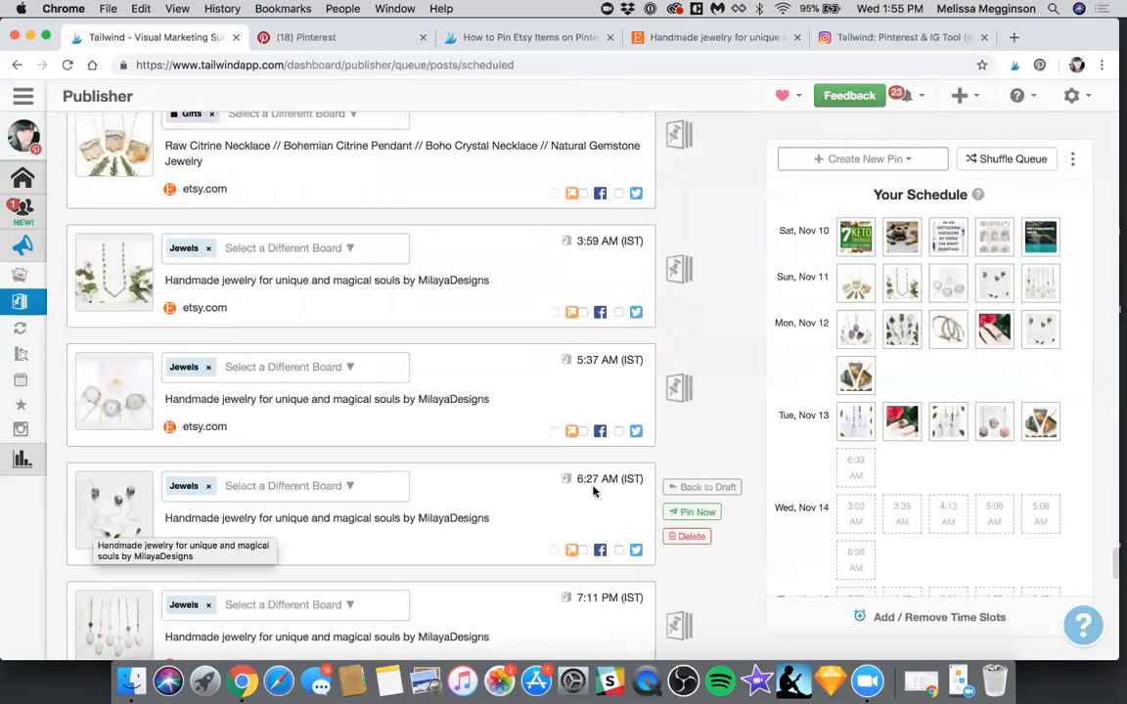
mouse_move(909, 330)
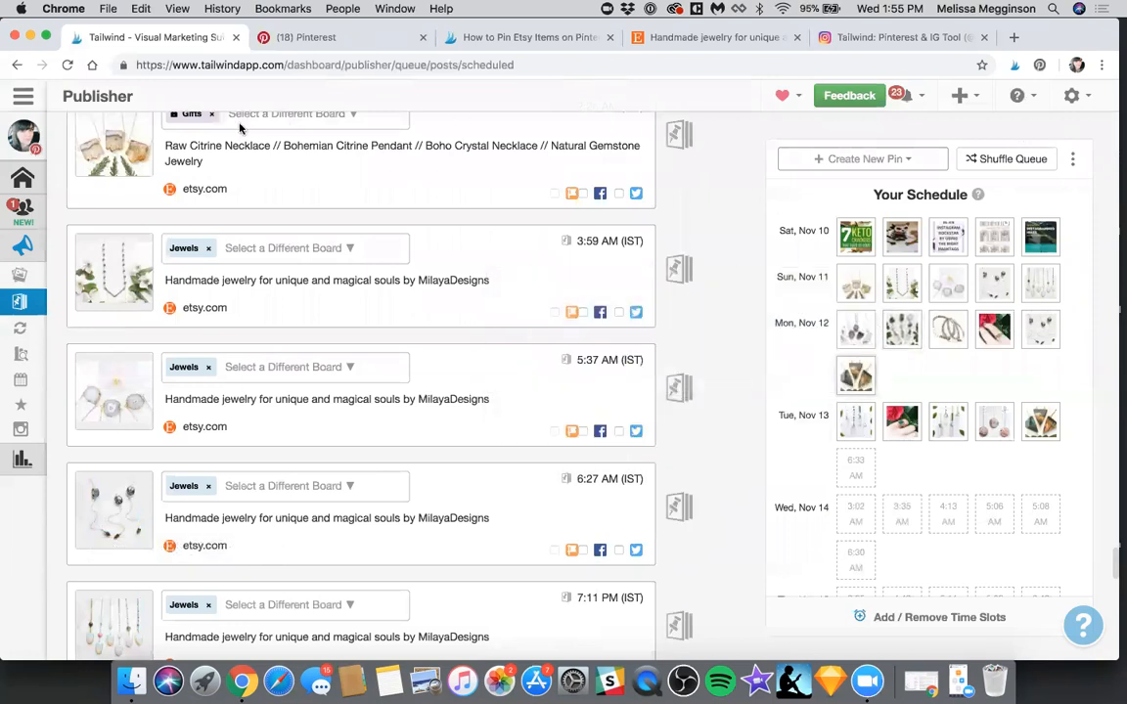
click(1008, 160)
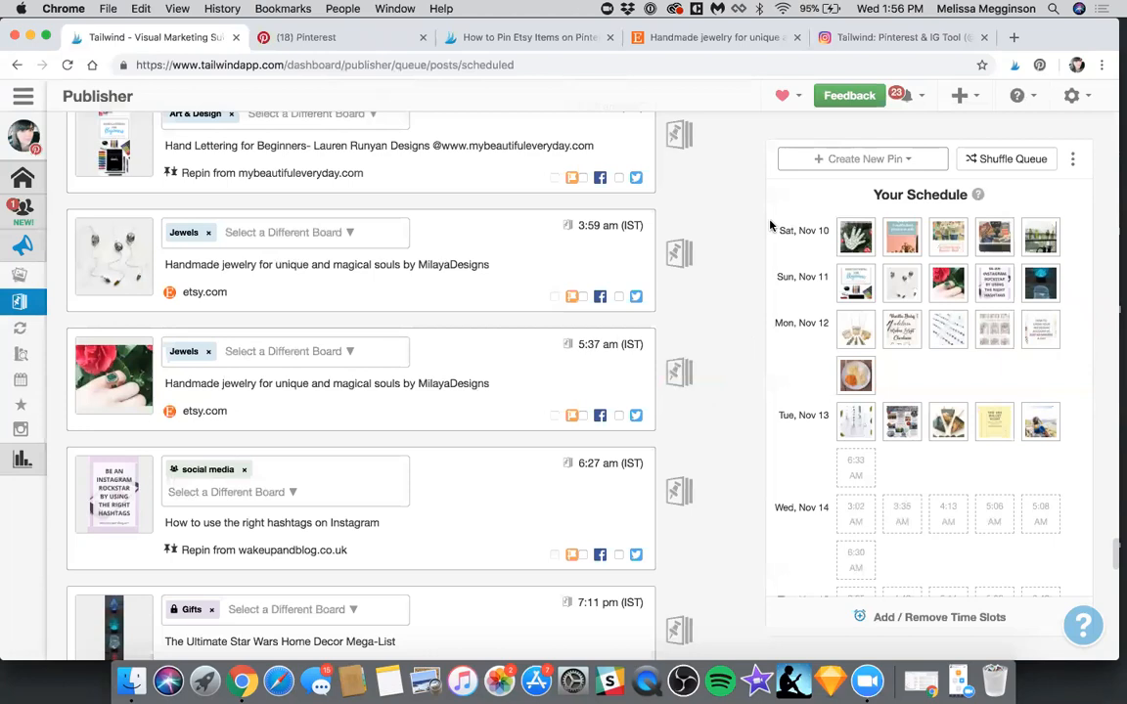
From the MilayaDesigns Etsy shop, schedule the Rhodolite and Hammered Bar necklace with the description "I think this will look great with my blue dress!"
key(super+4)
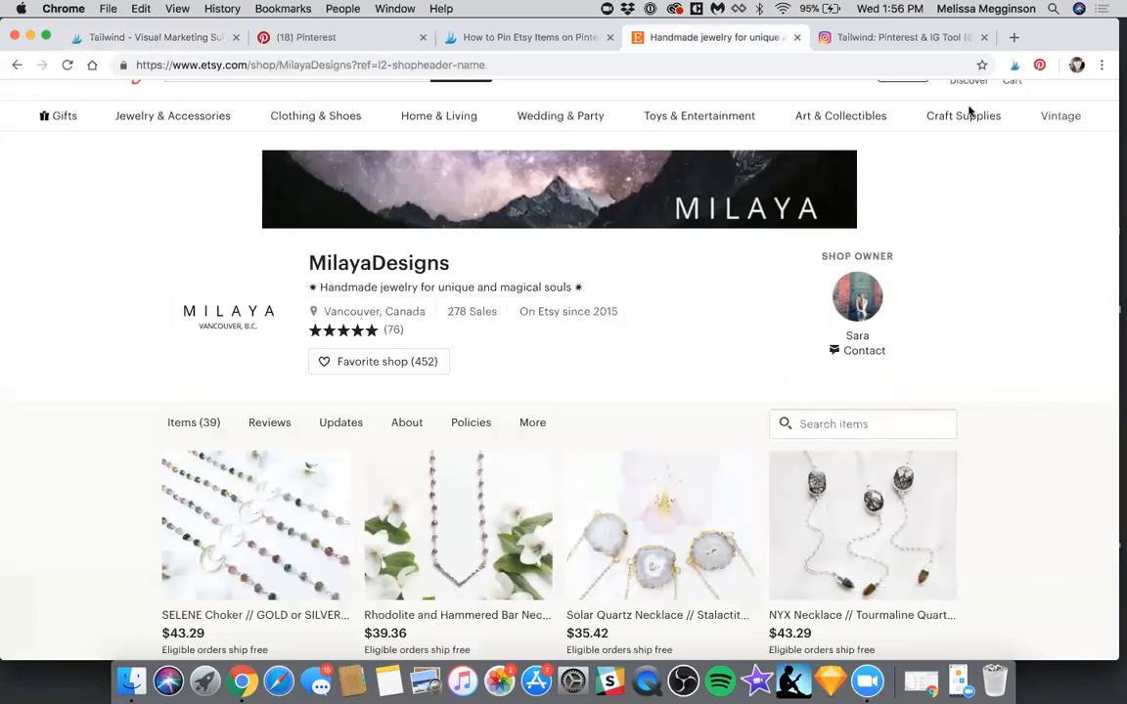
scroll(352, 448, down, 1)
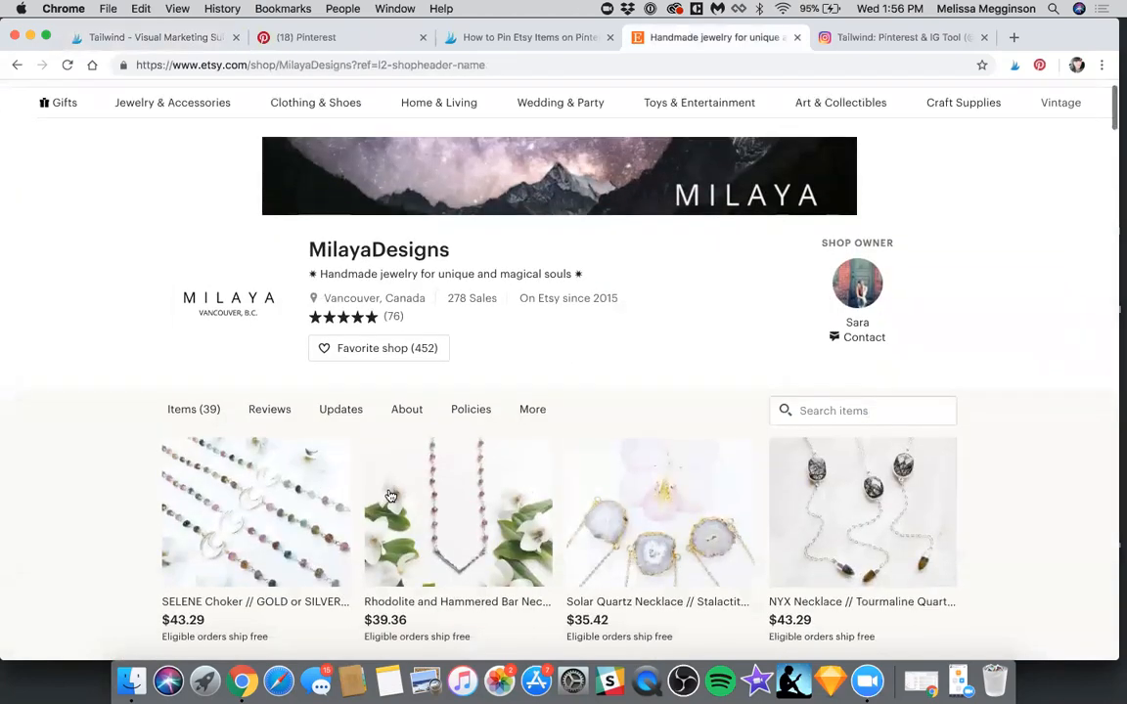
scroll(390, 496, down, 5)
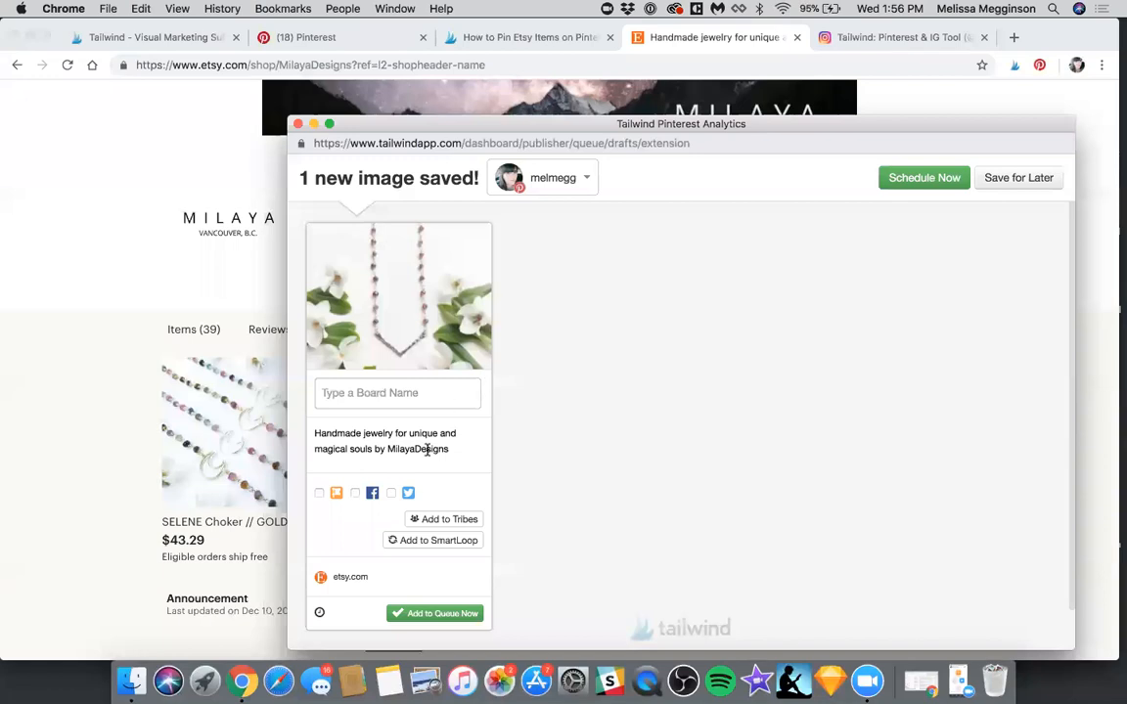
click(393, 442)
key(super+a)
key(BackSpace)
text(I think t)
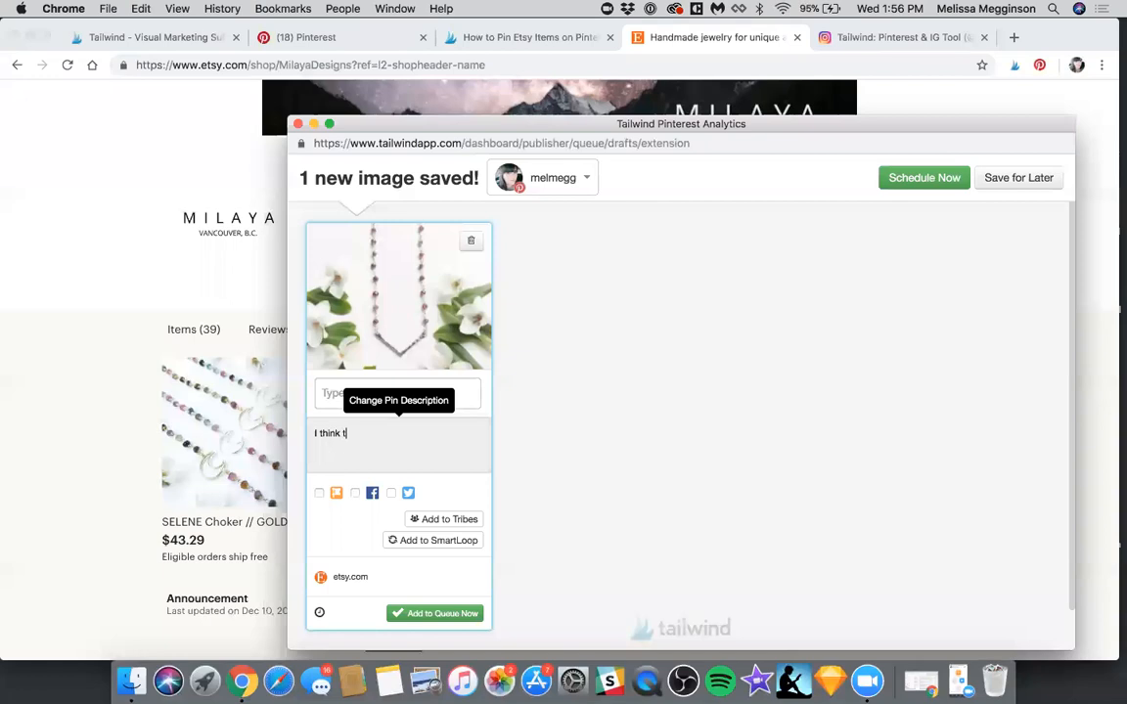
text(his will look great with my blue dress!)
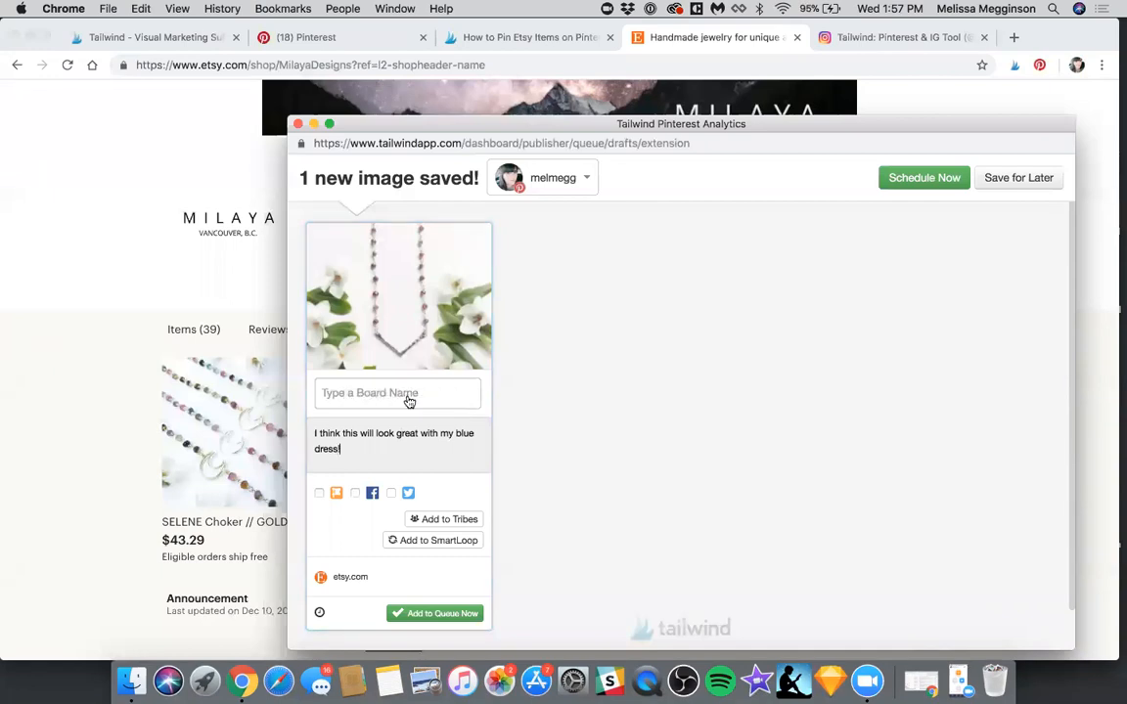
Assign the Jewels board to the necklace pin, add it to the queue and close the scheduling window
click(407, 399)
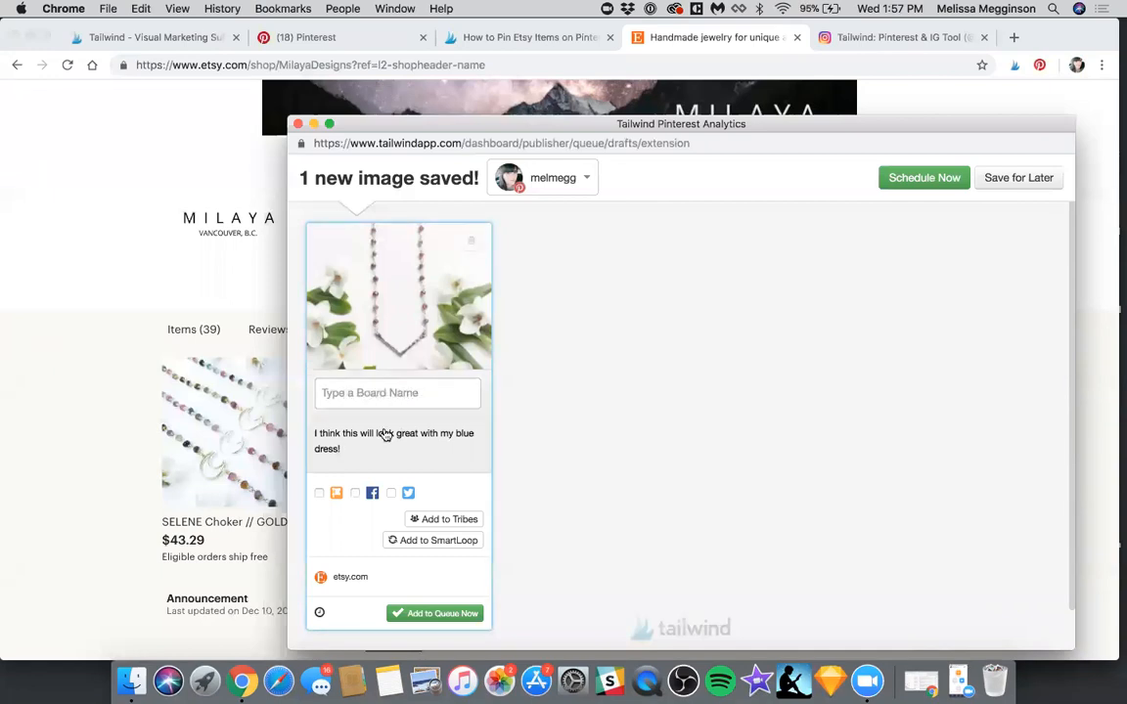
scroll(386, 435, down, 3)
text(jew)
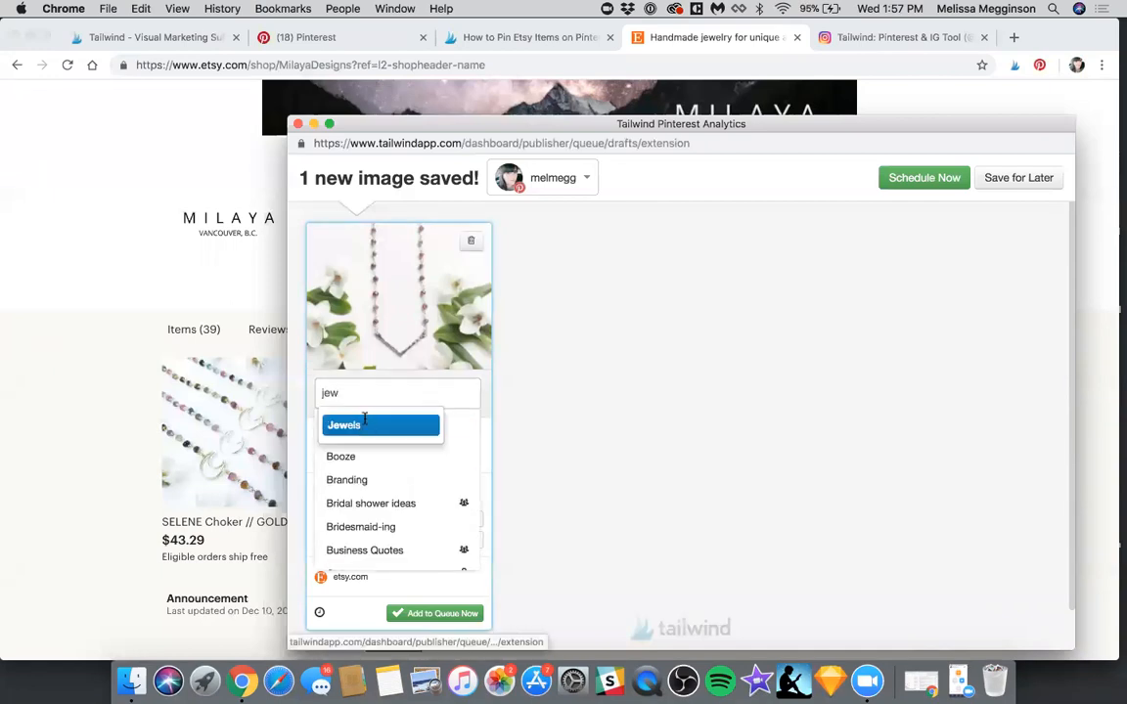
key(Return)
scroll(480, 568, down, 2)
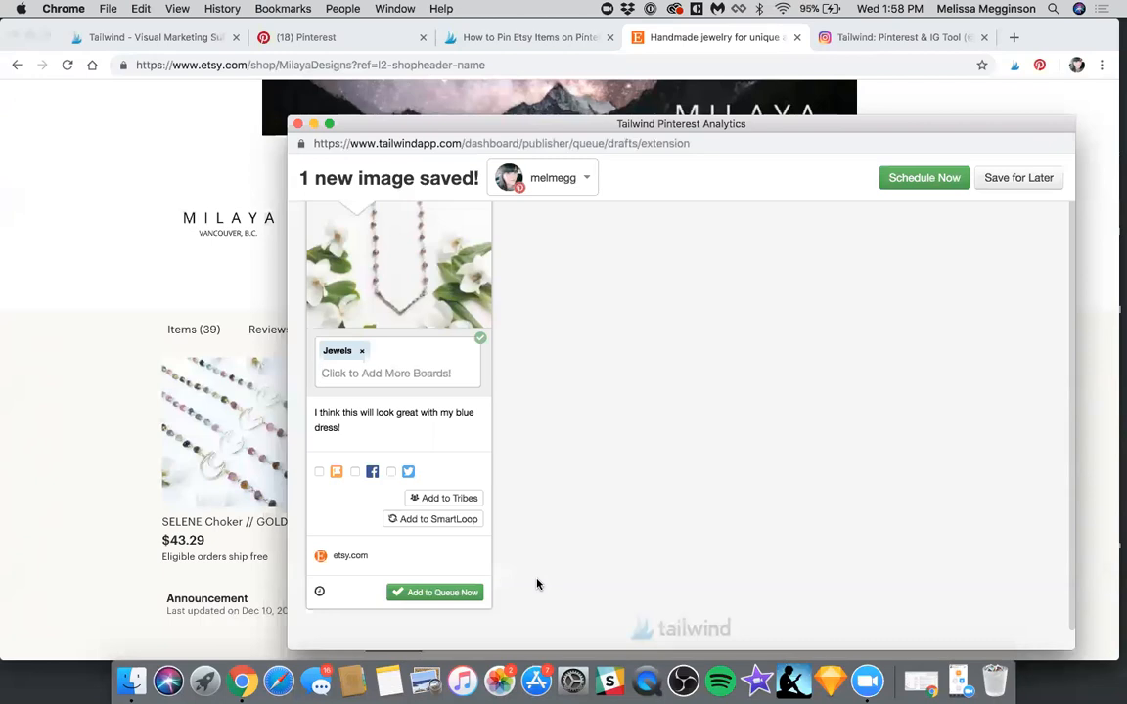
click(456, 587)
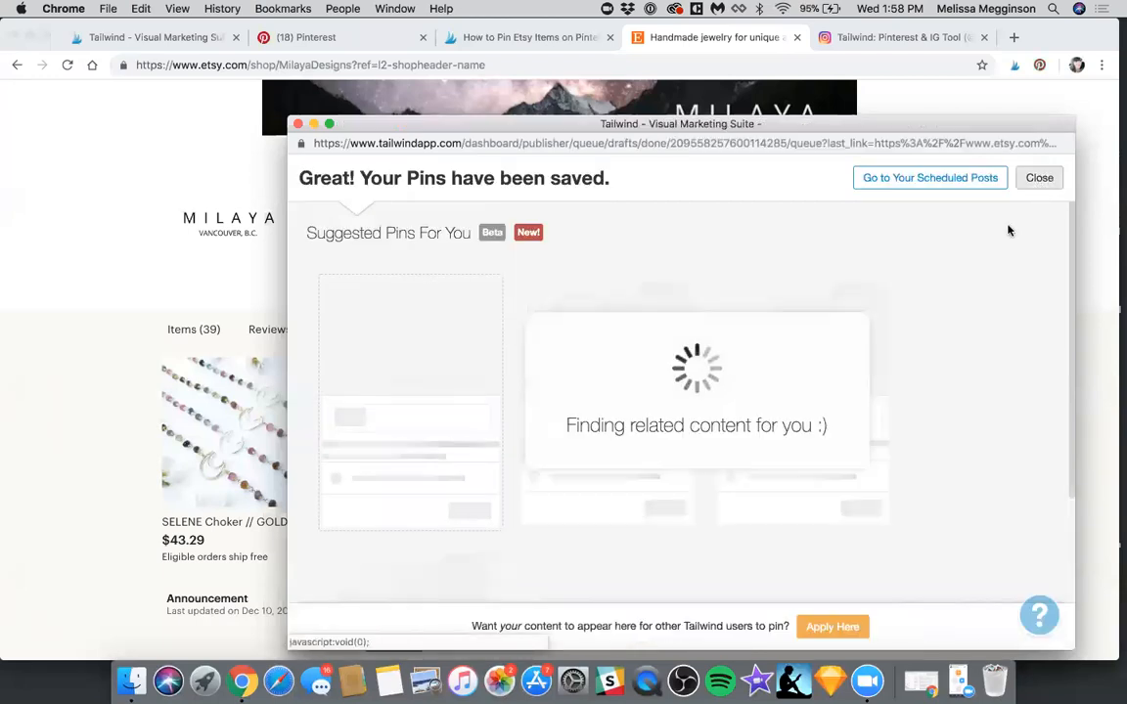
click(1038, 178)
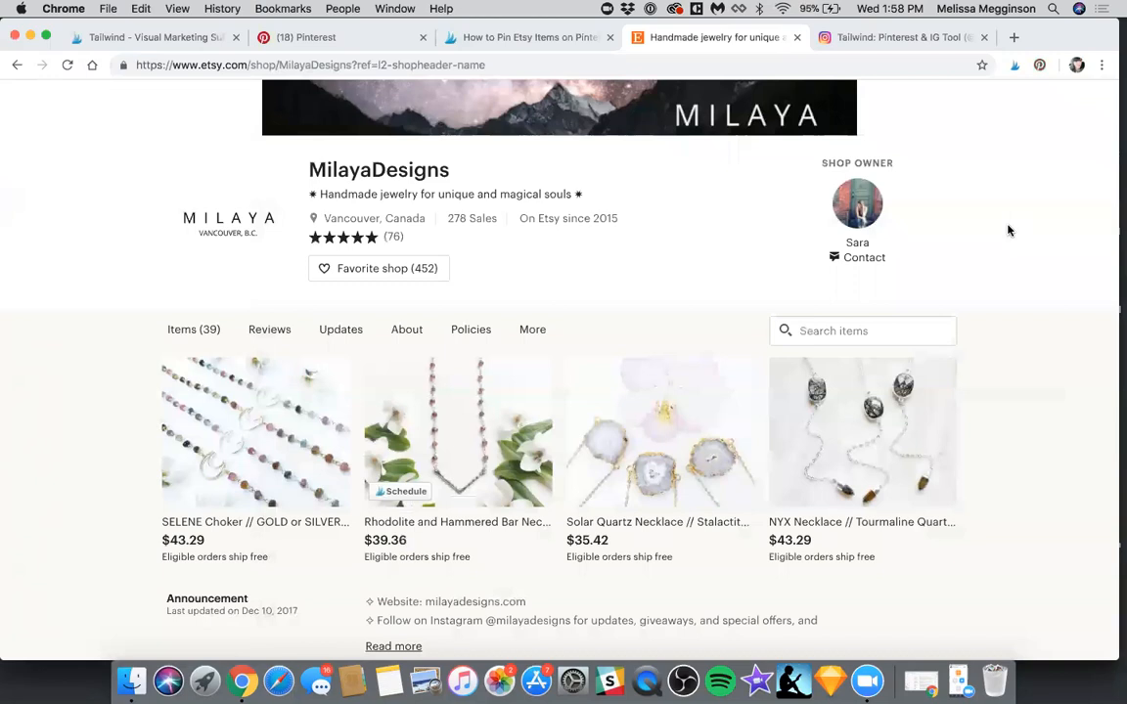
scroll(1009, 230, up, 2)
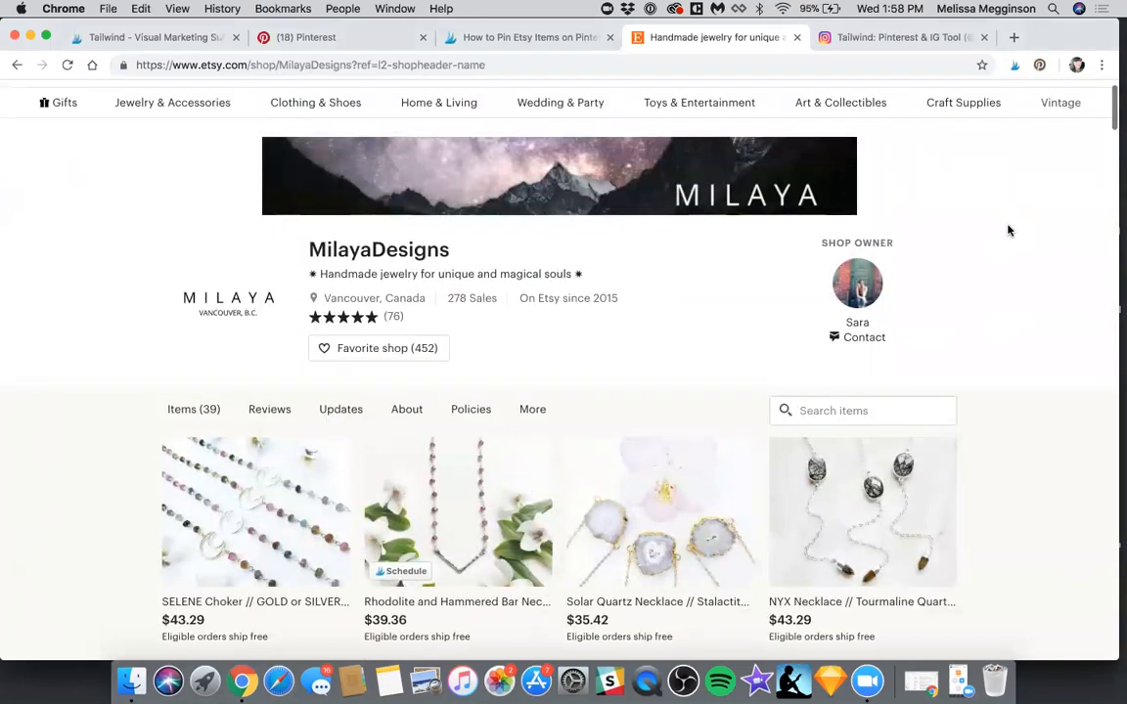
scroll(1008, 229, down, 1)
scroll(1009, 230, down, 1)
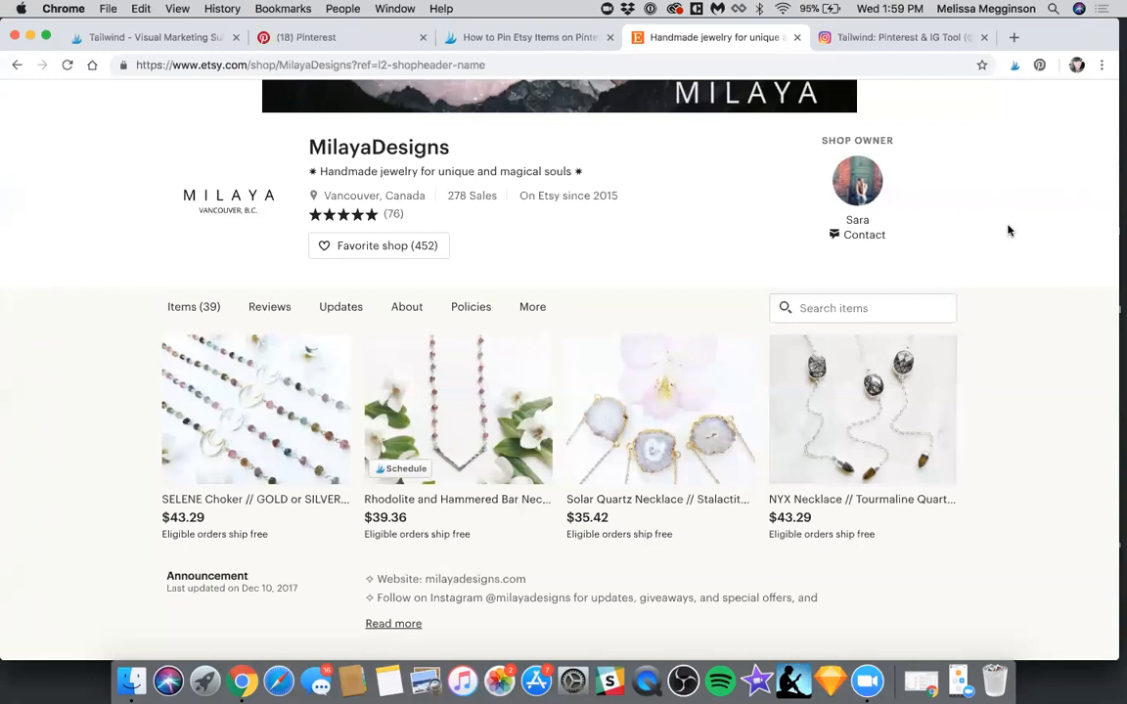
Save the "5 Instagram Apps to Uplevel Your 'Gram Game" pin from Pinterest as a Tailwind draft, and return to Tailwind's scheduled posts
key(super+2)
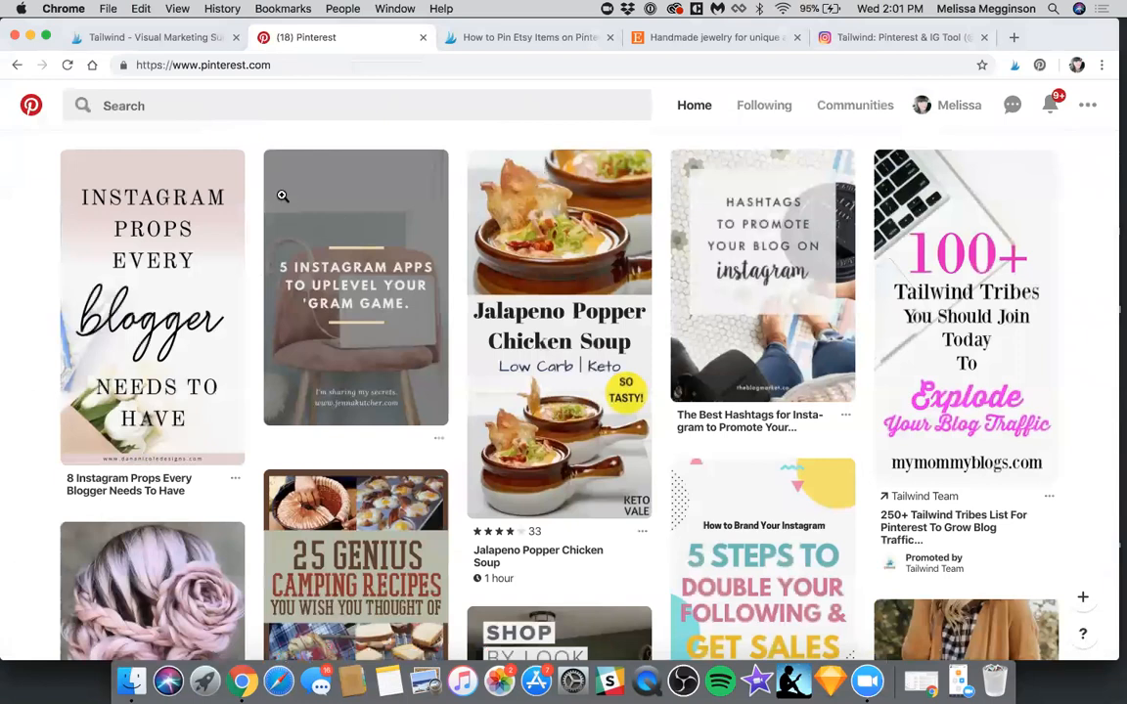
mouse_move(283, 201)
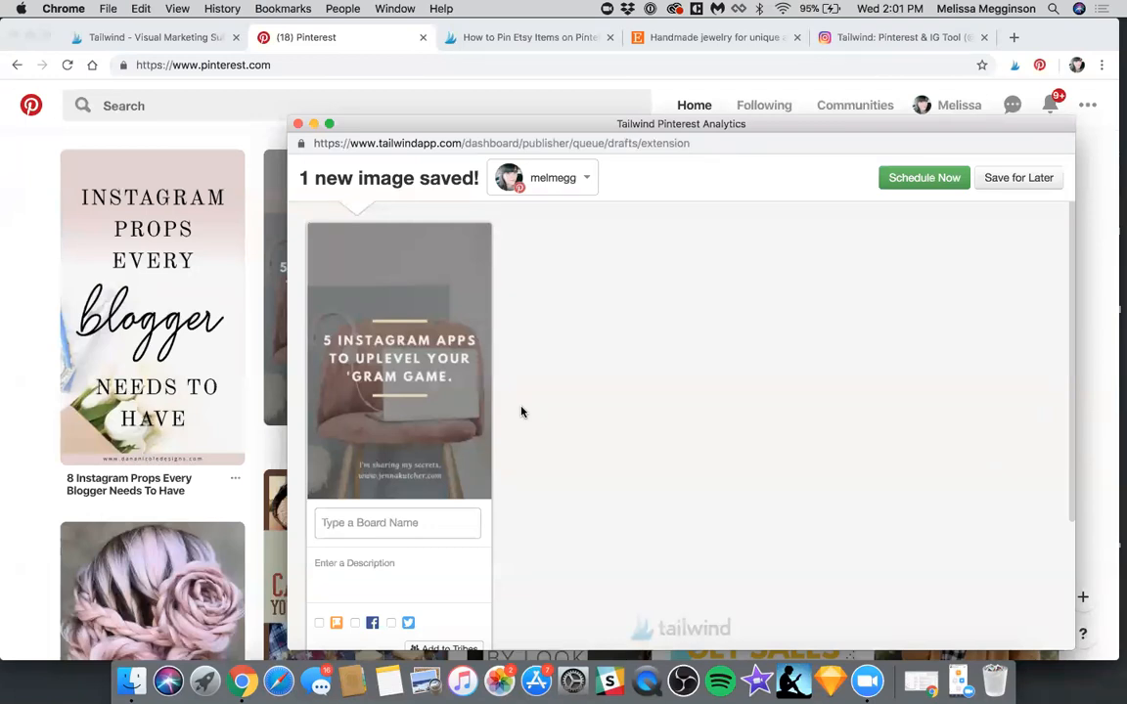
scroll(522, 411, down, 1)
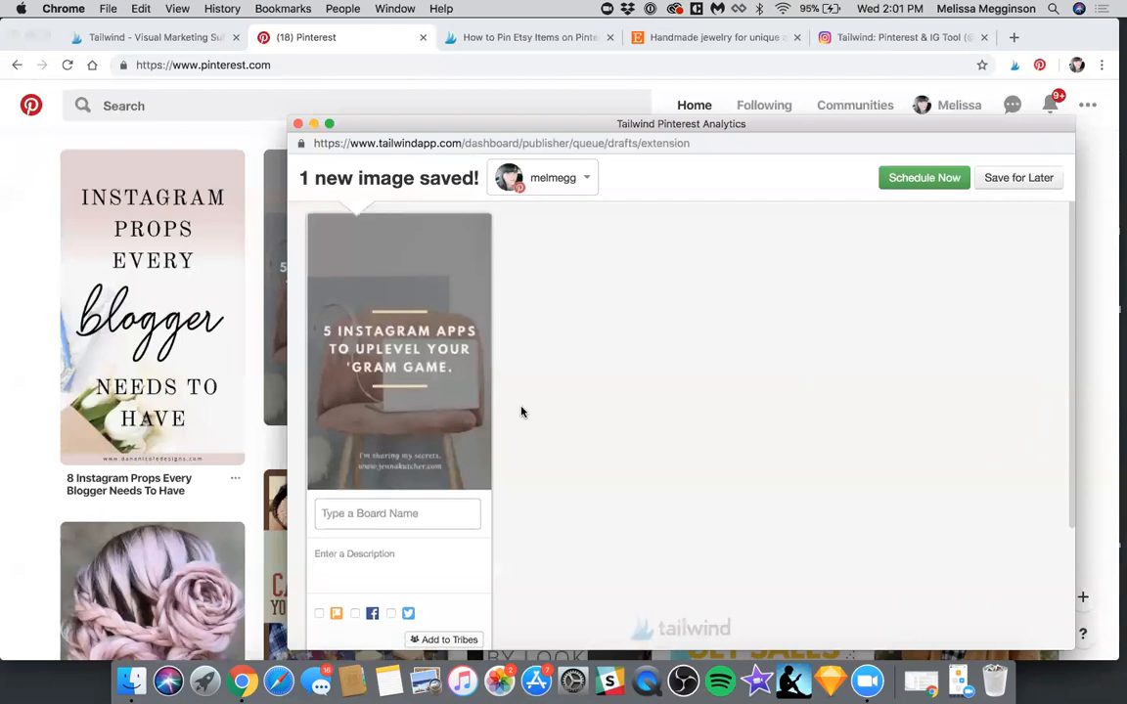
scroll(522, 412, up, 1)
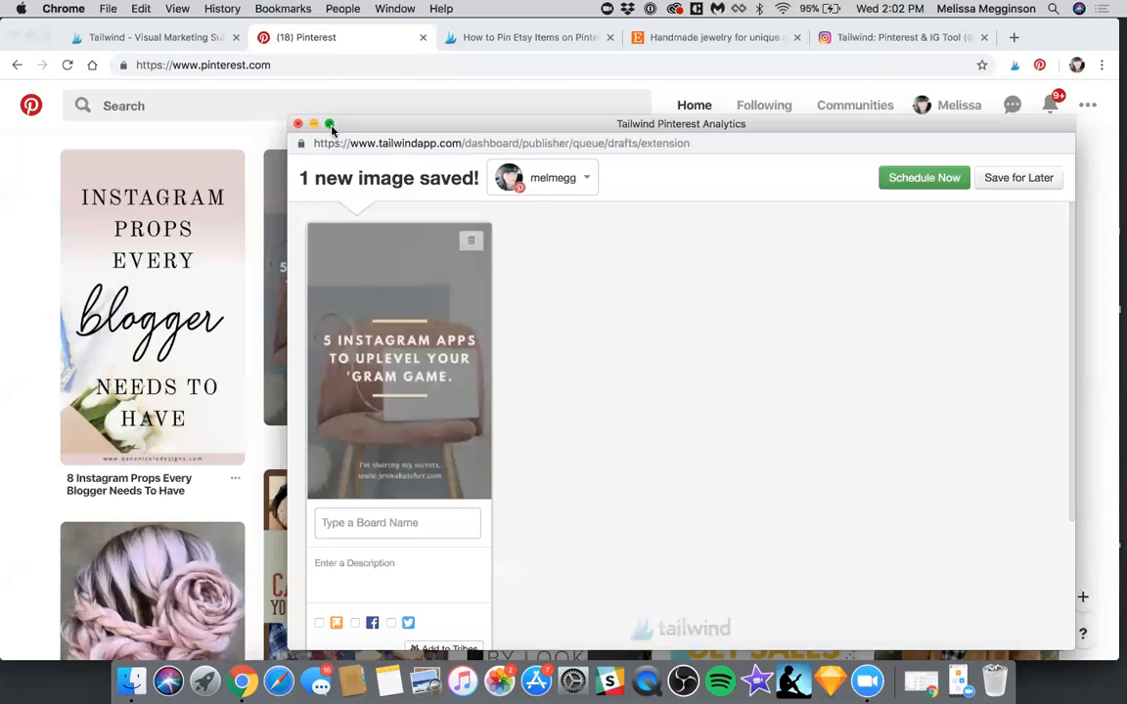
click(297, 127)
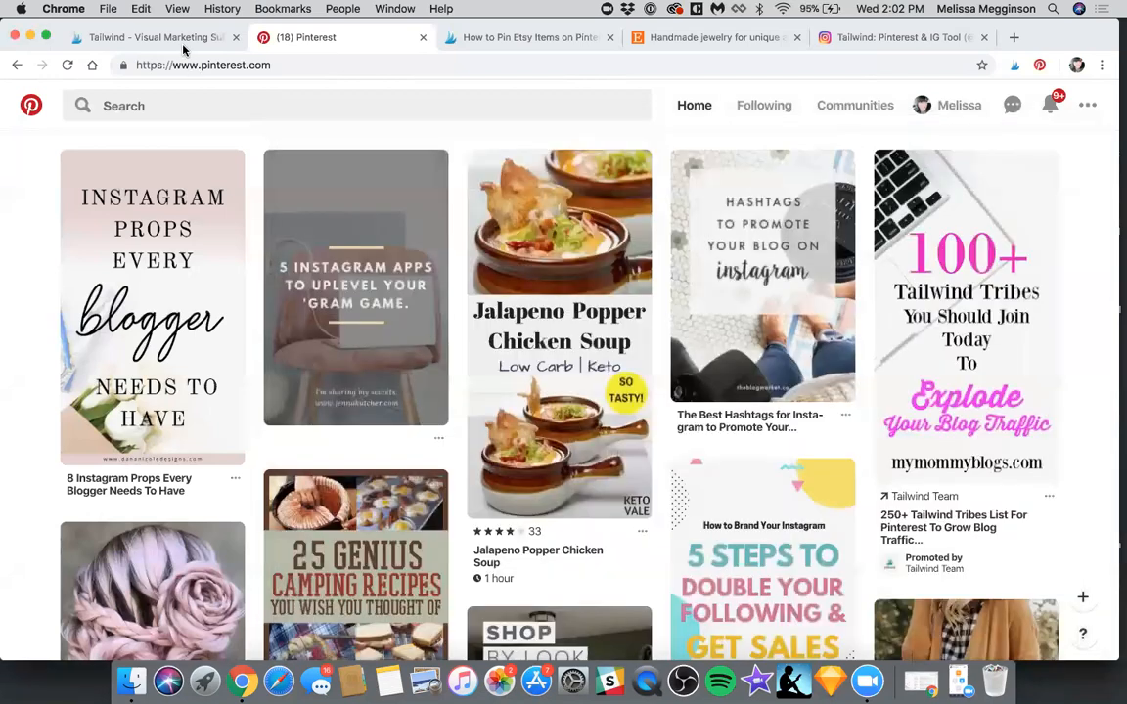
click(152, 47)
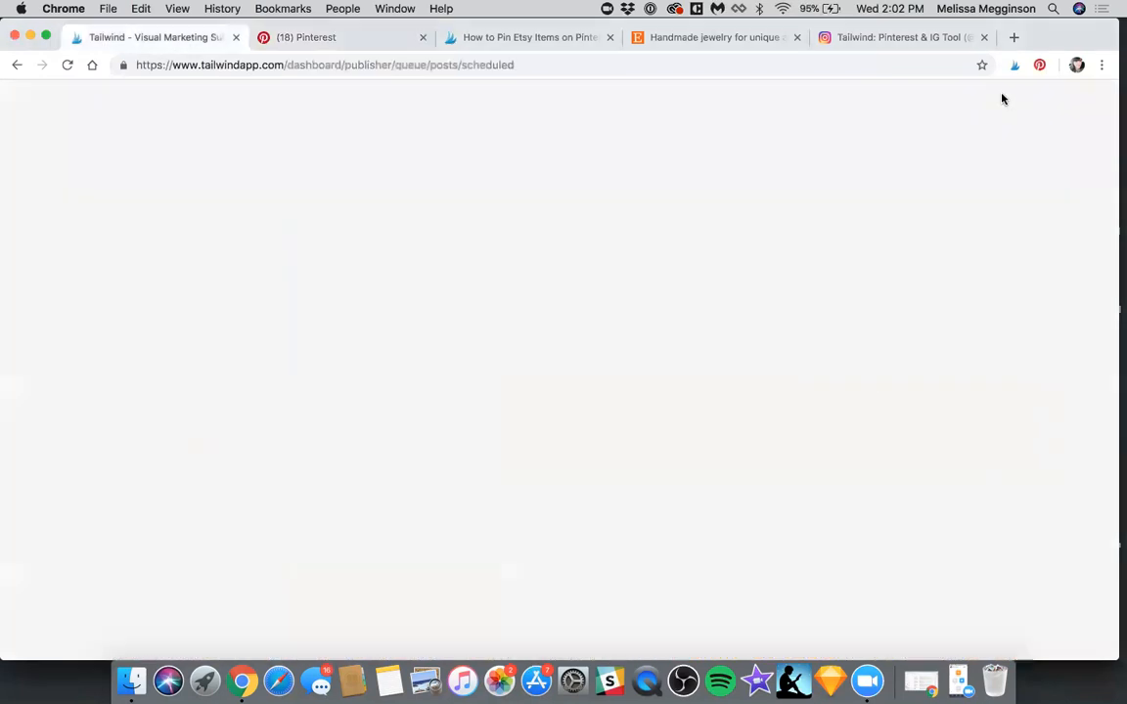
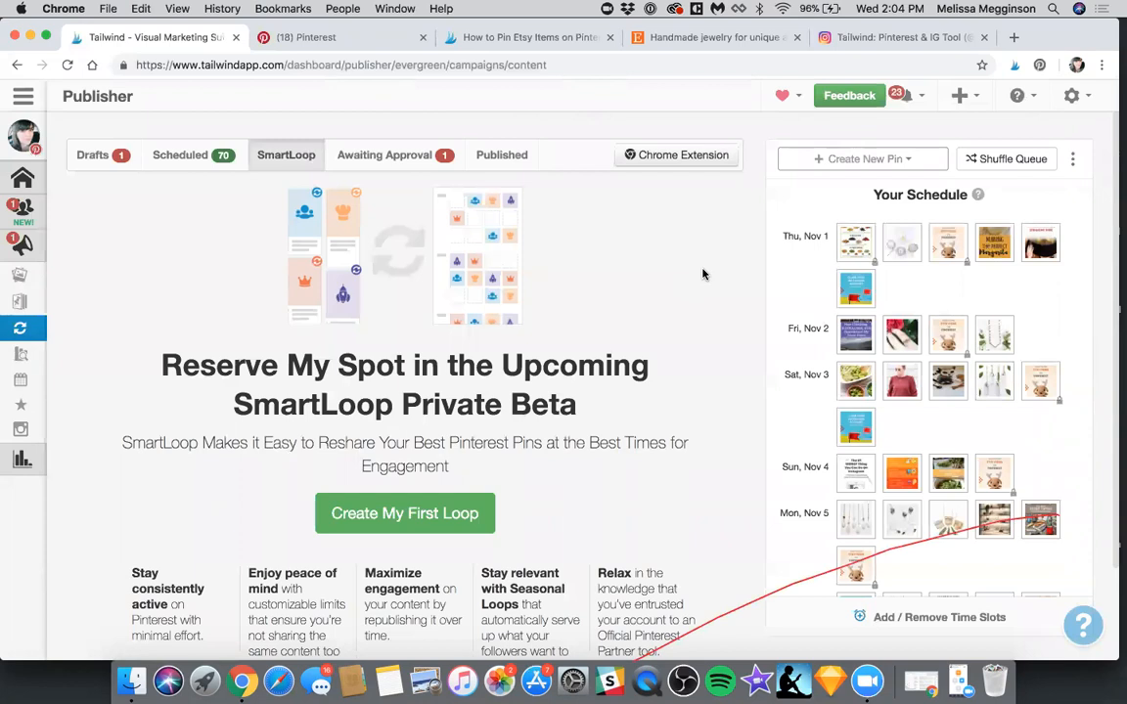
Start a new Evergreen SmartLoop and name it "Etsy Pins"
click(409, 528)
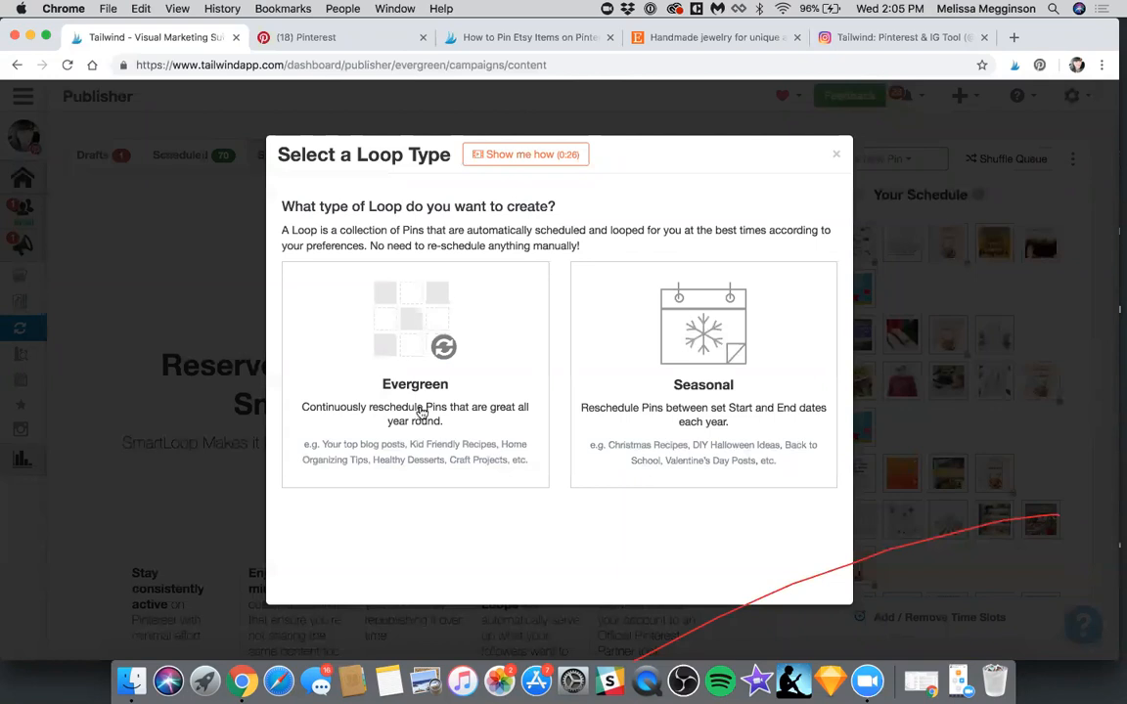
click(427, 405)
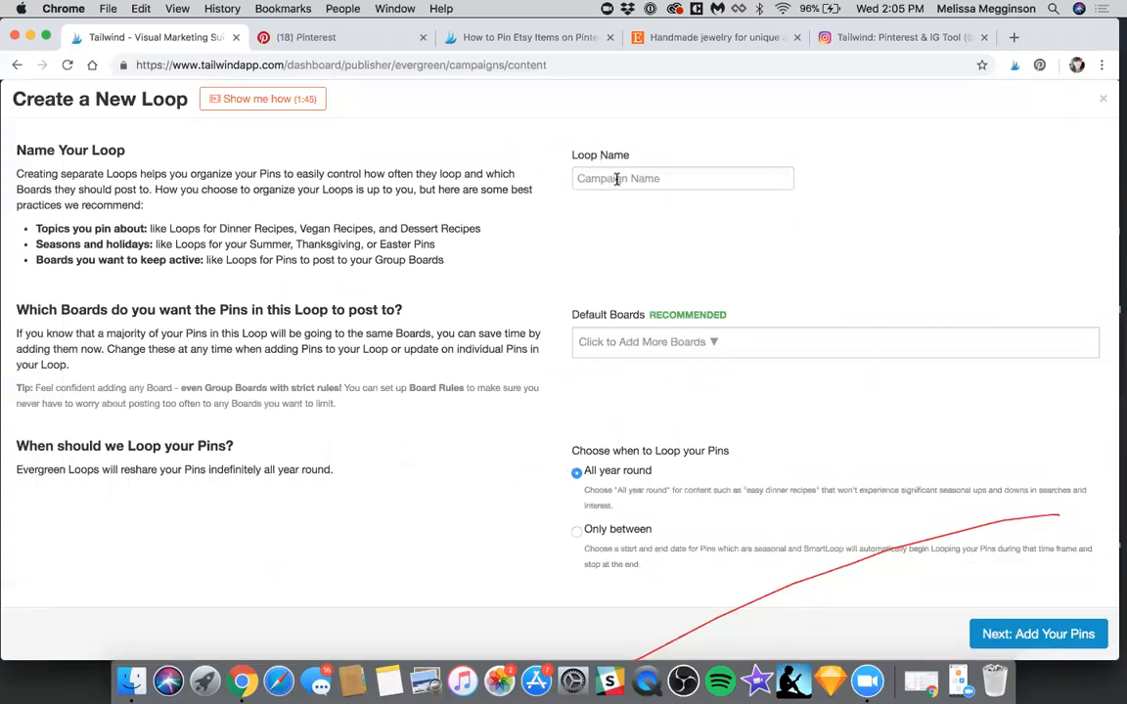
click(617, 179)
text(Etsy )
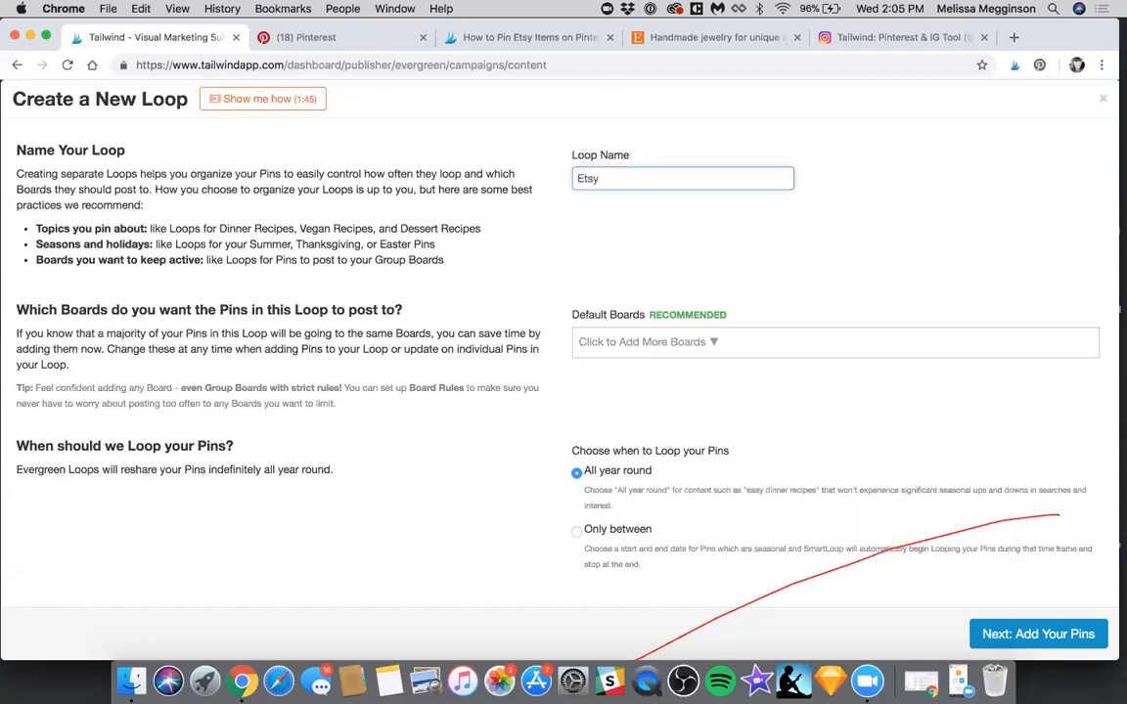
text(Pins)
key(Tab)
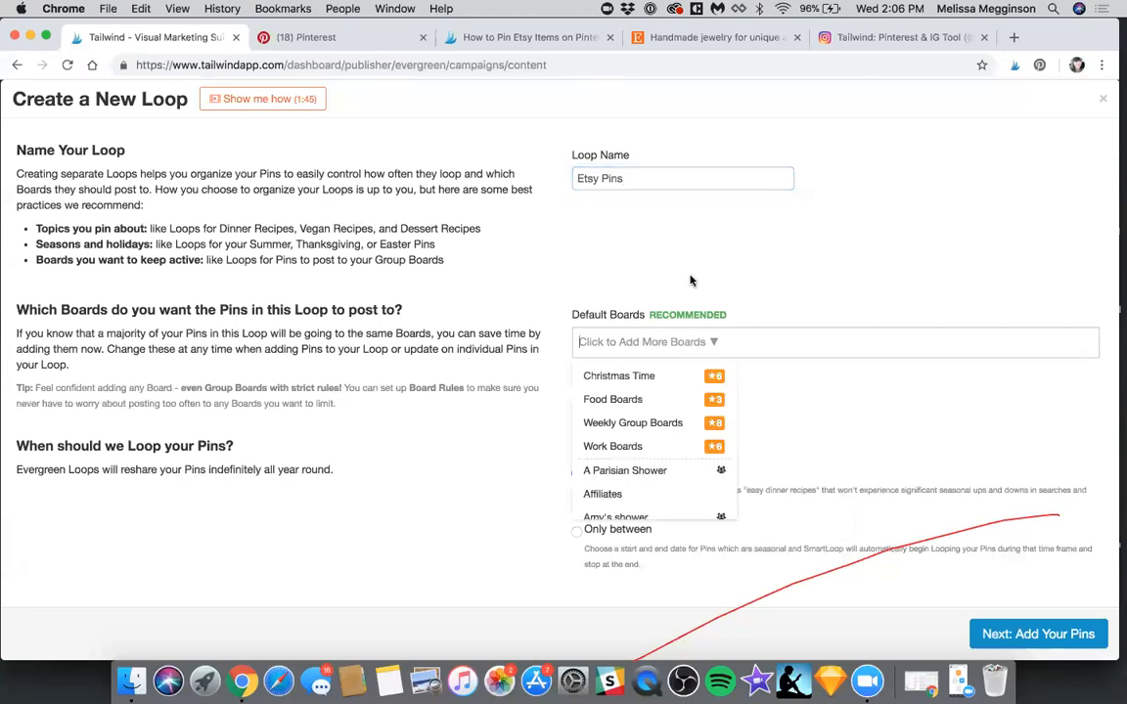
Add Jewels, My Style, both group shower boards, and Art & Design as the loop's default boards
text(jew)
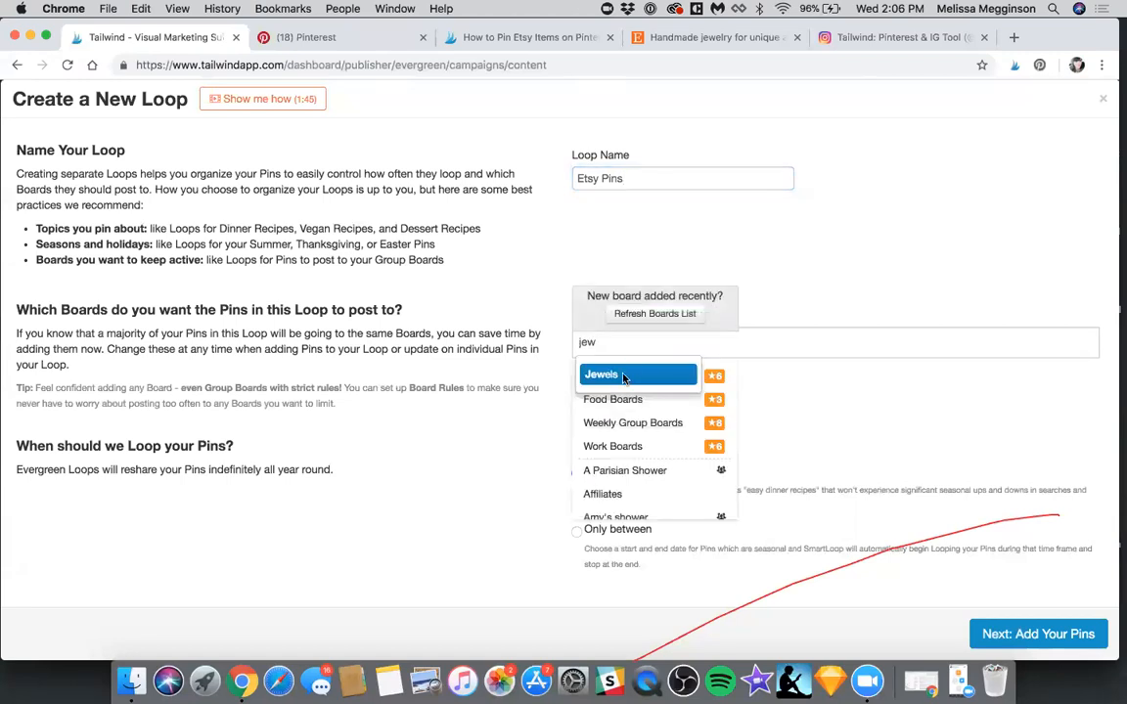
key(Return)
text(my)
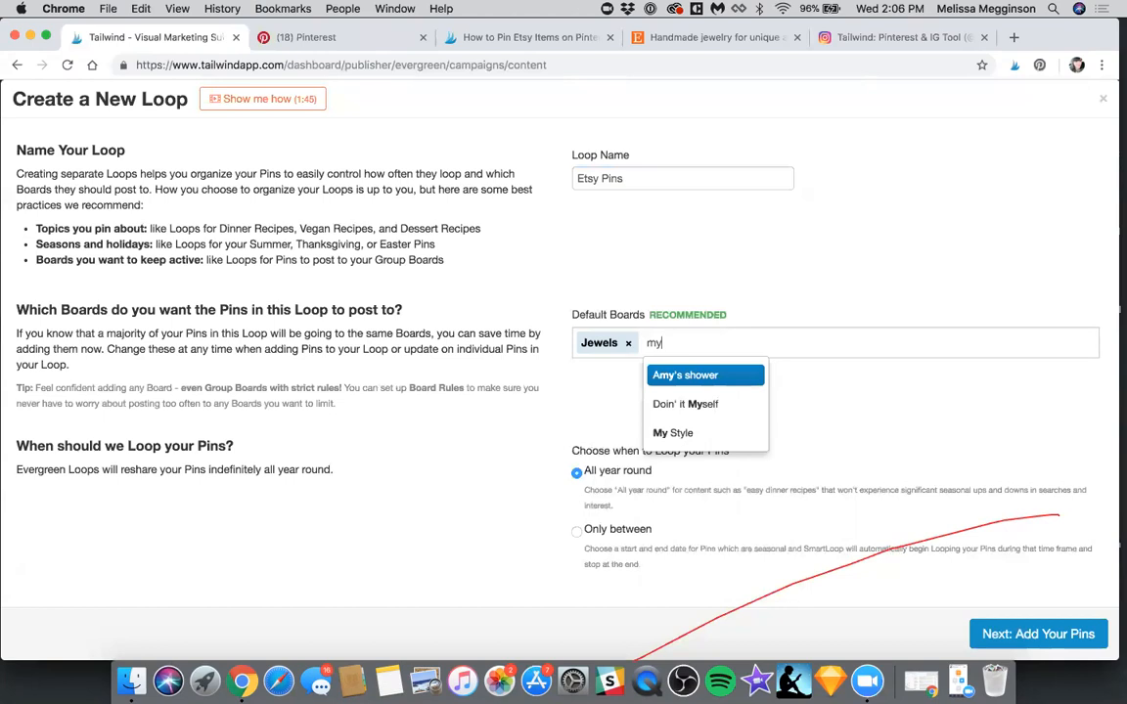
click(661, 430)
text(sh)
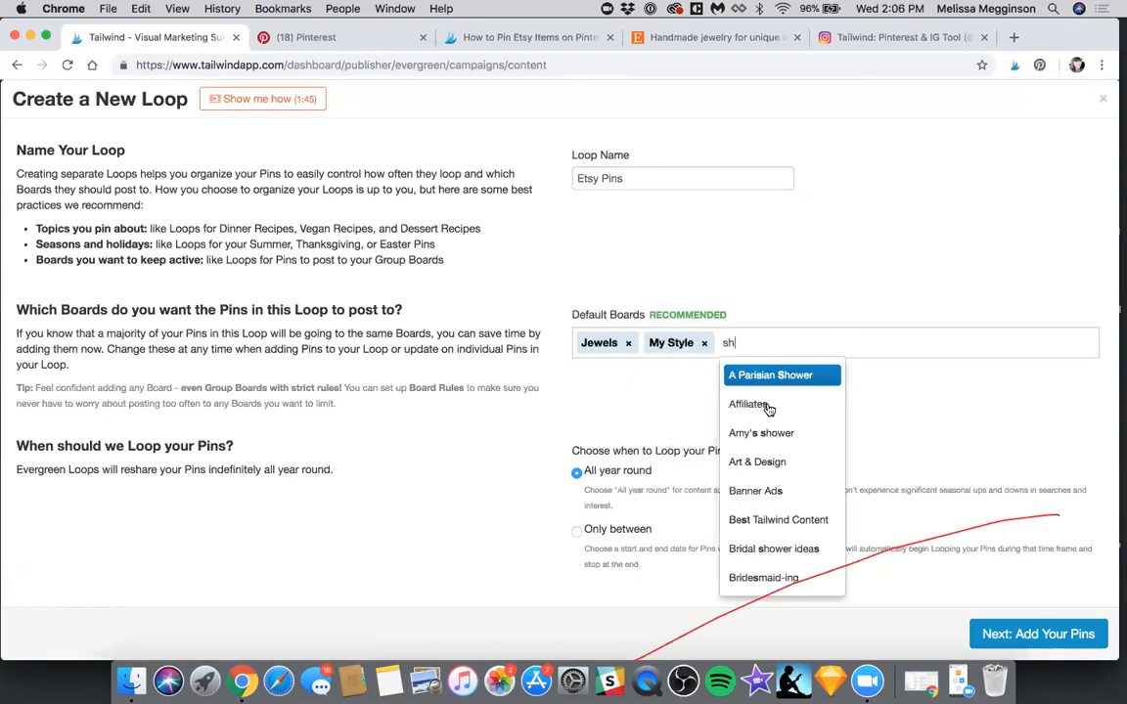
click(785, 538)
click(868, 342)
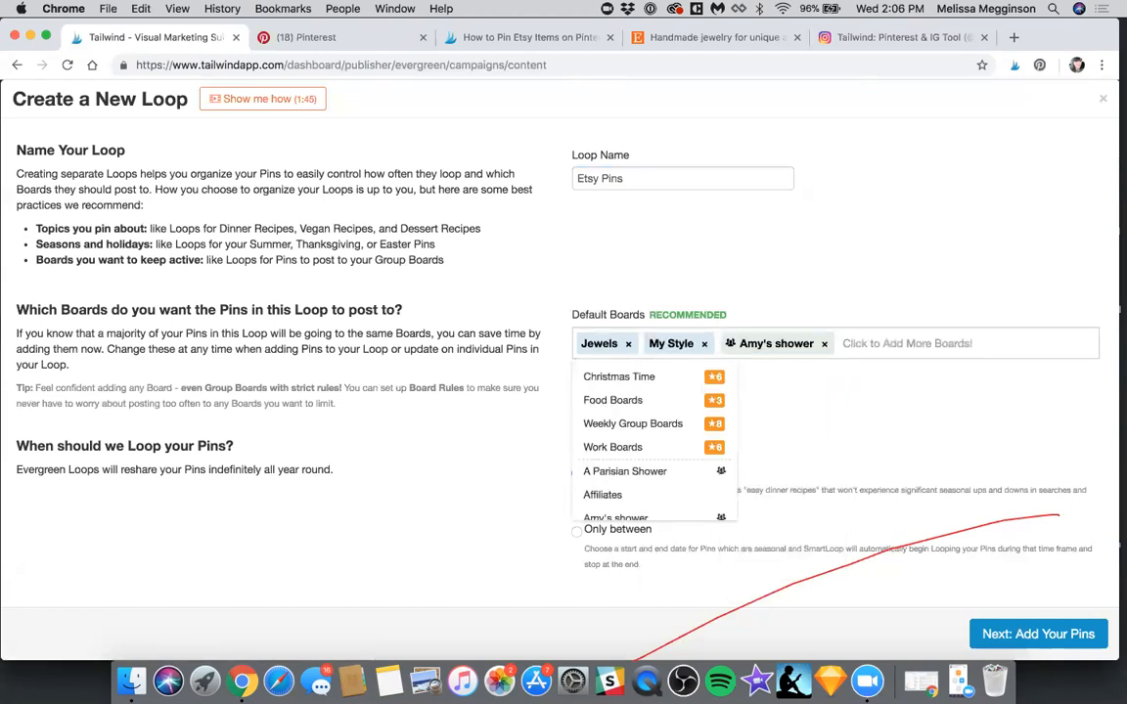
text(sh)
click(875, 372)
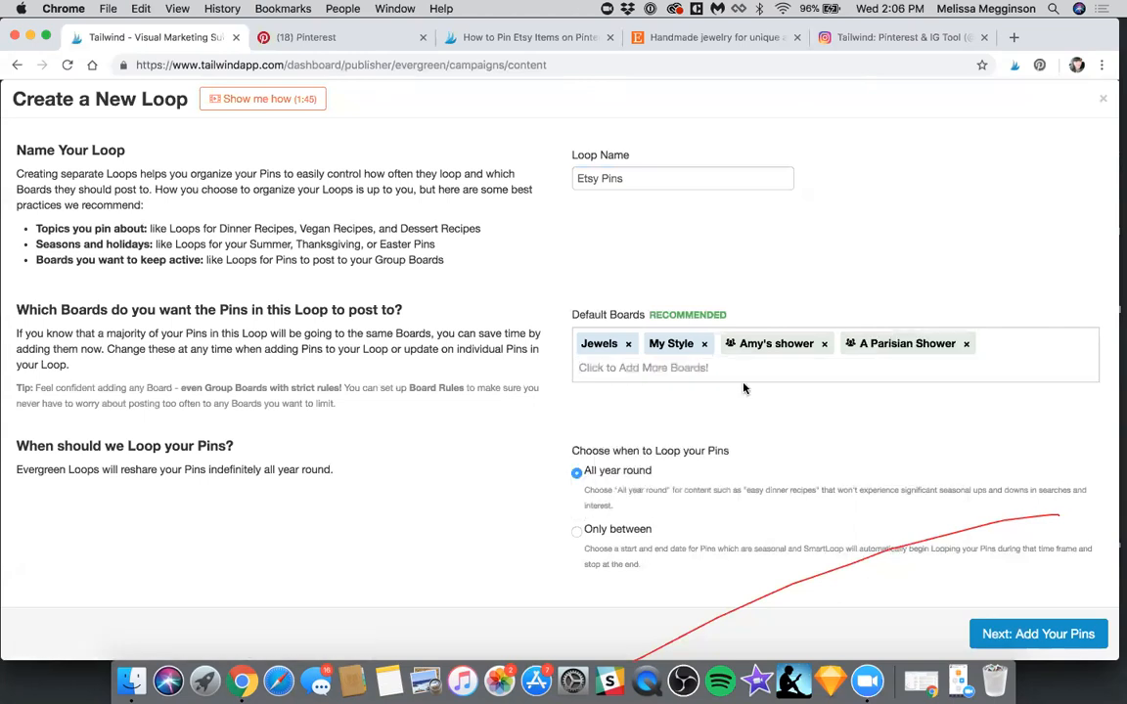
click(683, 374)
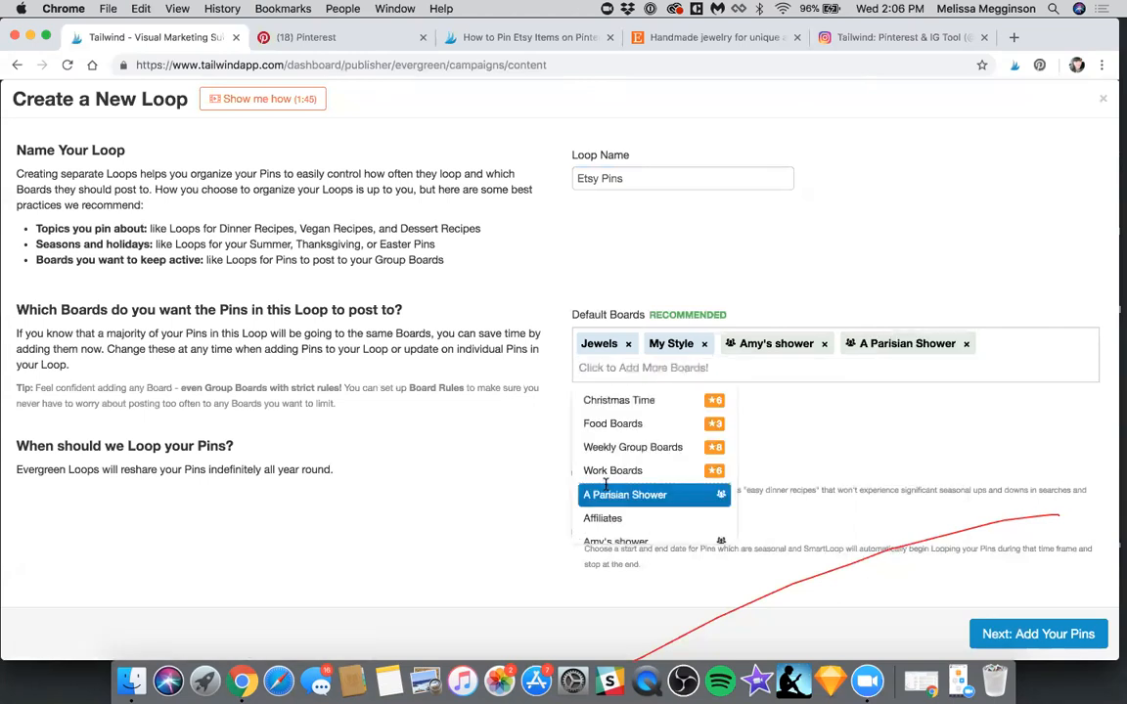
scroll(602, 479, down, 5)
click(638, 389)
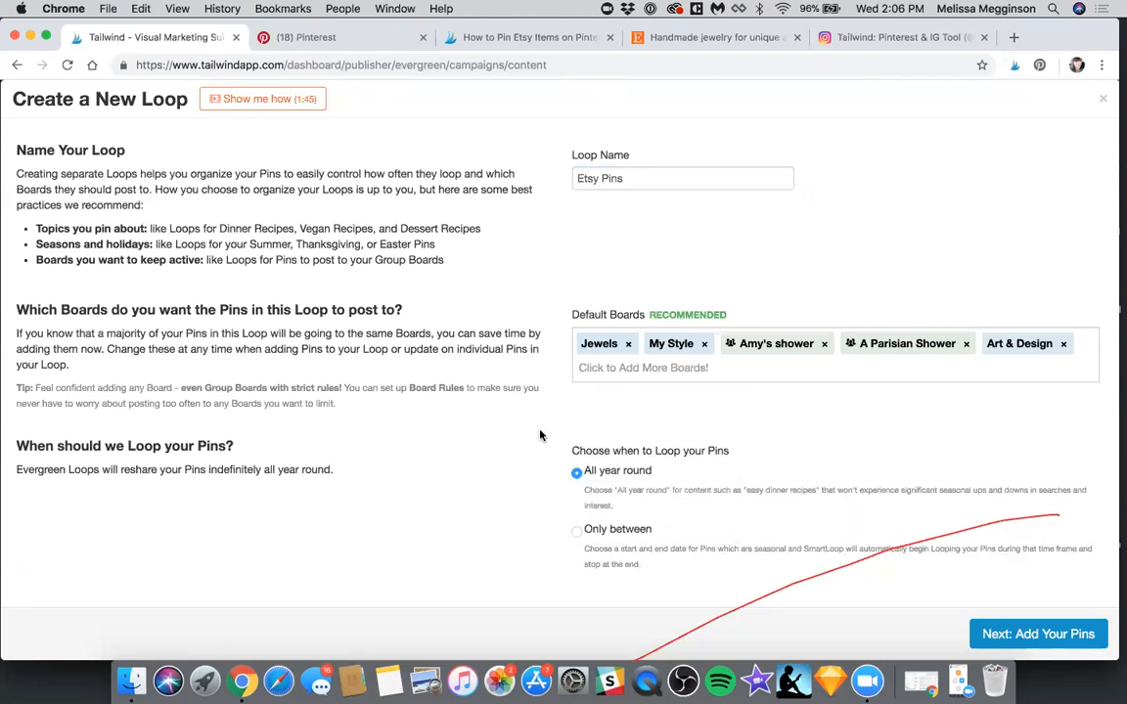
Try limiting the loop to a seasonal range from Sep 1 to Jan 1, and switch it back to all year round
click(588, 534)
click(694, 526)
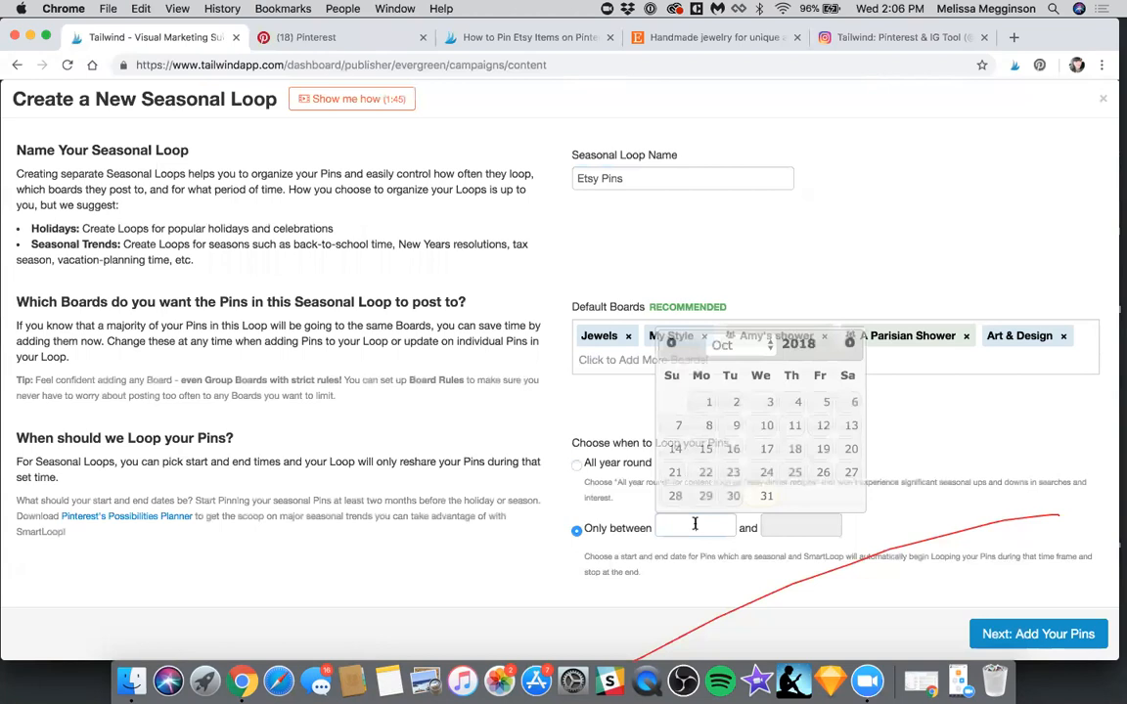
click(671, 343)
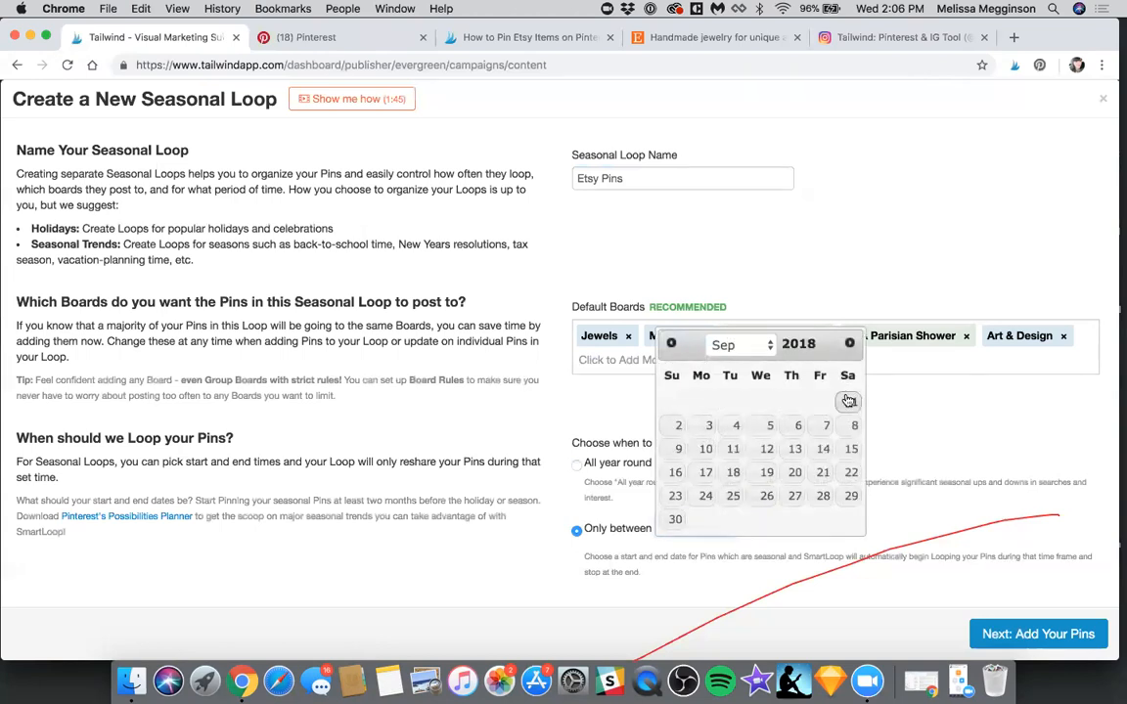
click(849, 401)
click(800, 525)
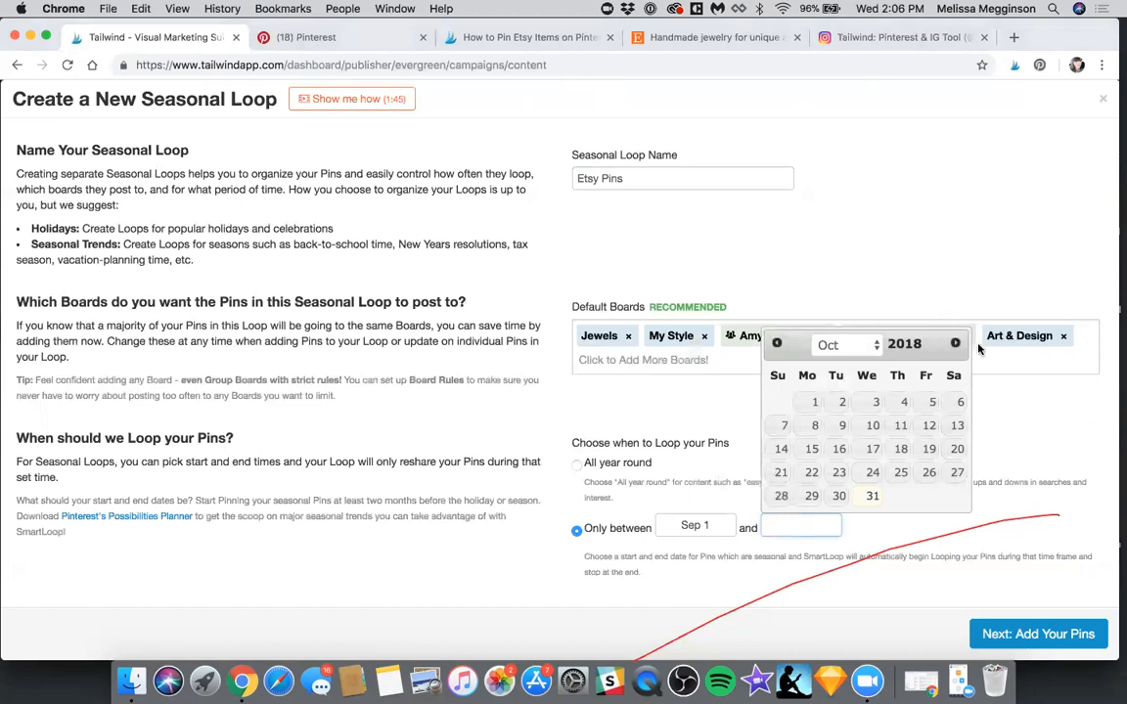
click(955, 343)
click(954, 343)
click(954, 343)
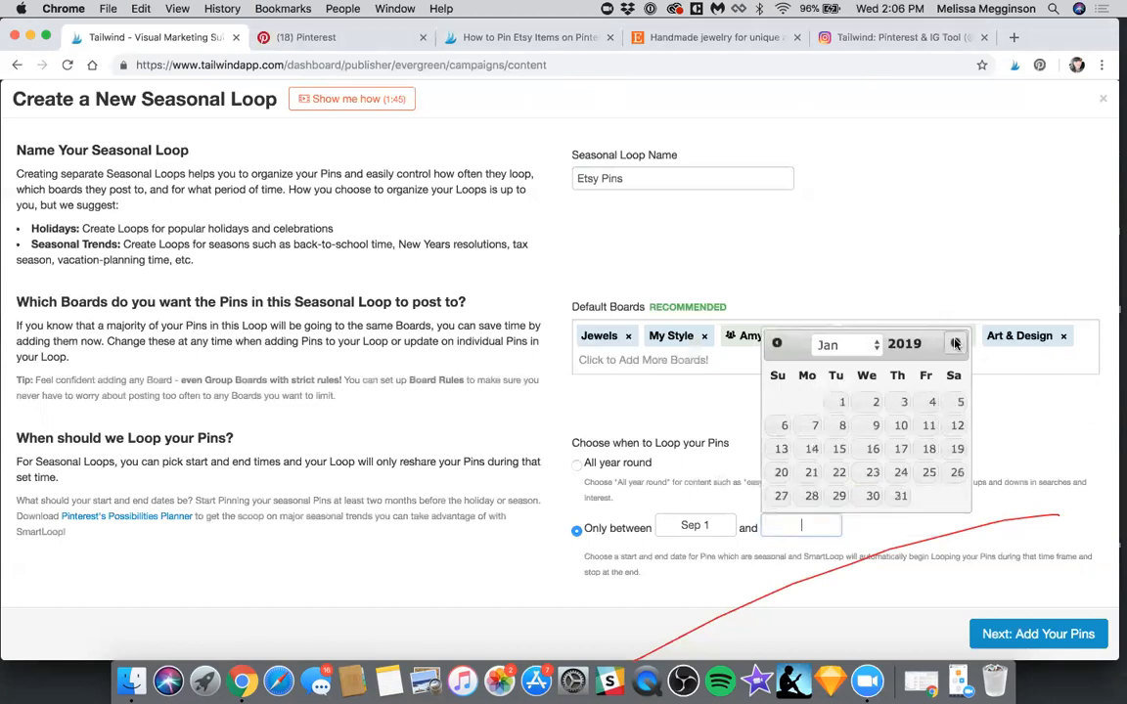
click(838, 403)
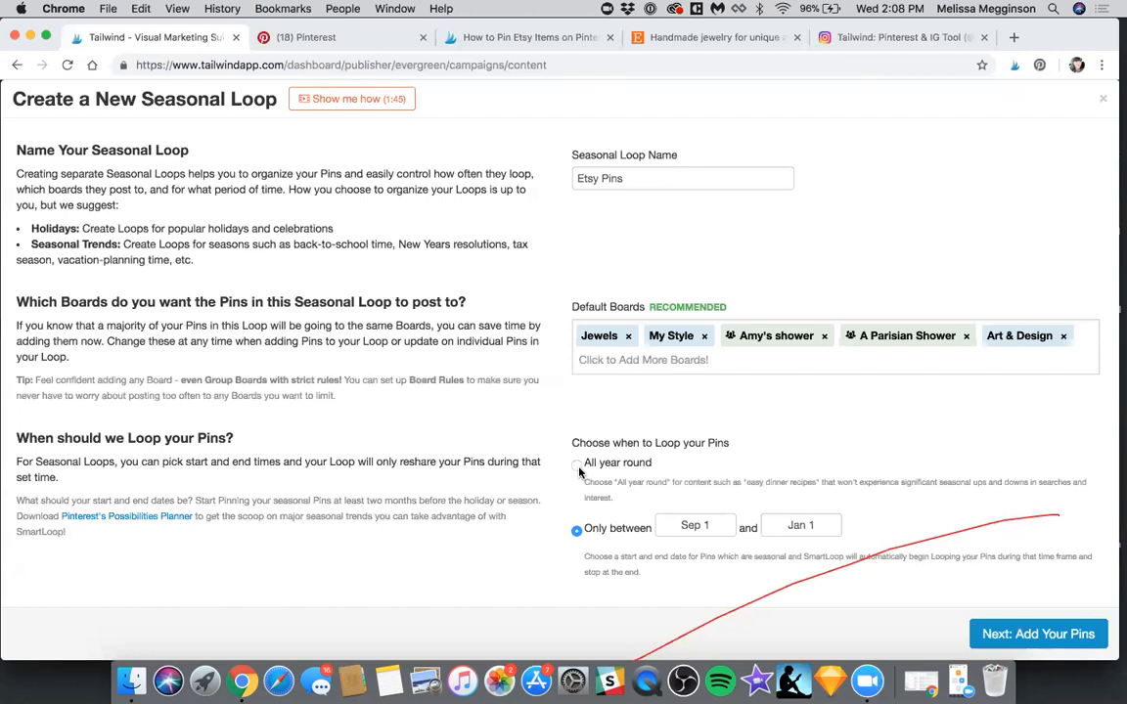
click(577, 465)
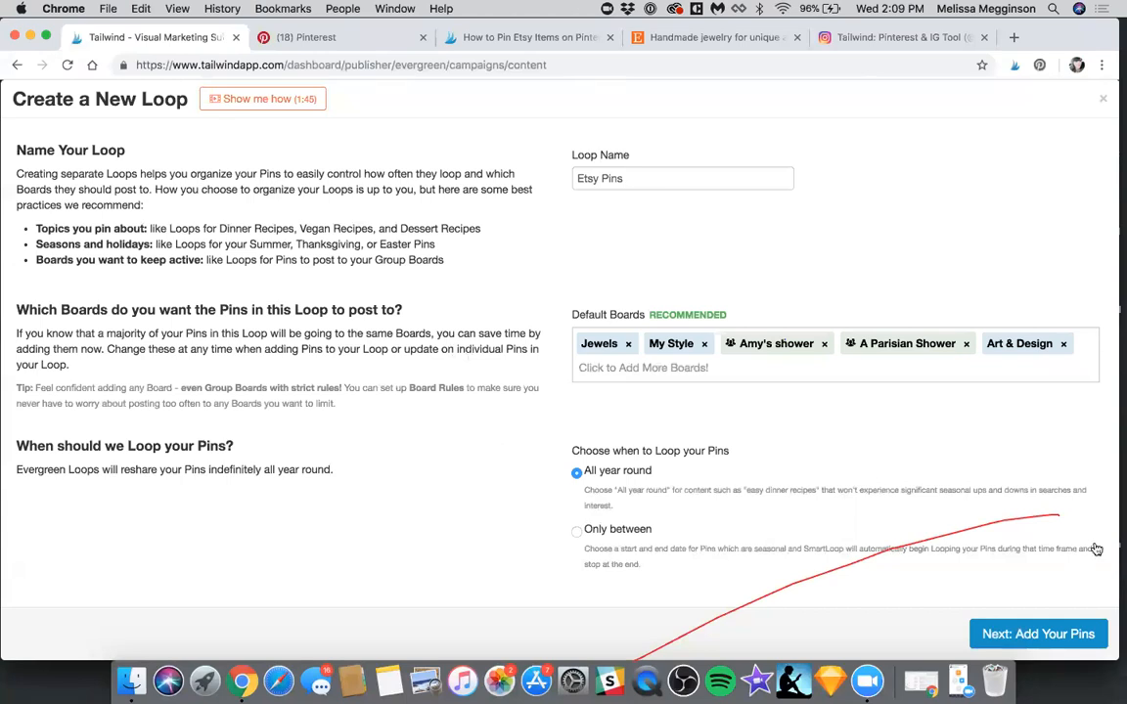
Proceed to adding pins, include pins from outside the own website, and enter "etsy" as the search term across all boards
click(1056, 645)
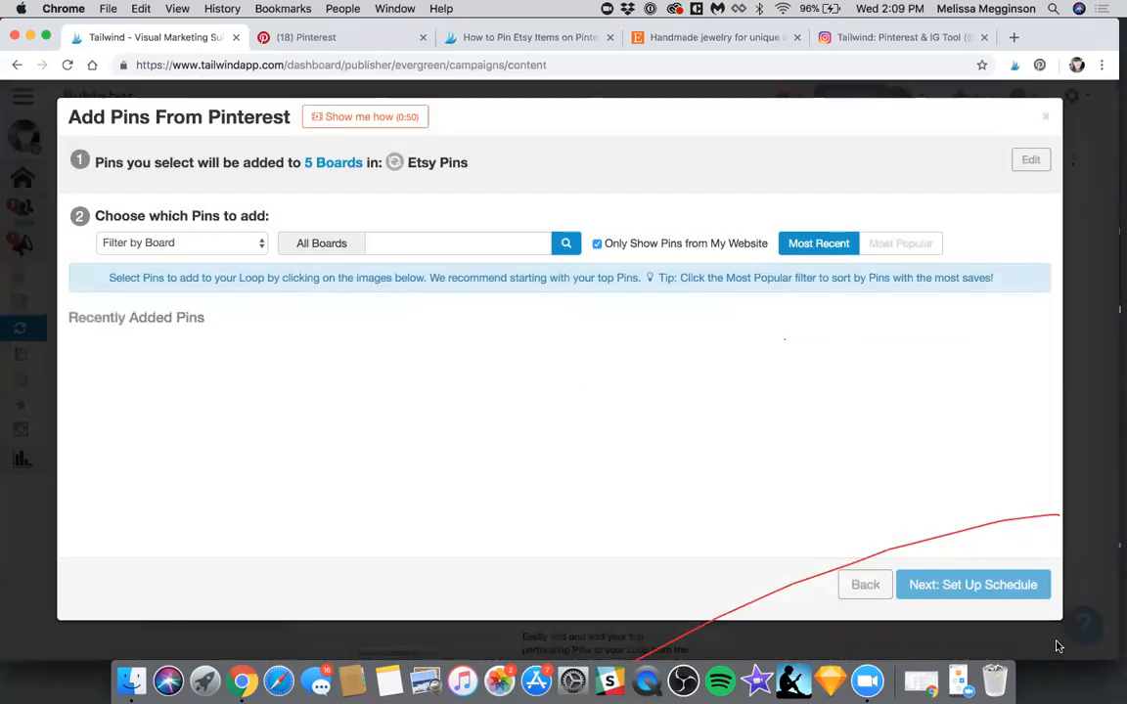
click(597, 243)
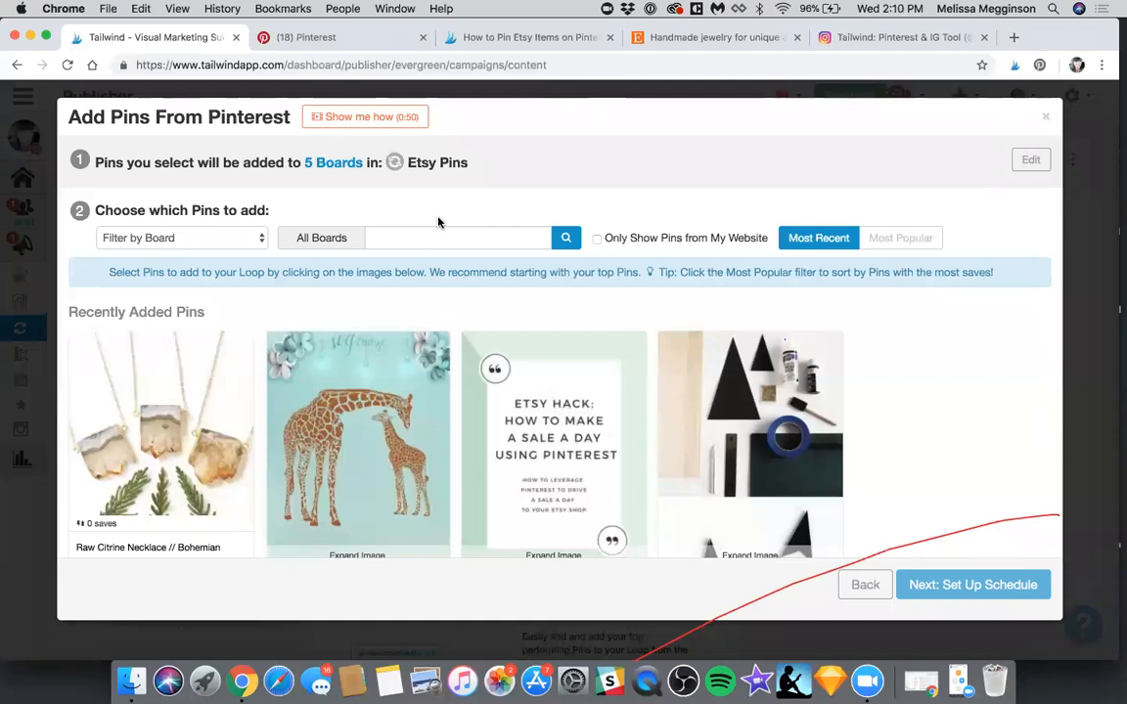
click(228, 245)
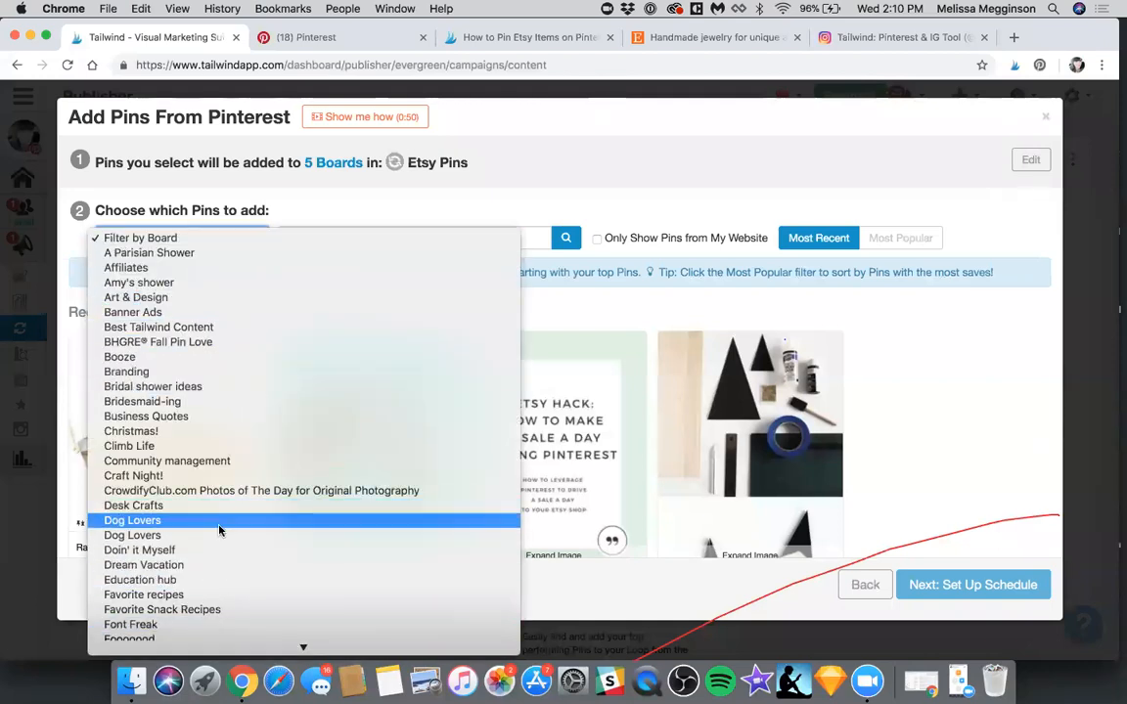
click(529, 142)
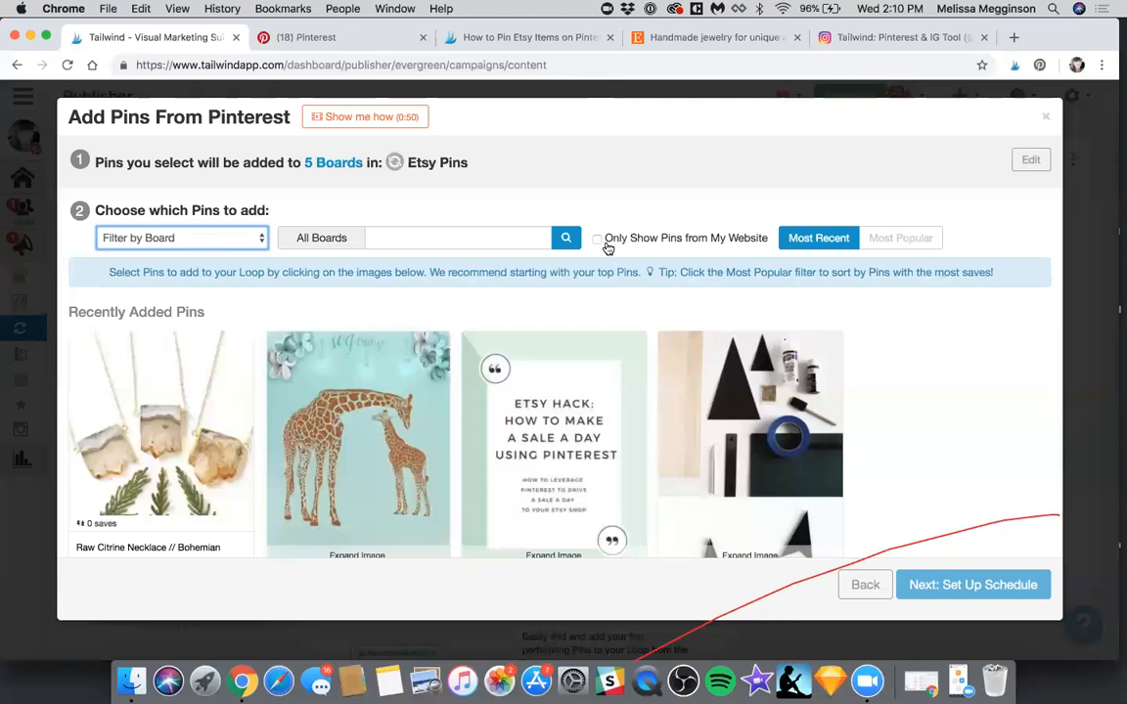
click(503, 232)
text(etsy)
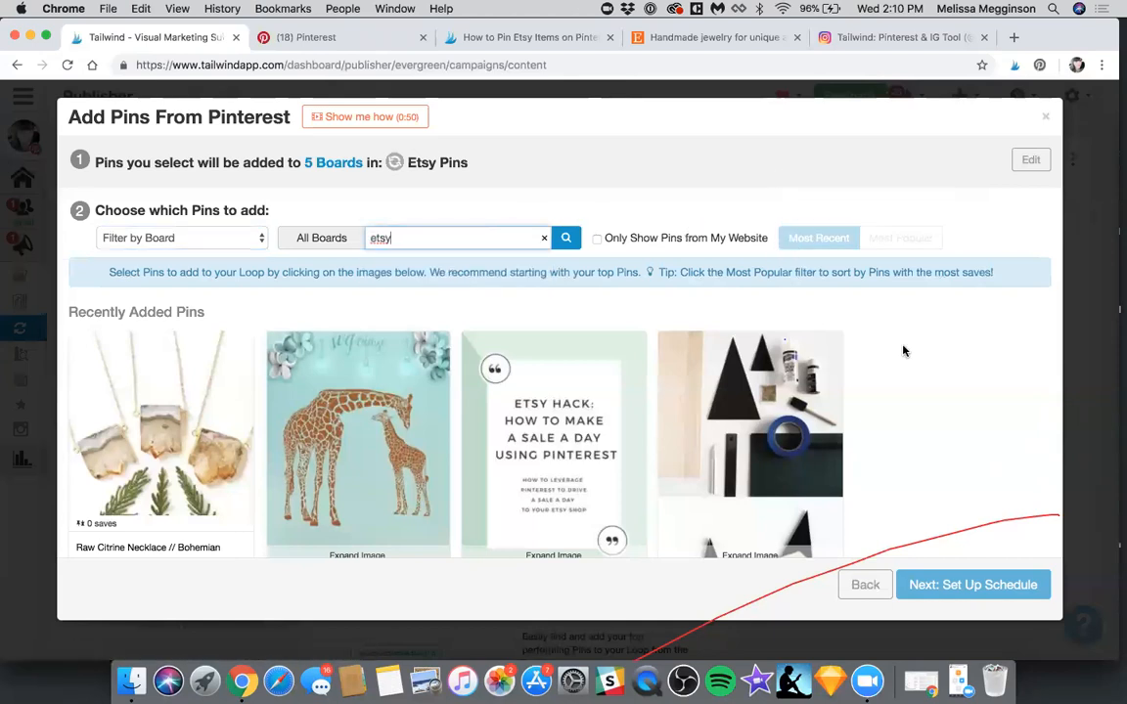
Select 15 pins for the loop, including the citrine necklace, giraffe SVG, glitter sleigh and keto camping meal plan, and continue to the schedule setup
scroll(812, 309, down, 1)
scroll(293, 306, down, 2)
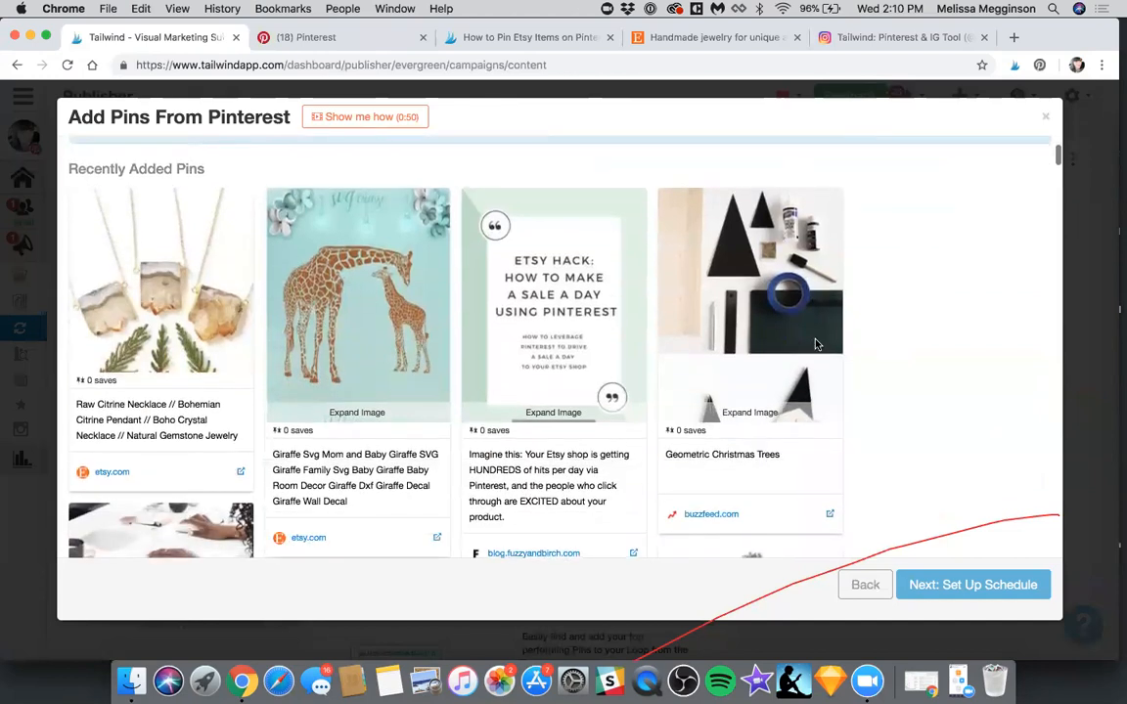
scroll(335, 344, down, 7)
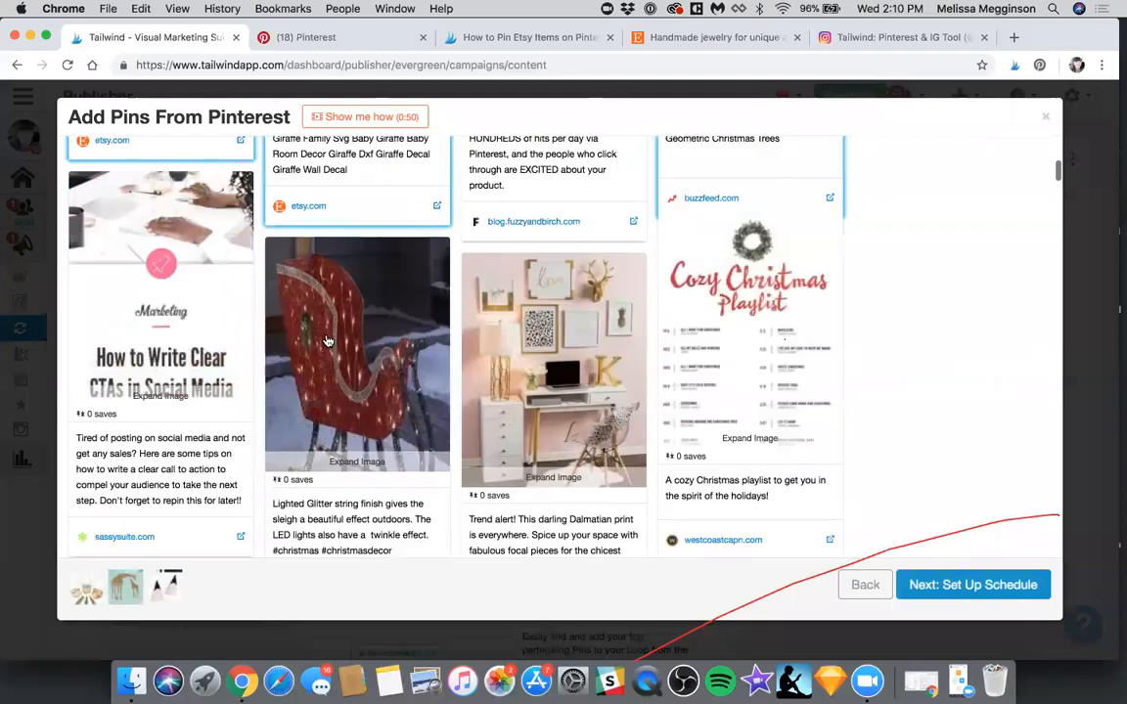
click(328, 341)
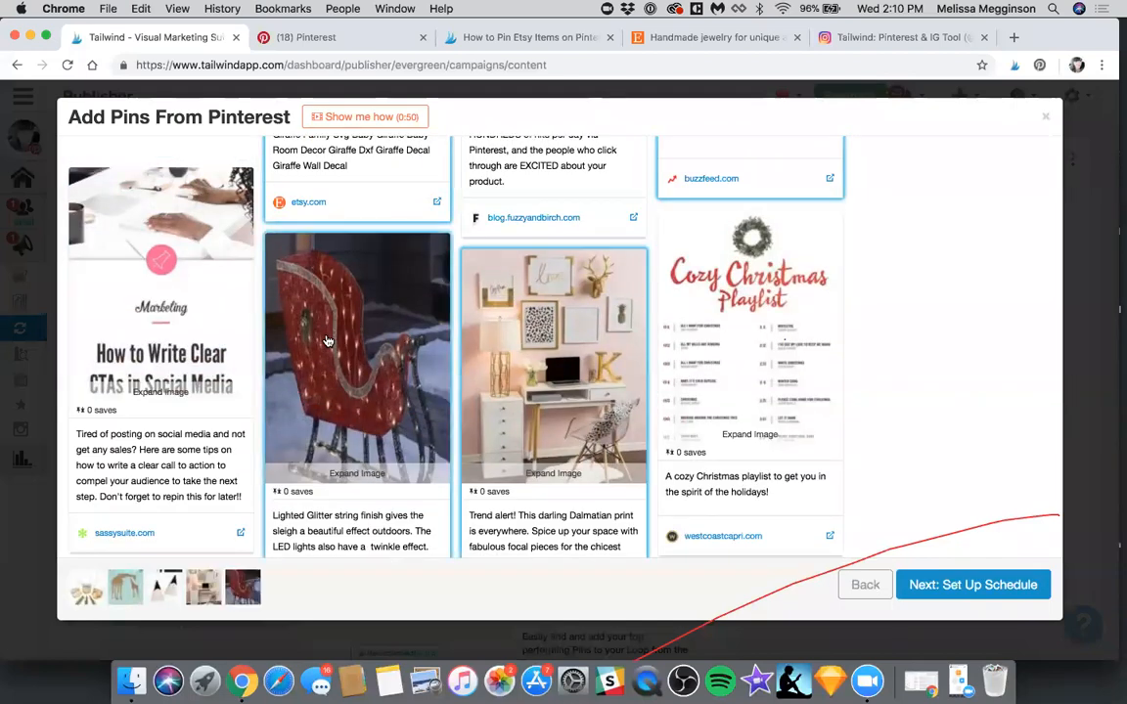
scroll(292, 301, down, 2)
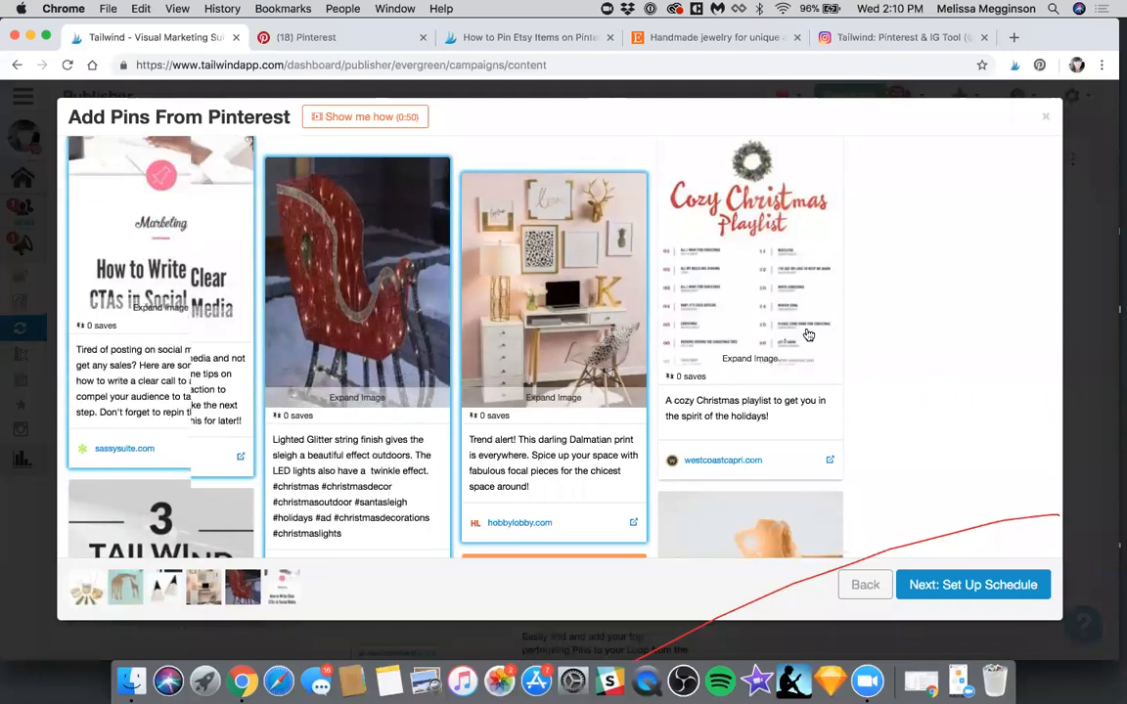
scroll(810, 331, down, 3)
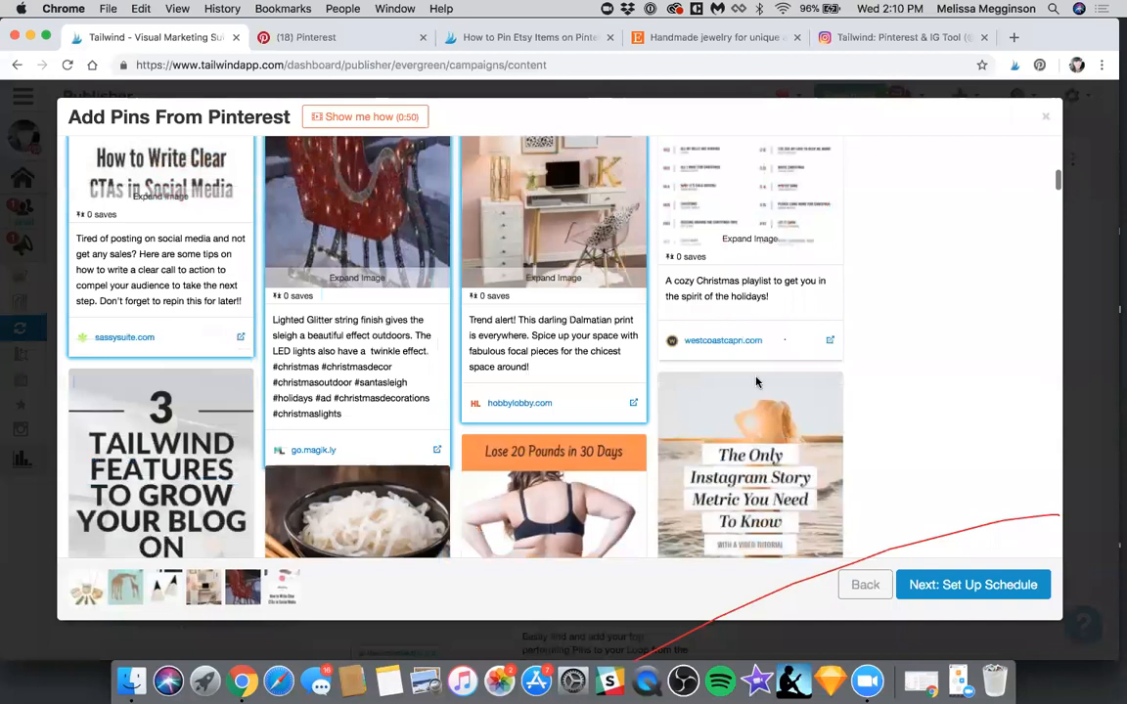
scroll(682, 344, down, 2)
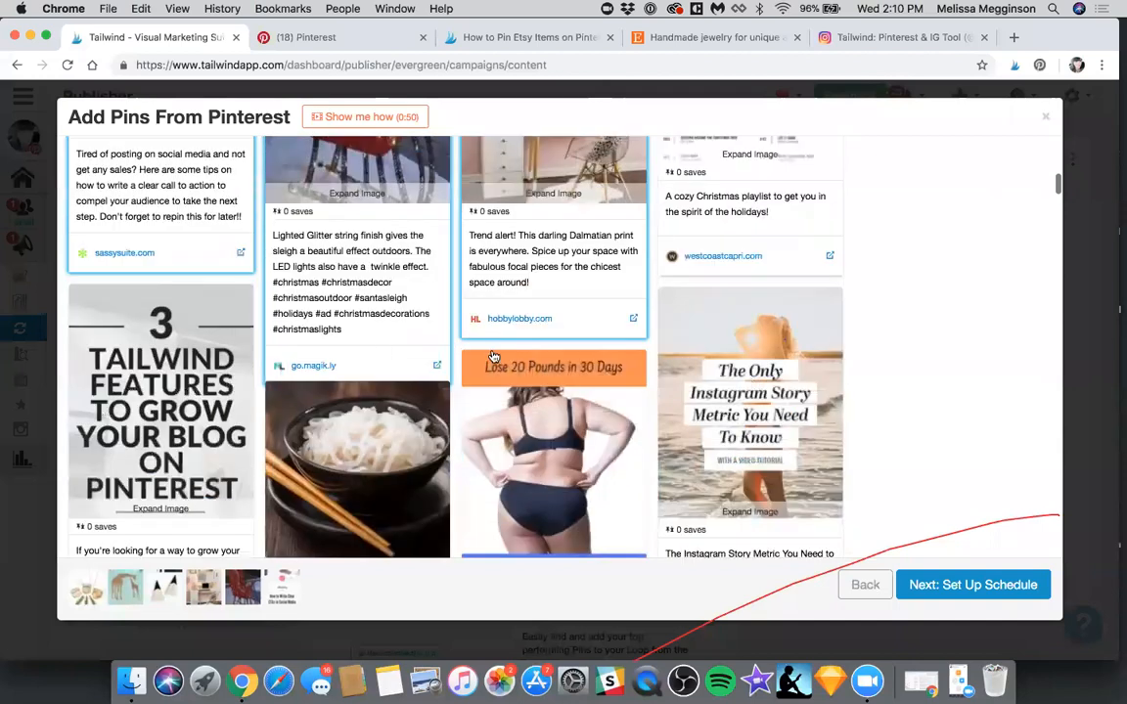
scroll(221, 285, down, 10)
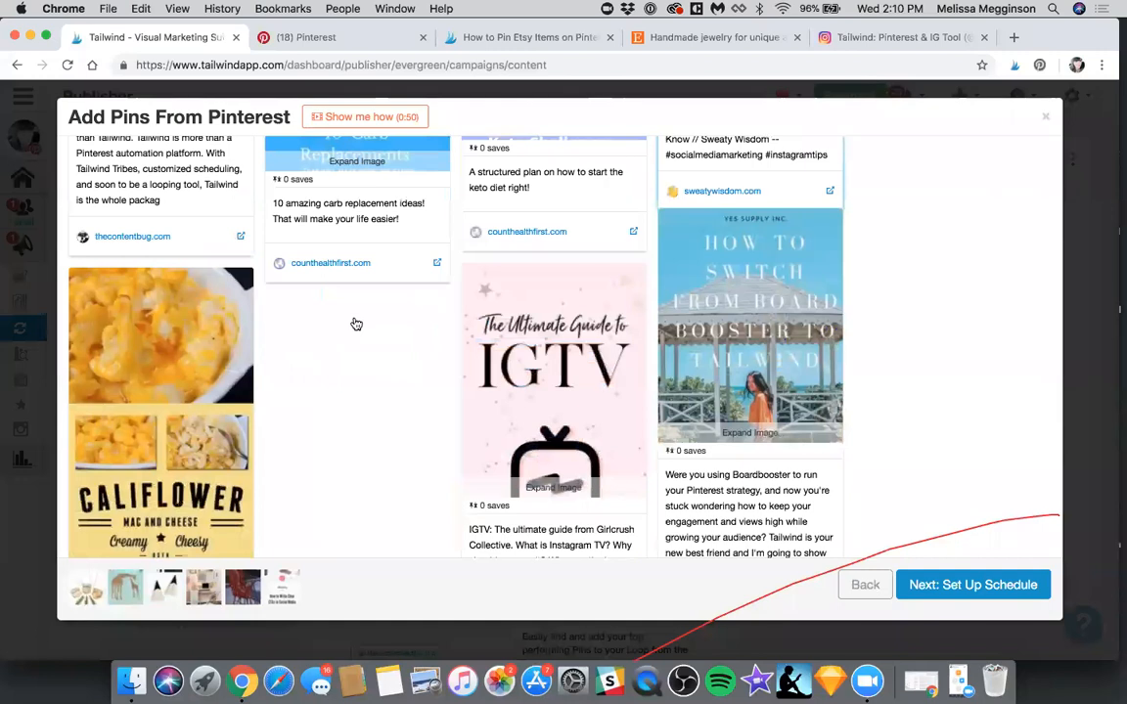
scroll(391, 309, down, 3)
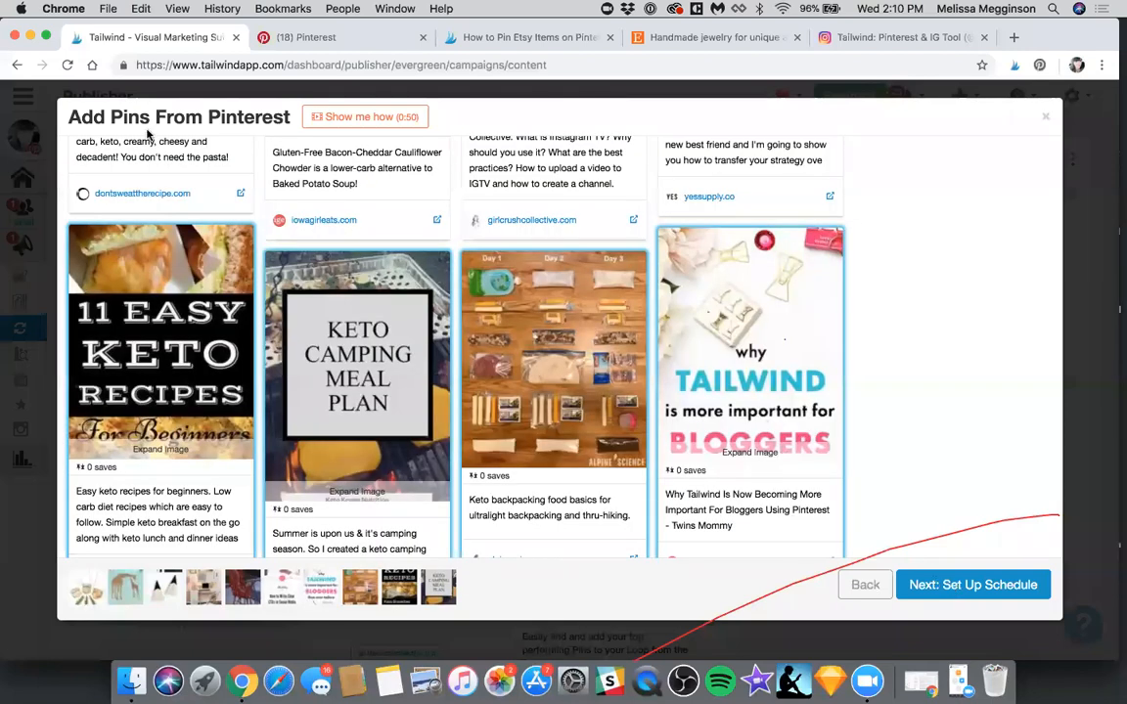
scroll(758, 199, down, 3)
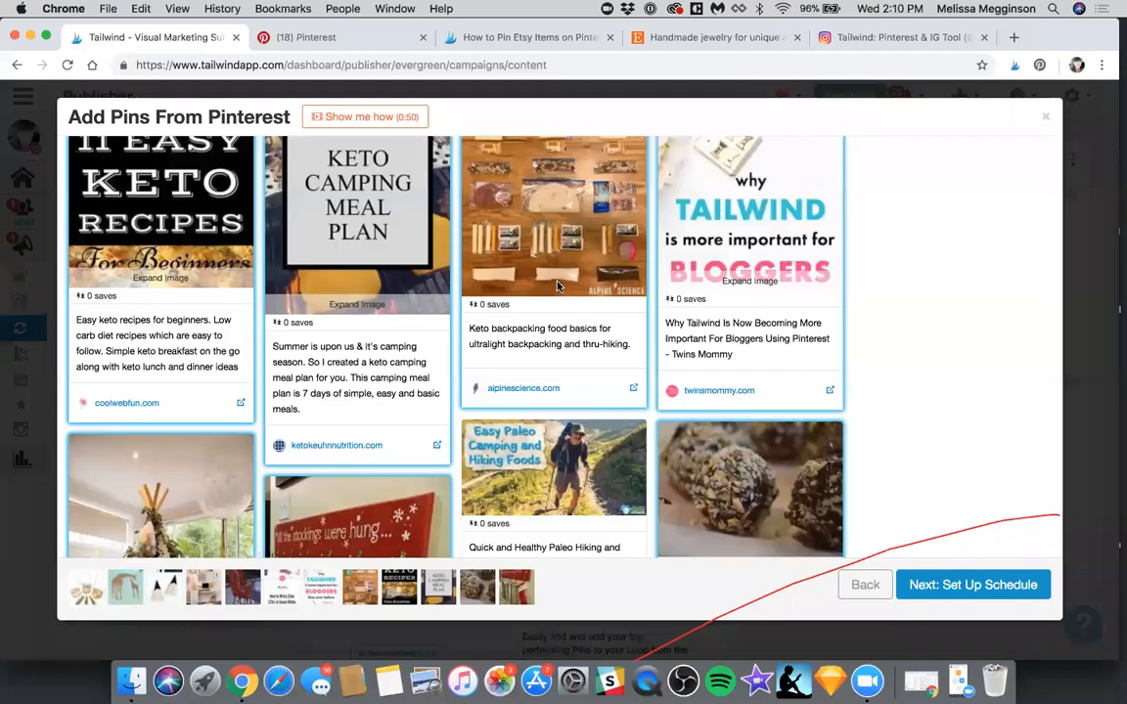
scroll(558, 286, down, 6)
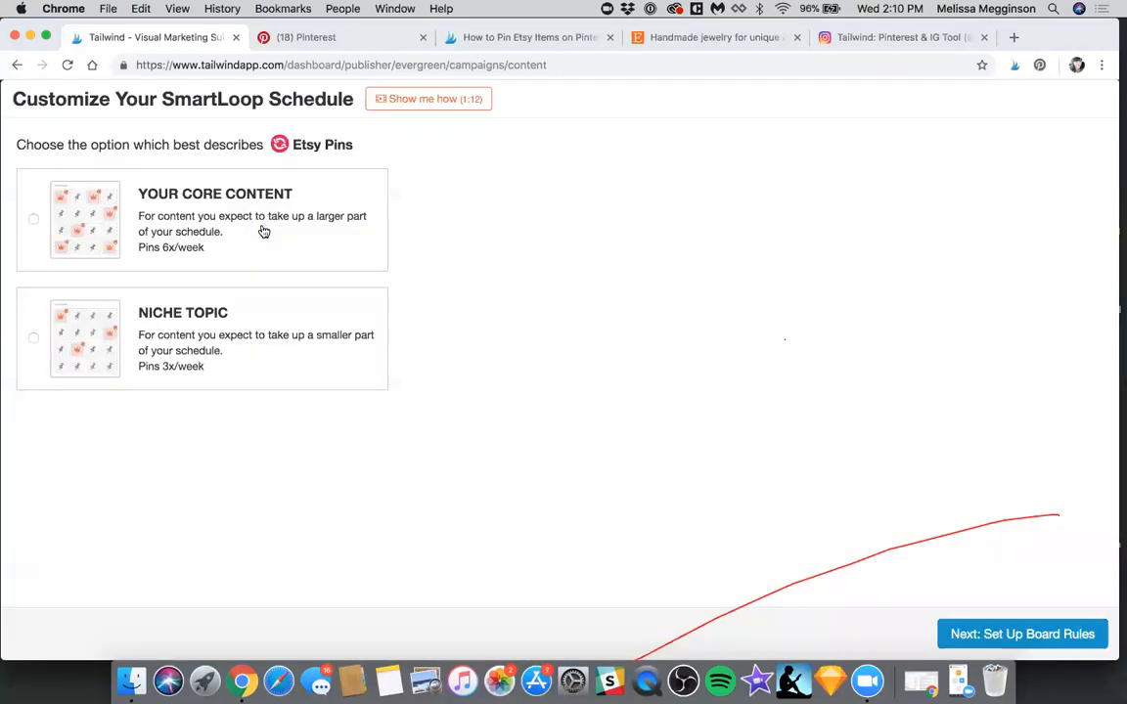
Set the Etsy Pins loop's schedule to Your Core Content, pinning 6 times per week
click(263, 231)
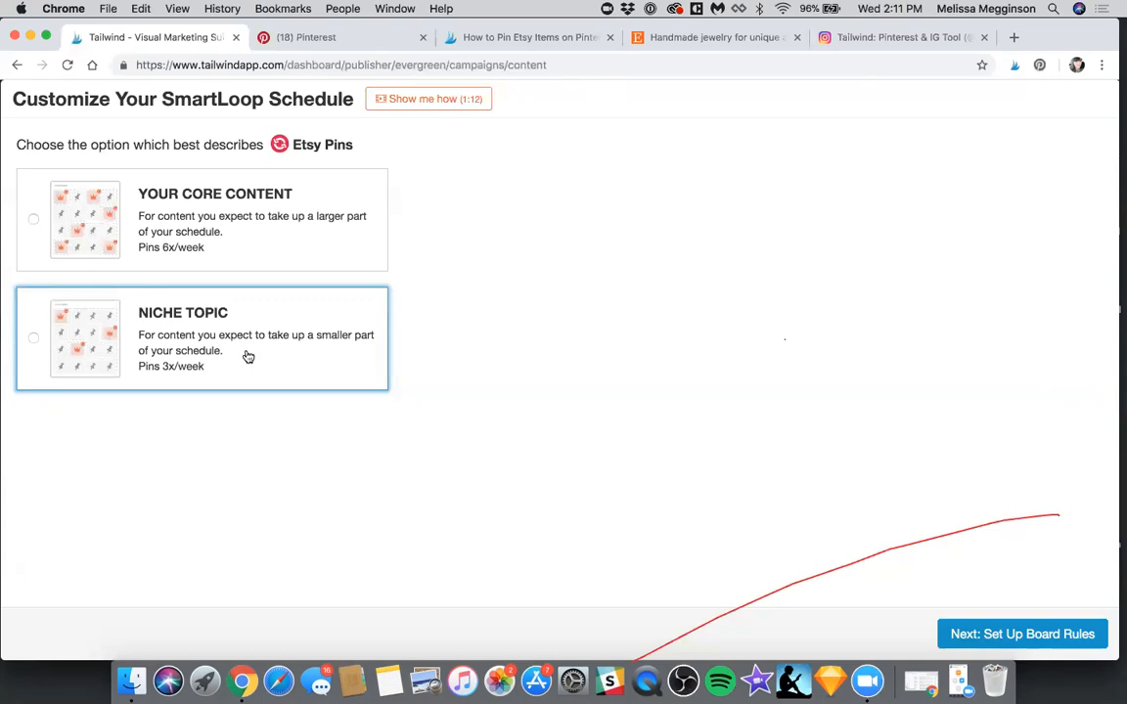
click(324, 217)
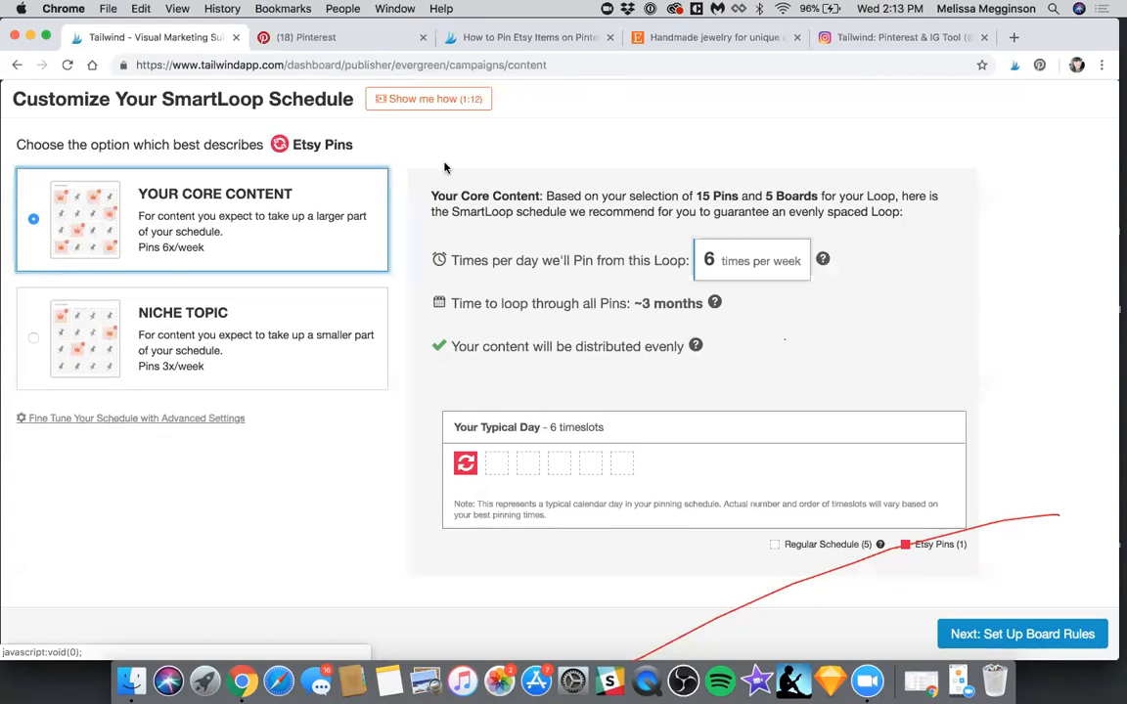
click(452, 106)
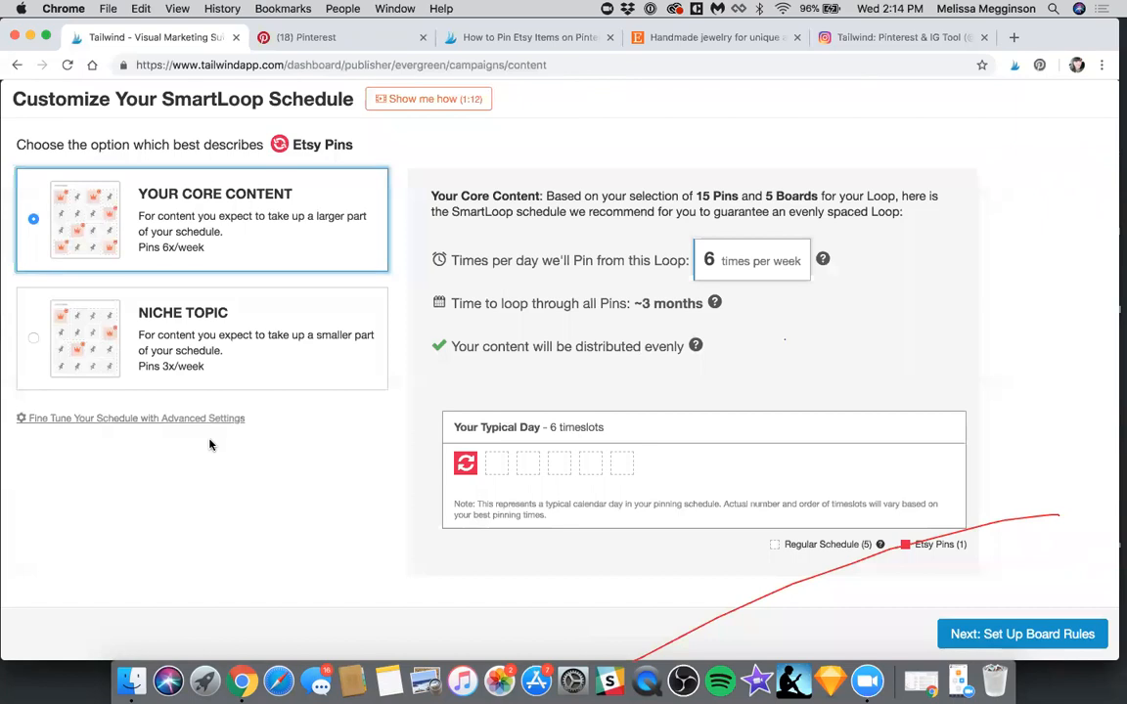
In the advanced schedule settings, set the loop to 2 times per day, adjust the wait before repinning to another board, and save
click(116, 421)
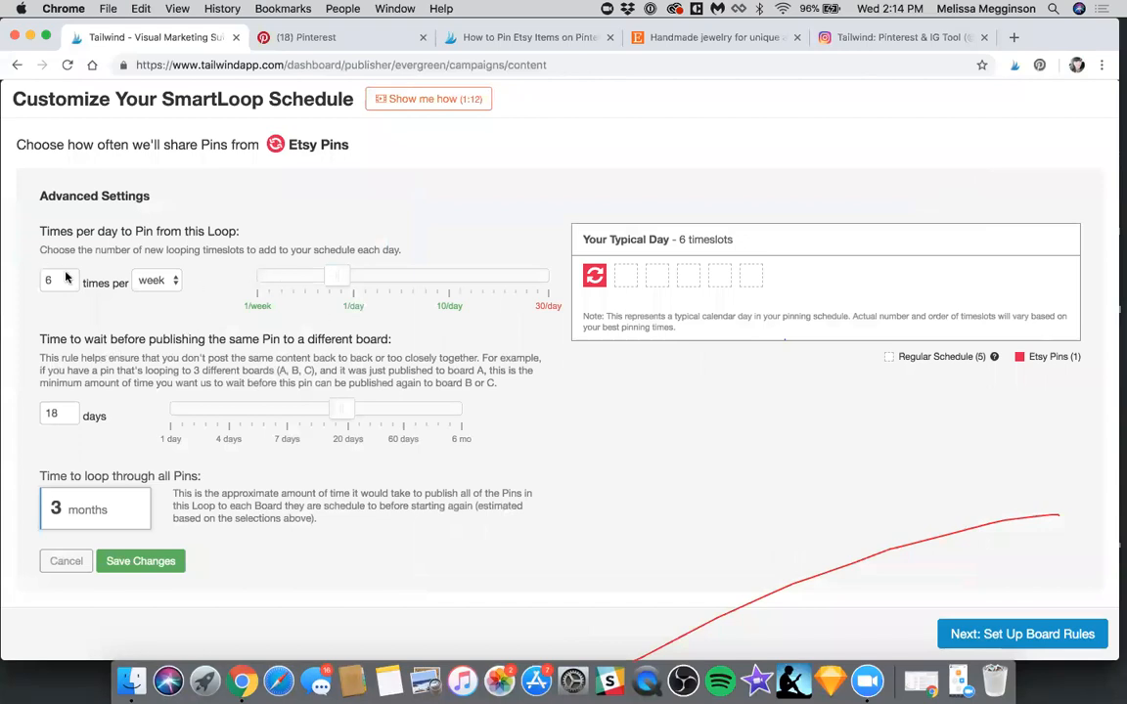
drag(342, 278, 624, 283)
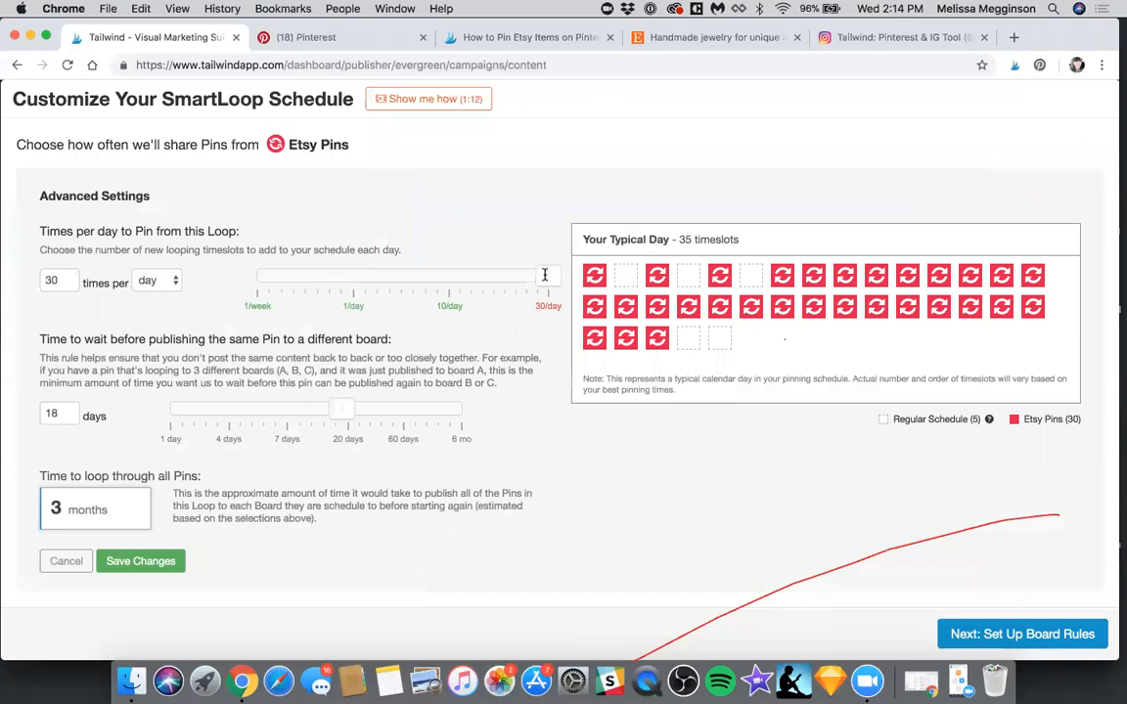
drag(545, 277, 365, 282)
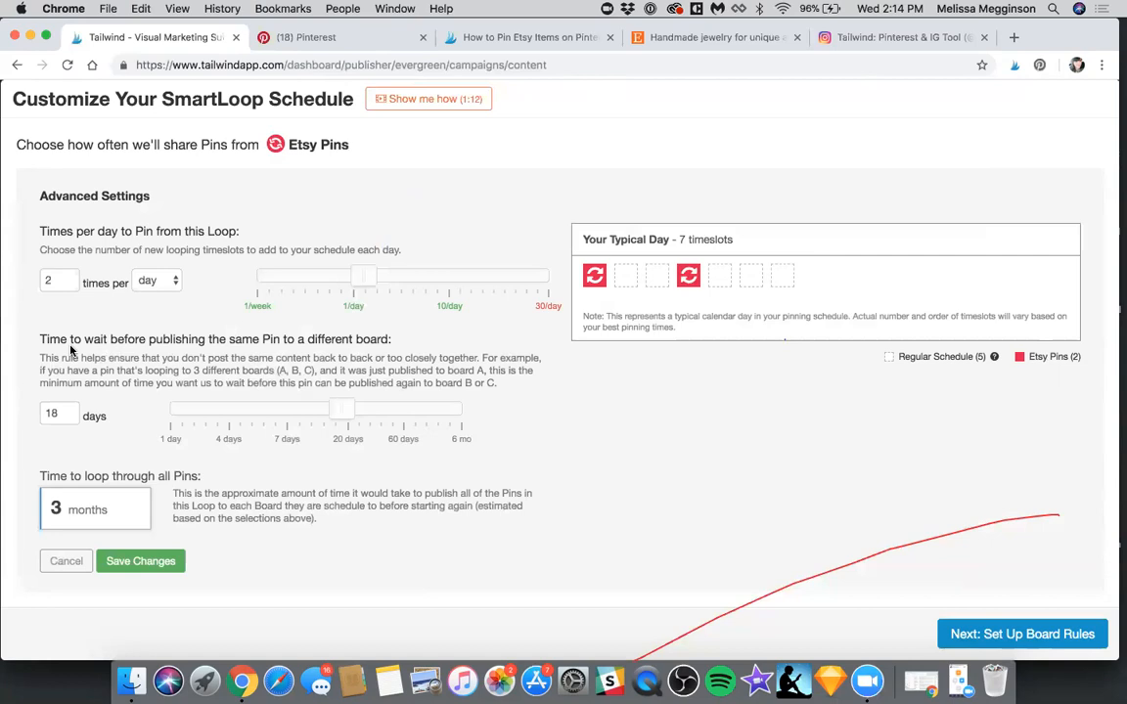
mouse_move(341, 406)
mouse_down()
mouse_move(497, 413)
mouse_move(162, 411)
mouse_move(350, 426)
mouse_up()
click(166, 563)
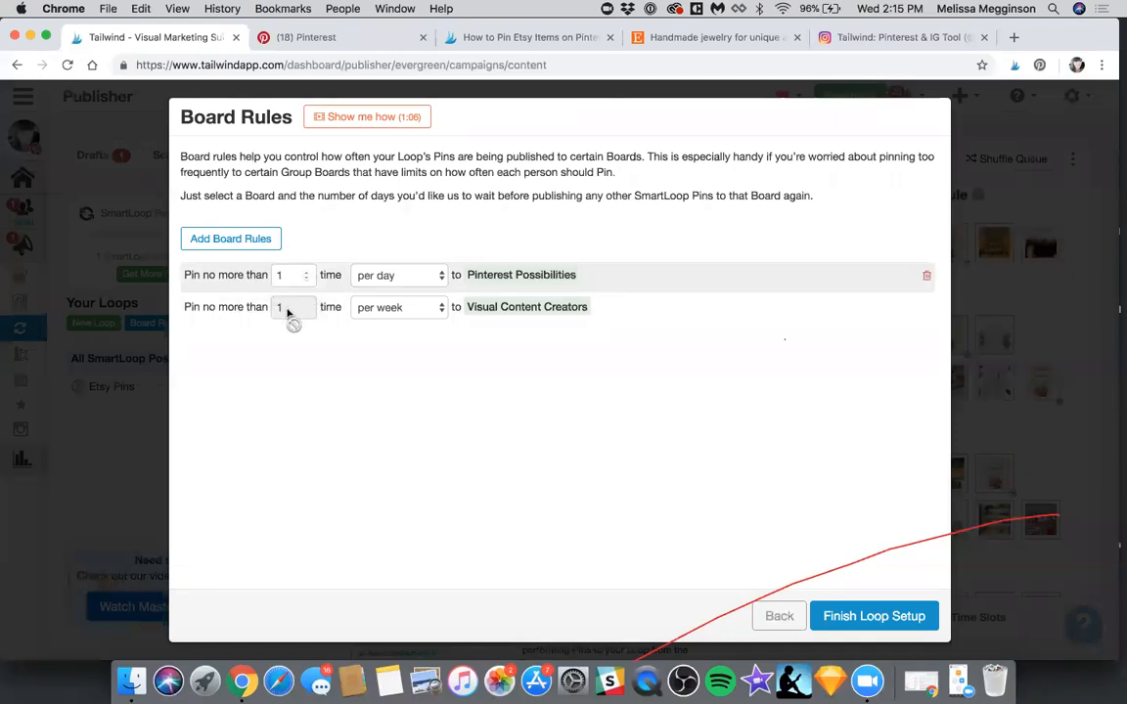
Limit the Pinterest Possibilities board to no more than 3 pins per day and finish the loop setup
double_click(303, 277)
text(3)
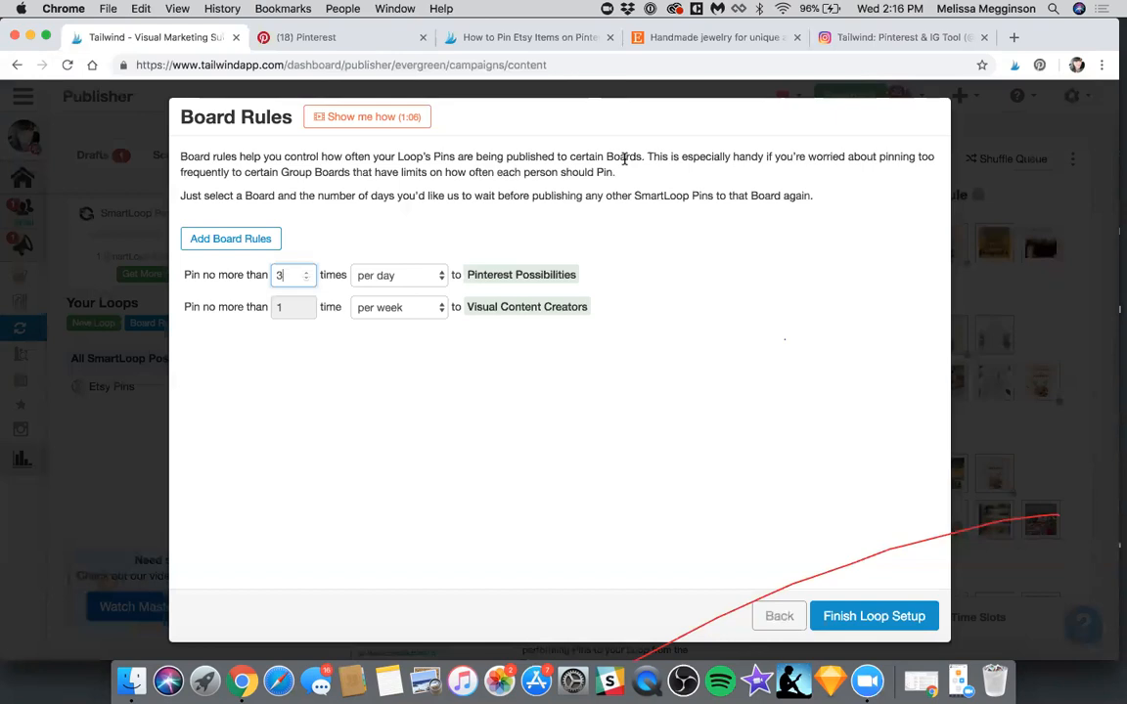
click(868, 613)
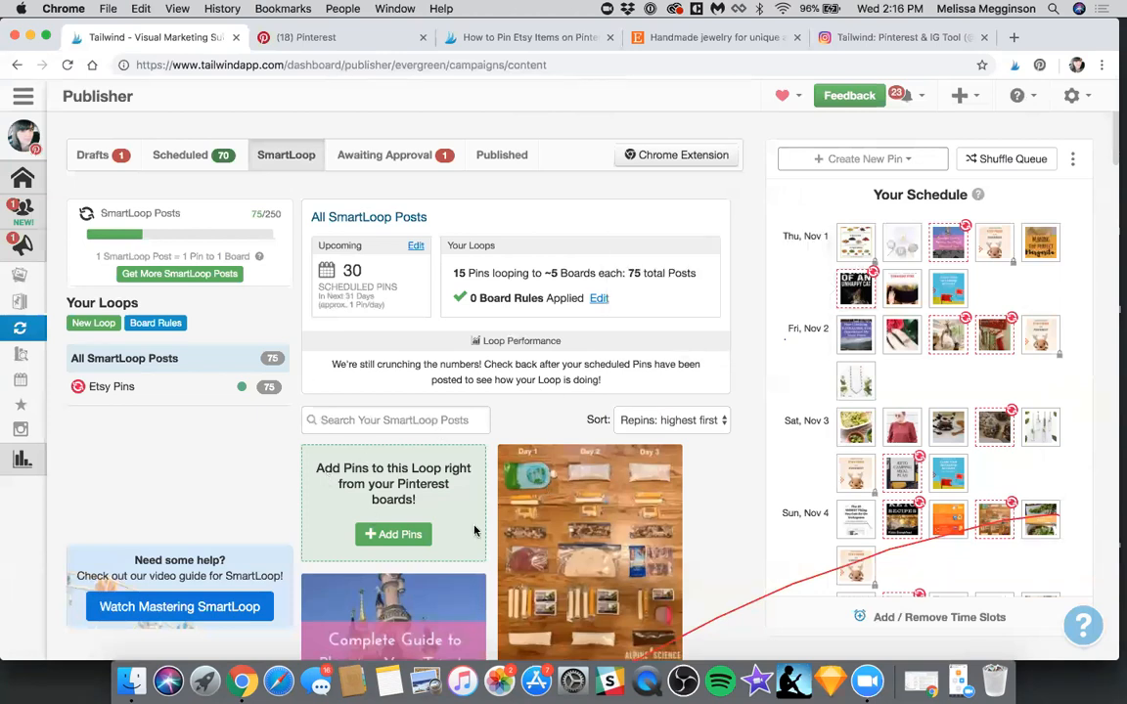
scroll(474, 531, down, 3)
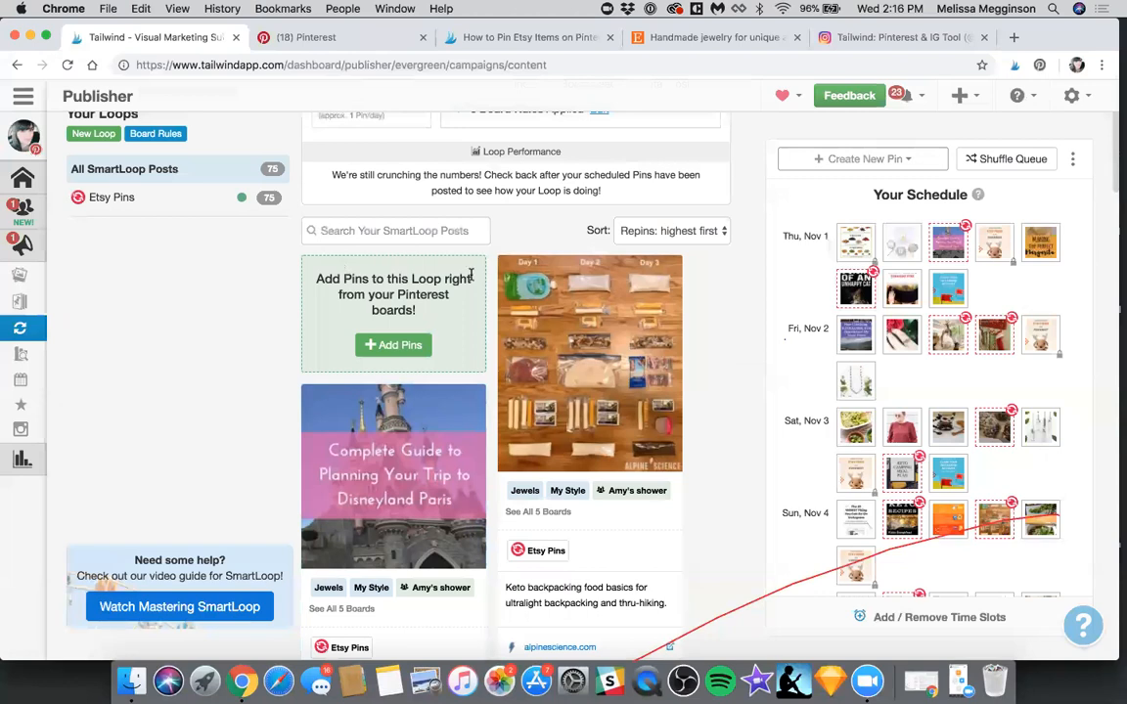
scroll(450, 347, up, 3)
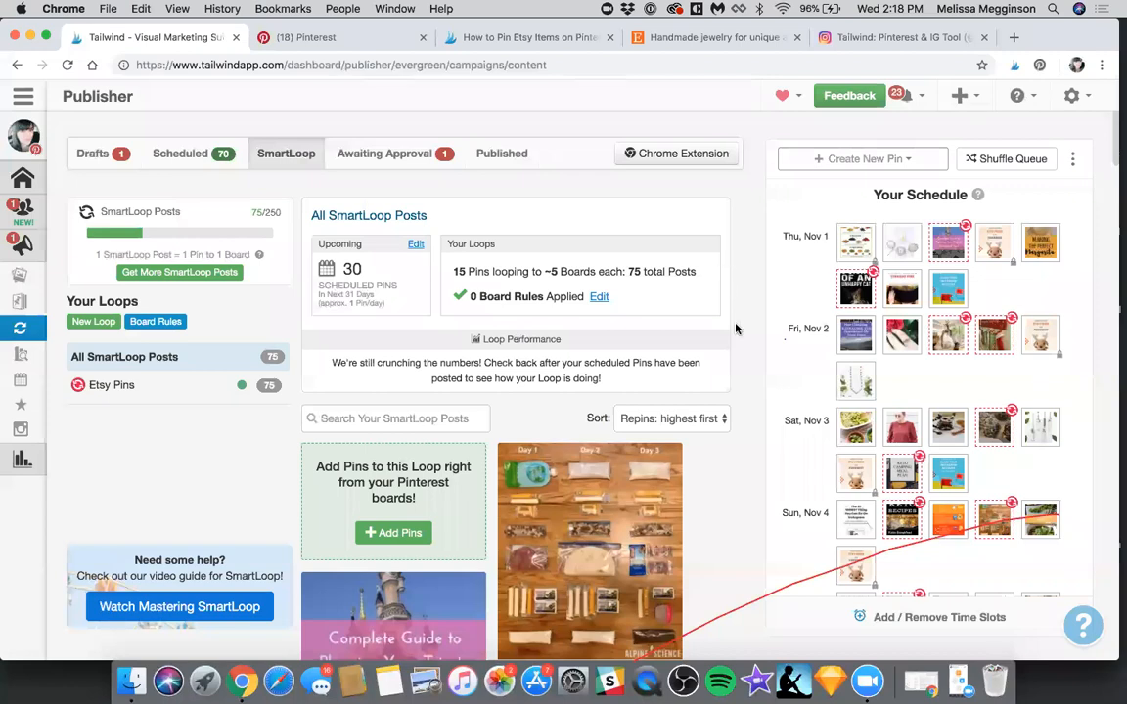
Switch to the MilayaDesigns Etsy shop page and open the Tailwind extension's image selection
click(529, 37)
key(ctrl+Tab)
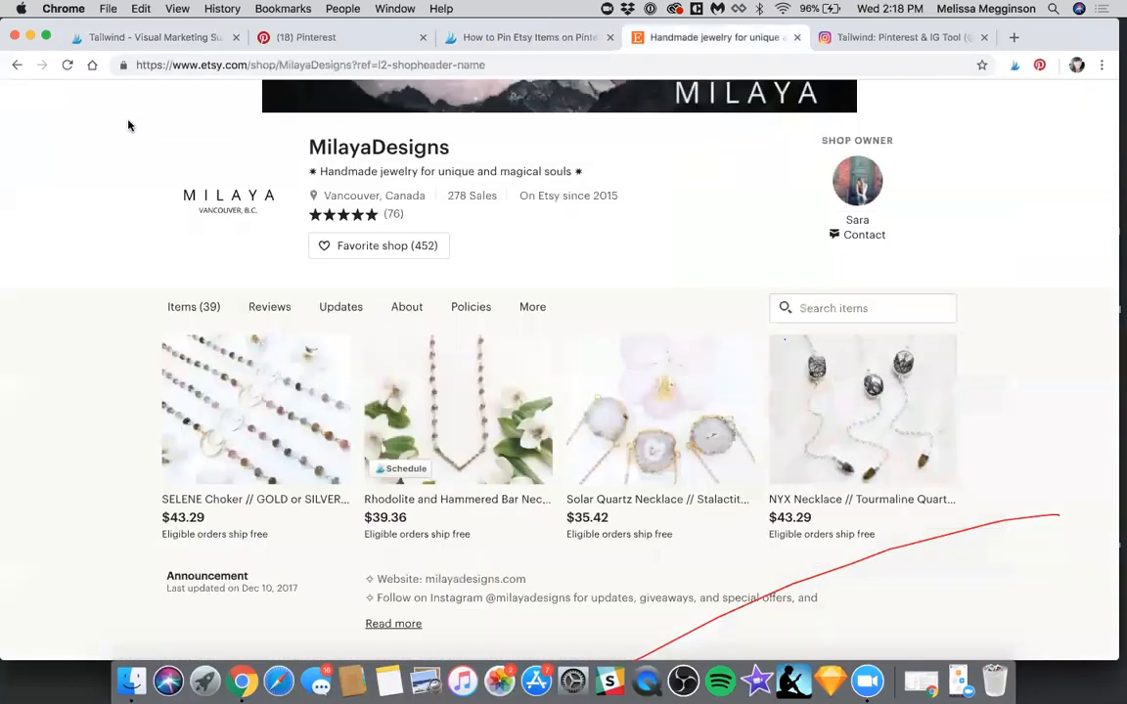
click(1013, 66)
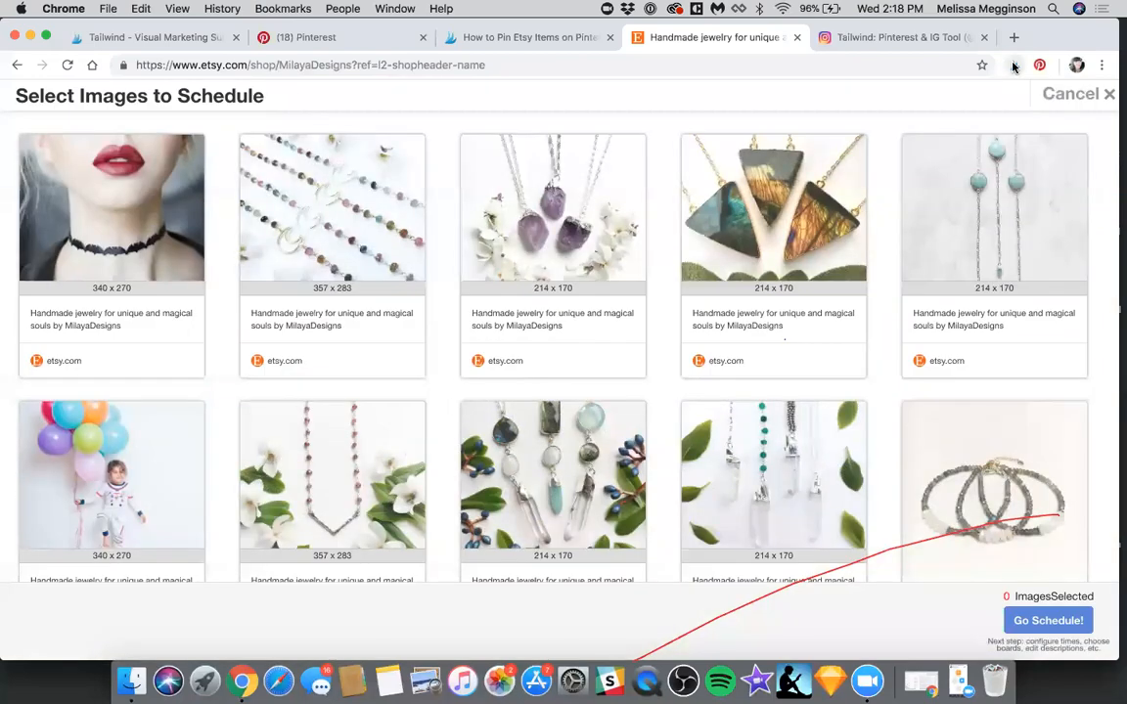
Select nine jewelry images, including the beaded chokers, amethyst pendants, solar quartz necklaces and green stone ring, and proceed to scheduling
click(360, 259)
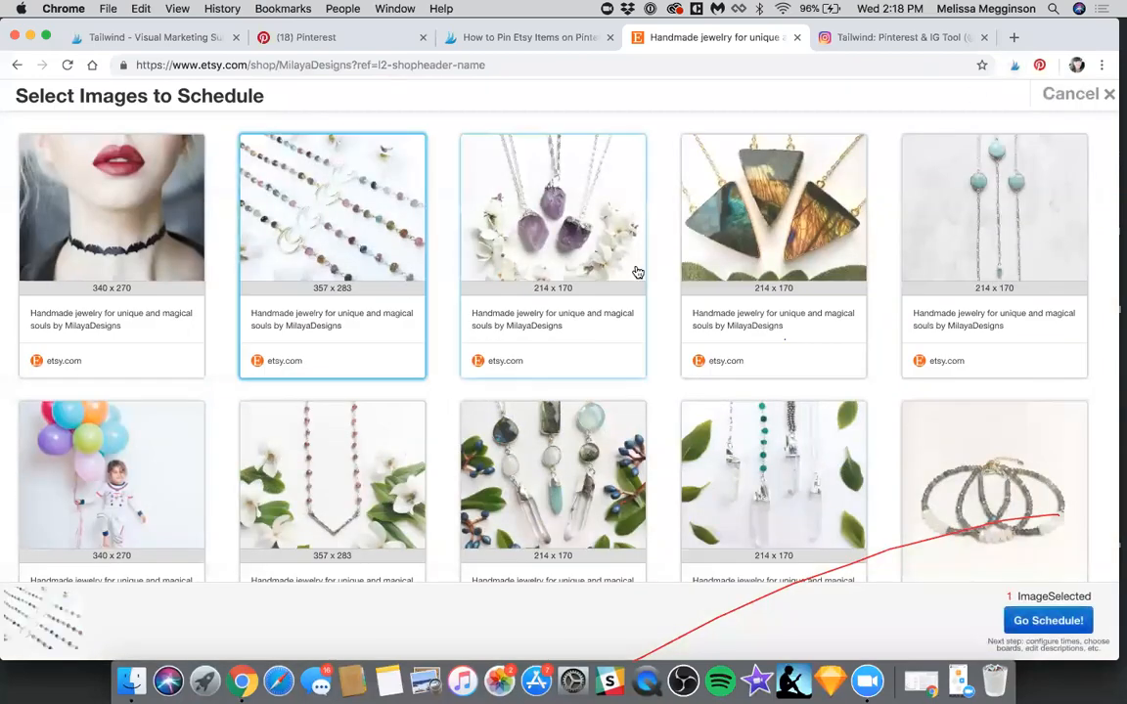
click(560, 318)
click(781, 360)
click(779, 480)
click(562, 469)
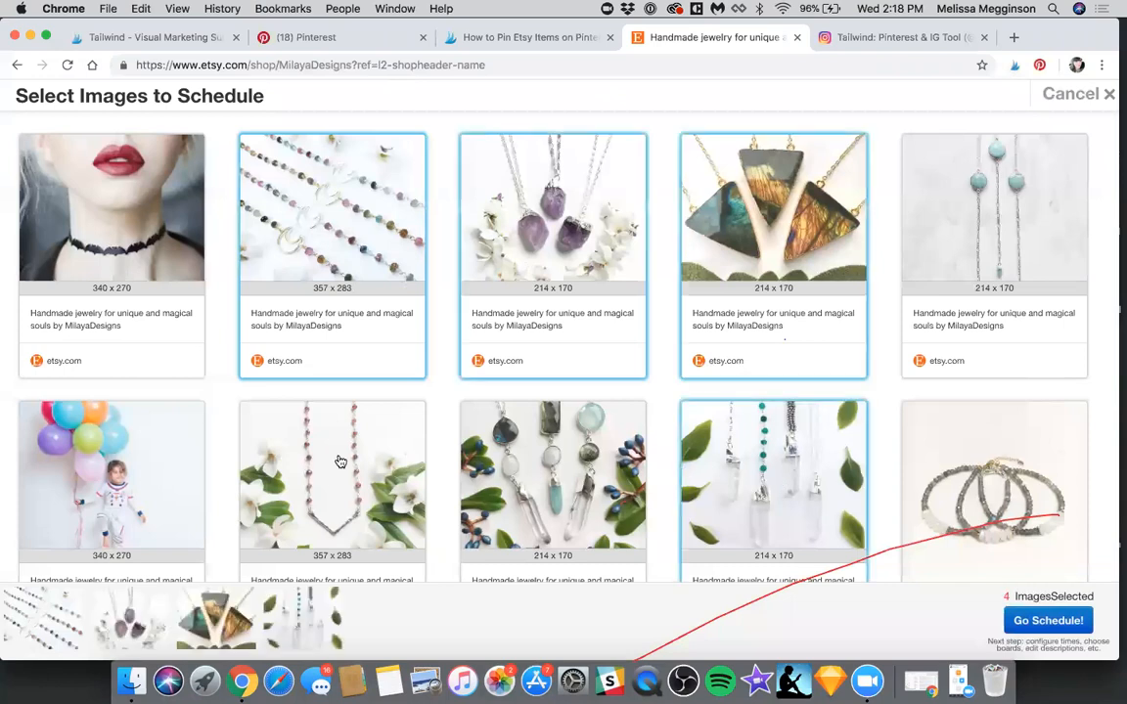
click(340, 461)
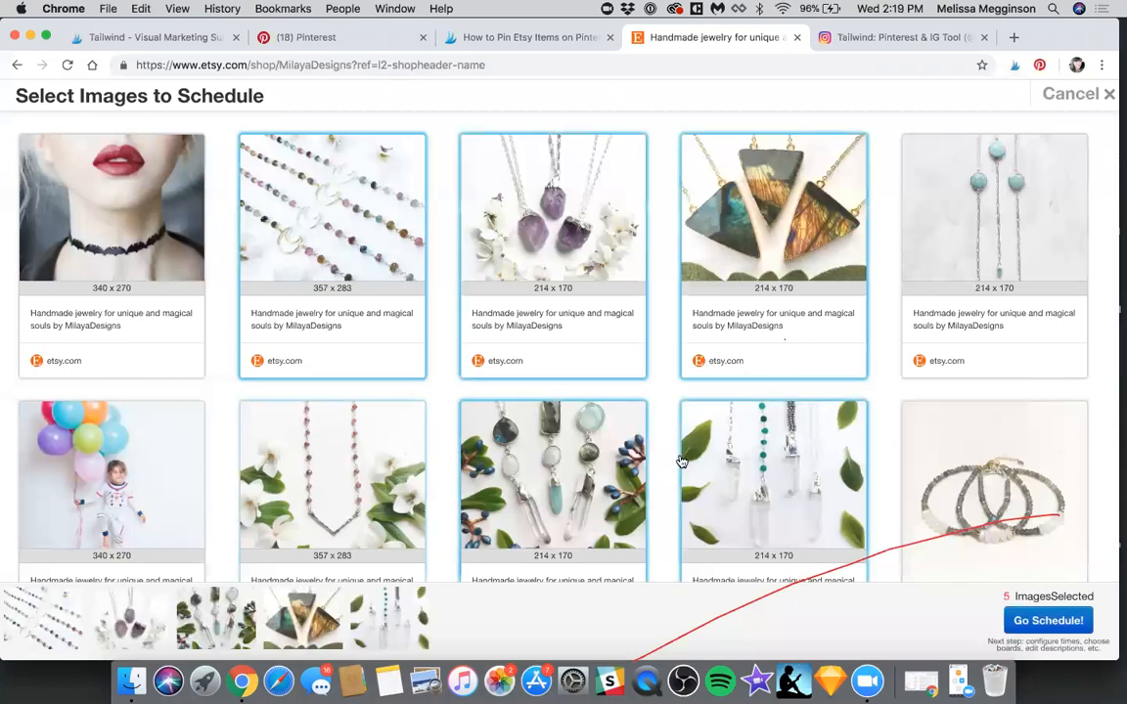
scroll(409, 418, down, 3)
click(409, 418)
click(552, 455)
click(773, 460)
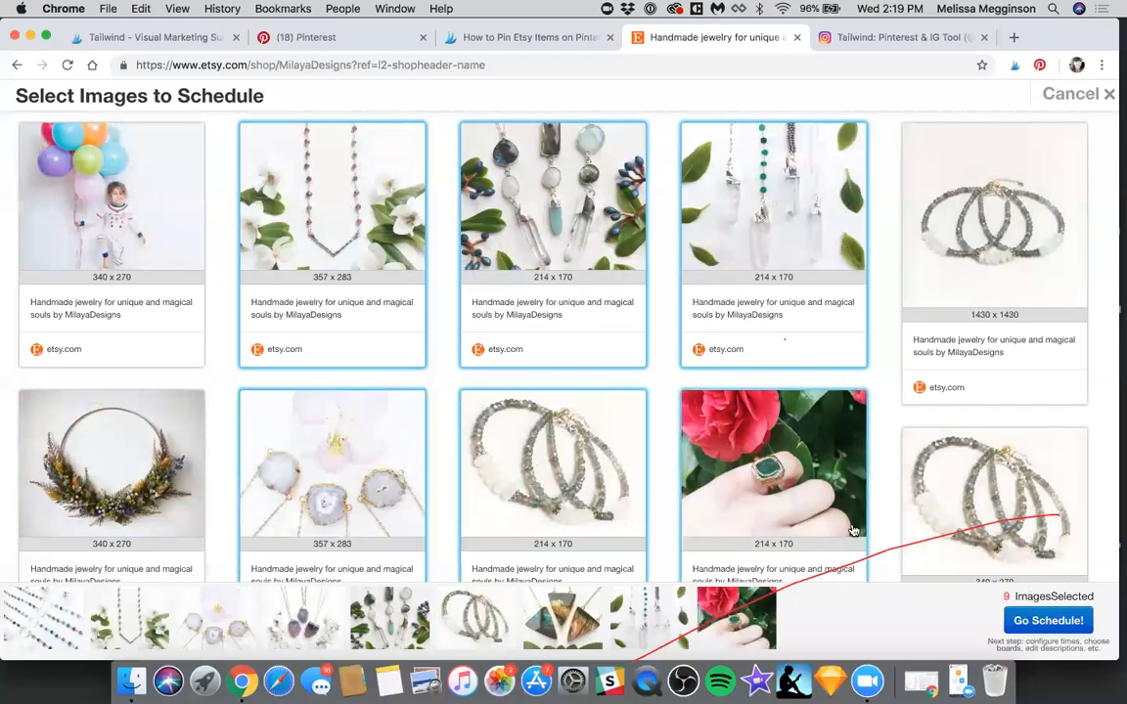
click(1047, 621)
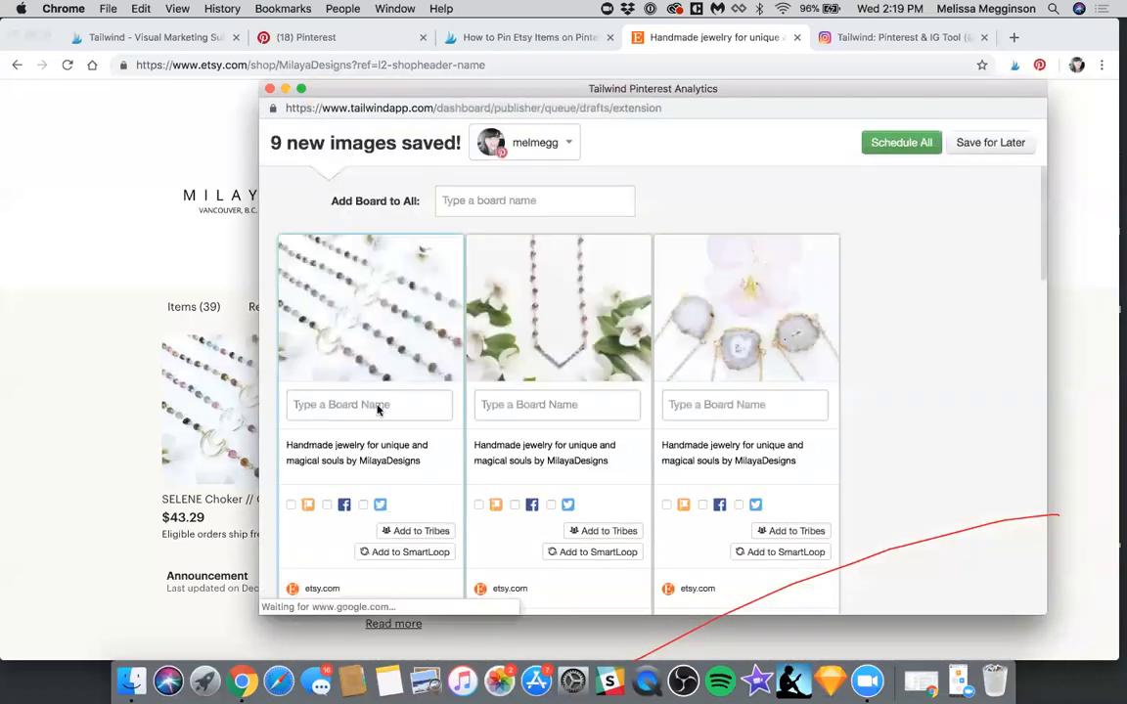
Add the first three necklace drafts to the Etsy Pins SmartLoop and close the drafts window
scroll(322, 391, down, 3)
click(404, 408)
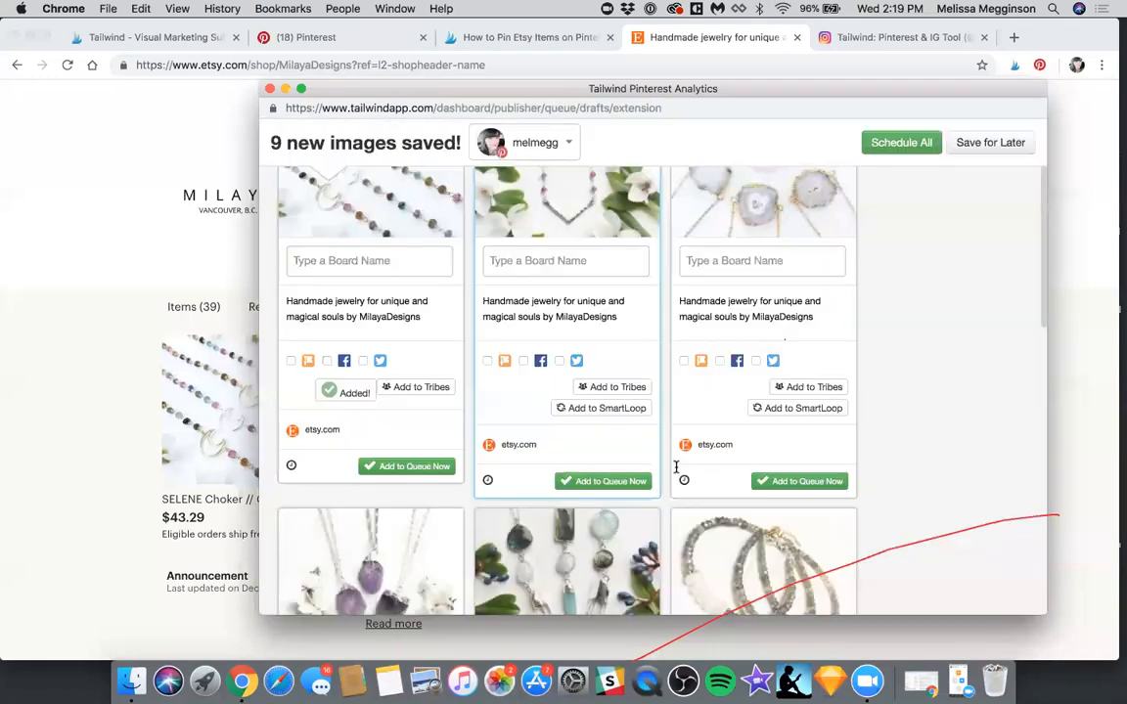
click(627, 407)
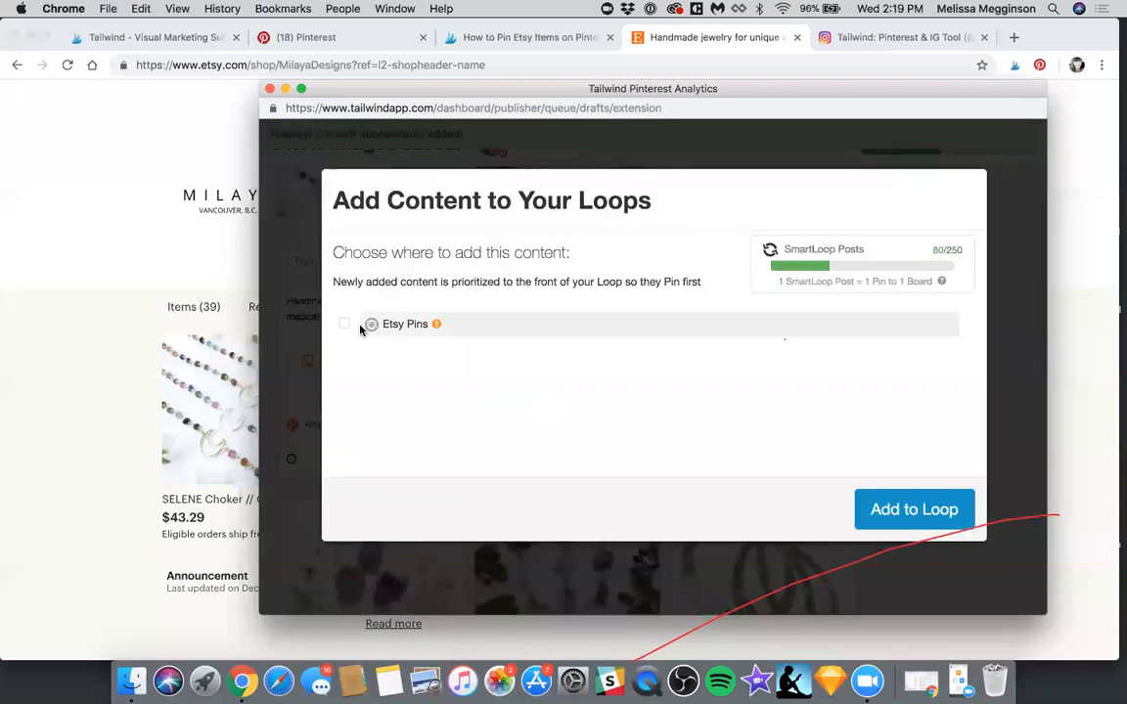
click(880, 584)
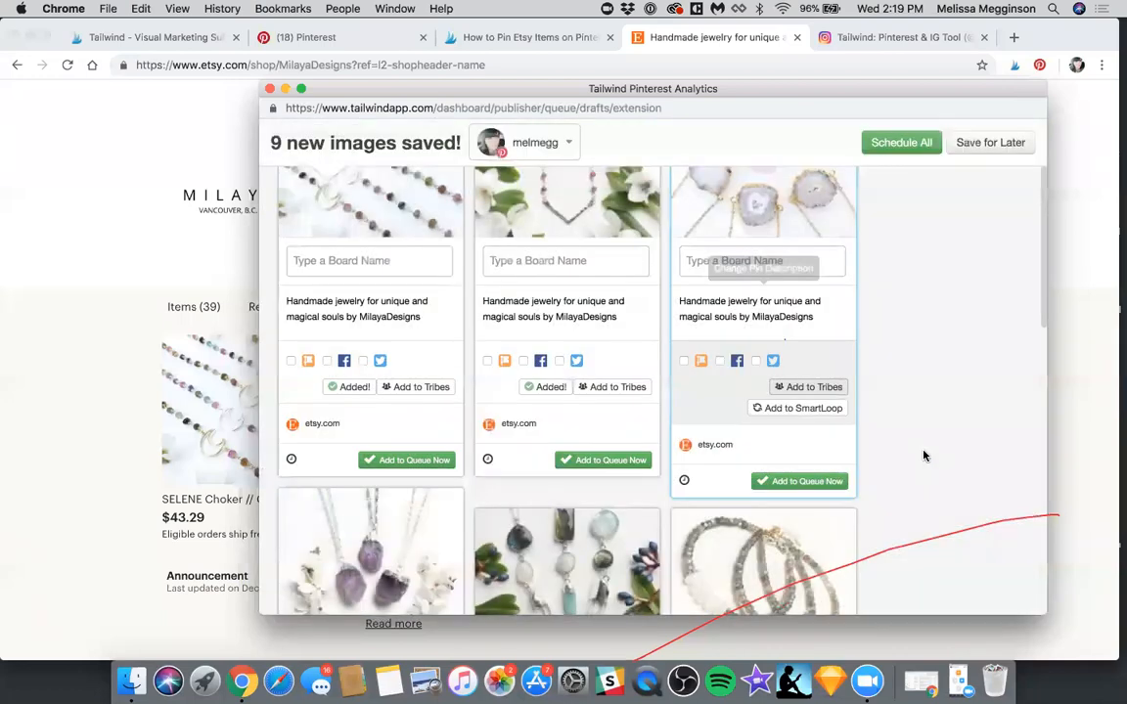
scroll(782, 323, down, 3)
click(807, 274)
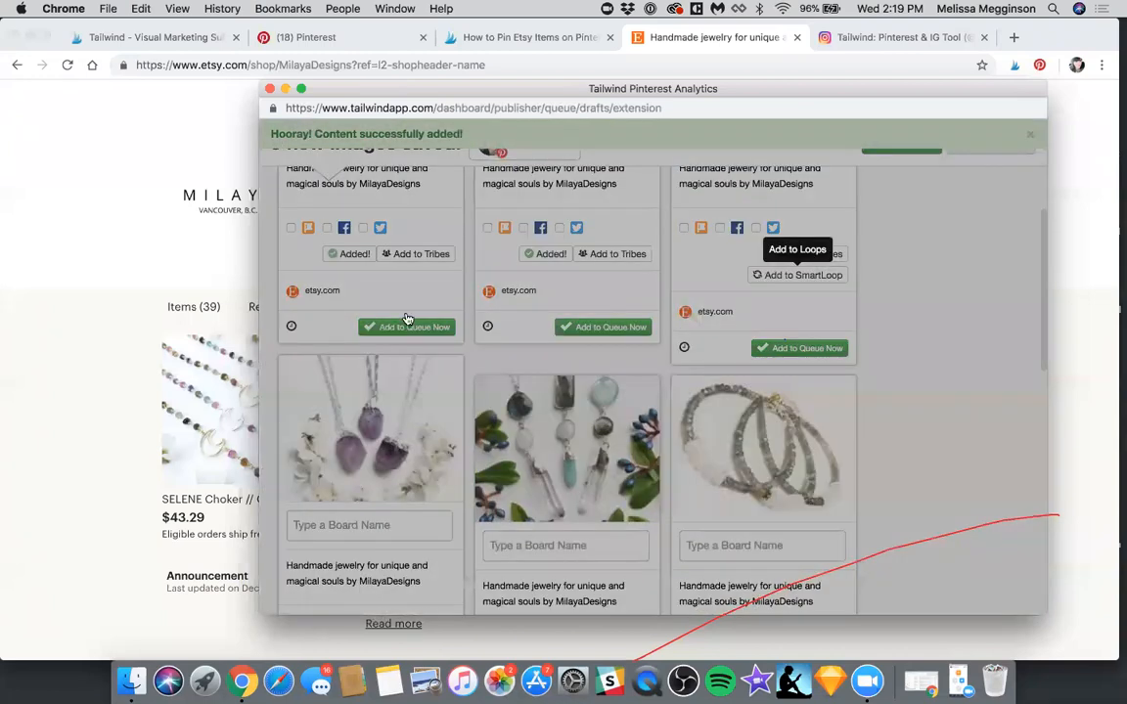
click(887, 591)
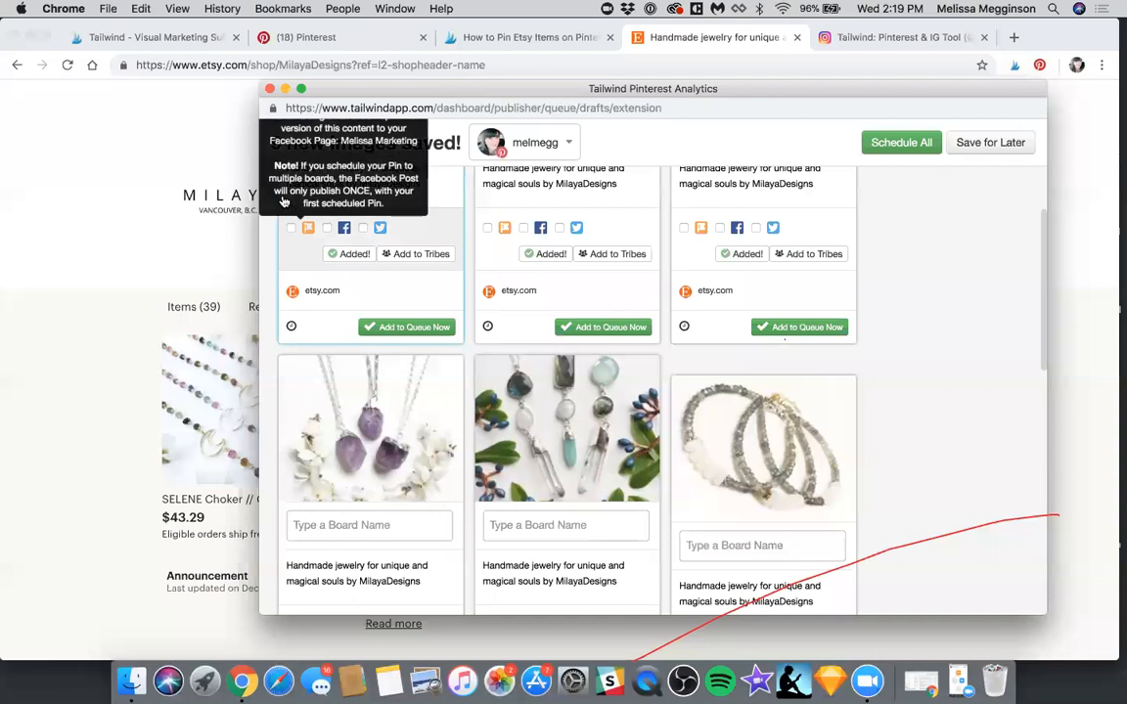
scroll(290, 207, up, 1)
scroll(269, 101, up, 5)
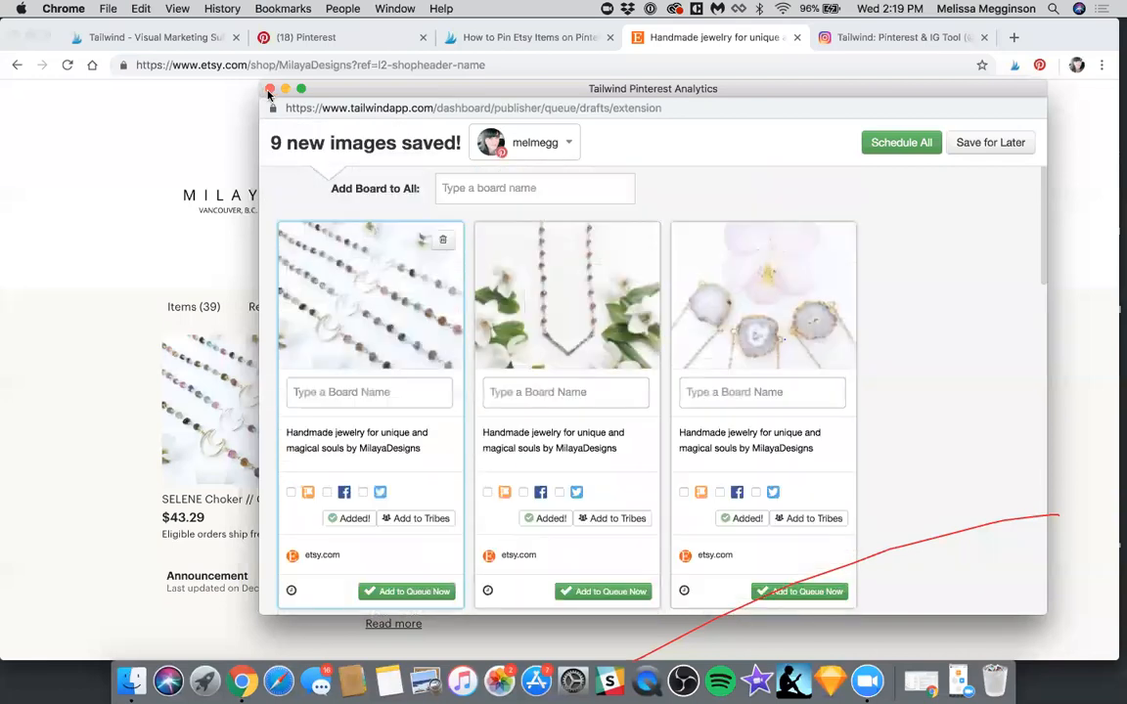
key(super+w)
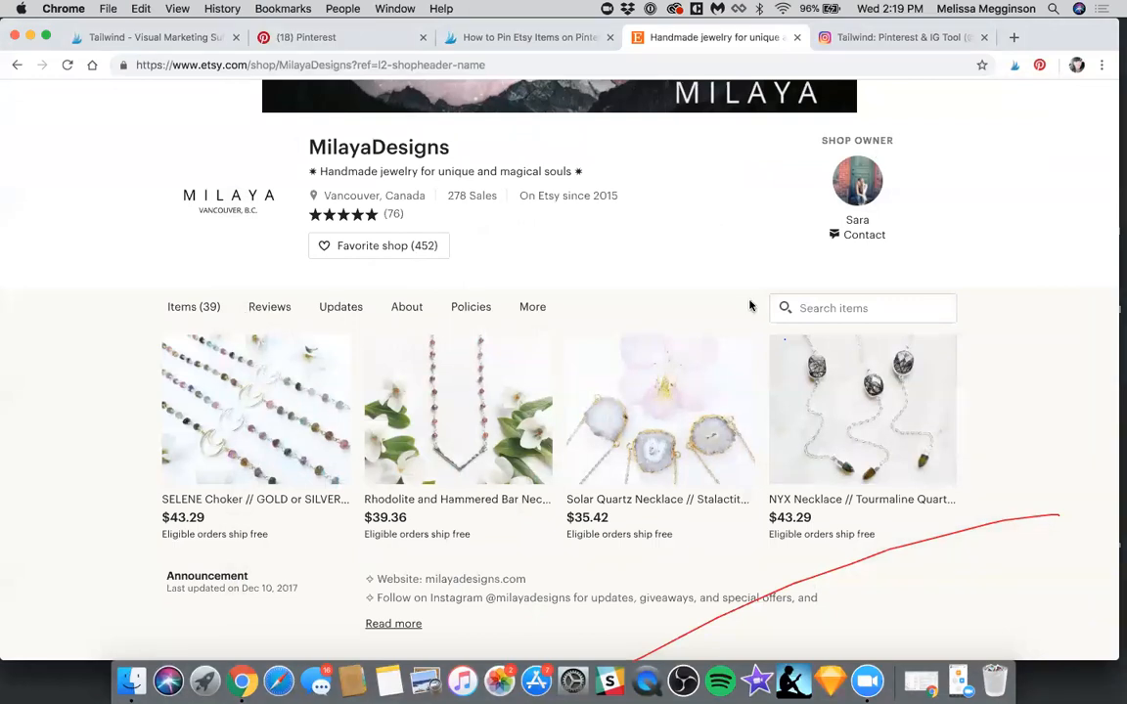
Return to Tailwind's SmartLoop page and review the keto backpacking pin's performance and upcoming schedule details
key(super+1)
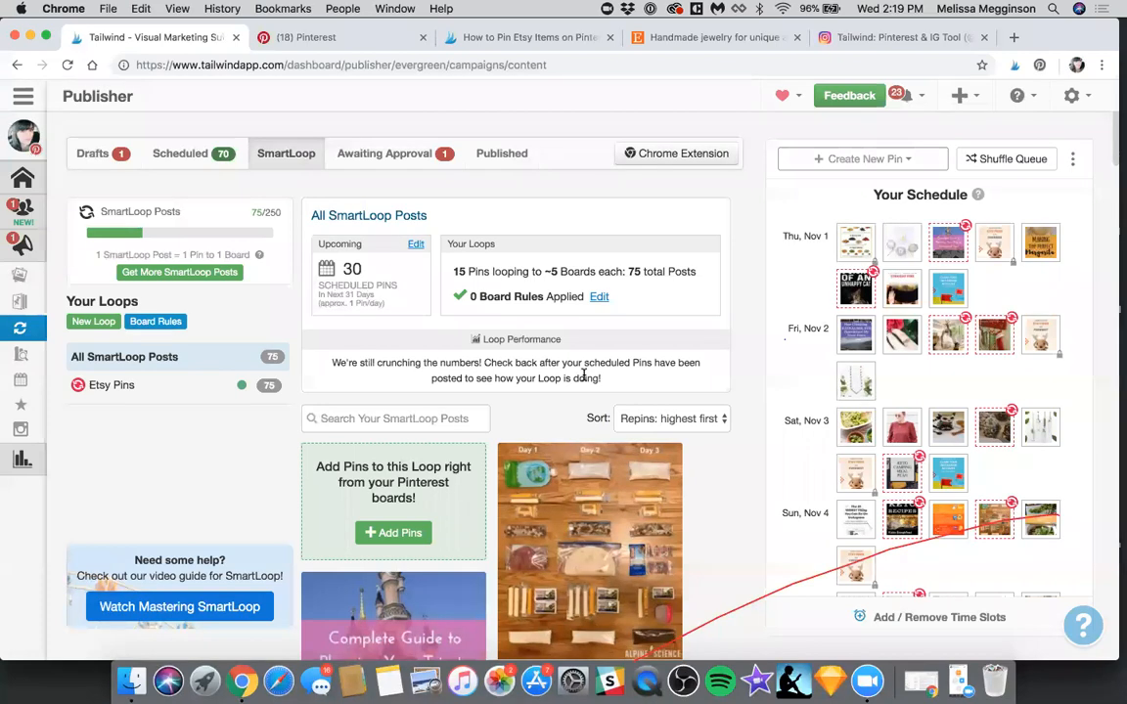
scroll(529, 431, down, 5)
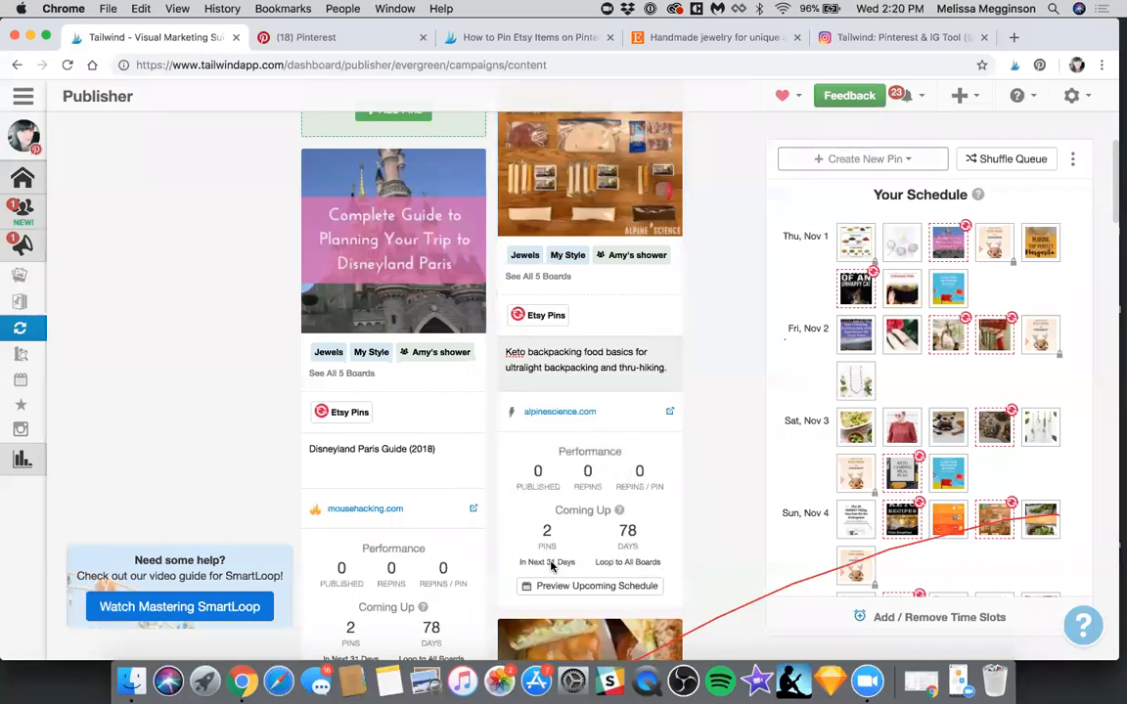
mouse_move(540, 562)
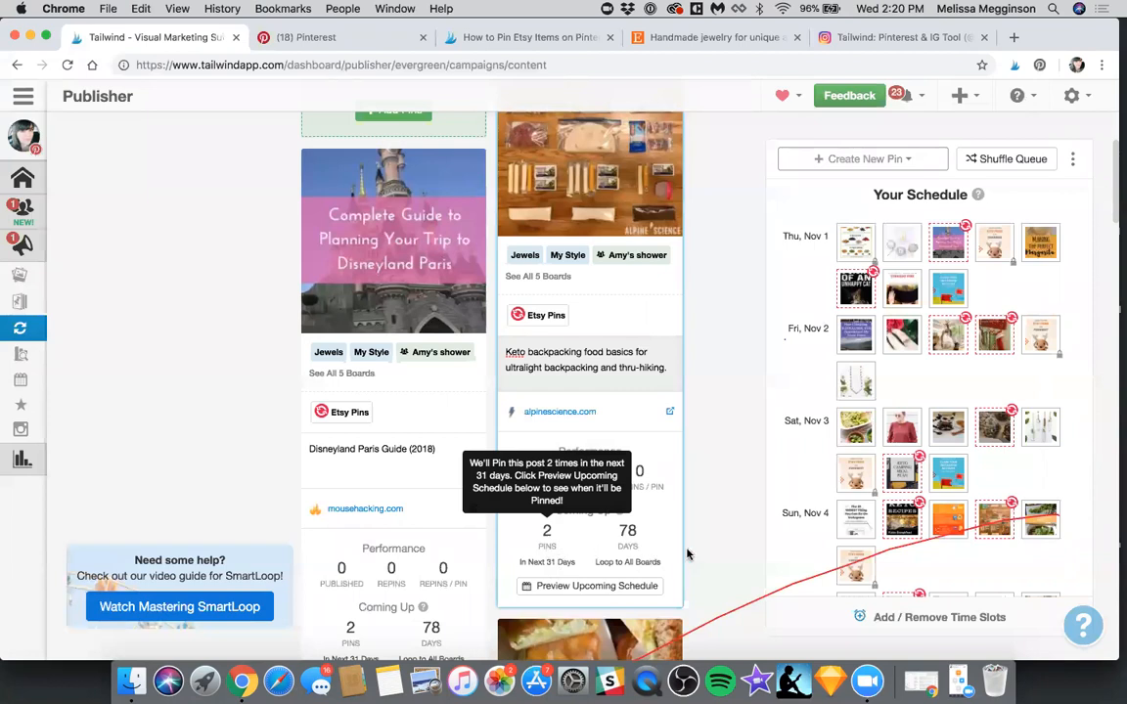
mouse_move(617, 560)
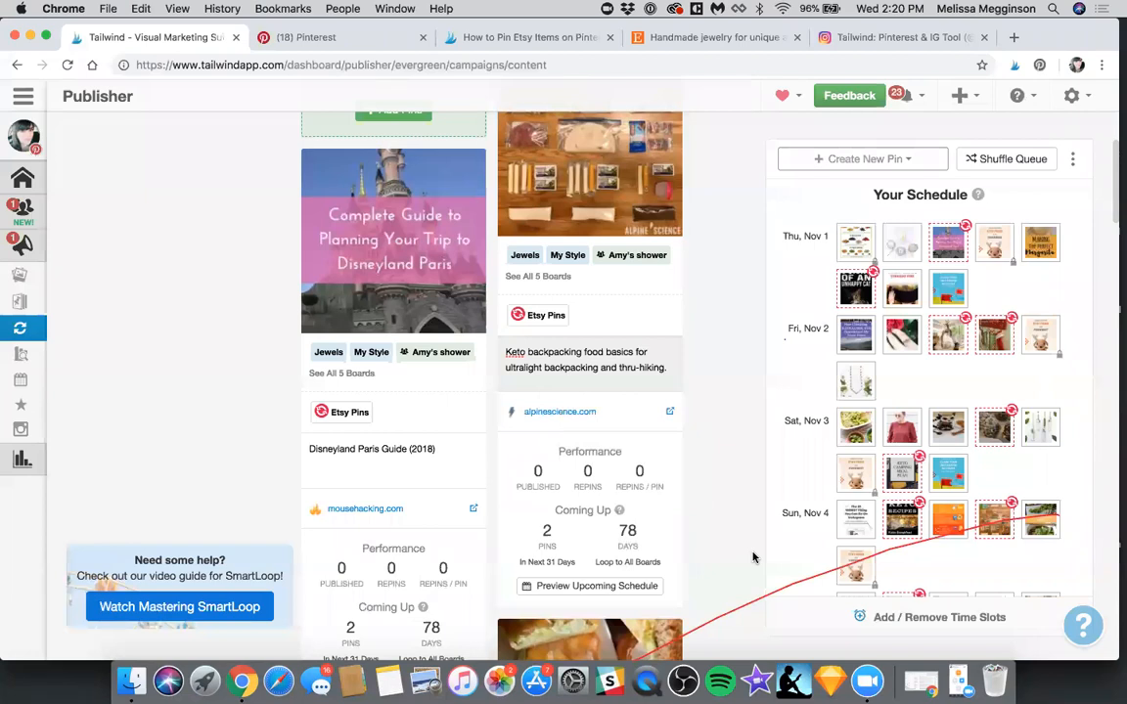
scroll(752, 557, down, 1)
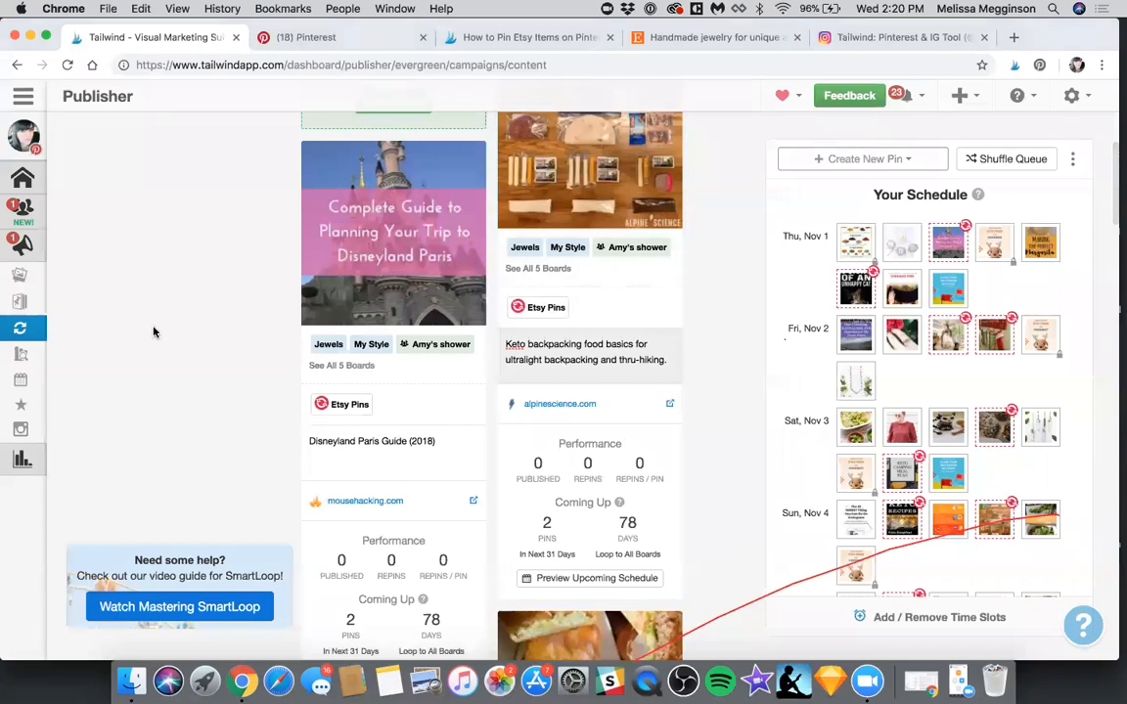
Switch to the Instagram account and open its Publisher drafts
mouse_move(32, 151)
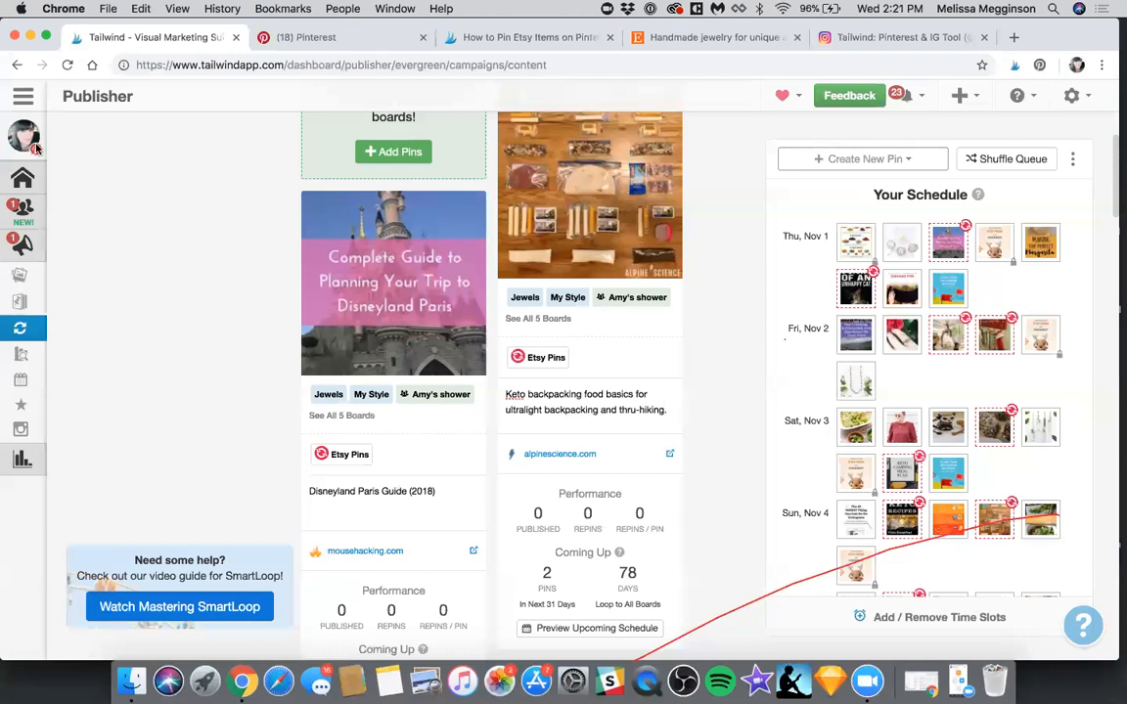
click(100, 200)
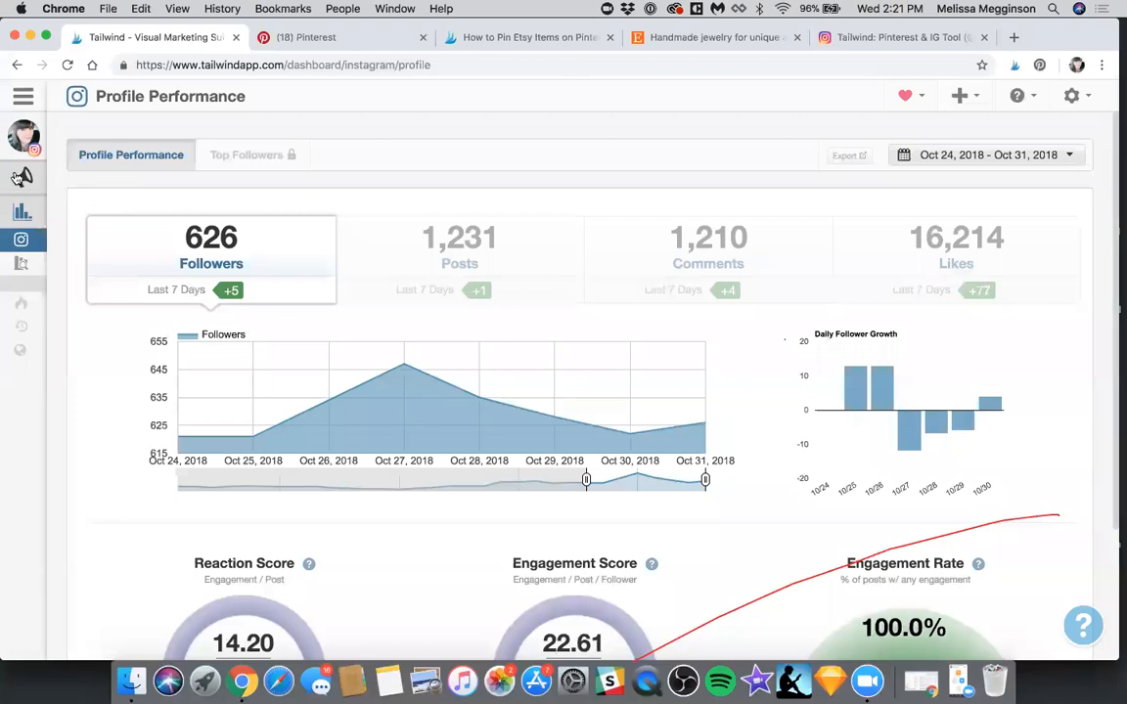
click(67, 201)
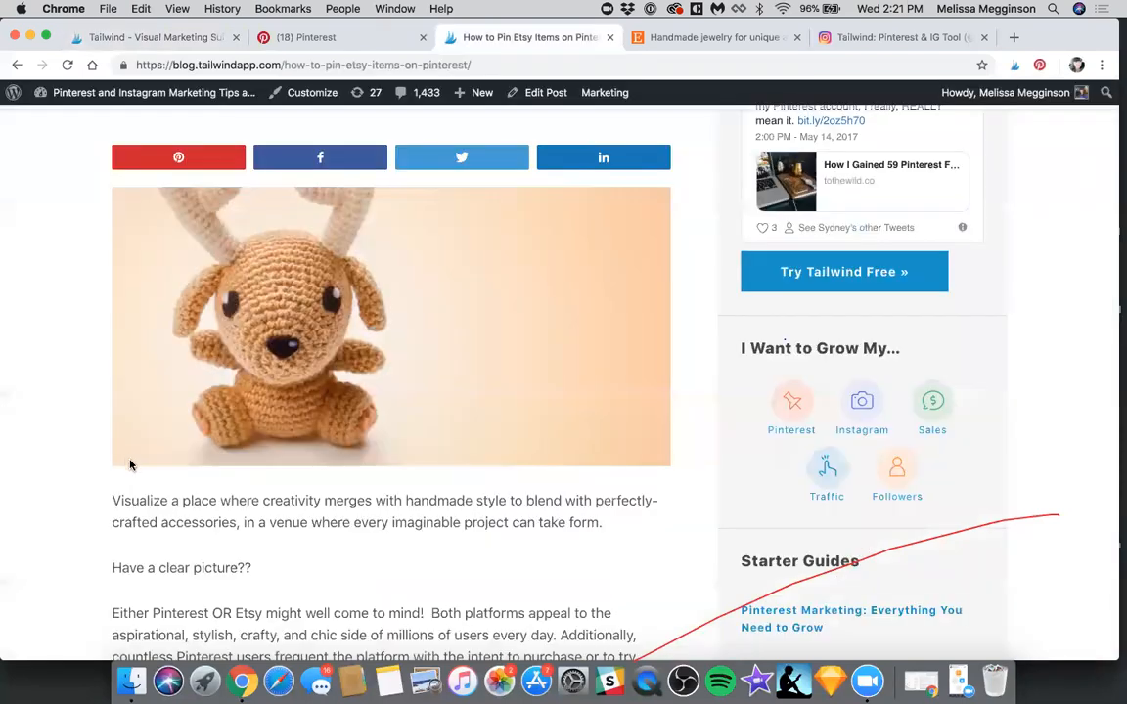
Go back to the MilayaDesigns Etsy shop and save the SELENE Choker image as an Instagram draft with Tailwind
key(ctrl+Tab)
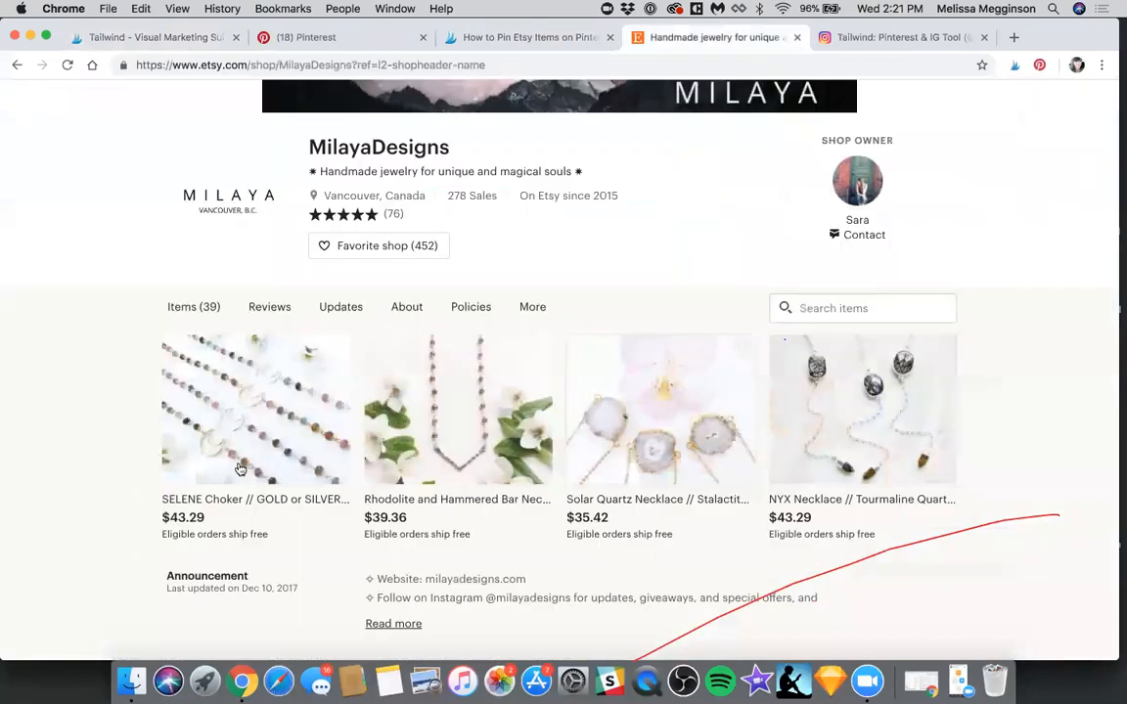
scroll(204, 426, down, 1)
click(204, 426)
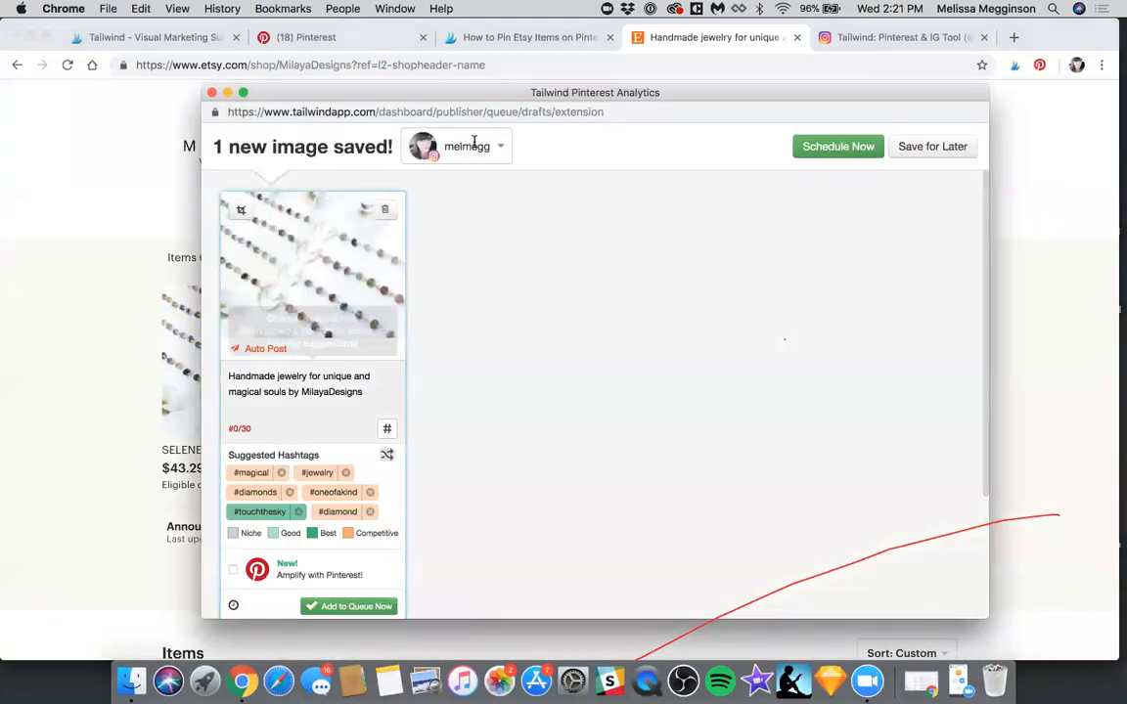
Check the draft's account-moving options, Auto Post method and suggested hashtags
click(476, 145)
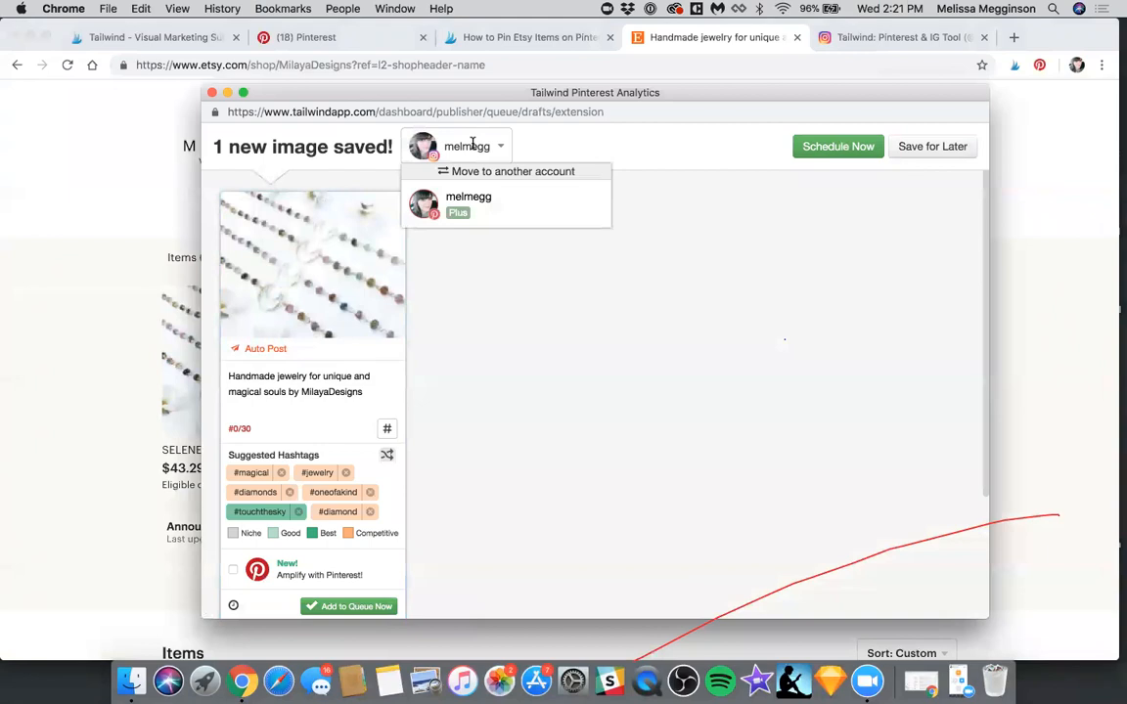
click(268, 346)
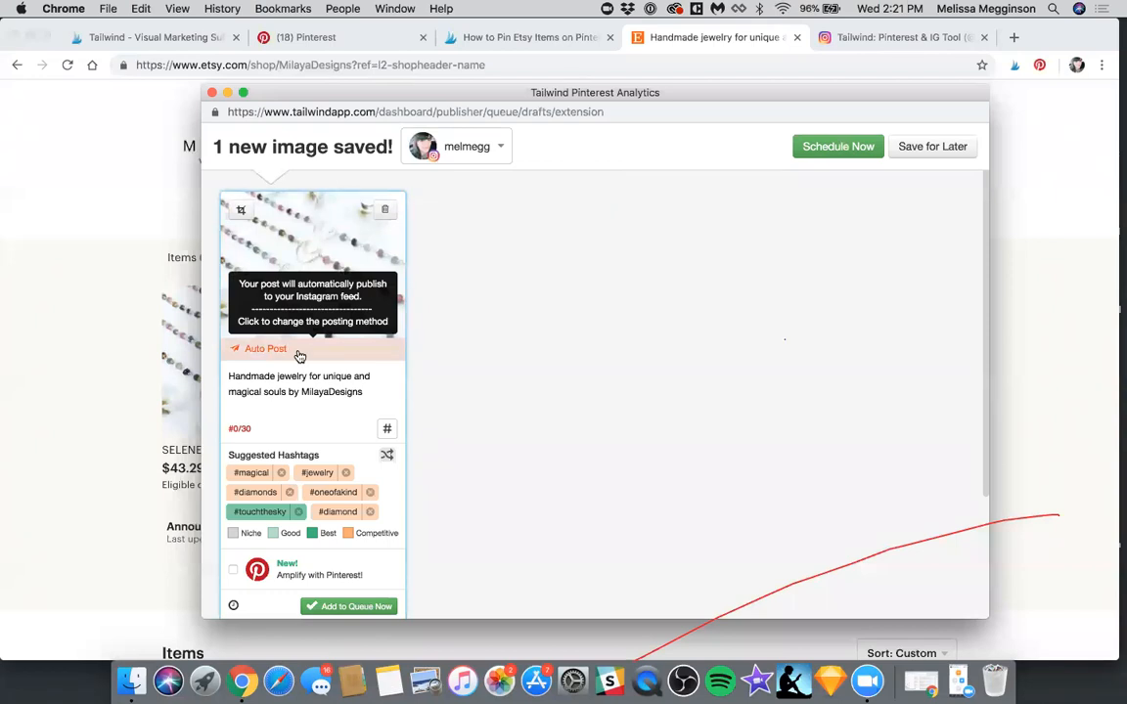
scroll(378, 375, down, 2)
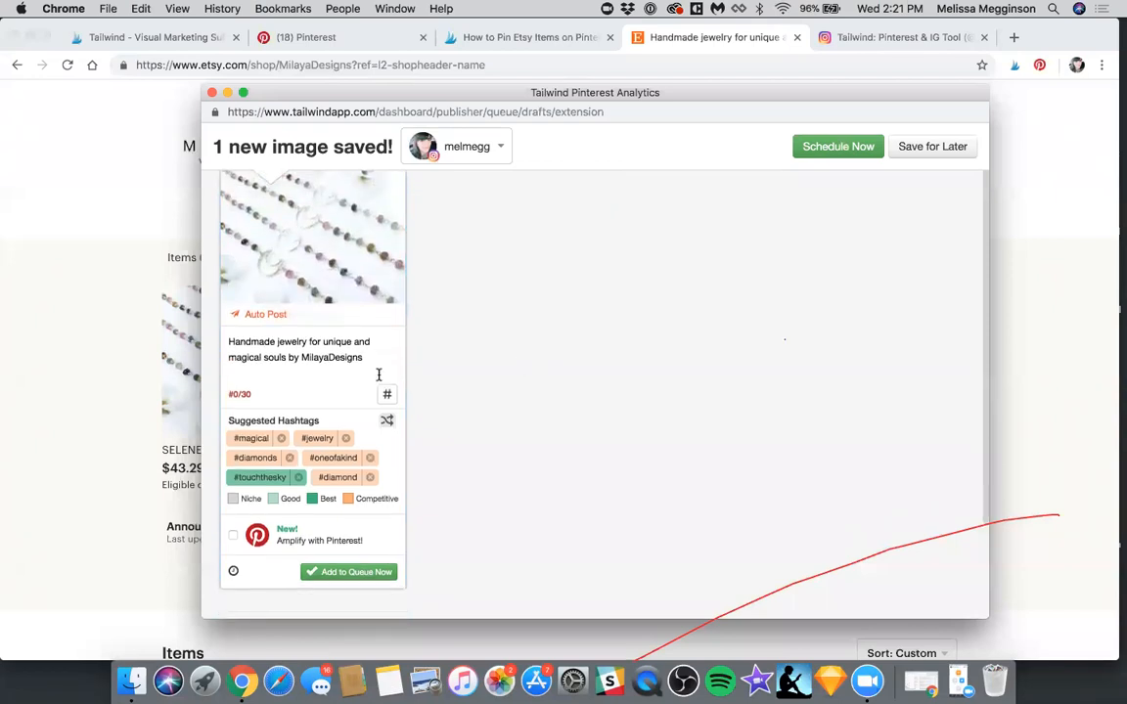
Add blank lines below the Instagram draft's caption text and insert the suggested hashtags #magical and #mystical
click(379, 375)
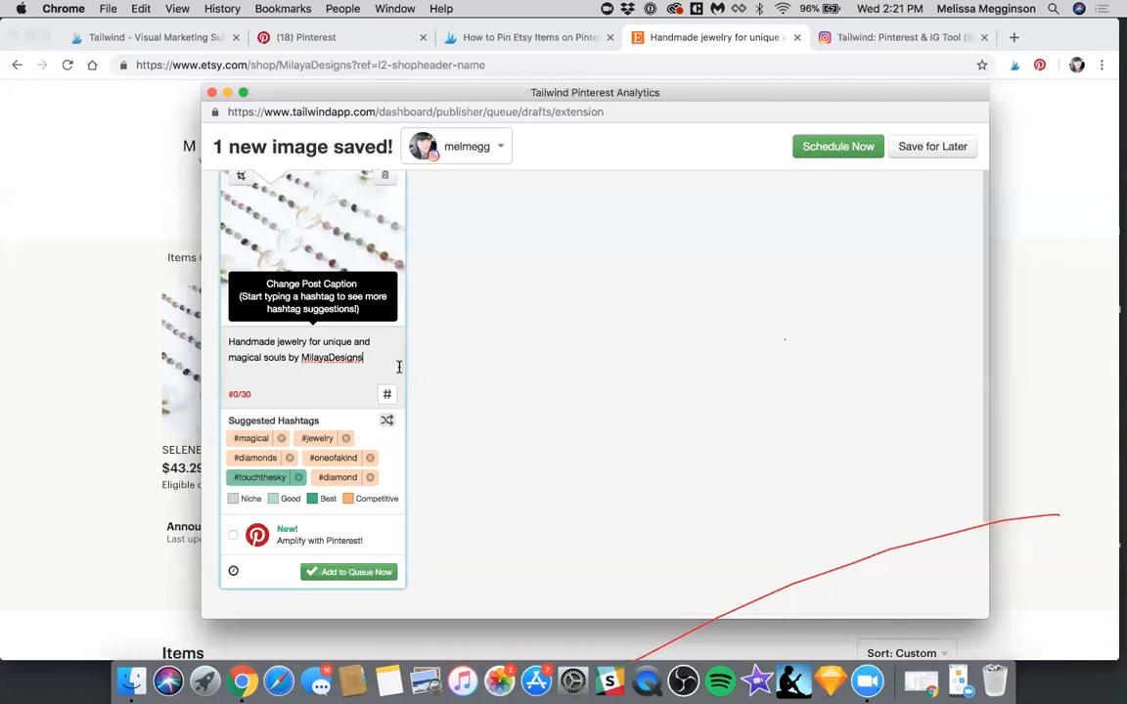
key(super+a)
click(291, 373)
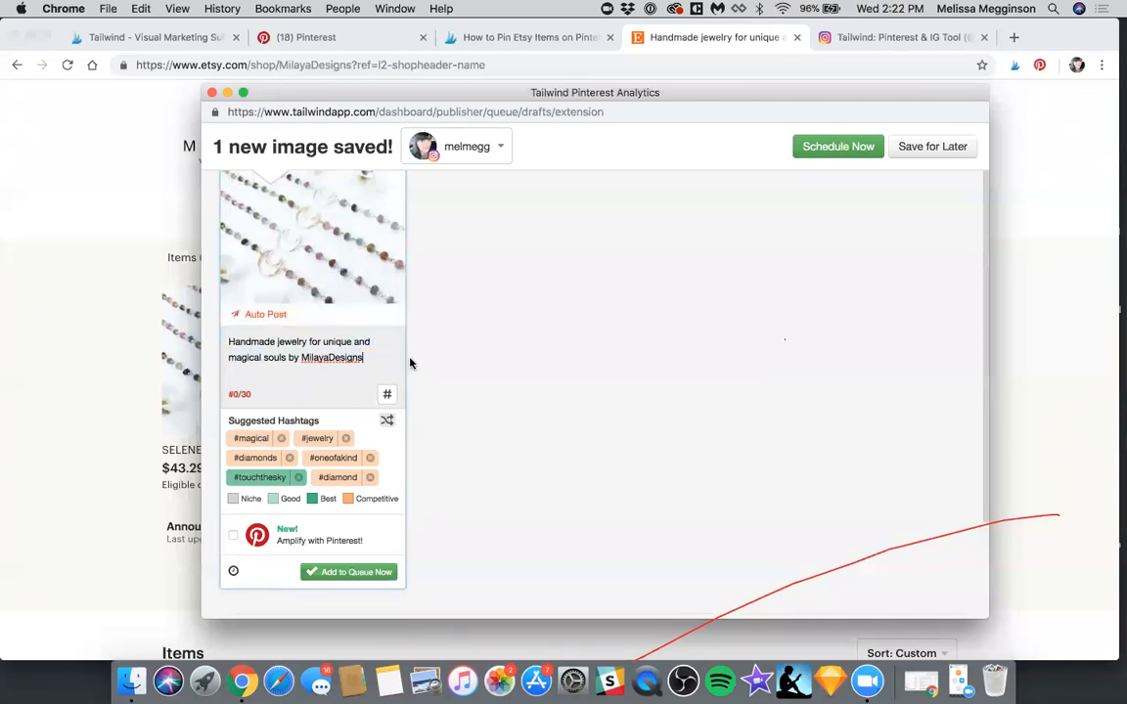
key(Return)
key(Return)
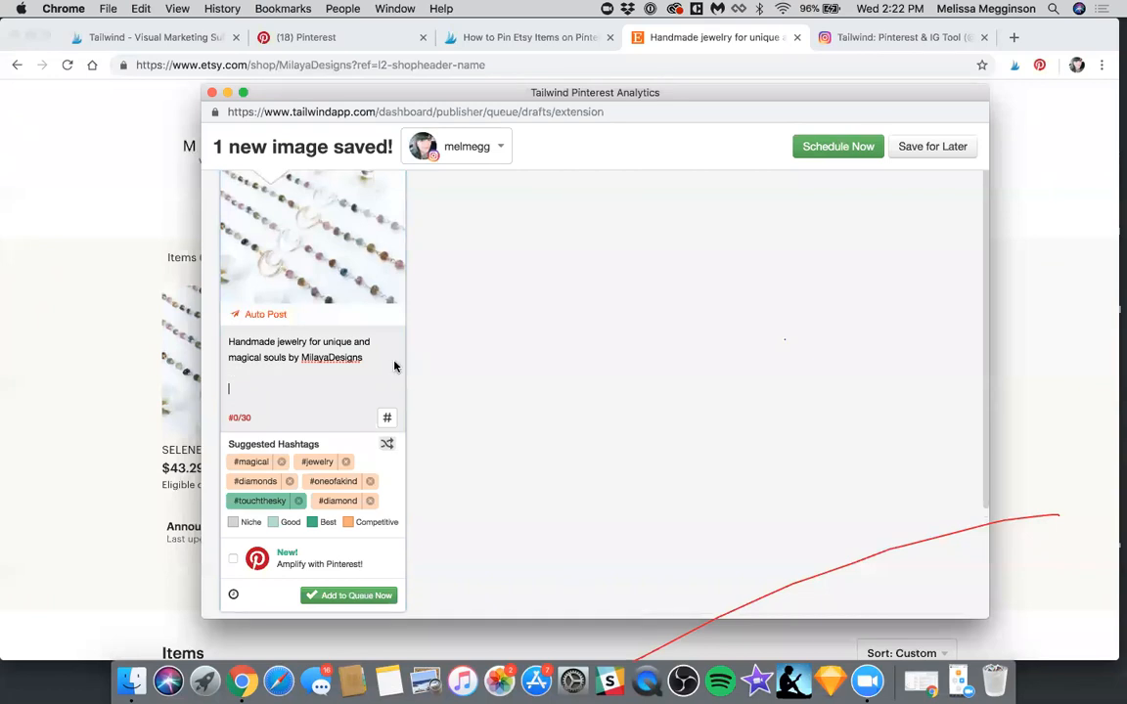
click(243, 468)
click(251, 475)
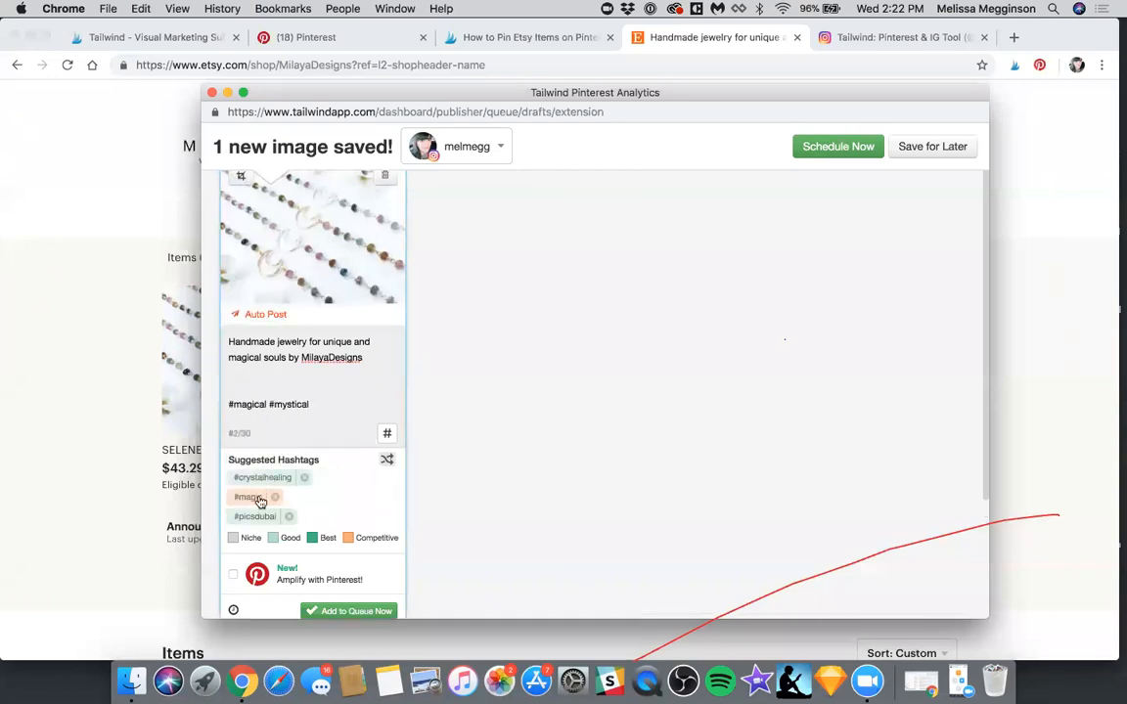
click(254, 517)
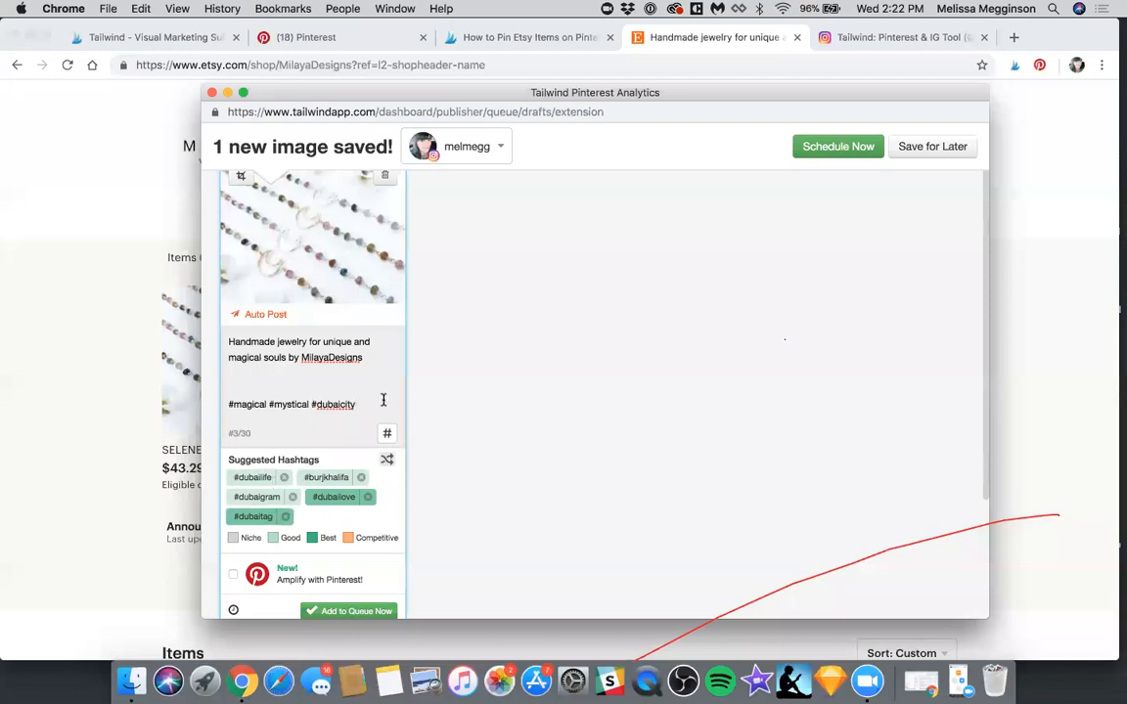
drag(356, 404, 277, 404)
key(BackSpace)
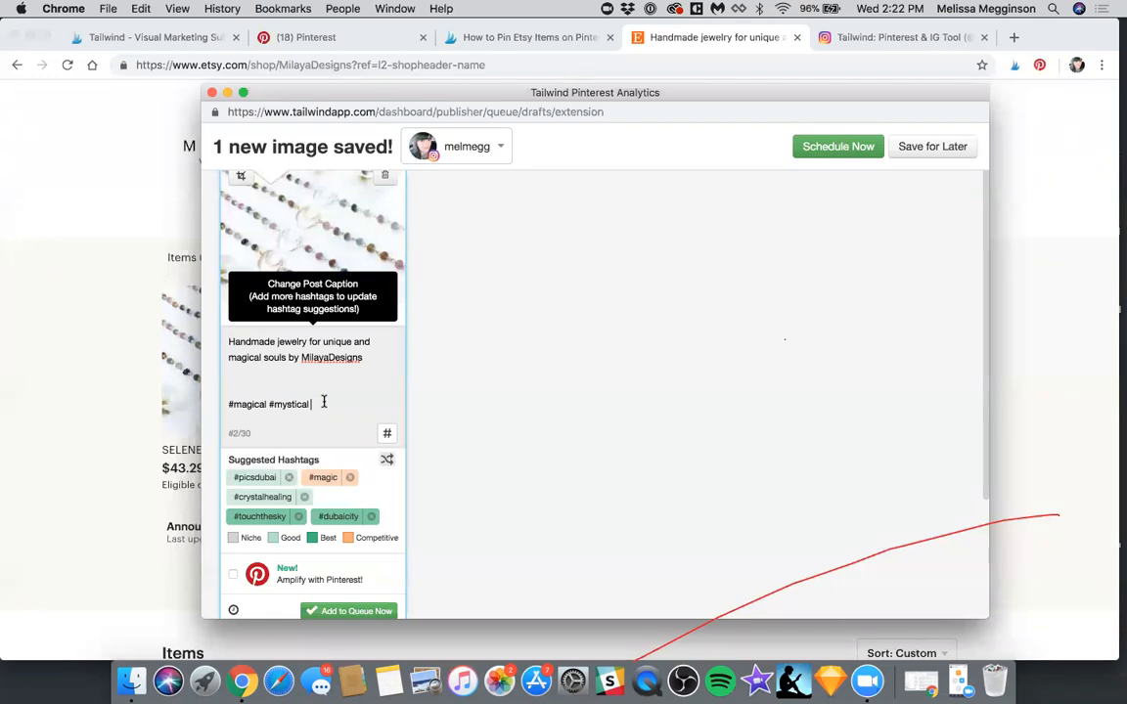
Add the suggested hashtags #crystalhealing, #touchthesky, #crystalenergy, #crystalshop, #fairy and #healingcrystals to the caption
click(275, 500)
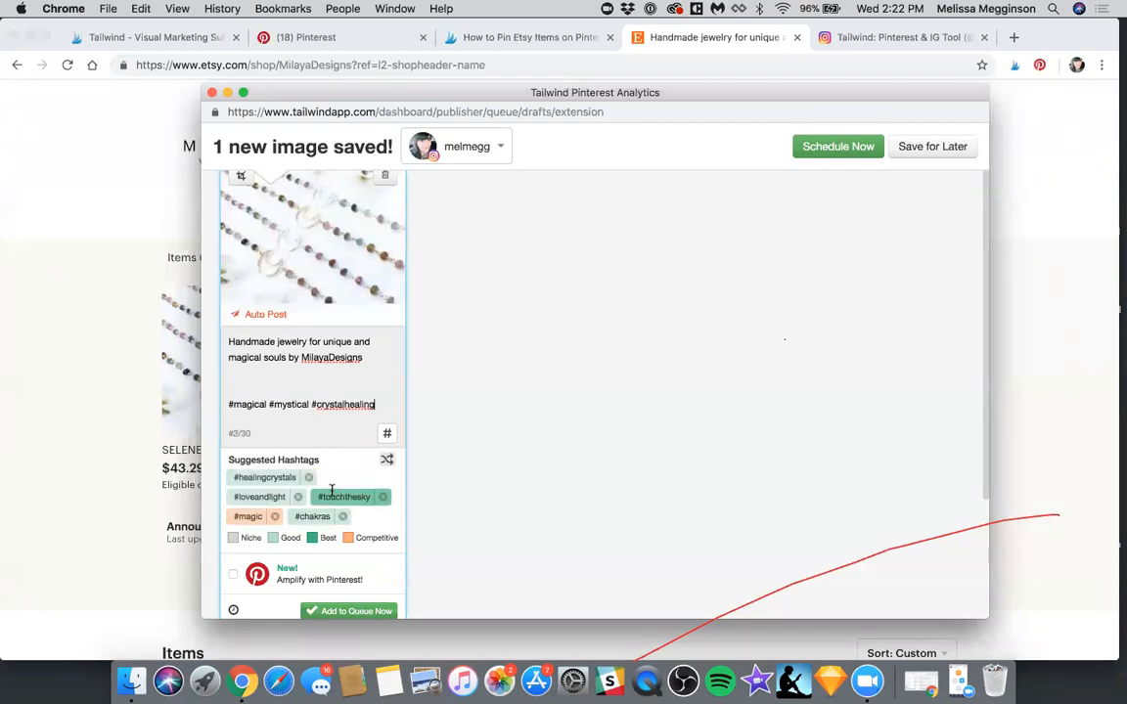
click(331, 495)
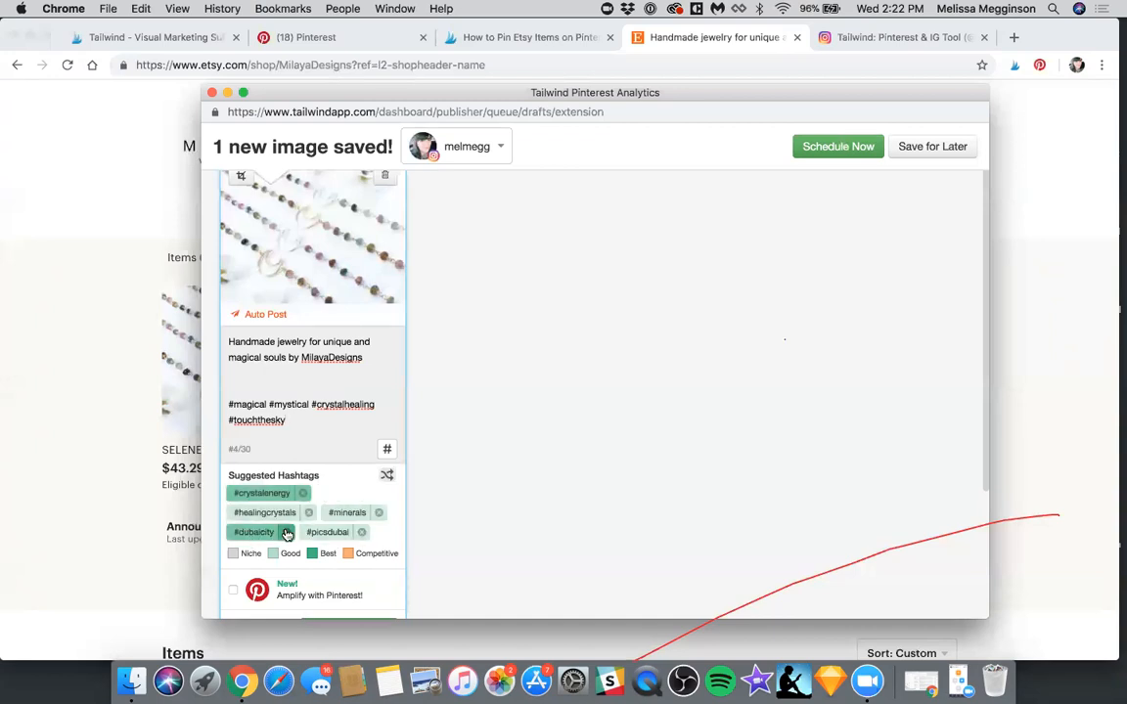
click(288, 533)
click(273, 495)
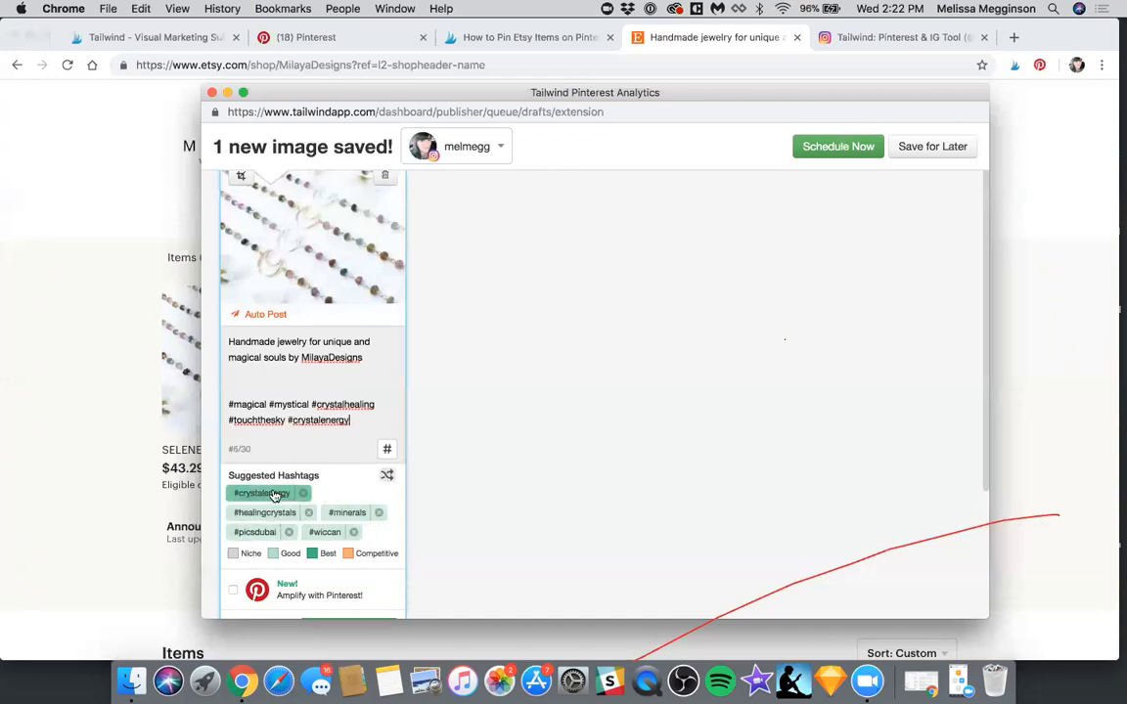
click(328, 511)
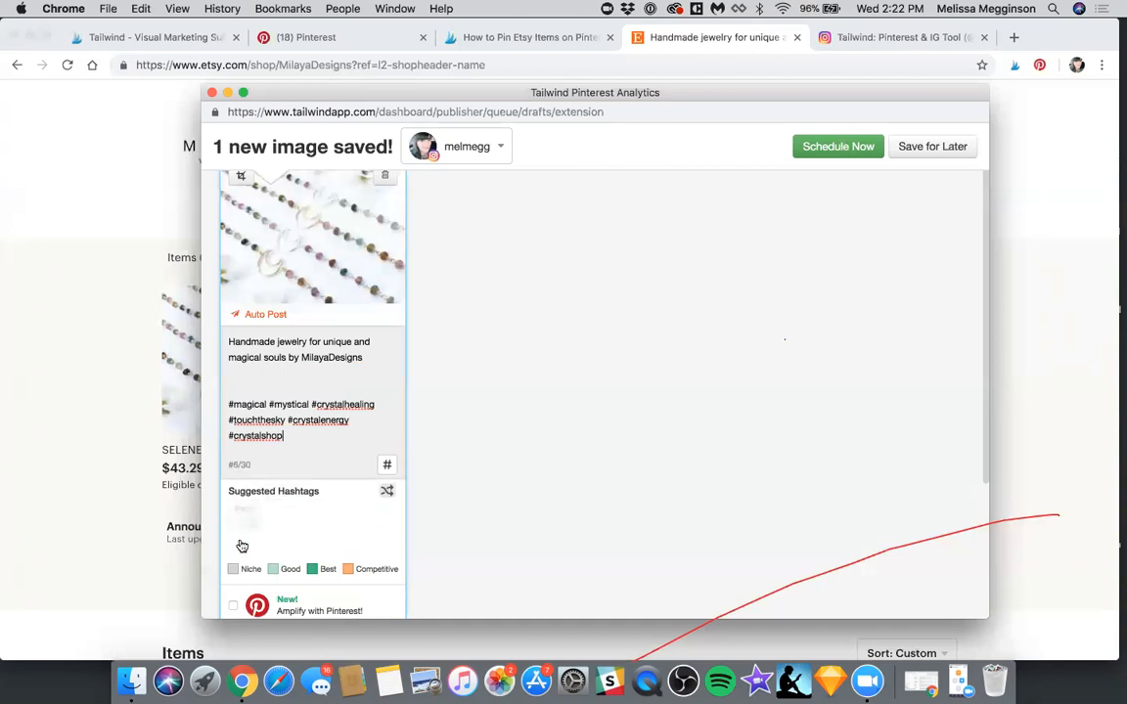
click(247, 530)
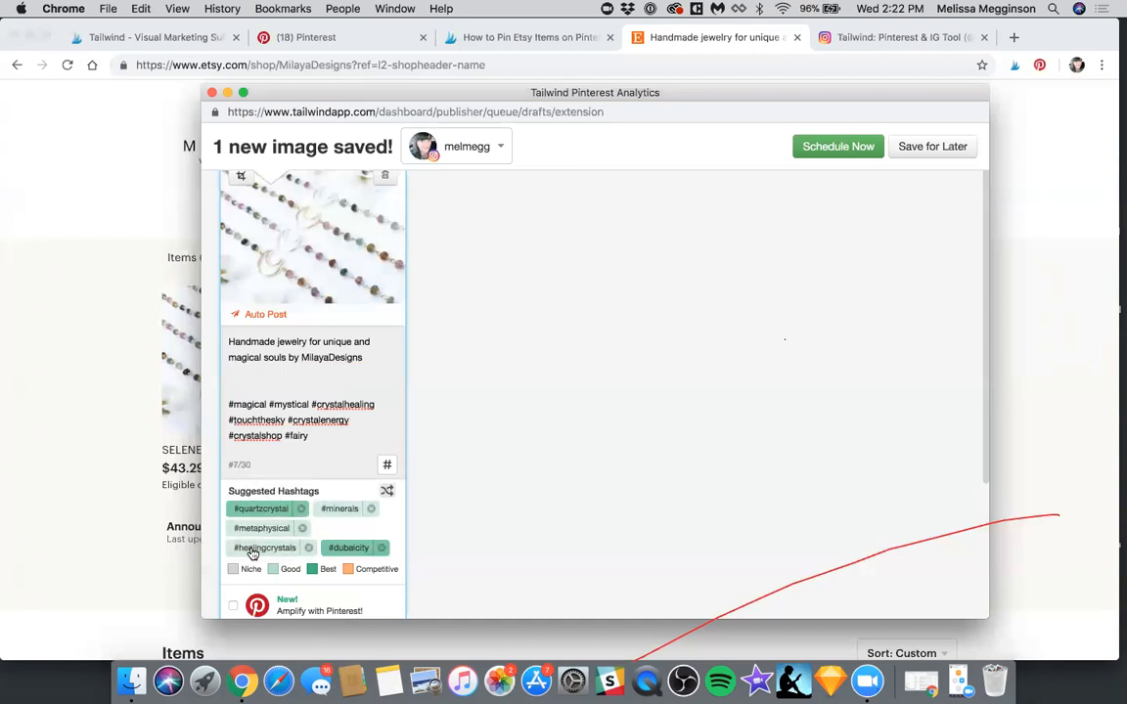
click(253, 550)
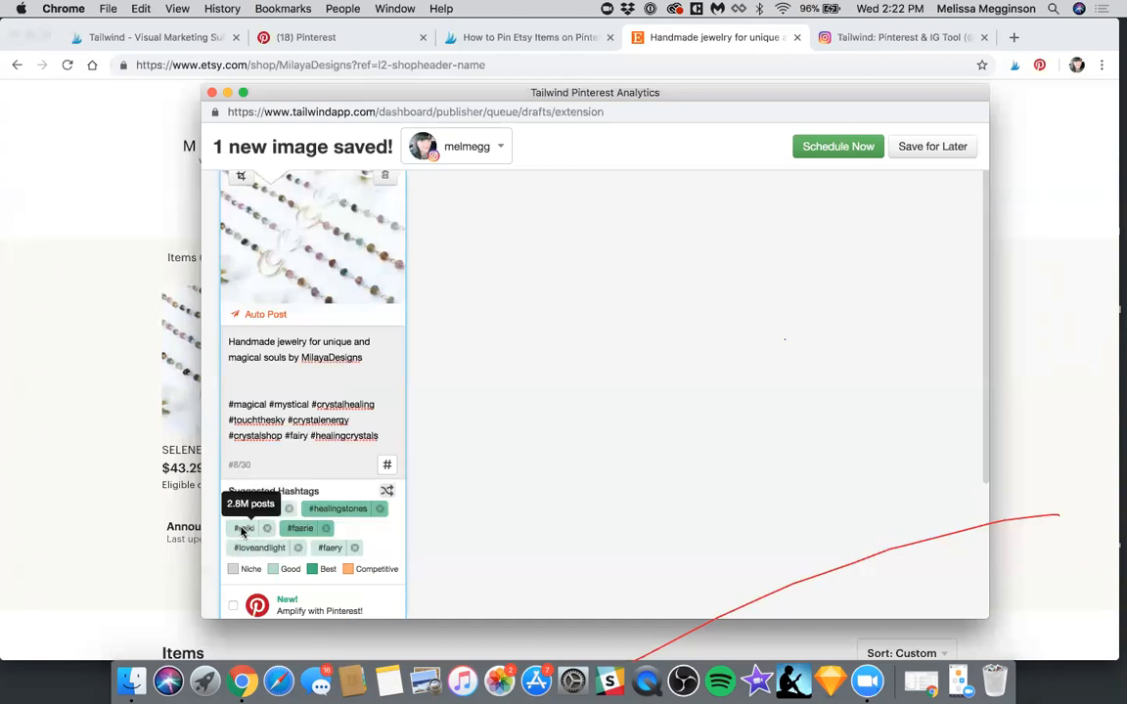
Add the suggested hashtags #reiki, #fantasy, #fairytale, #healingstones, #amethyst, #metaphysical, #crystaljewelry and #rockhound to the caption
click(246, 532)
click(245, 533)
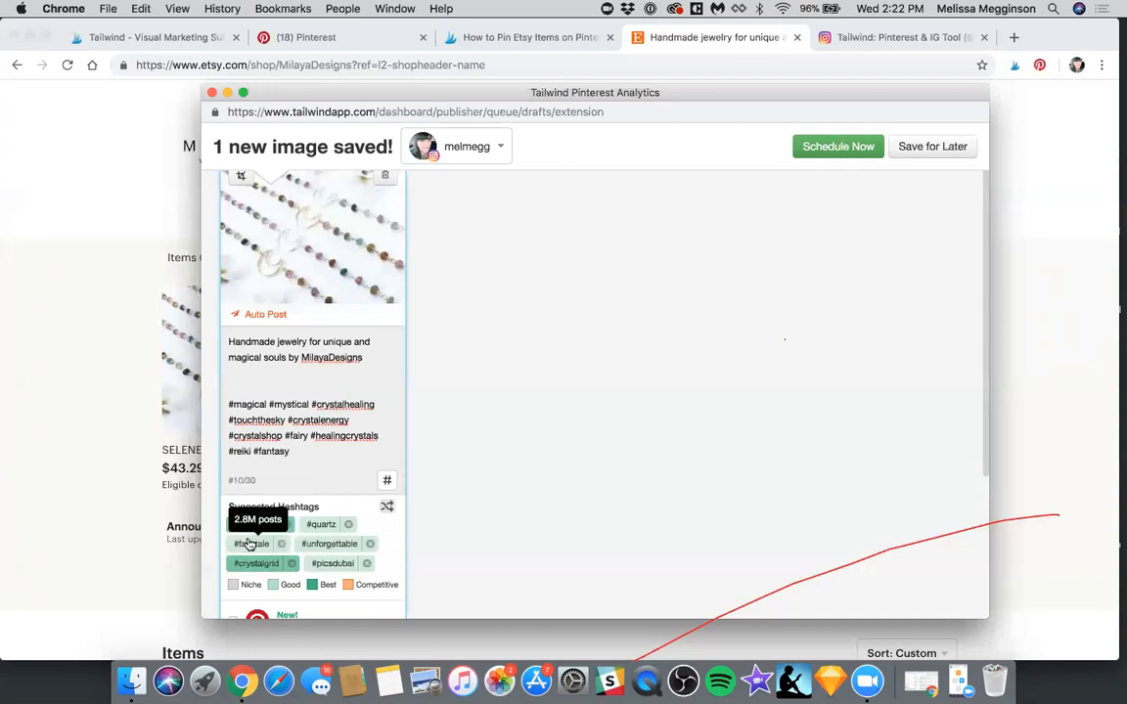
click(250, 544)
click(249, 541)
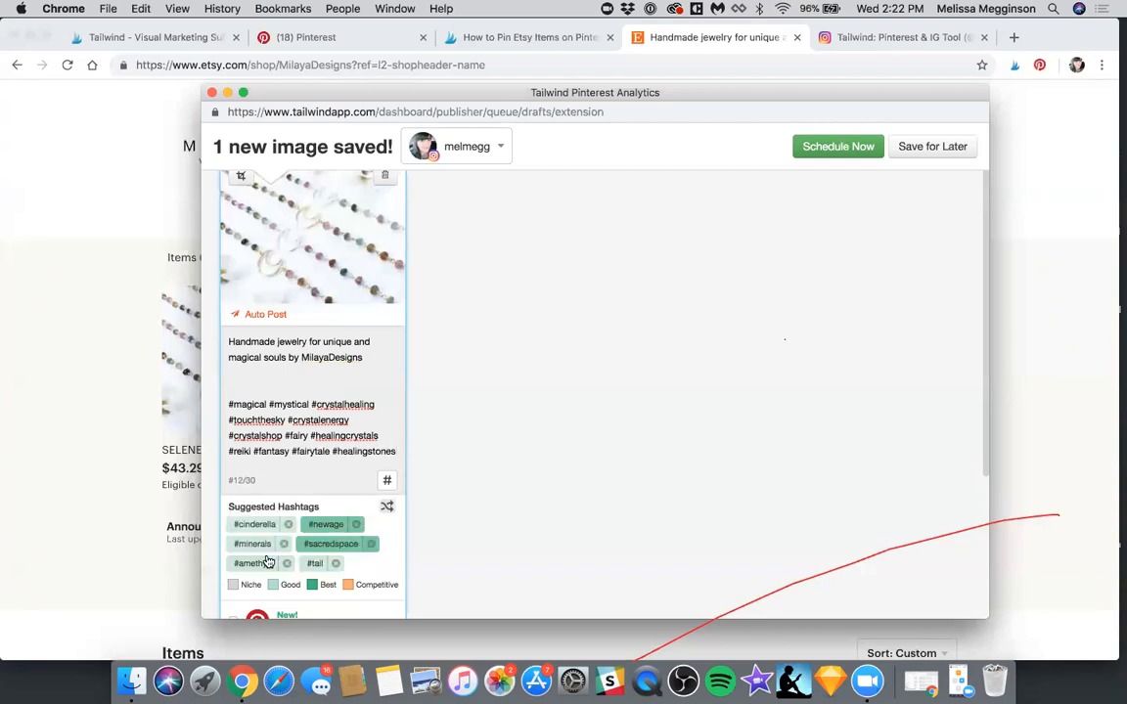
click(247, 561)
click(246, 577)
click(248, 579)
click(246, 579)
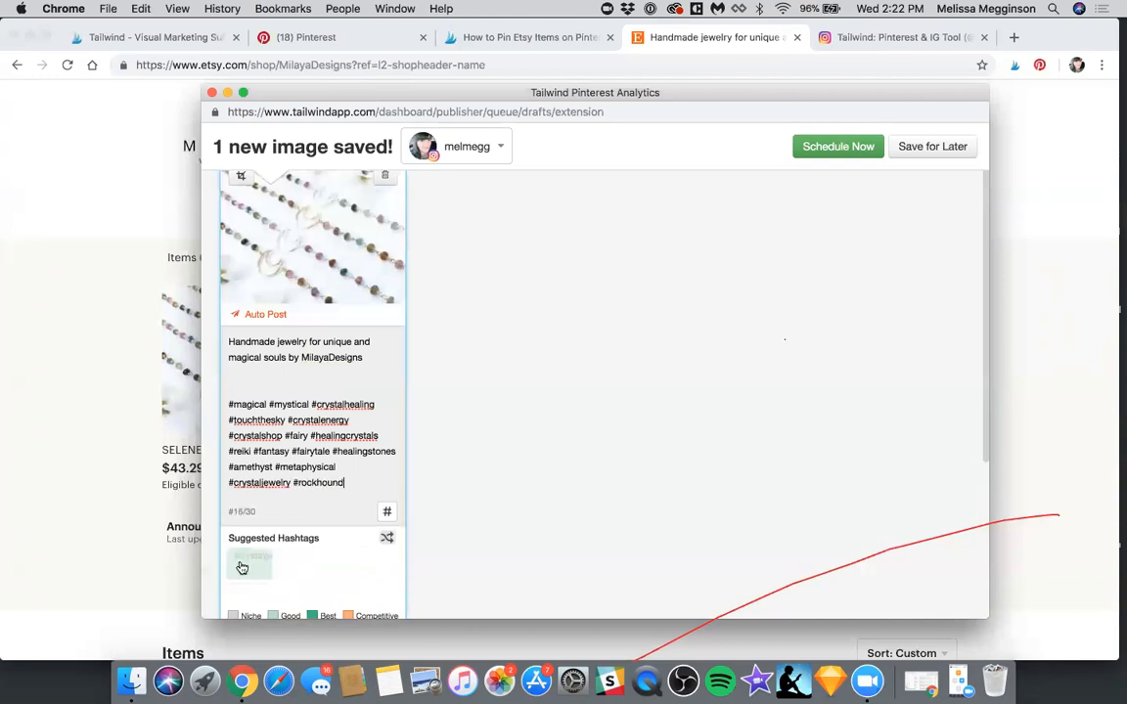
Add the suggested hashtags #altar, #magic, #crystalgrid, #metalsmith and #minerals to the caption
click(242, 590)
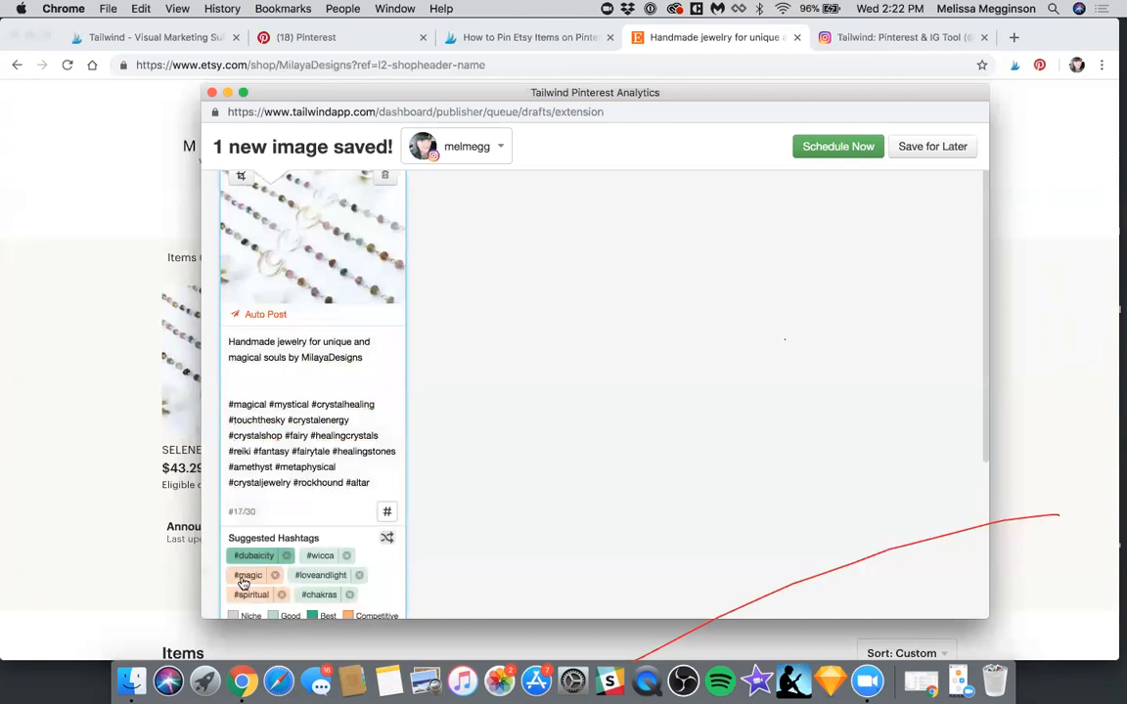
click(246, 579)
scroll(247, 579, down, 4)
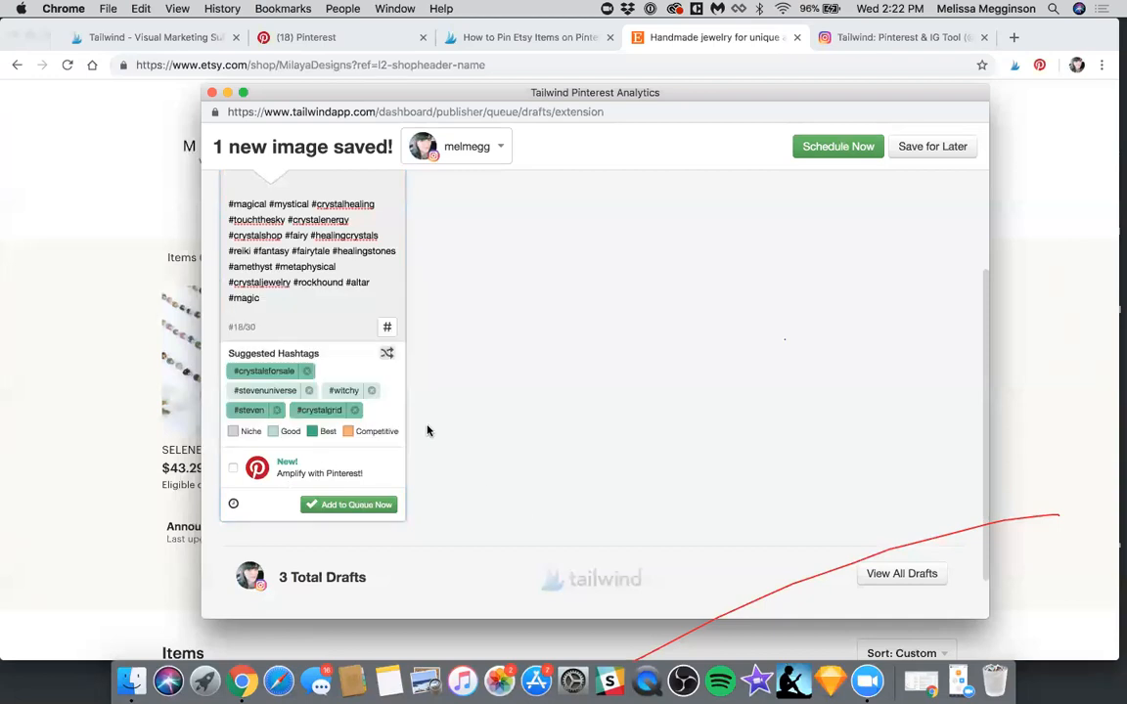
click(312, 412)
click(251, 390)
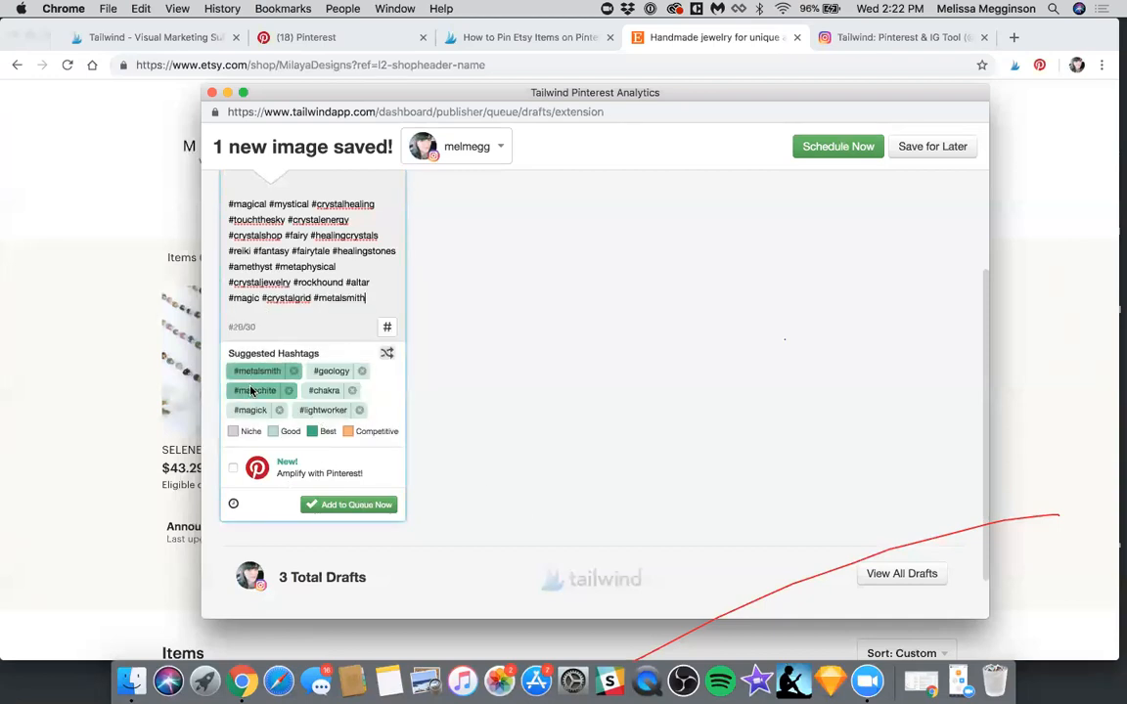
click(253, 410)
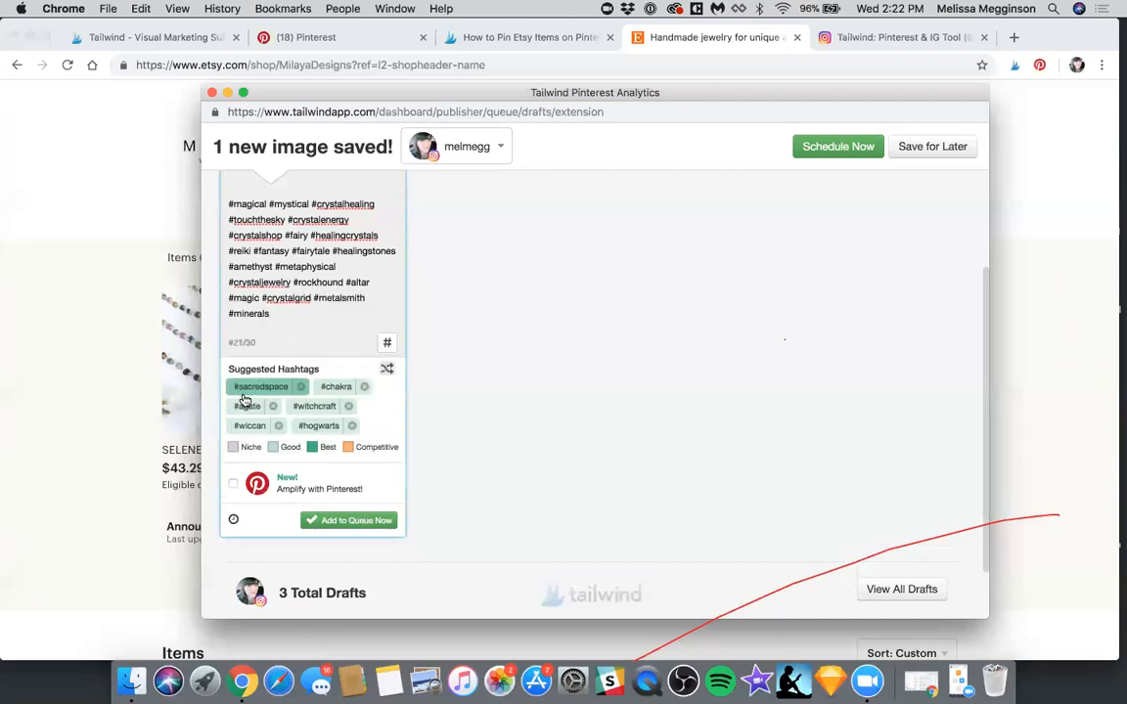
Add the suggested hashtags #sacredspace, #crystalsforsale, #gemstones, #quartz, #gemstone and #stevenuniverse to the caption
click(245, 396)
click(244, 425)
click(241, 429)
click(243, 424)
click(243, 428)
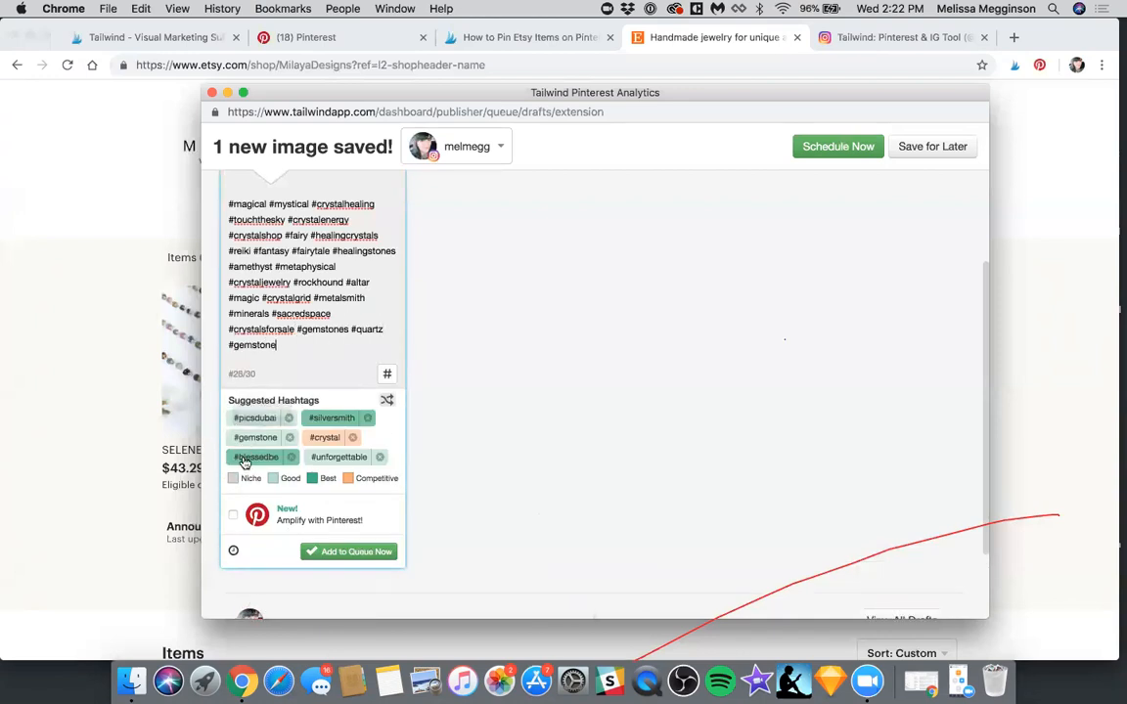
click(243, 431)
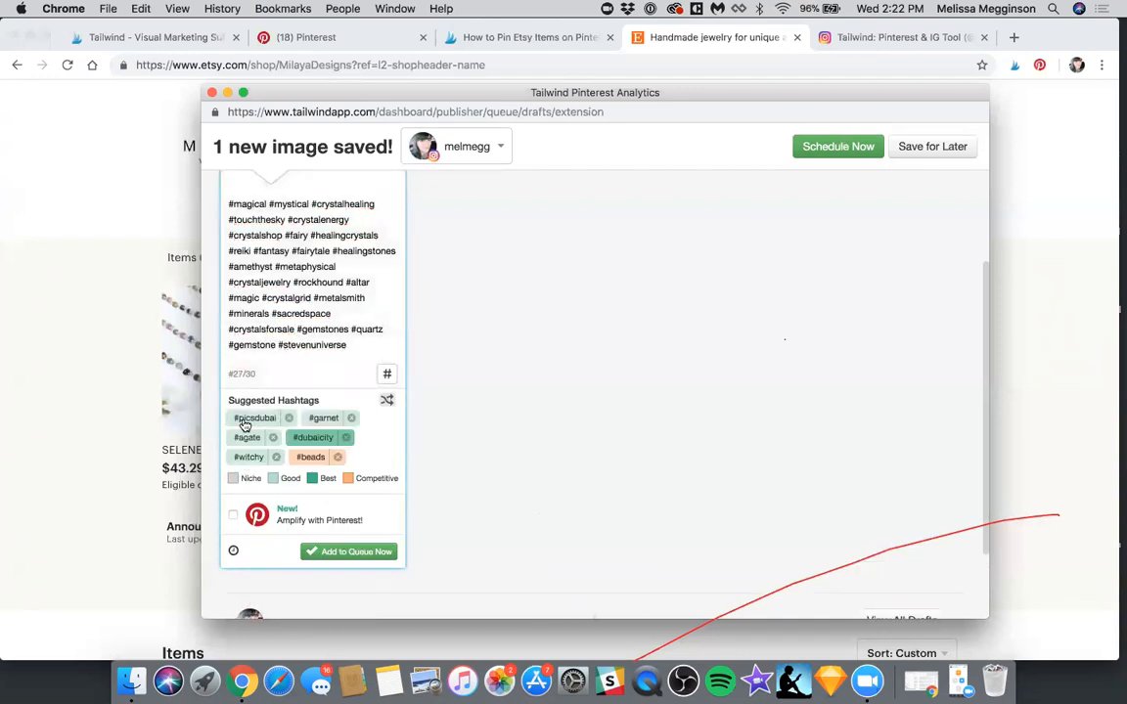
Add the suggested hashtags #picsdubai, #unforgettable, #crystalporn and #witch to the caption
click(244, 423)
click(244, 455)
click(245, 455)
click(247, 472)
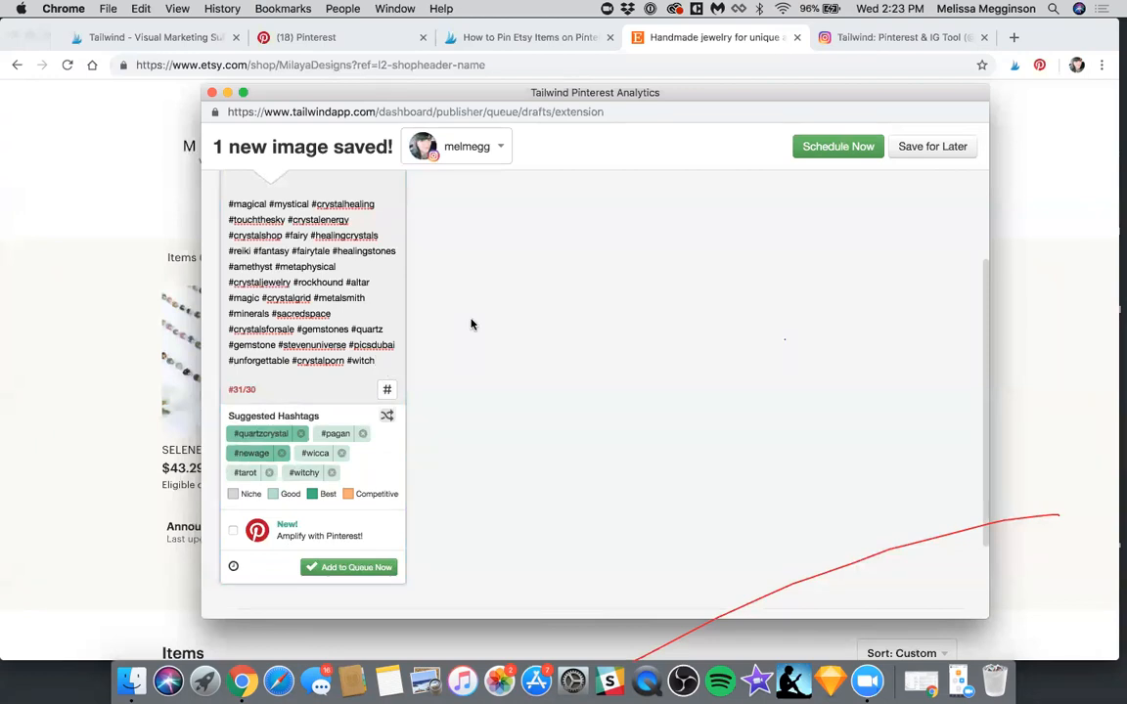
Check the caption's hashtag limit and delete #witch from the end of the caption
scroll(470, 325, up, 1)
scroll(470, 325, down, 1)
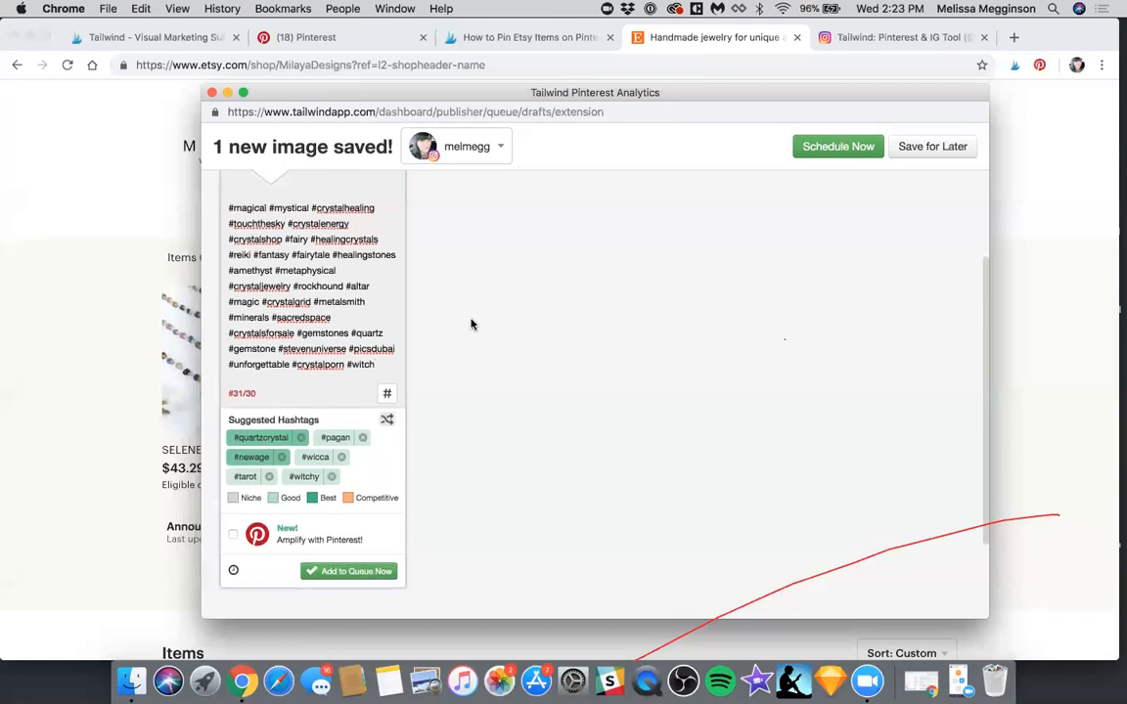
scroll(471, 325, up, 1)
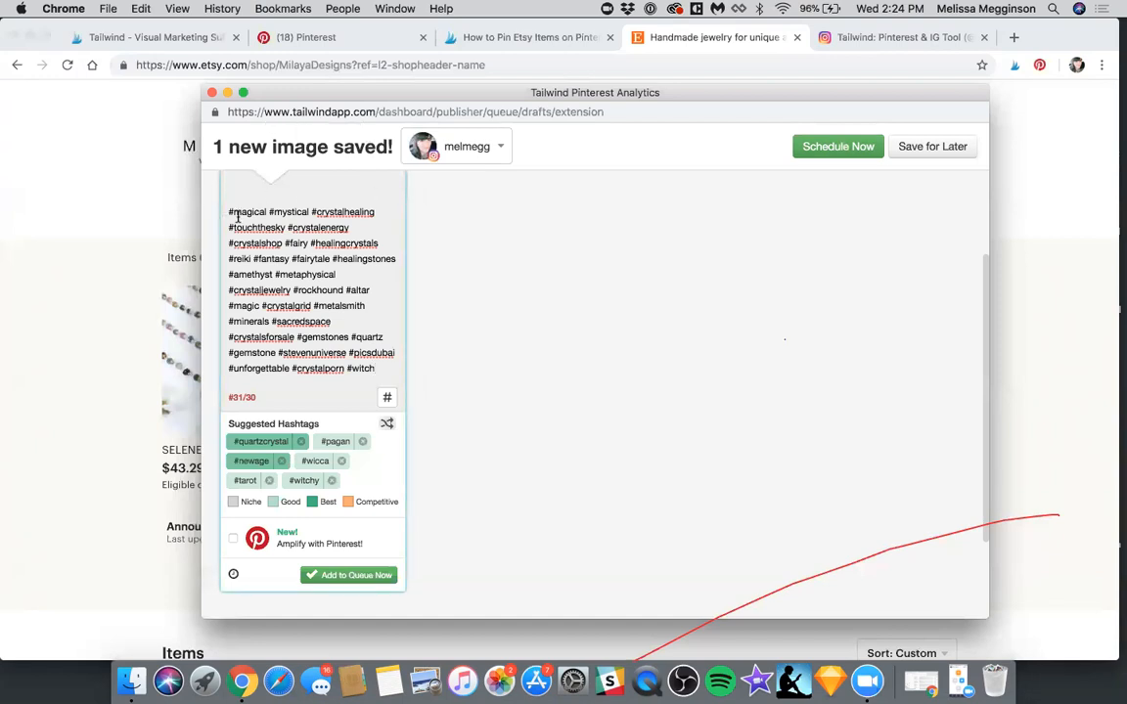
click(228, 395)
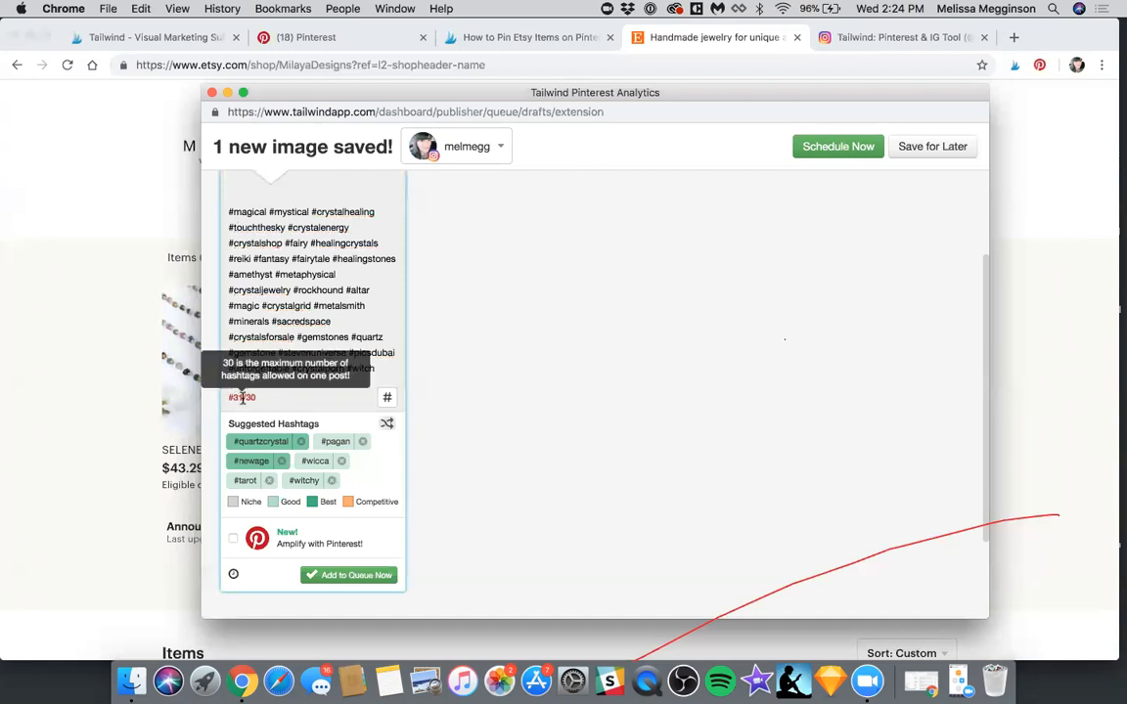
click(361, 368)
drag(375, 368, 348, 368)
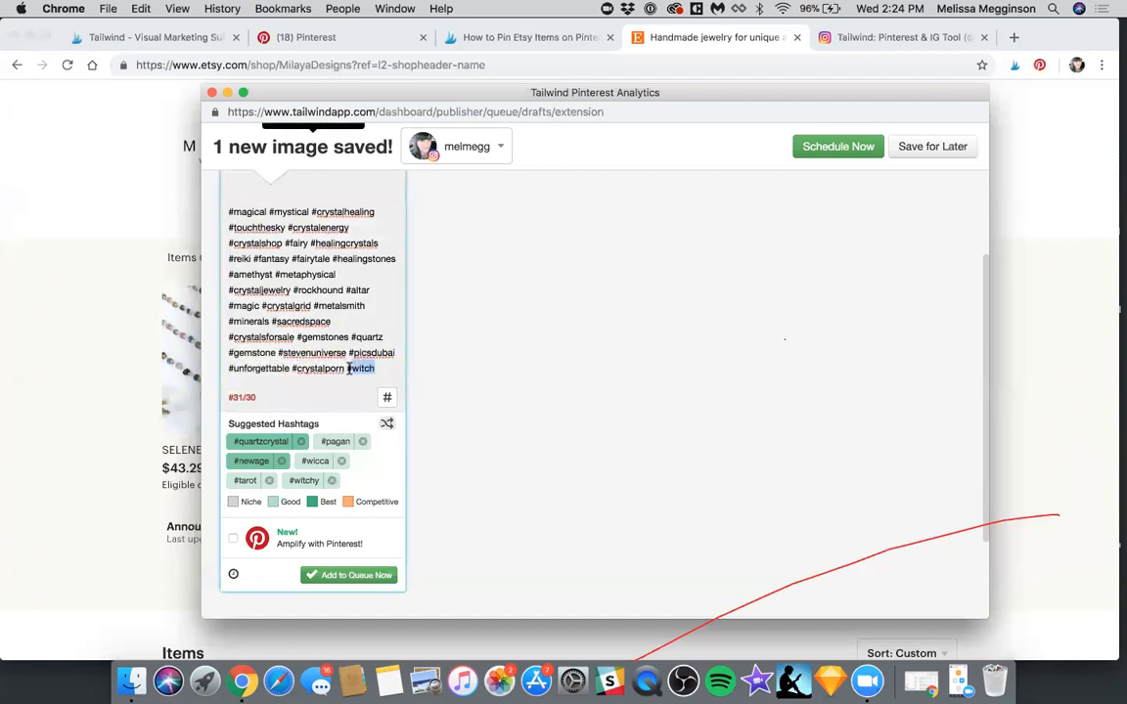
key(BackSpace)
Copy all hashtags from the caption and start a new hashtag list named Jewels
scroll(549, 339, up, 5)
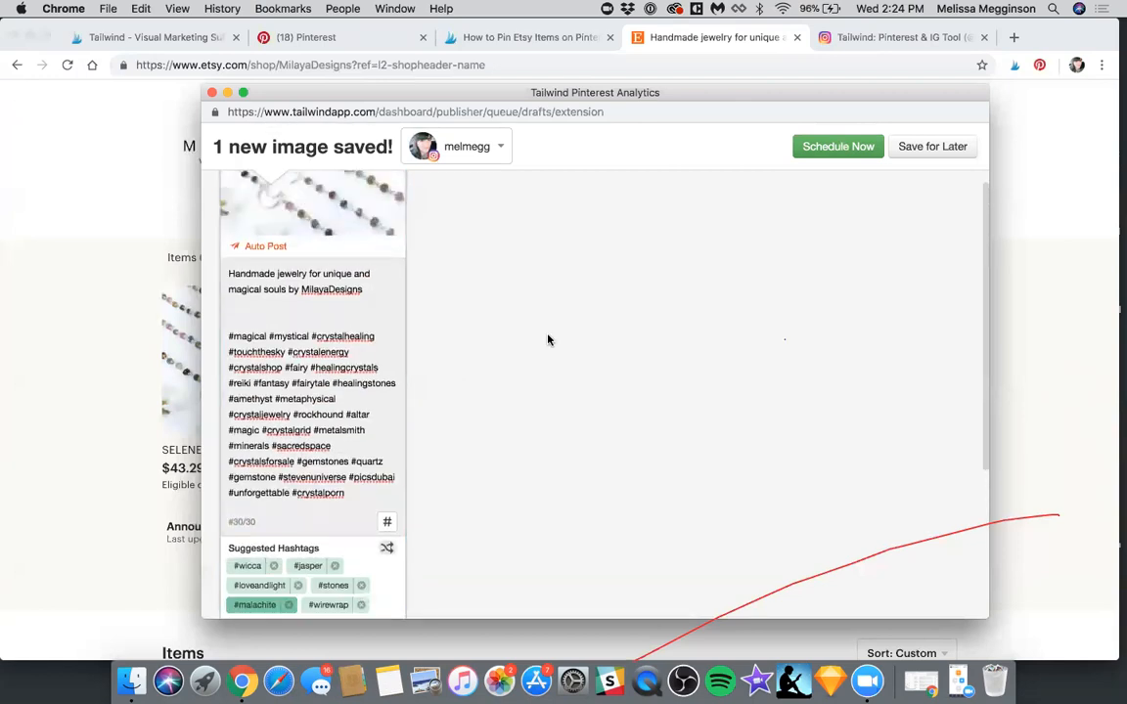
triple_click(248, 315)
click(386, 485)
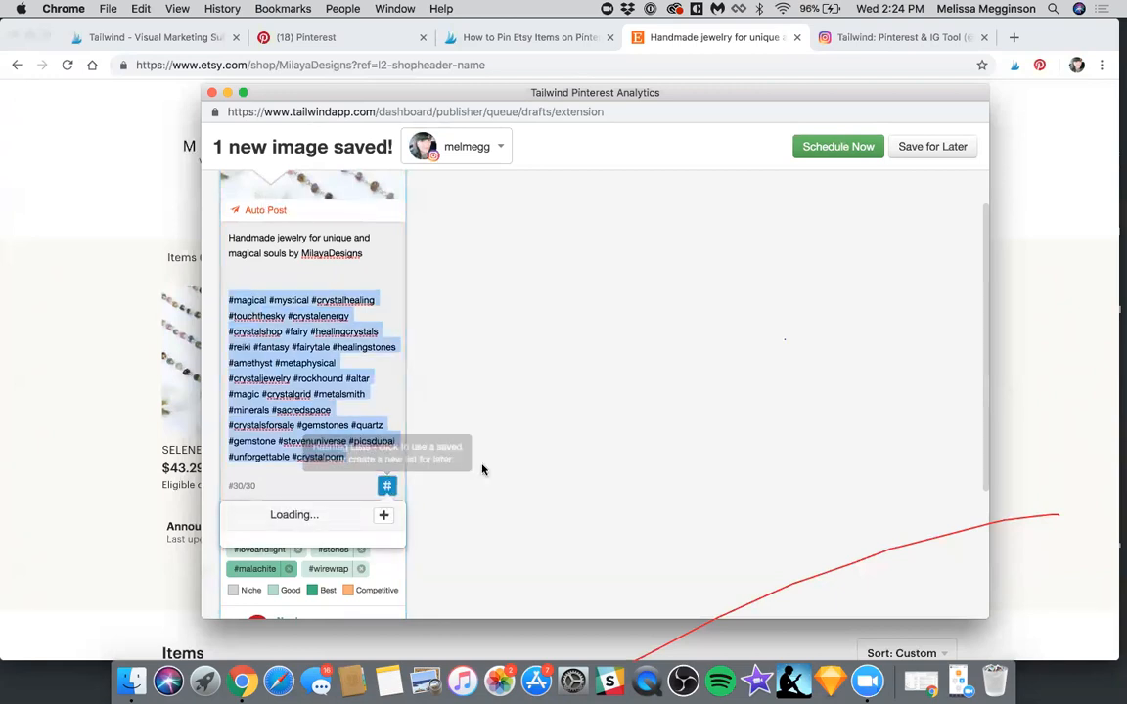
click(380, 383)
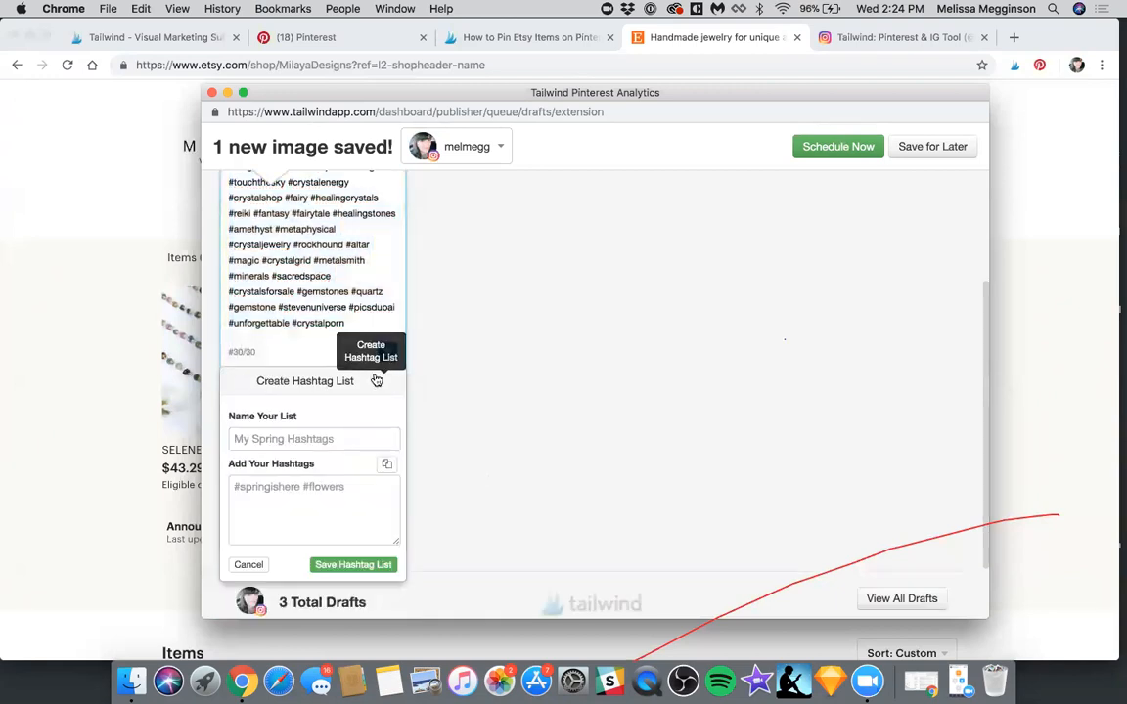
click(295, 440)
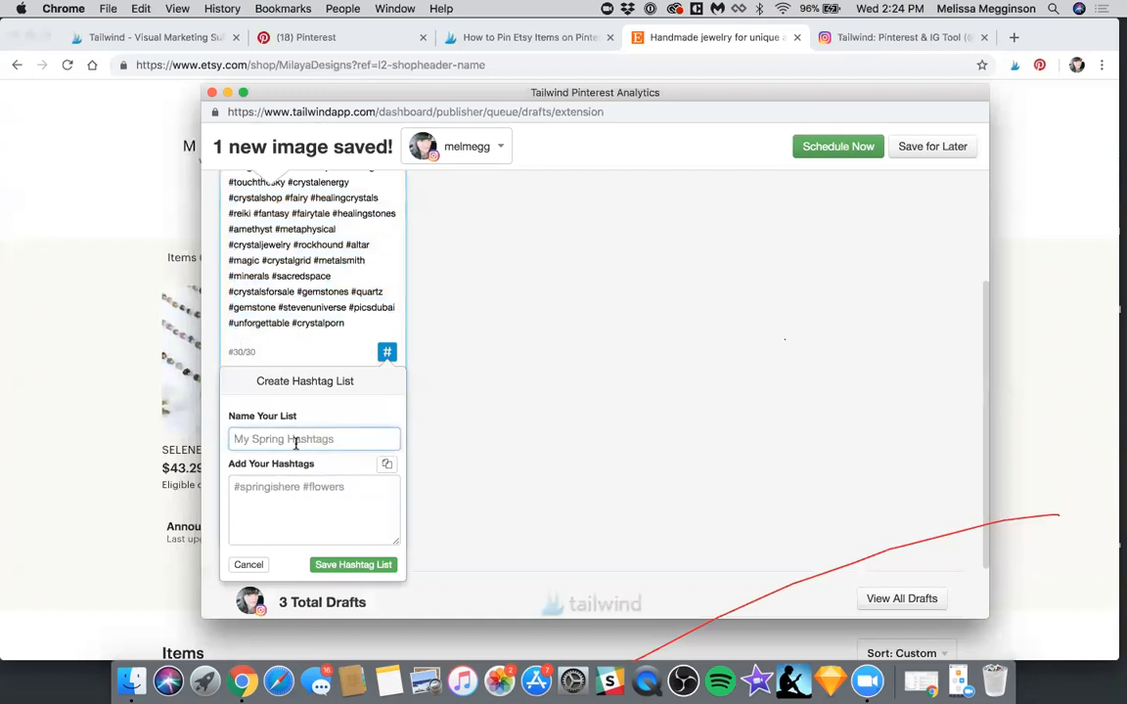
text(Jewl)
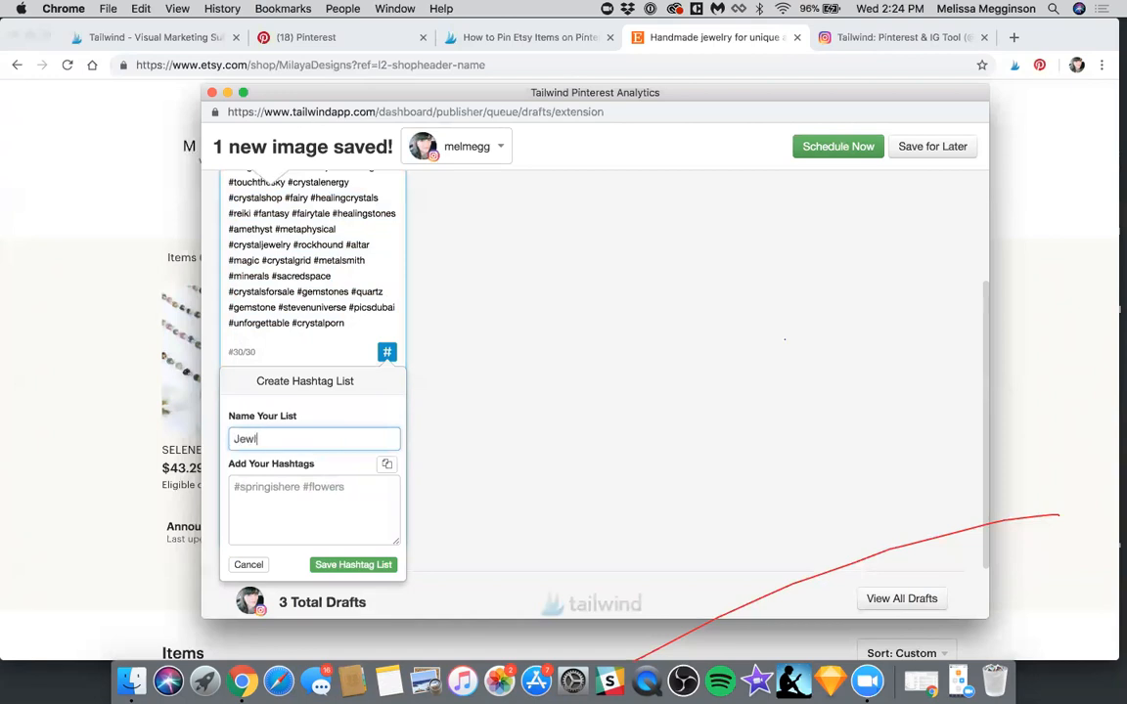
key(BackSpace)
text(les)
key(super+a)
text(Jewels)
Paste the copied caption hashtags into the new hashtag list and save the list
click(296, 501)
key(super+v)
click(364, 569)
click(452, 429)
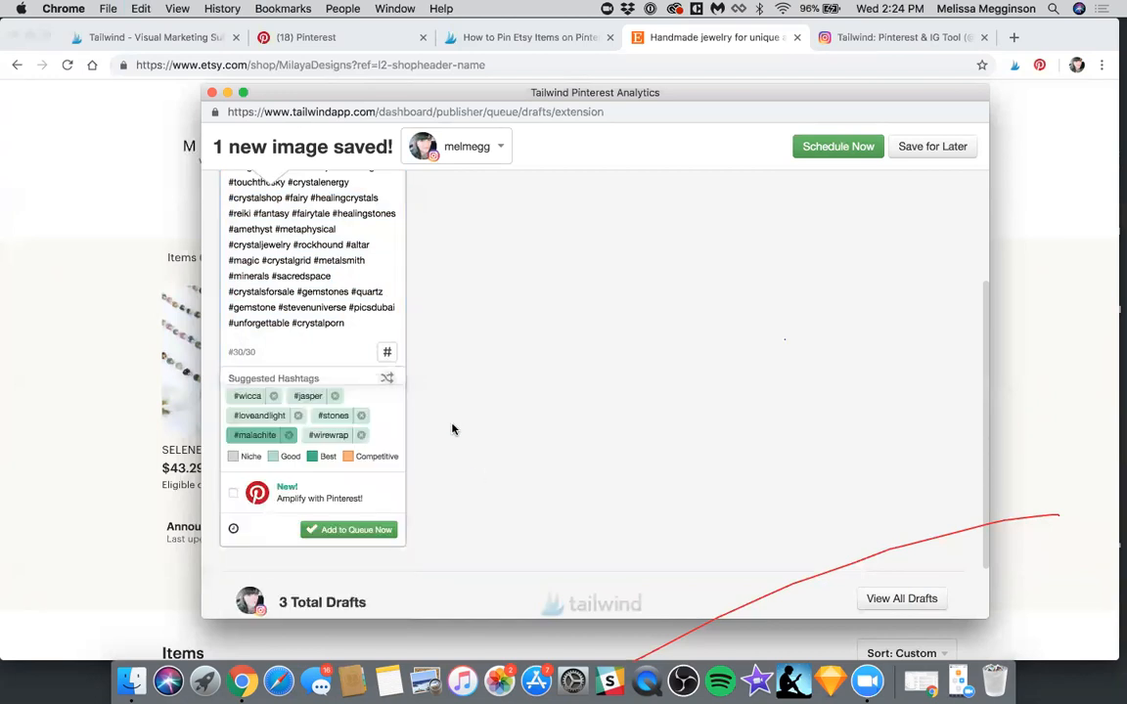
Check what the draft's Amplify with Pinterest option does
scroll(368, 323, up, 1)
click(360, 366)
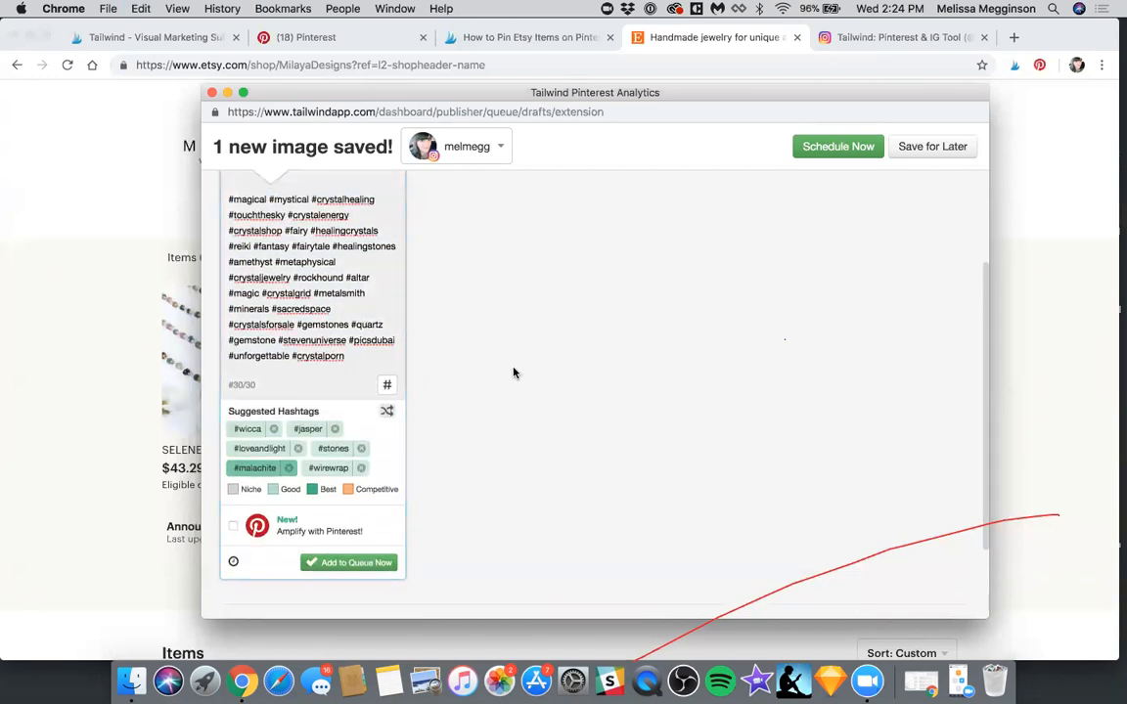
scroll(514, 373, down, 3)
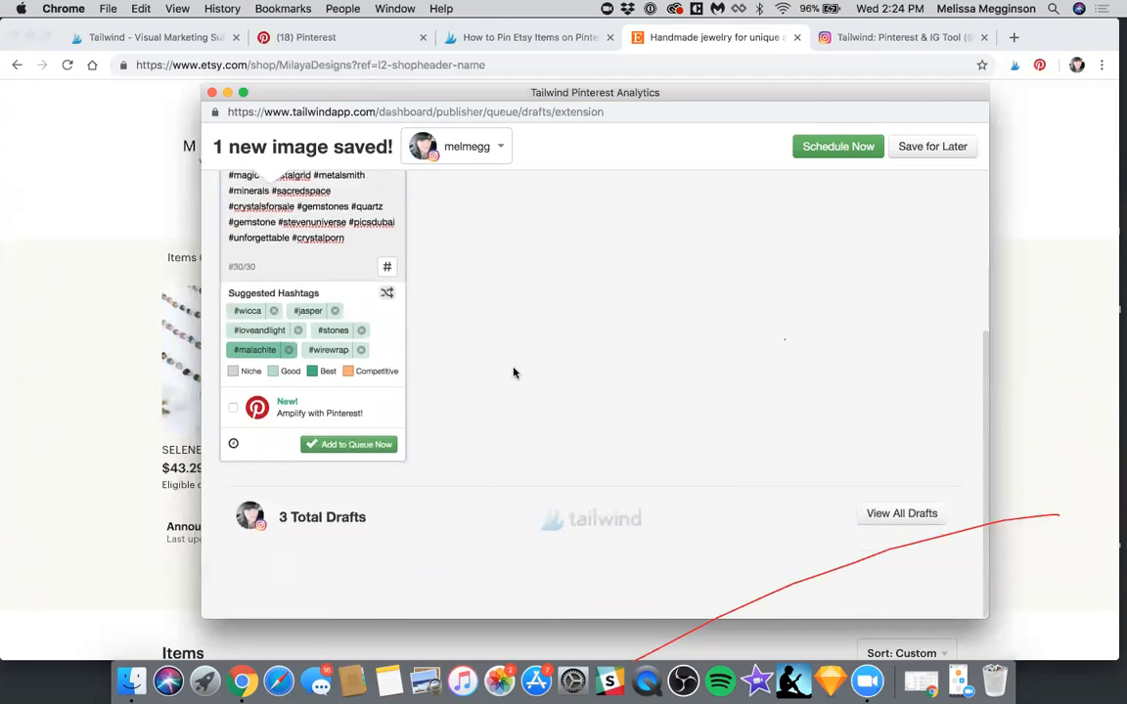
mouse_move(297, 399)
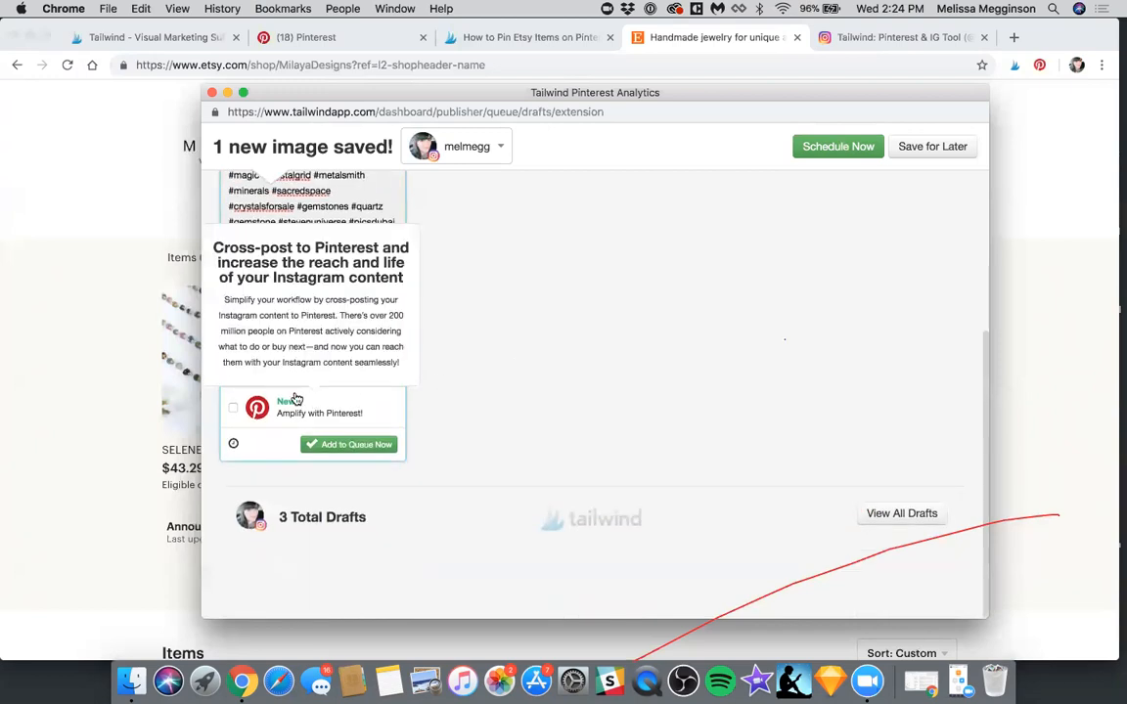
Enable Amplify with Pinterest for the necklace draft and set Jewels as its Pinterest board
click(235, 410)
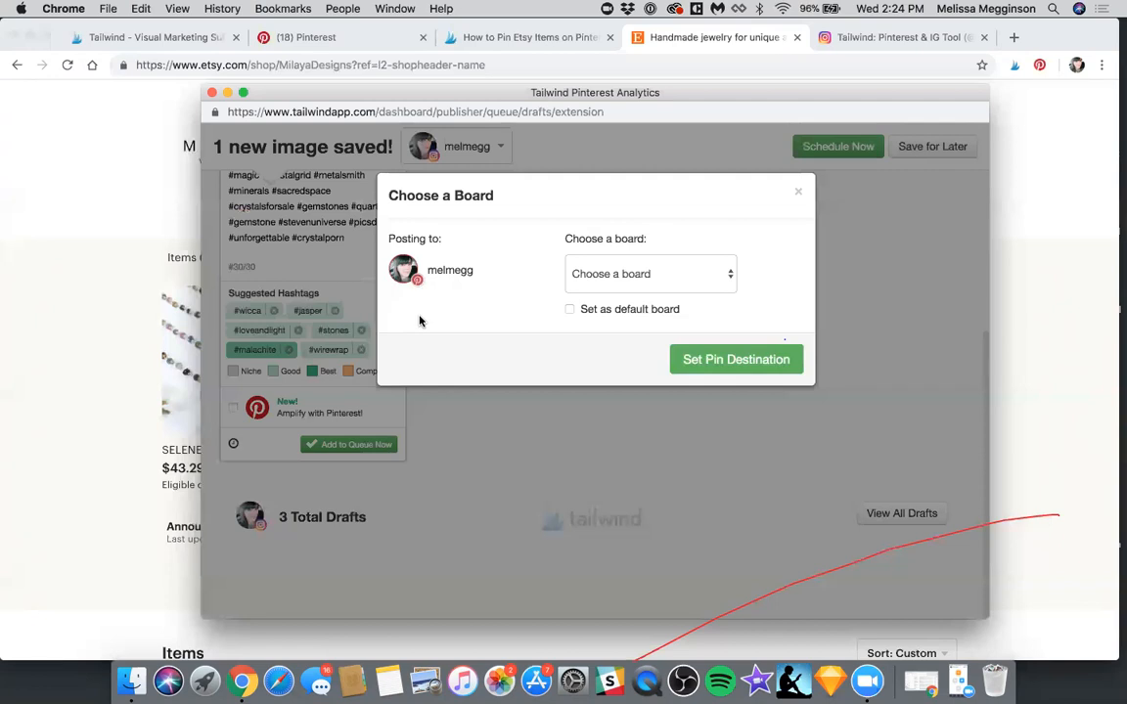
click(603, 279)
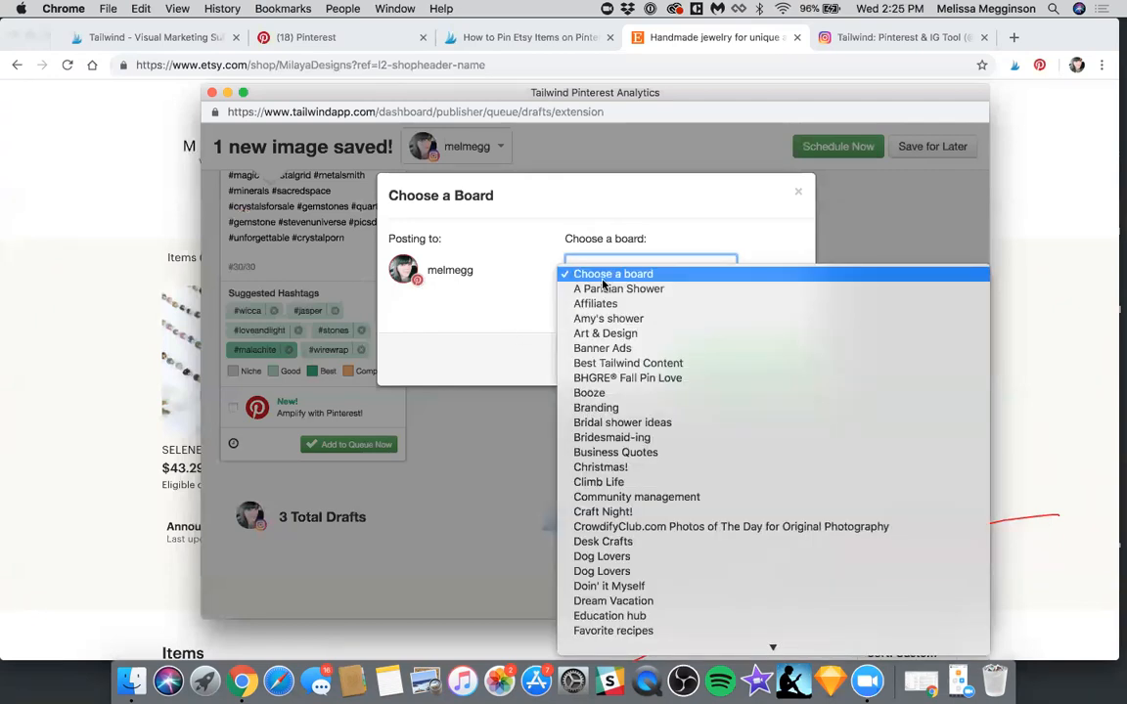
scroll(604, 284, down, 5)
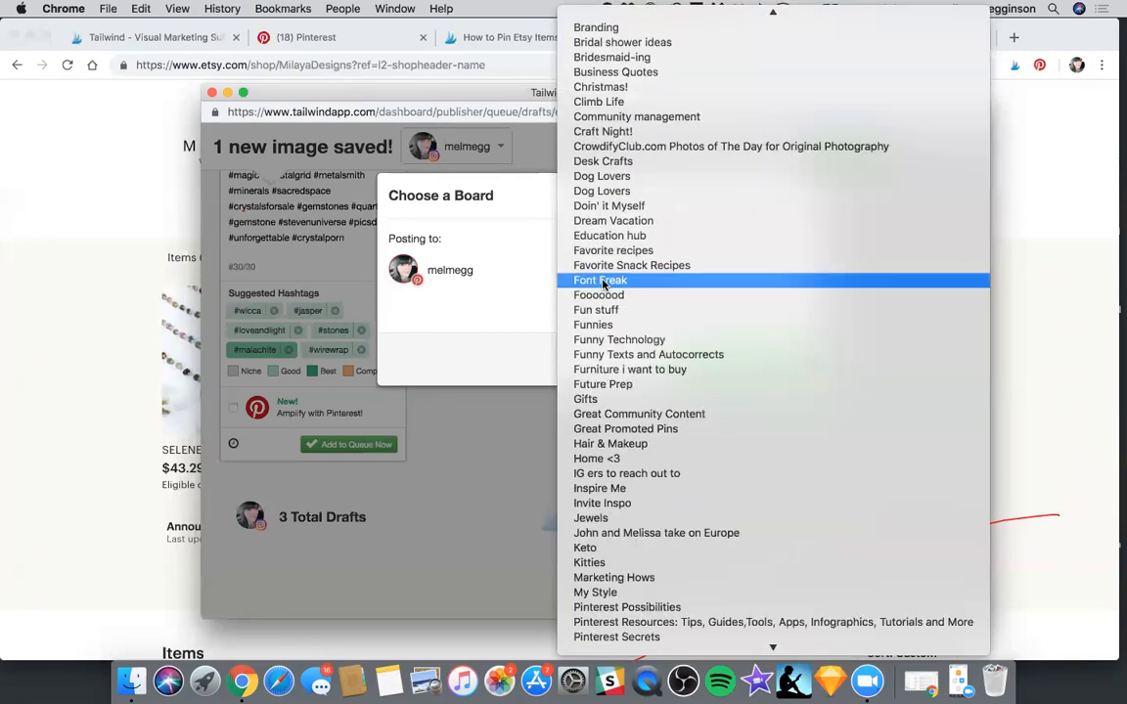
click(615, 515)
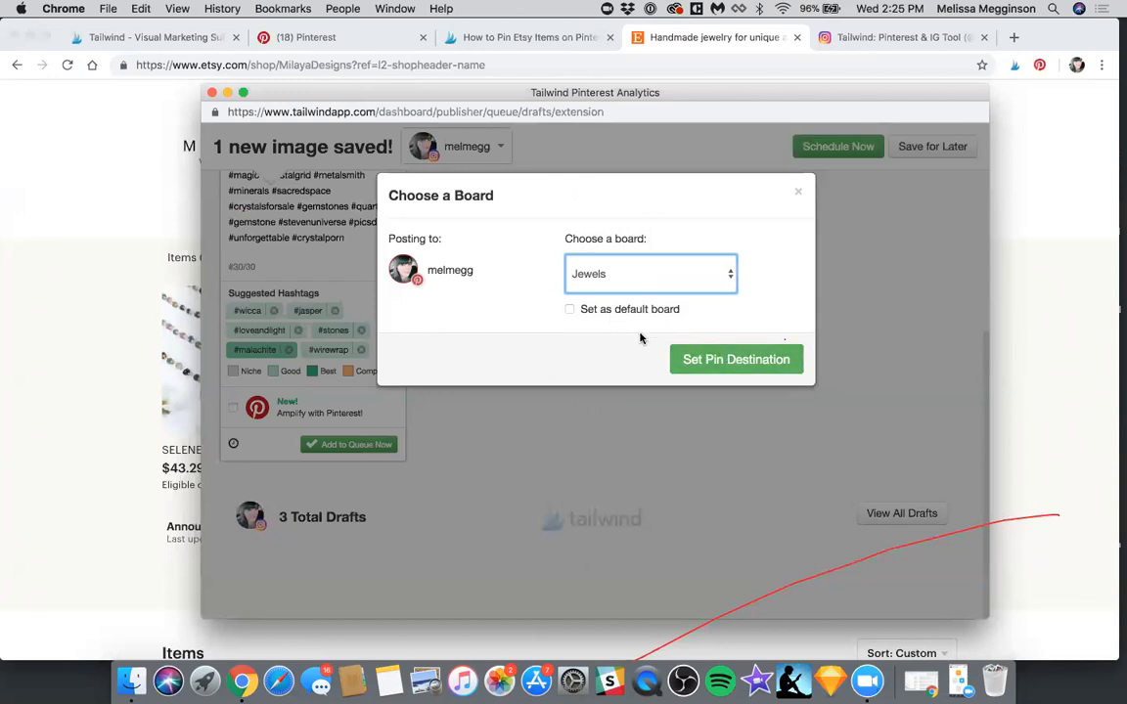
click(719, 361)
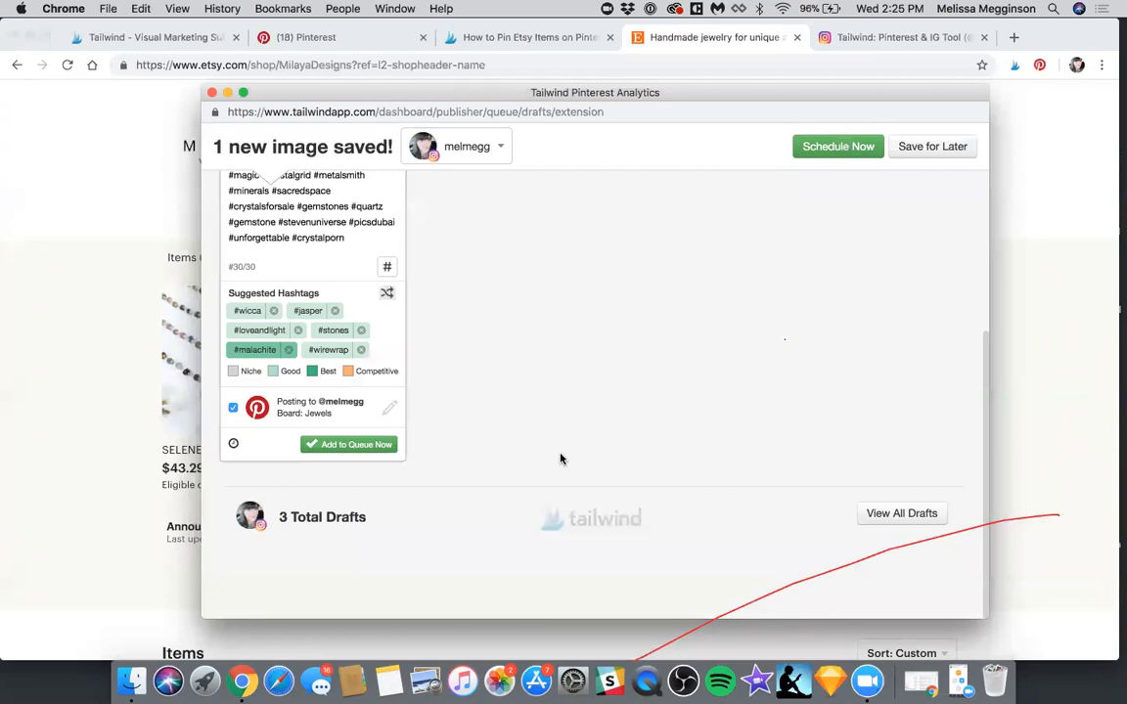
Replace the draft's whole caption, hashtags included, with "Beautiful moon necklace"
scroll(560, 459, up, 5)
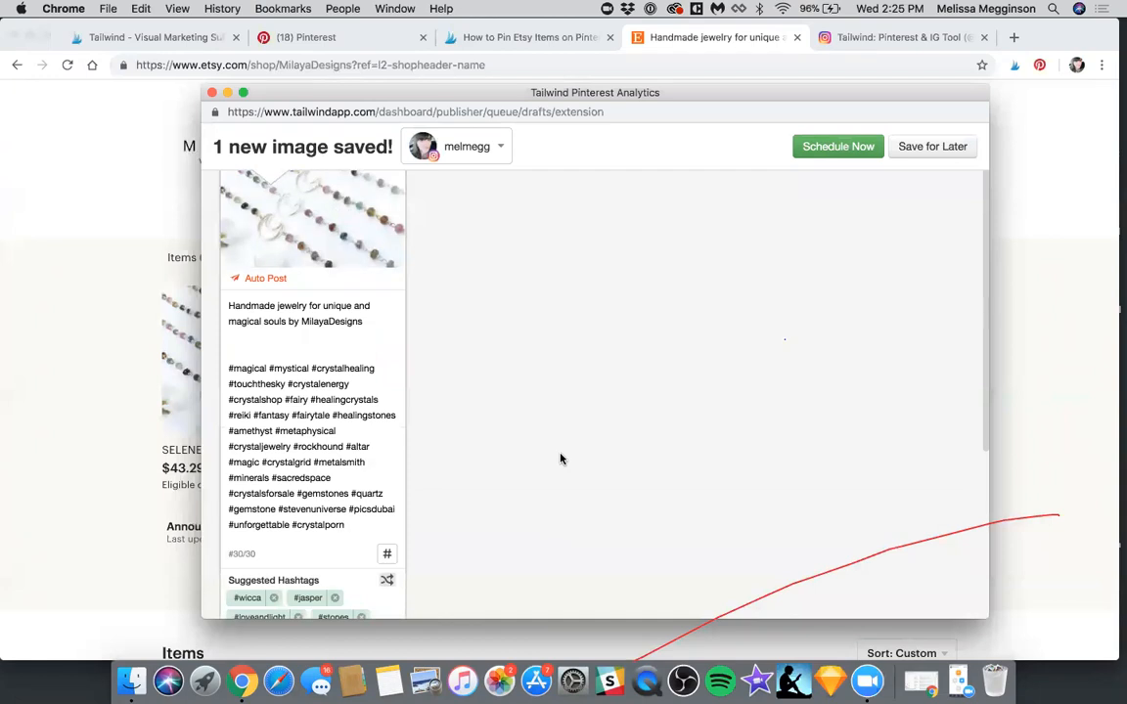
scroll(560, 459, down, 5)
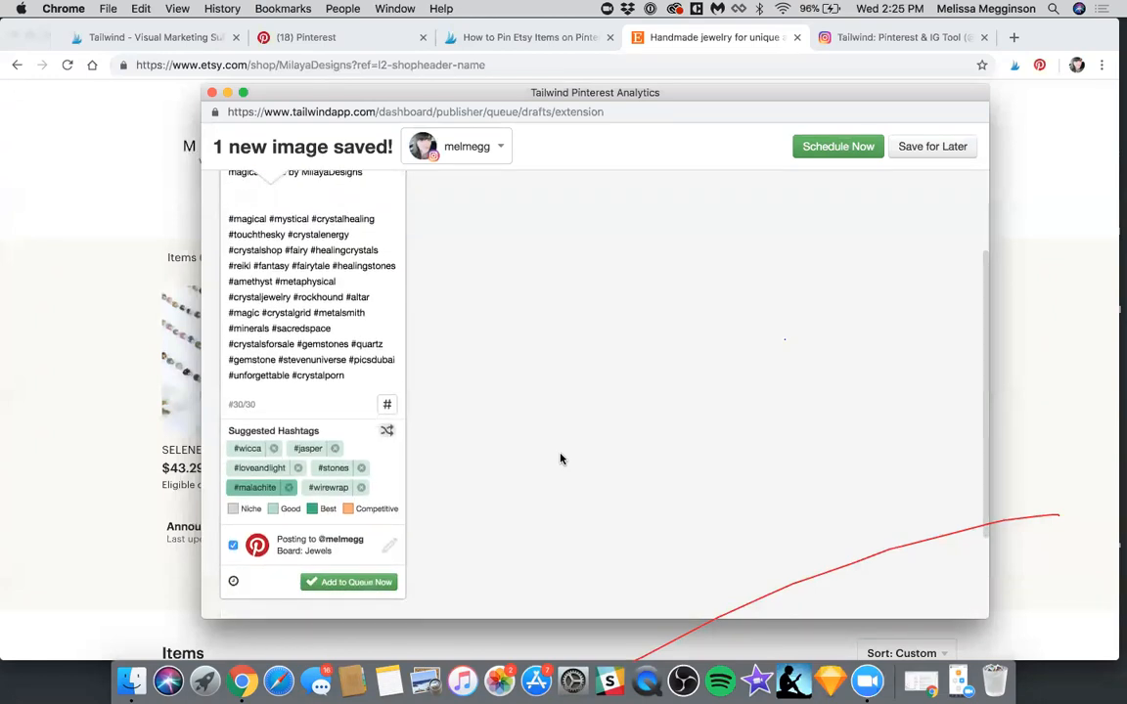
scroll(560, 459, up, 5)
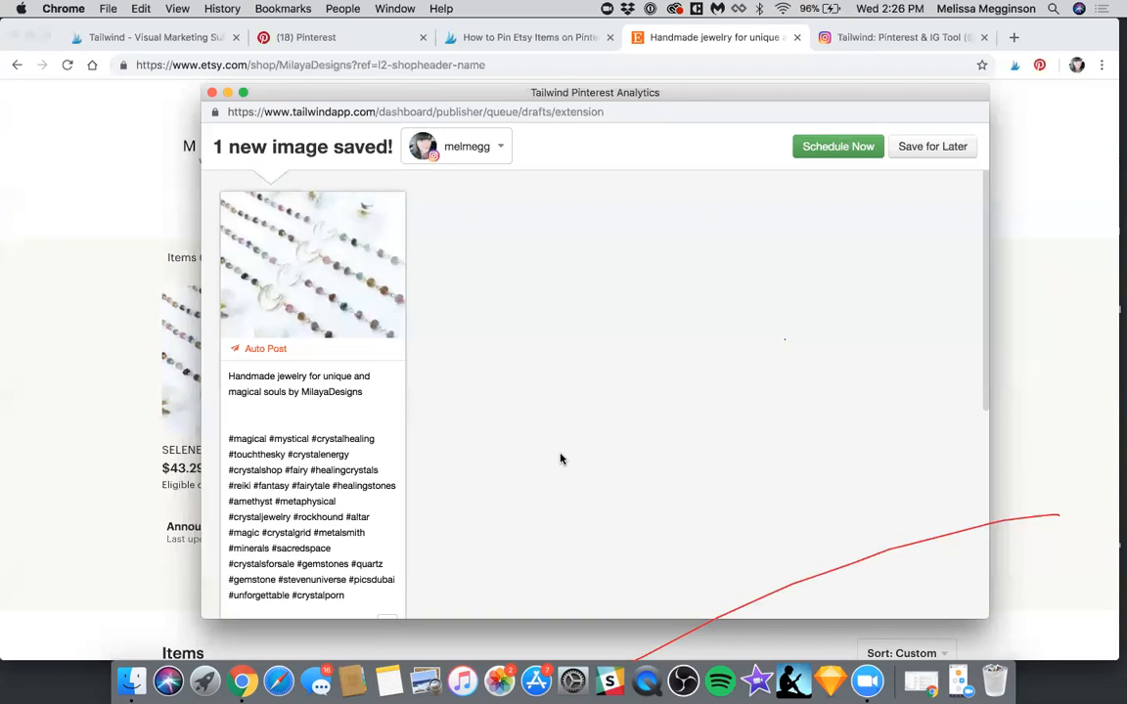
click(318, 422)
key(super+a)
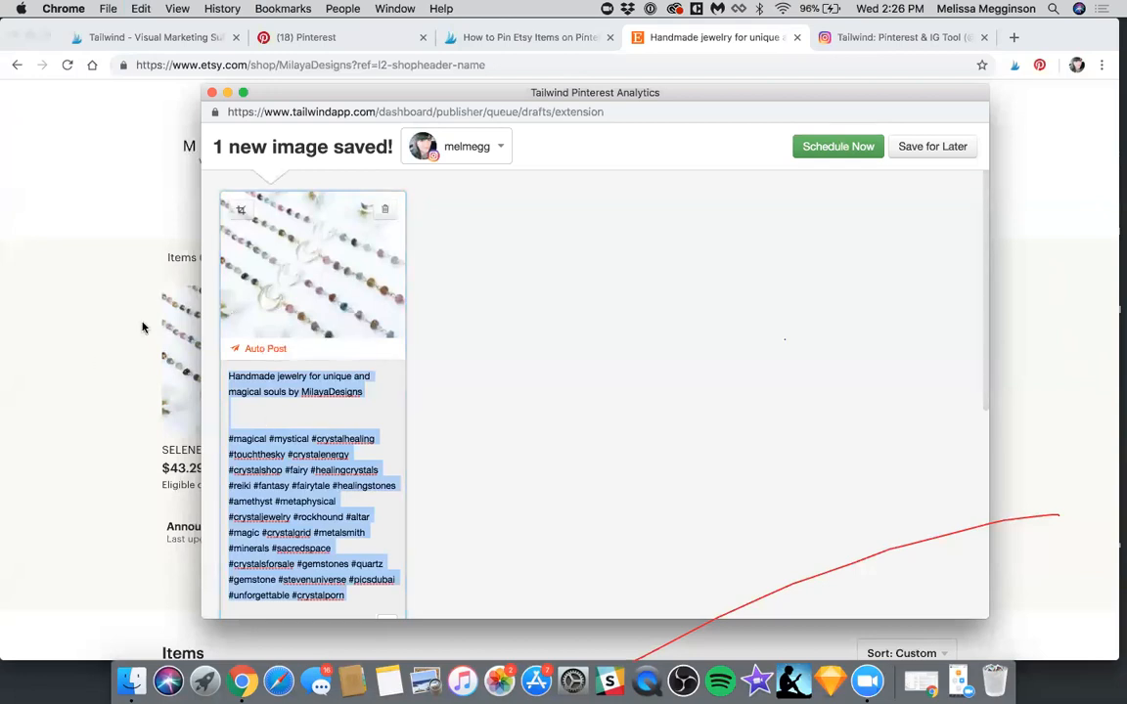
key(super+w)
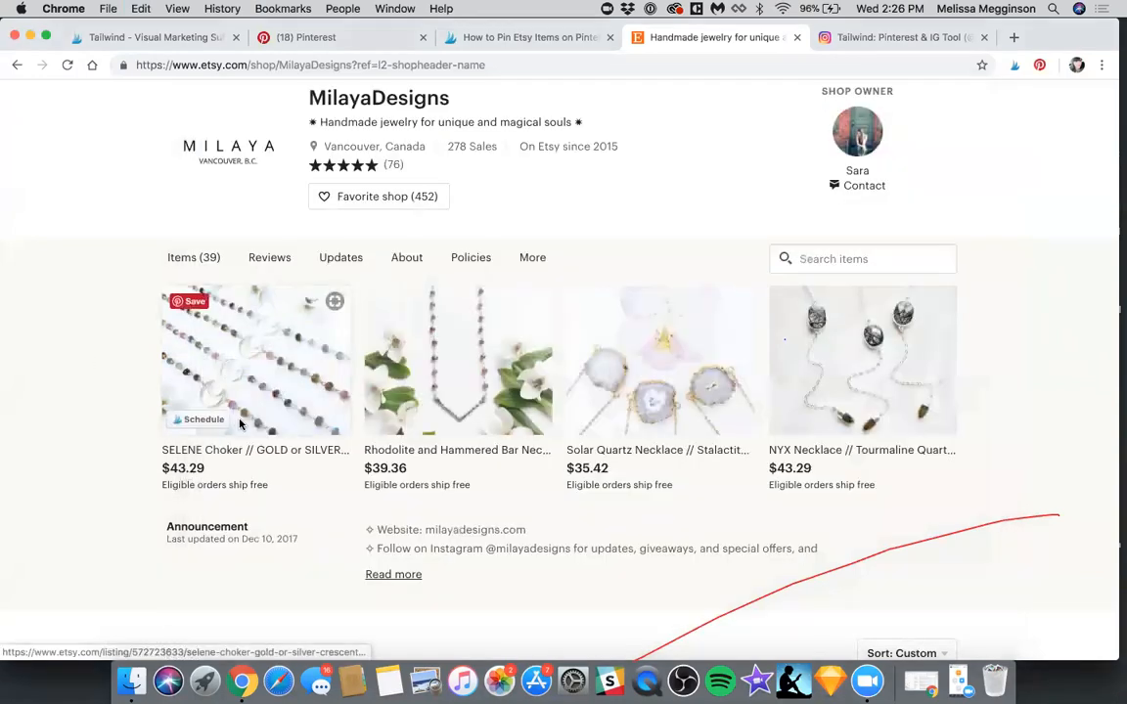
key(ctrl+Up)
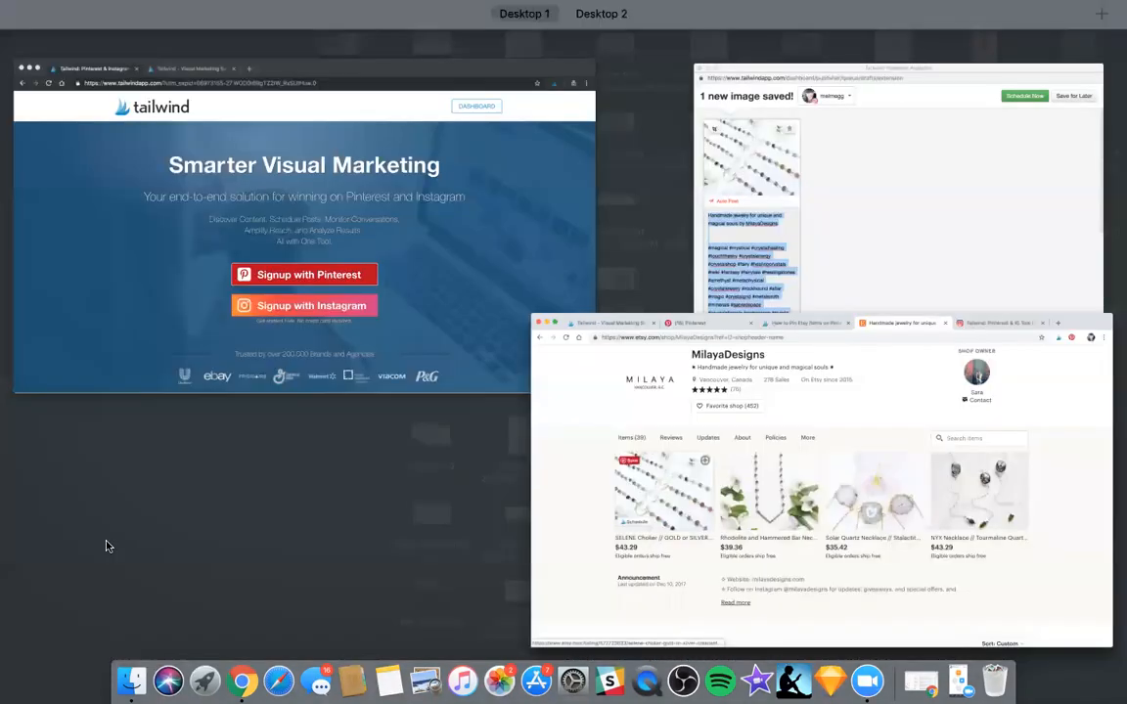
click(919, 192)
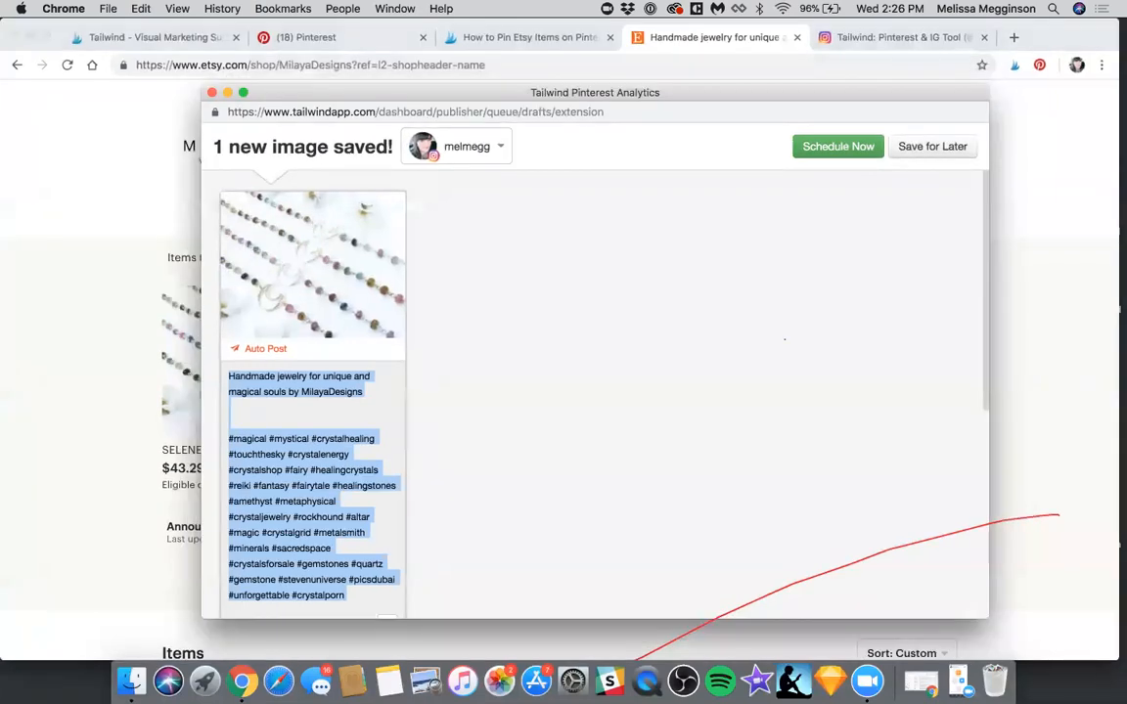
text(Beautiful moon necklace)
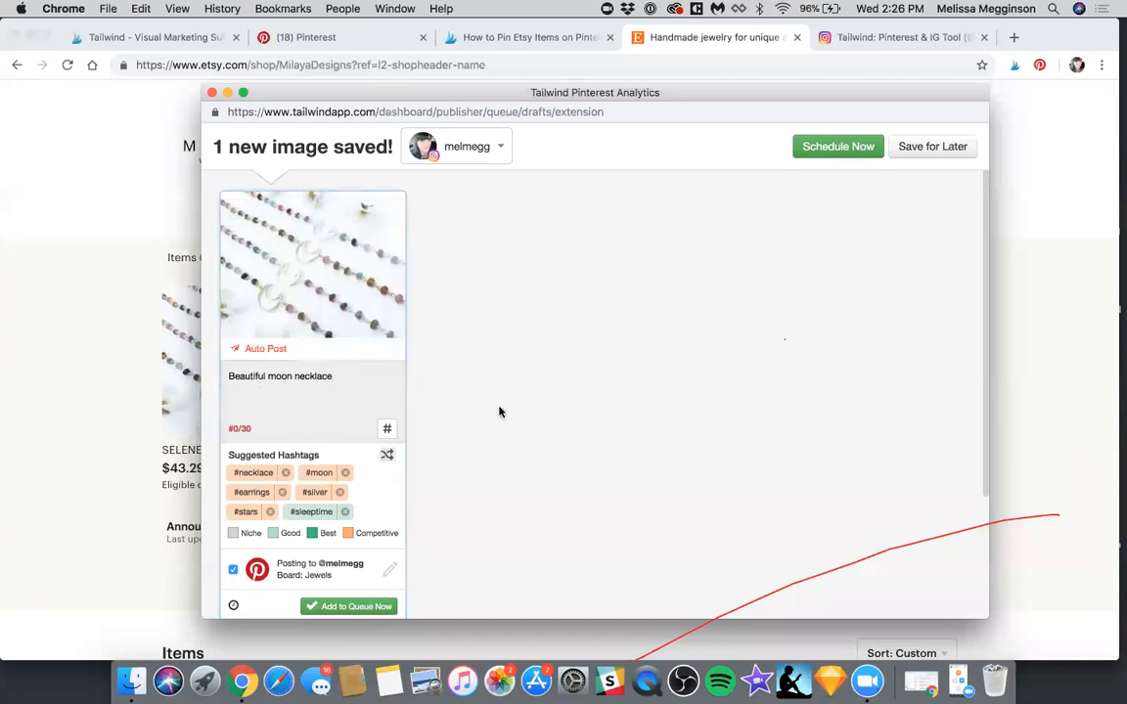
click(428, 508)
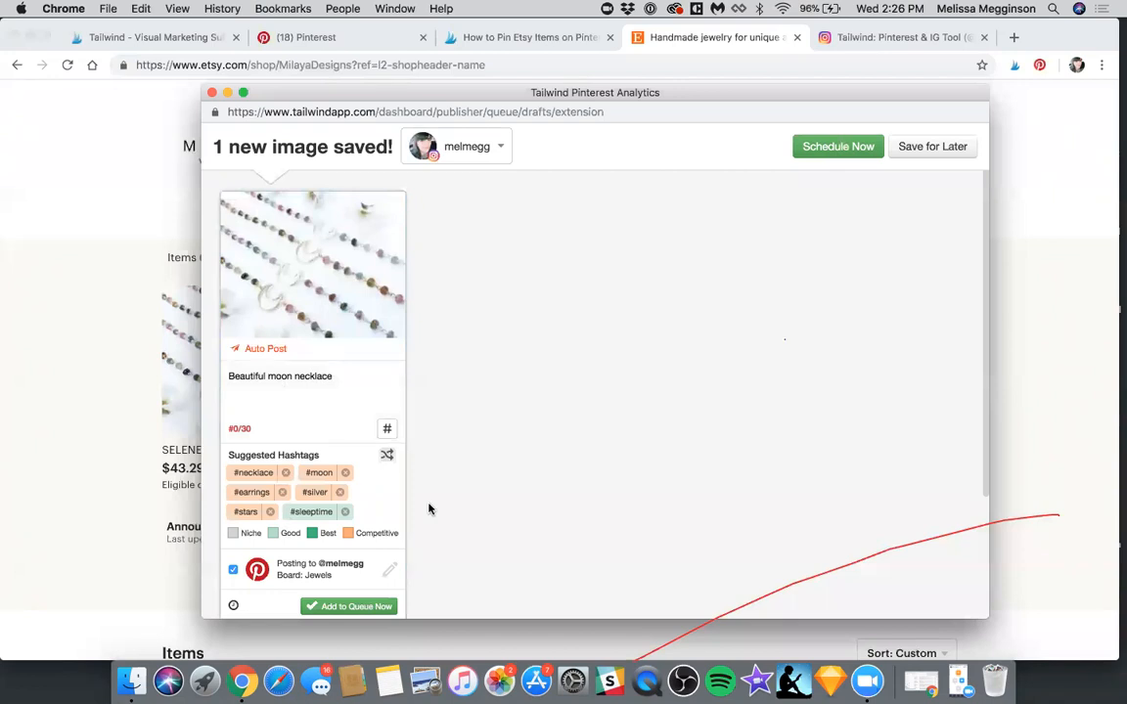
Compare the crop formats for the necklace image, then crop it to Portrait with the frame shifted slightly left over the moon pendants
mouse_move(317, 478)
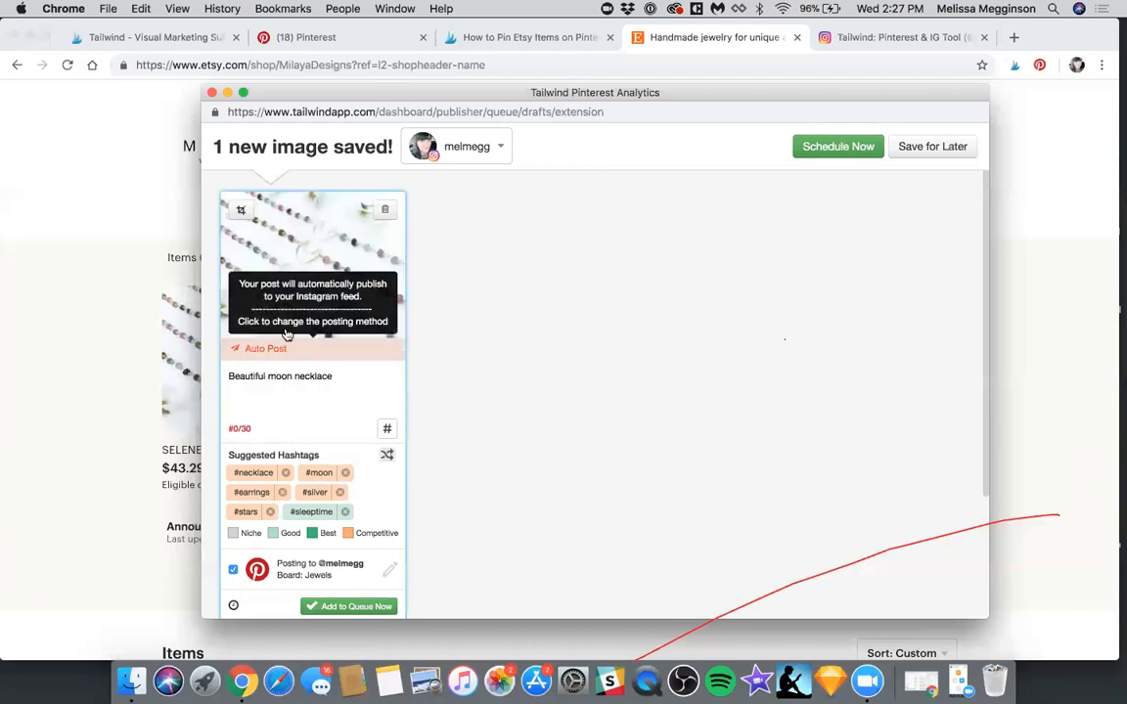
click(241, 215)
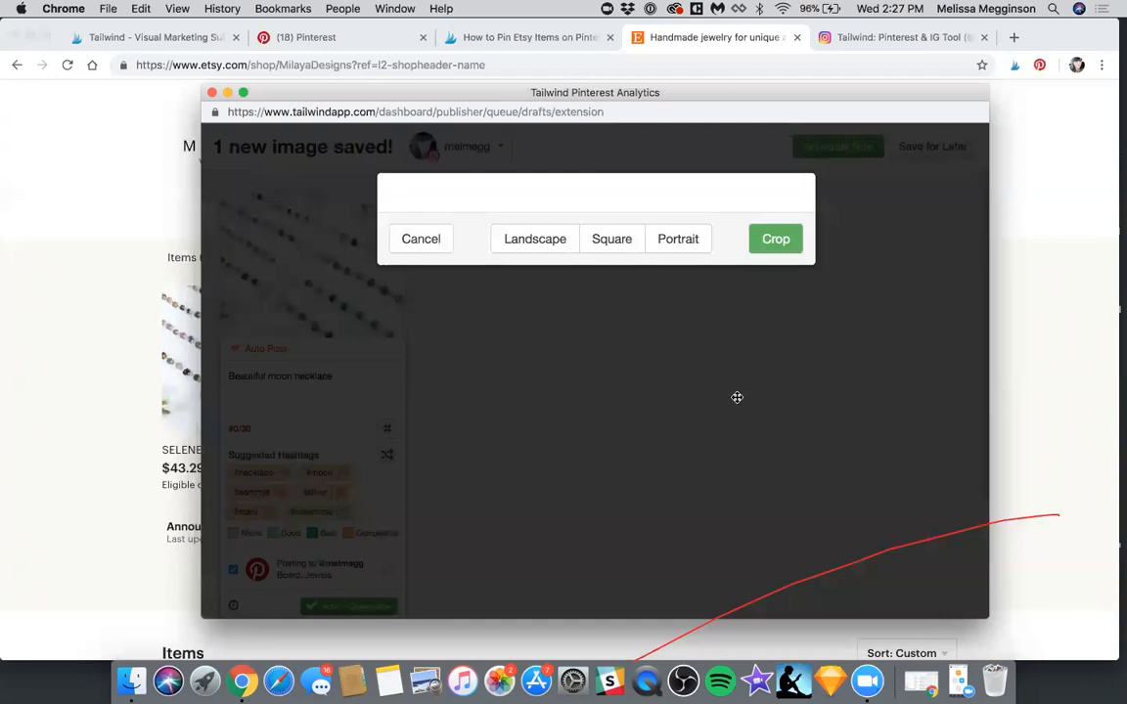
click(535, 521)
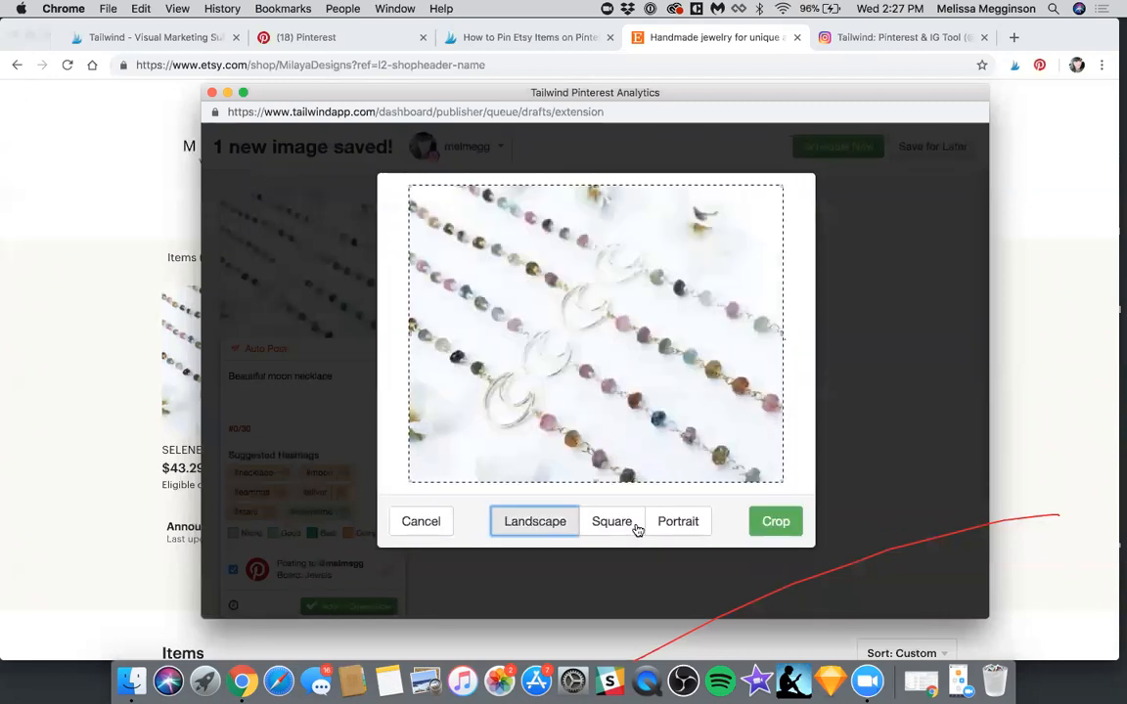
click(623, 534)
click(669, 533)
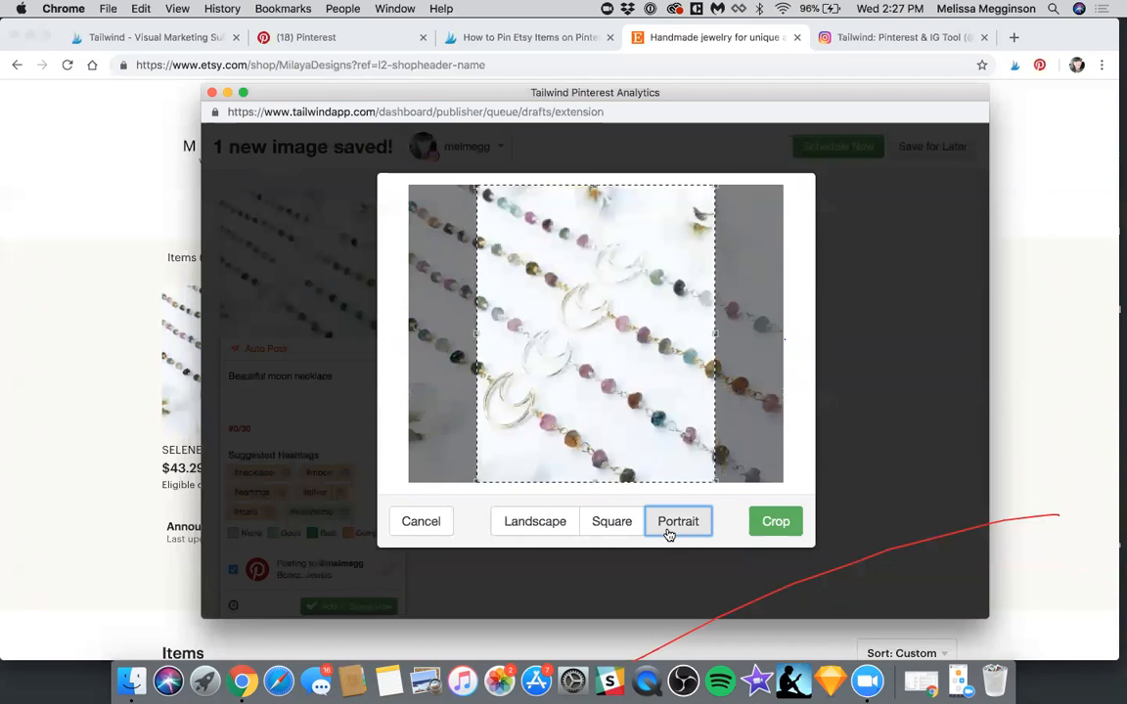
drag(624, 403, 599, 403)
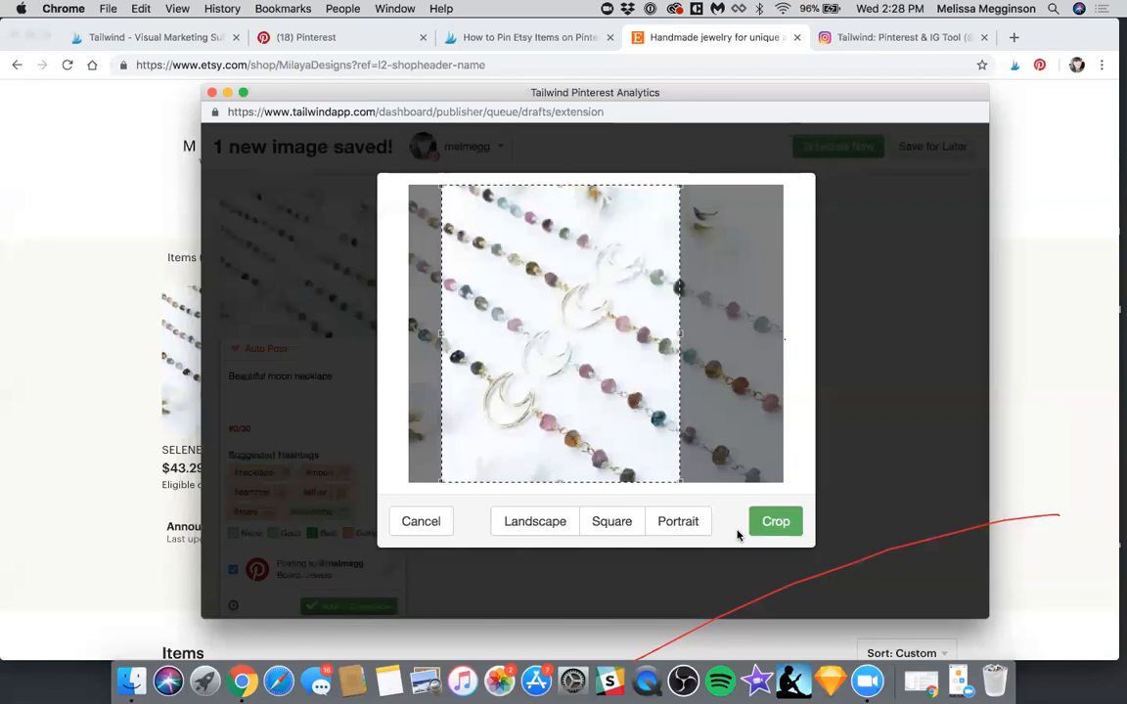
click(767, 531)
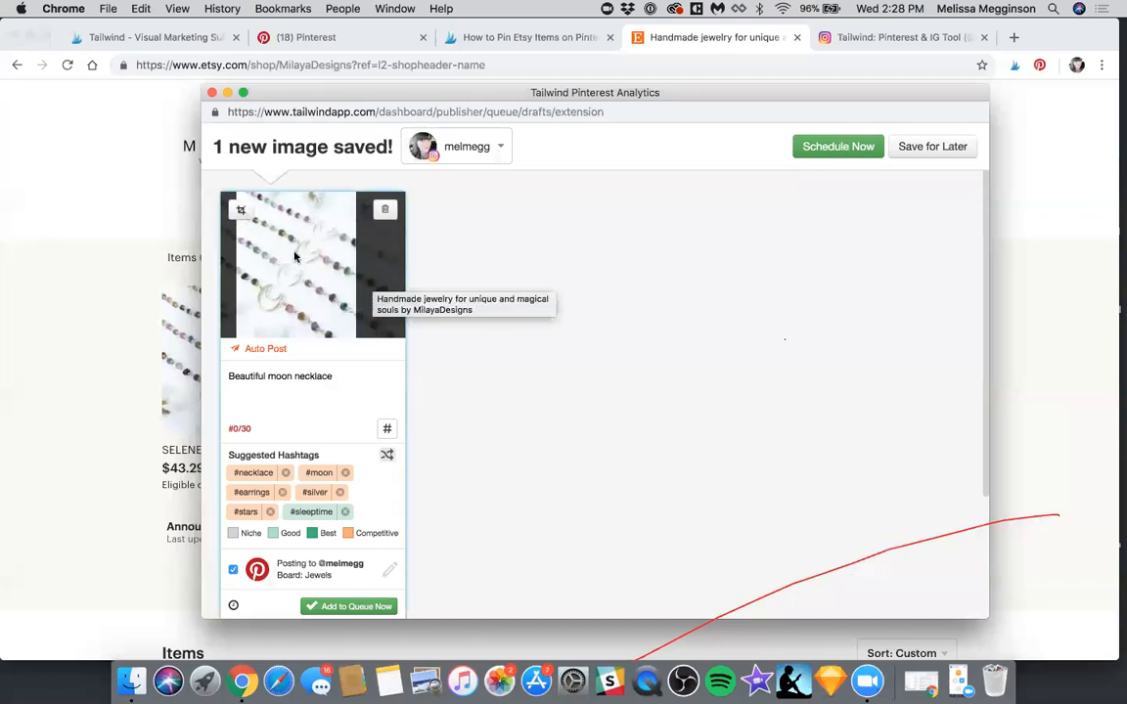
click(241, 209)
click(779, 532)
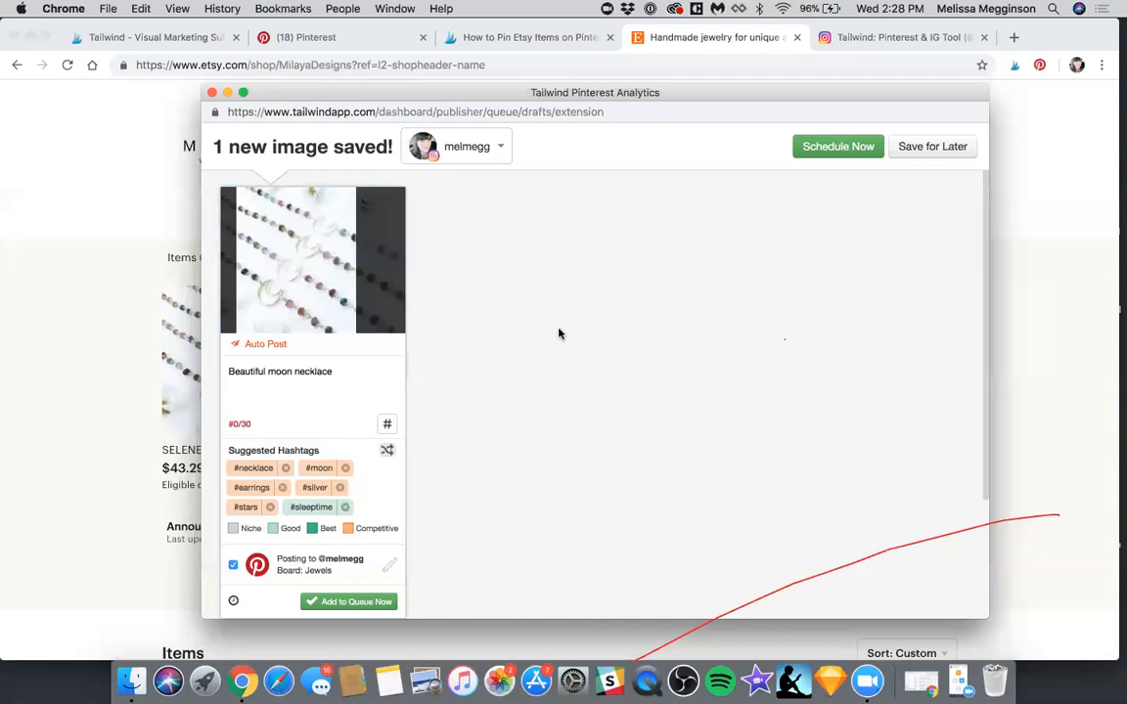
Save the necklace draft for later instead of scheduling it
scroll(335, 476, down, 3)
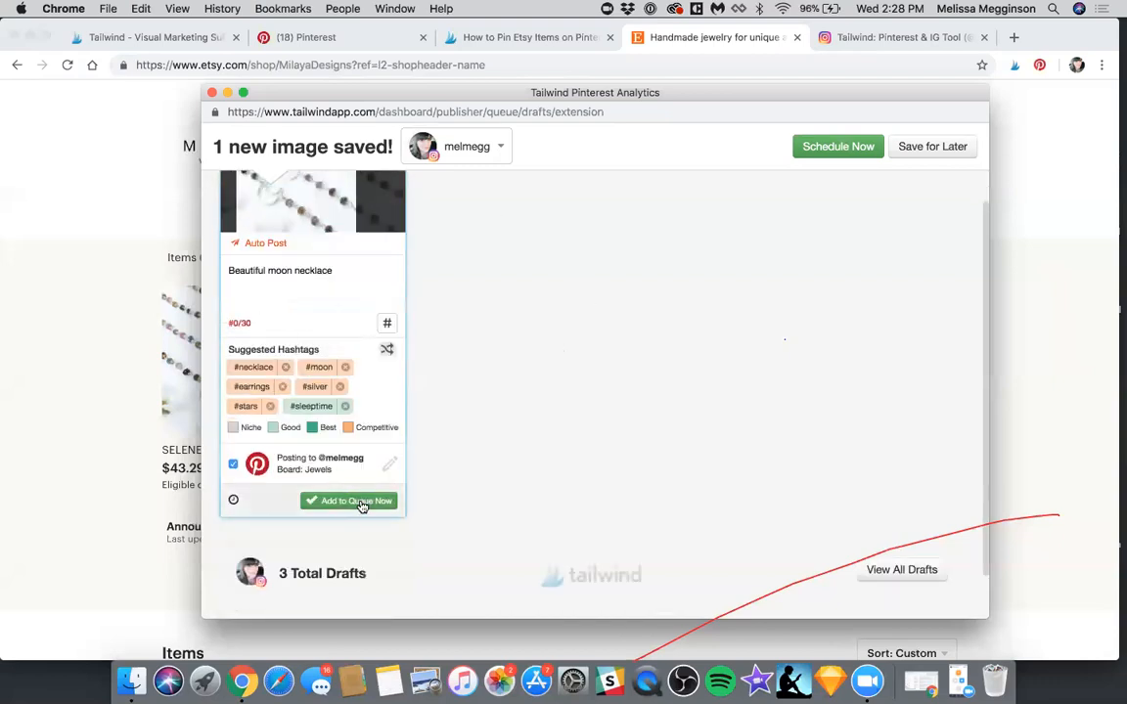
scroll(930, 254, up, 3)
click(917, 154)
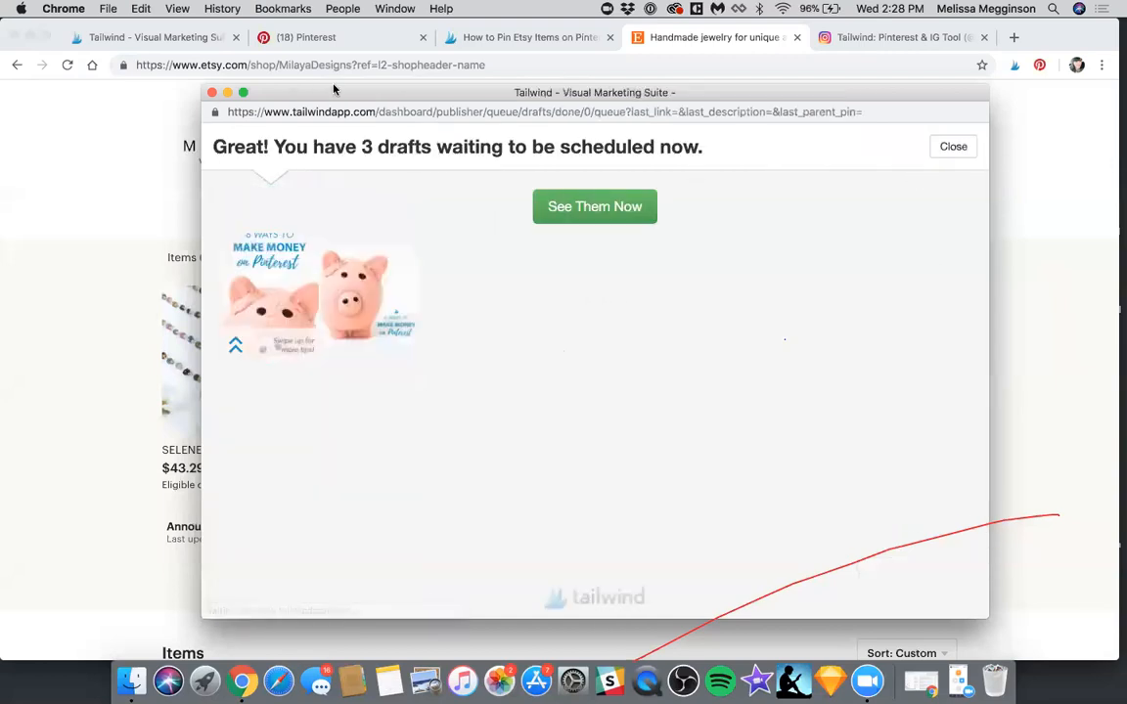
Review the Instagram drafts and the posting schedule in Tailwind's Publisher, including each draft's posting method and caption options
click(154, 196)
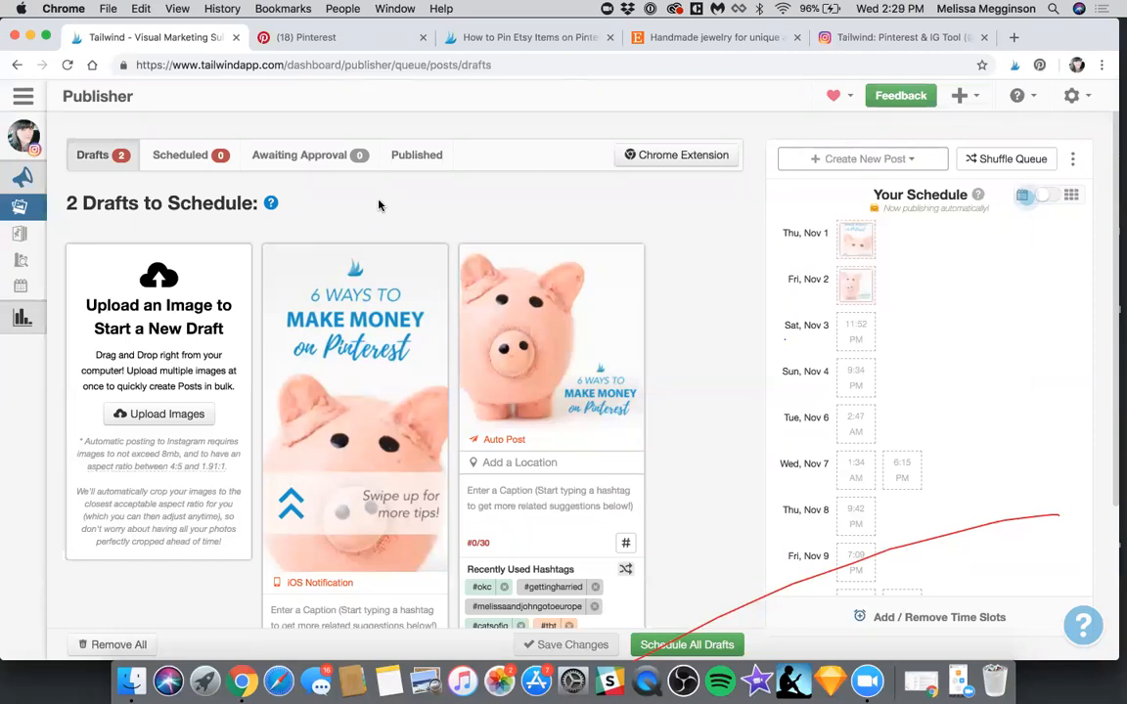
scroll(380, 205, down, 1)
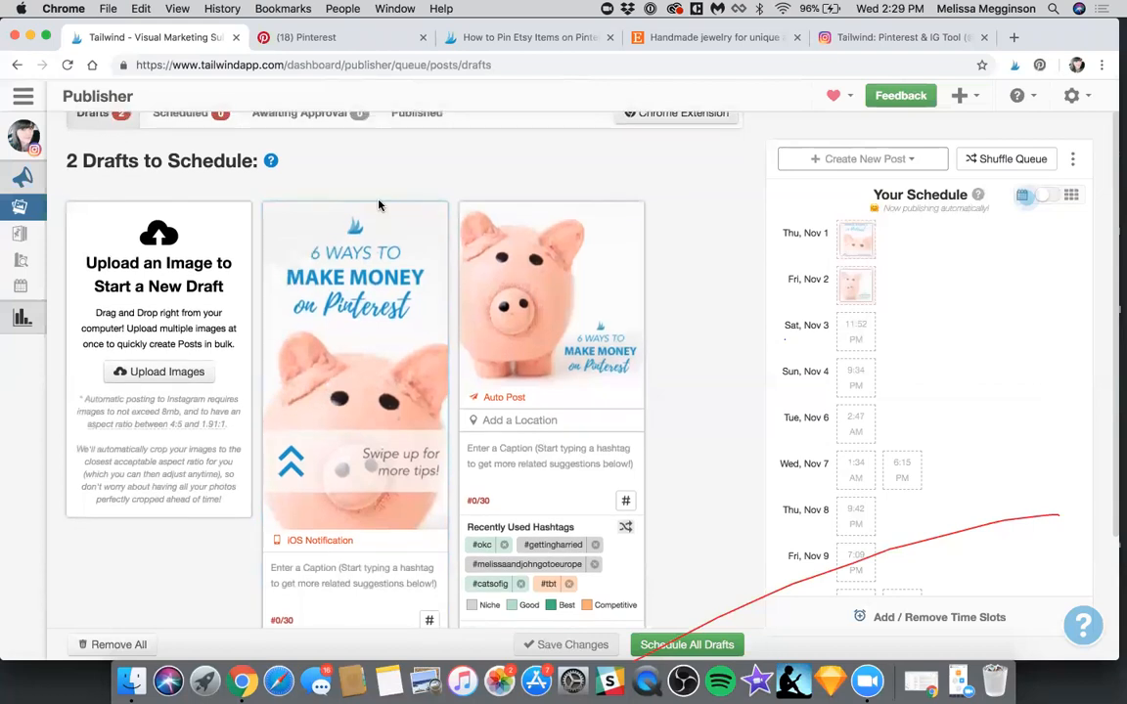
click(318, 529)
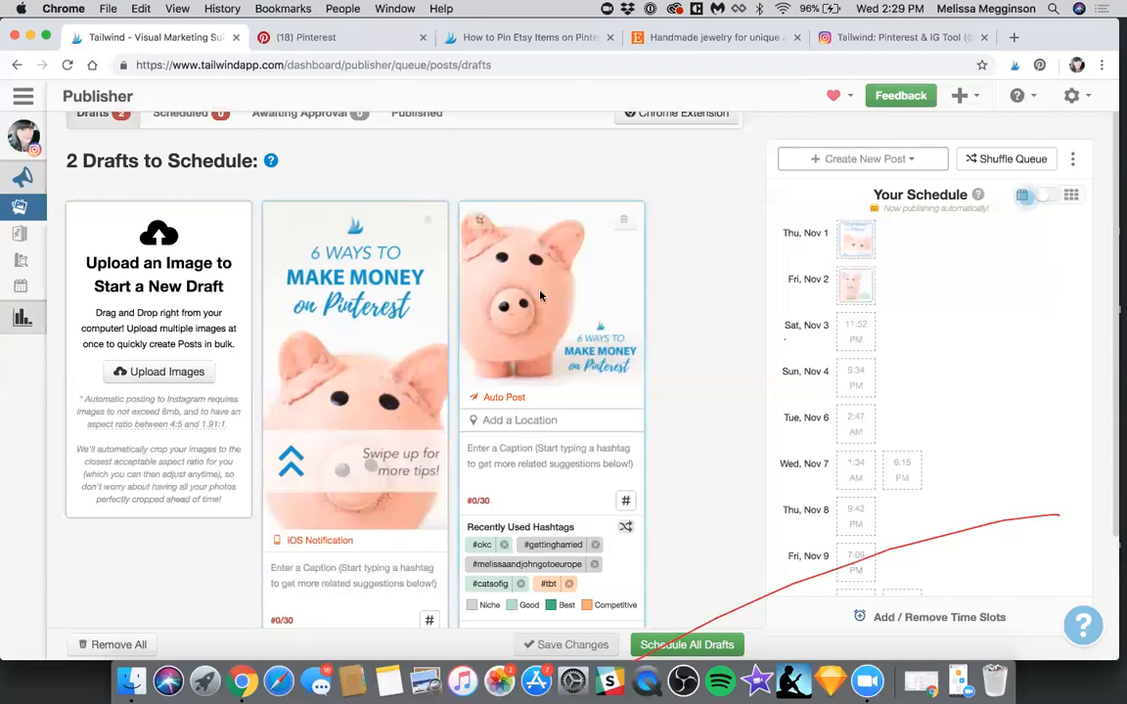
scroll(540, 296, down, 3)
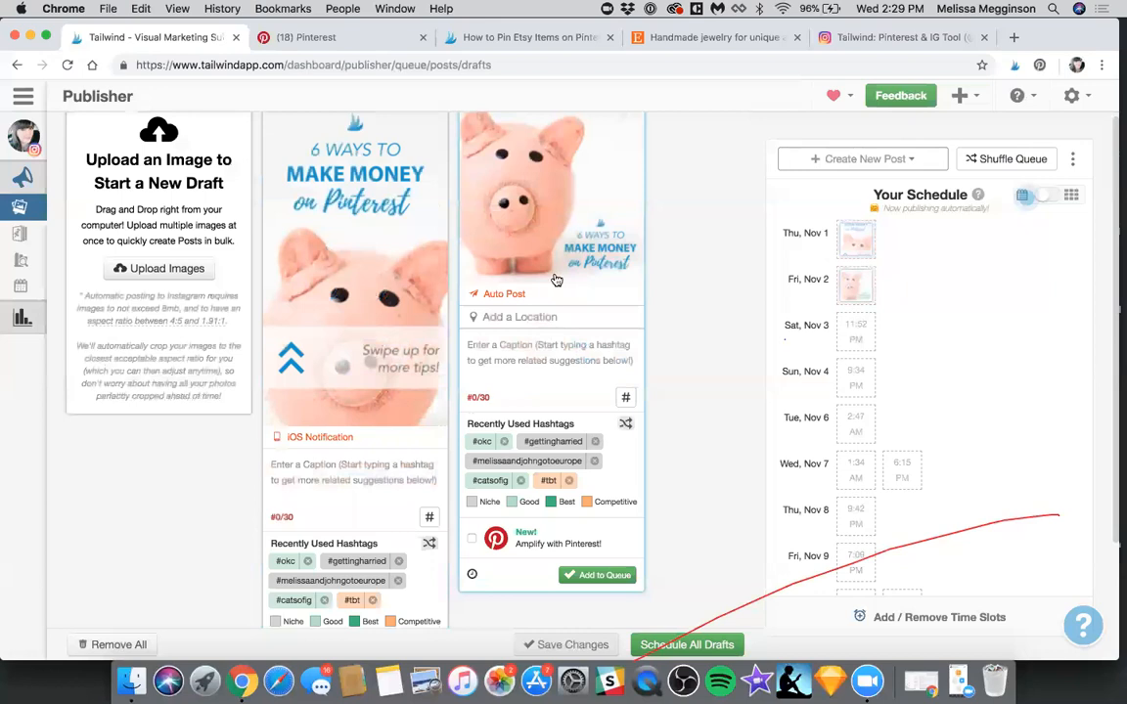
click(866, 233)
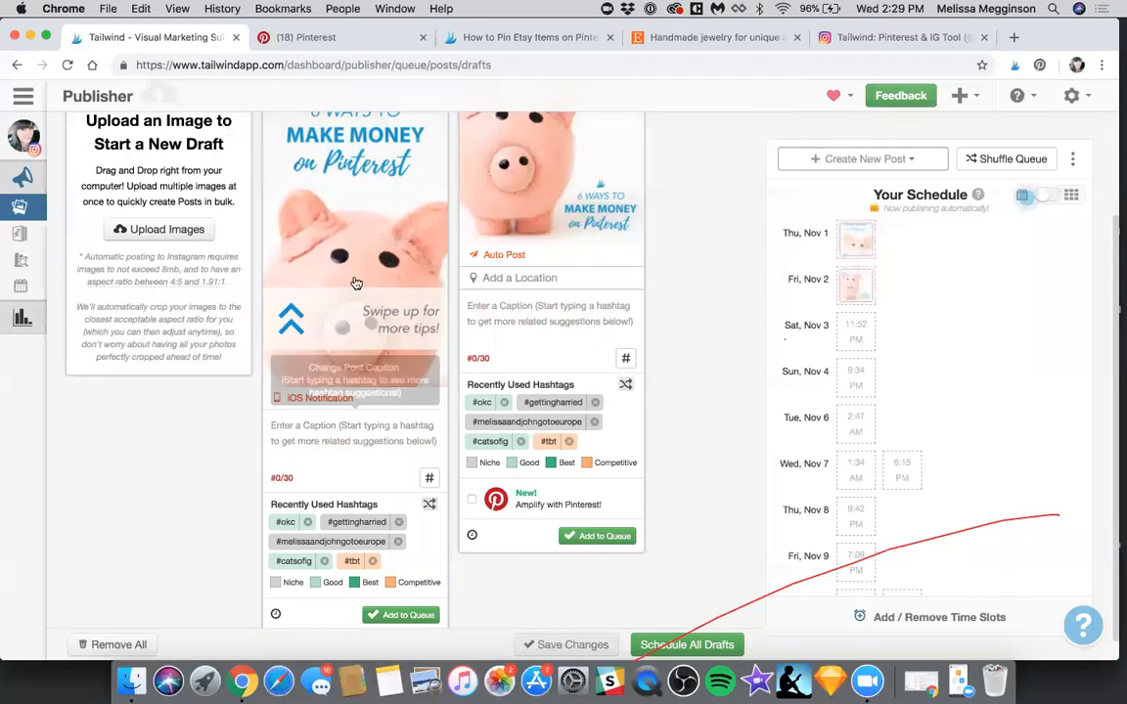
scroll(121, 271, up, 4)
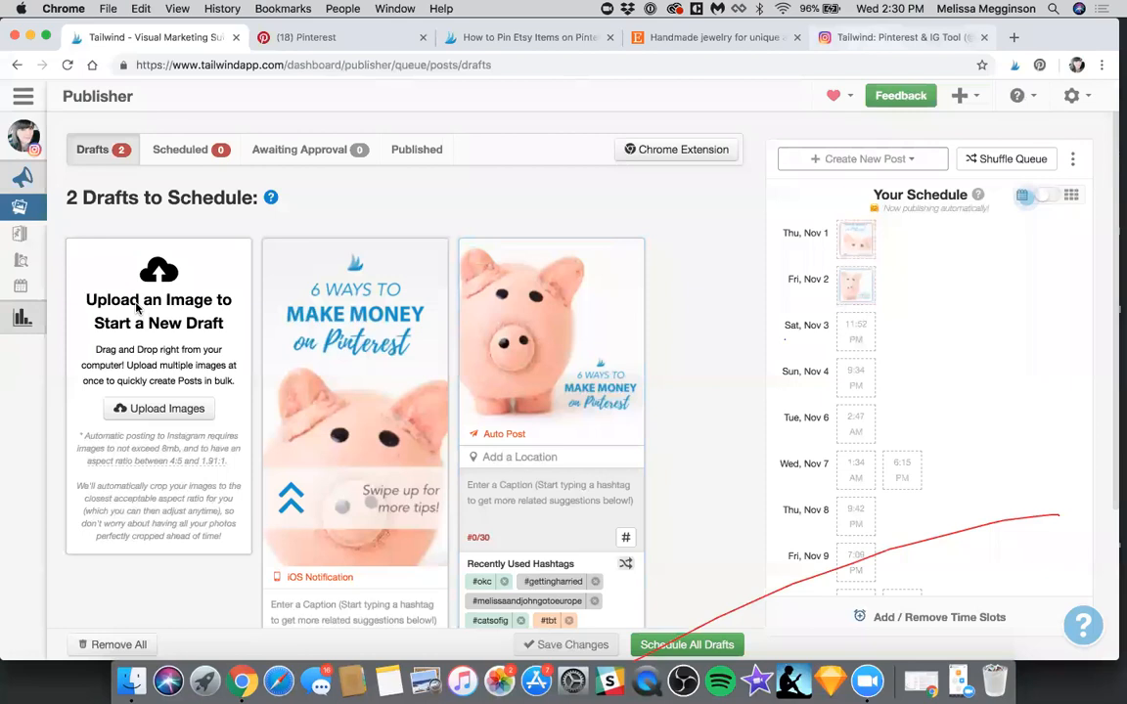
Switch to the tailwindapp Instagram profile and start a Tailwind draft from its yellow van post
key(ctrl+shift+Tab)
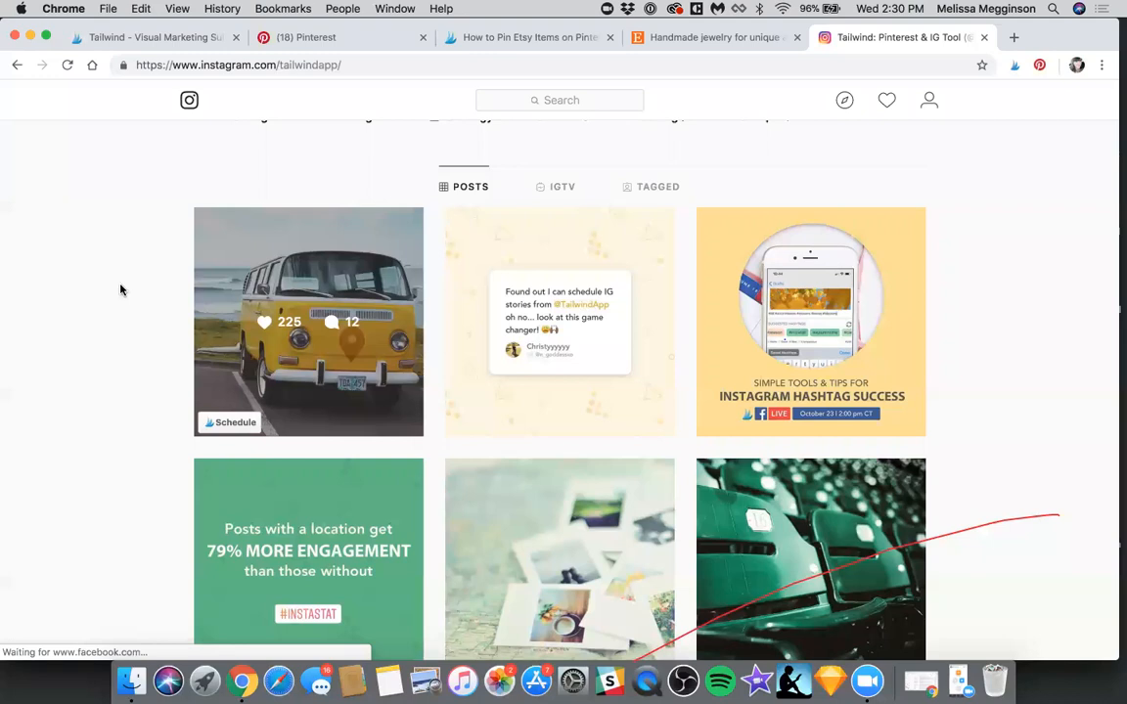
scroll(244, 391, up, 5)
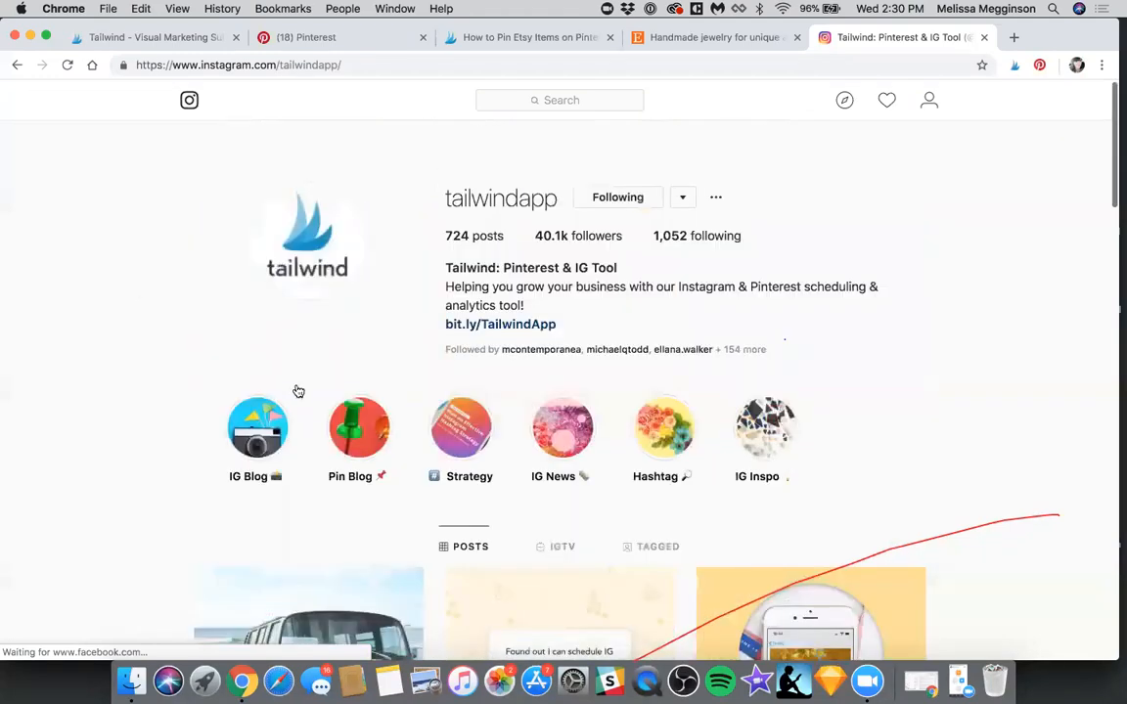
scroll(243, 408, down, 4)
click(235, 407)
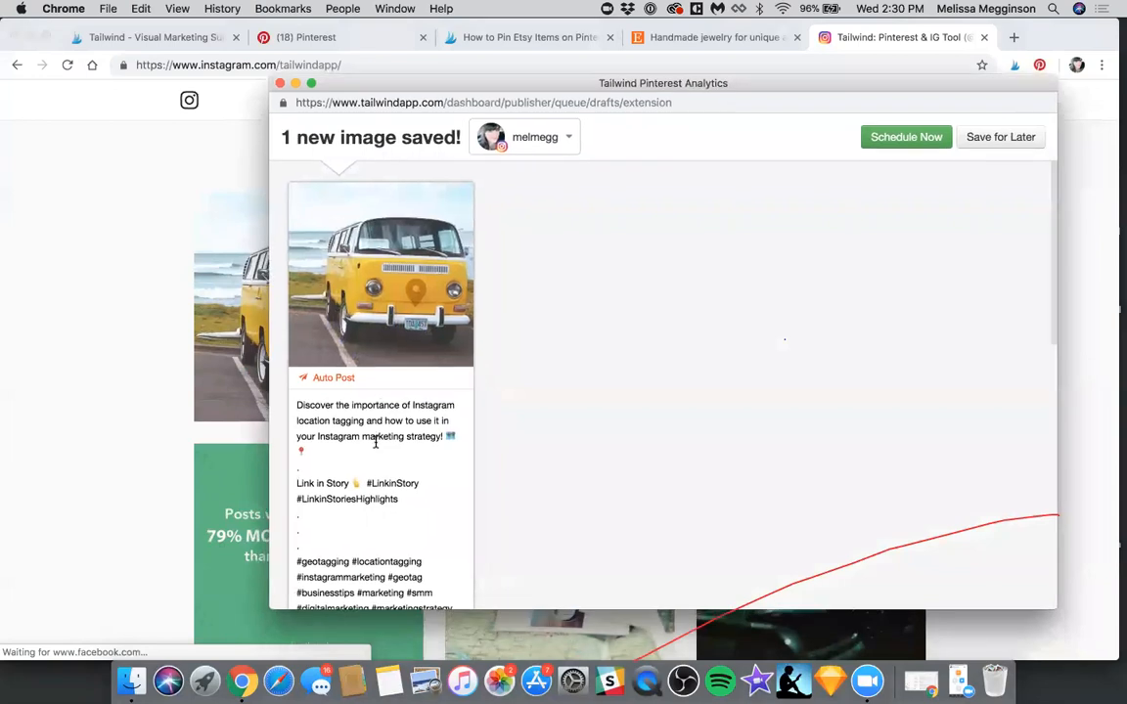
Examine the caption, hashtags and posting options carried over into the yellow van draft
scroll(376, 441, down, 3)
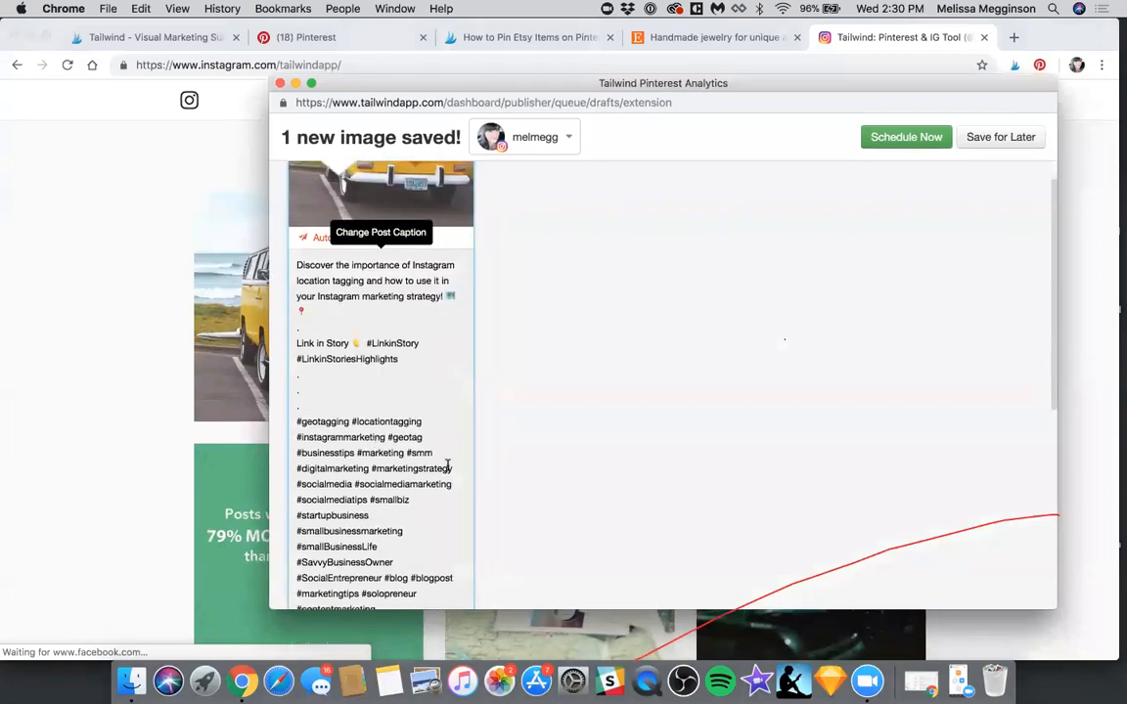
scroll(605, 515, down, 1)
scroll(606, 515, up, 3)
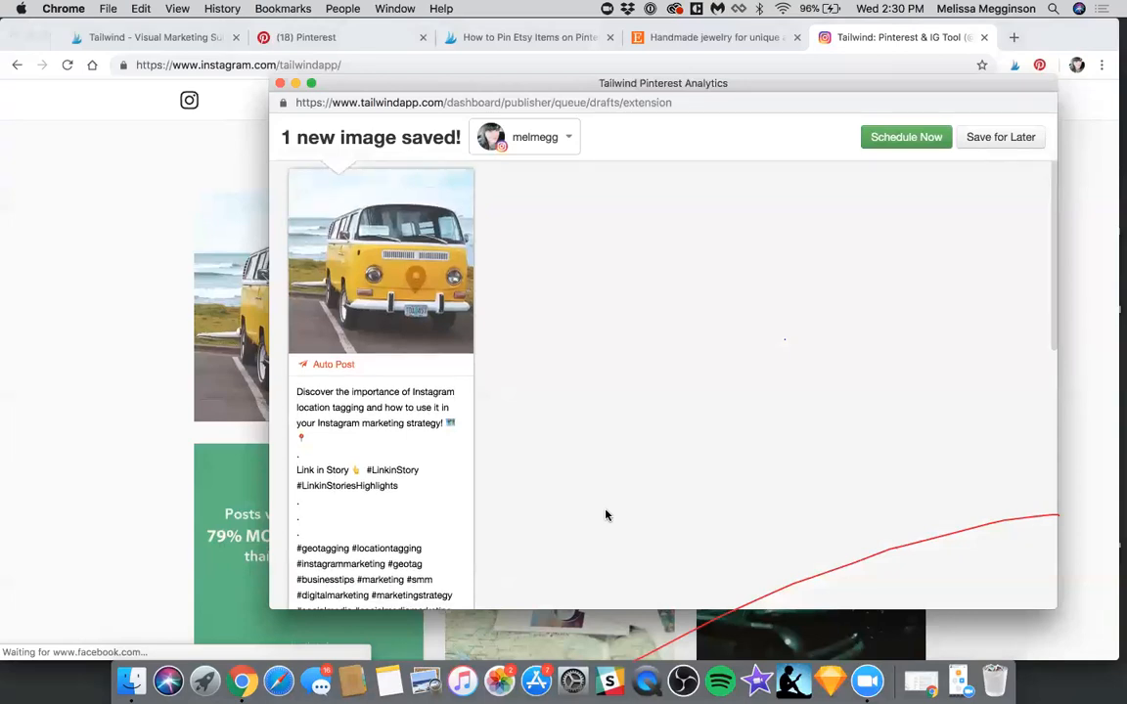
scroll(348, 265, down, 3)
scroll(349, 265, down, 3)
scroll(418, 332, up, 5)
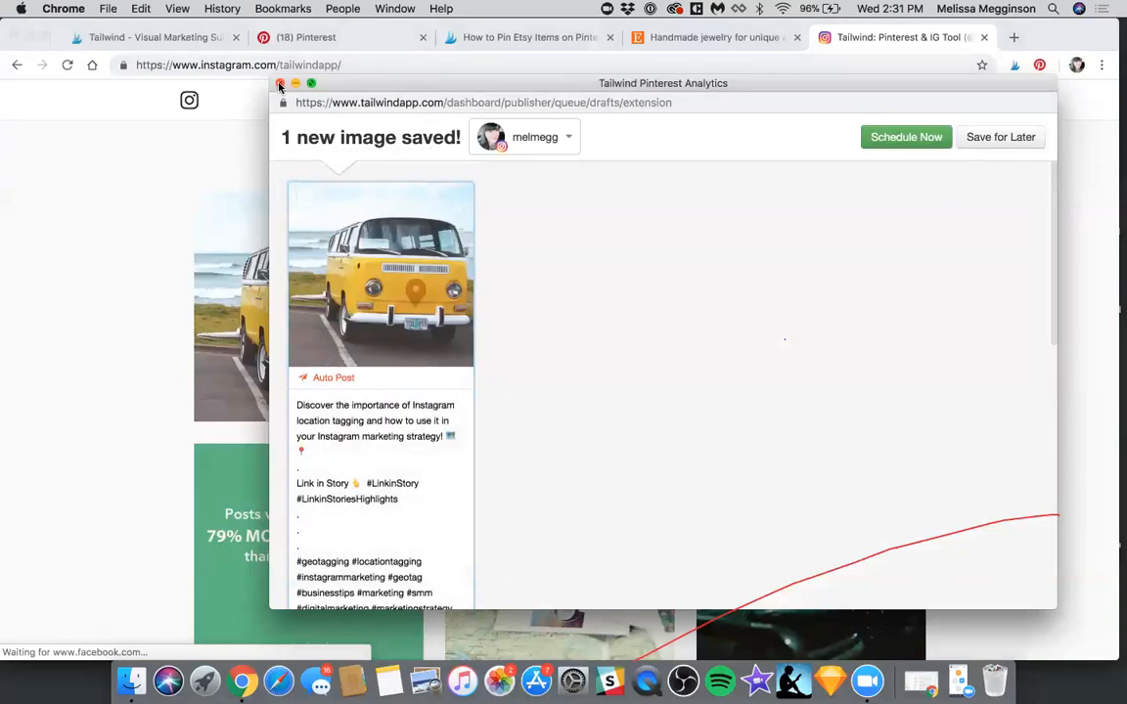
Close the yellow van draft and open the Find a Tribe page in Tailwind
click(280, 84)
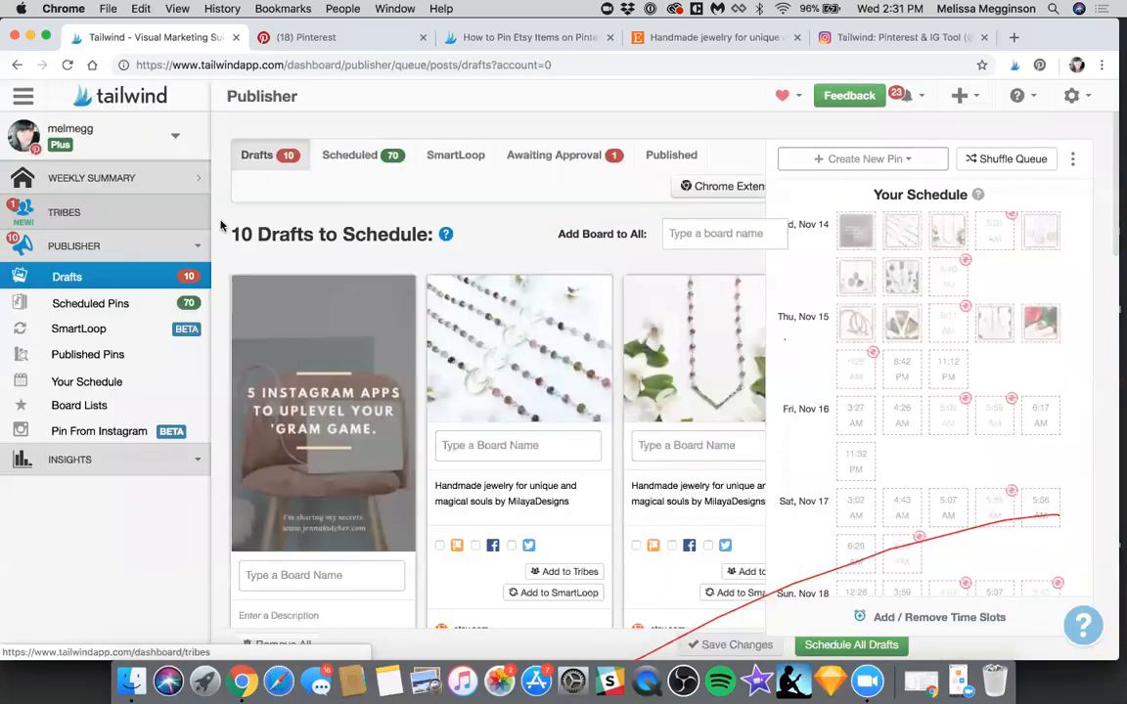
click(219, 224)
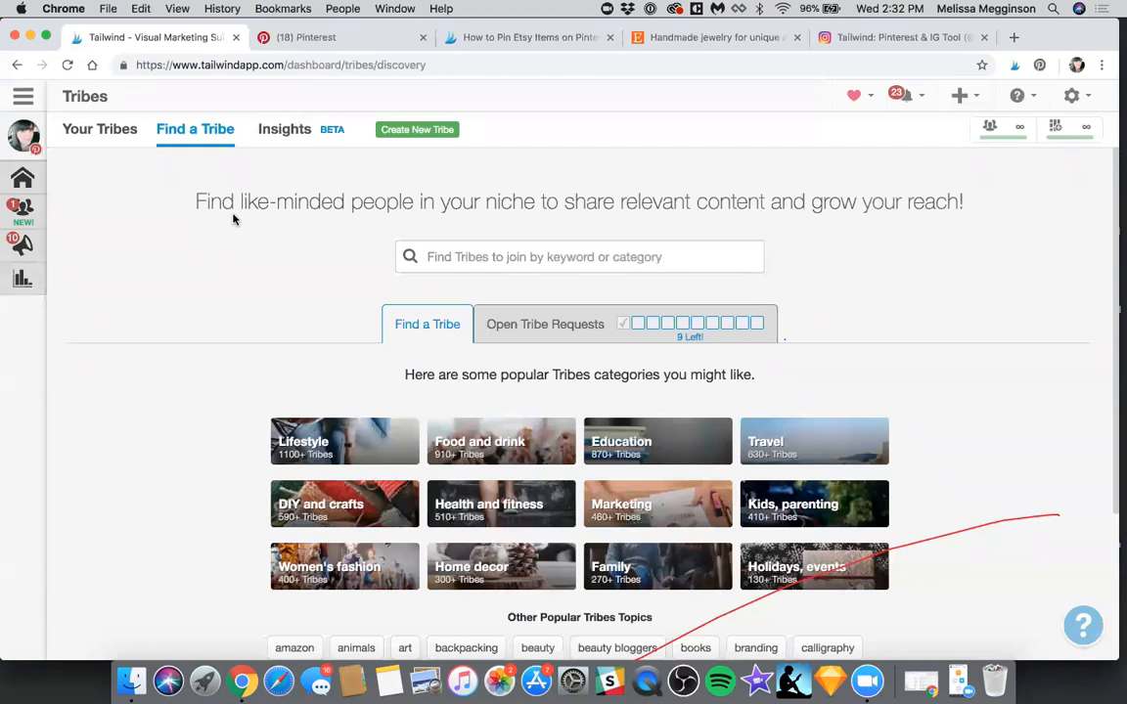
Create Tailwind Instagram drafts for three necklace images from the MilayaDesigns Etsy shop and crop the triangular-stone image to Square
click(716, 37)
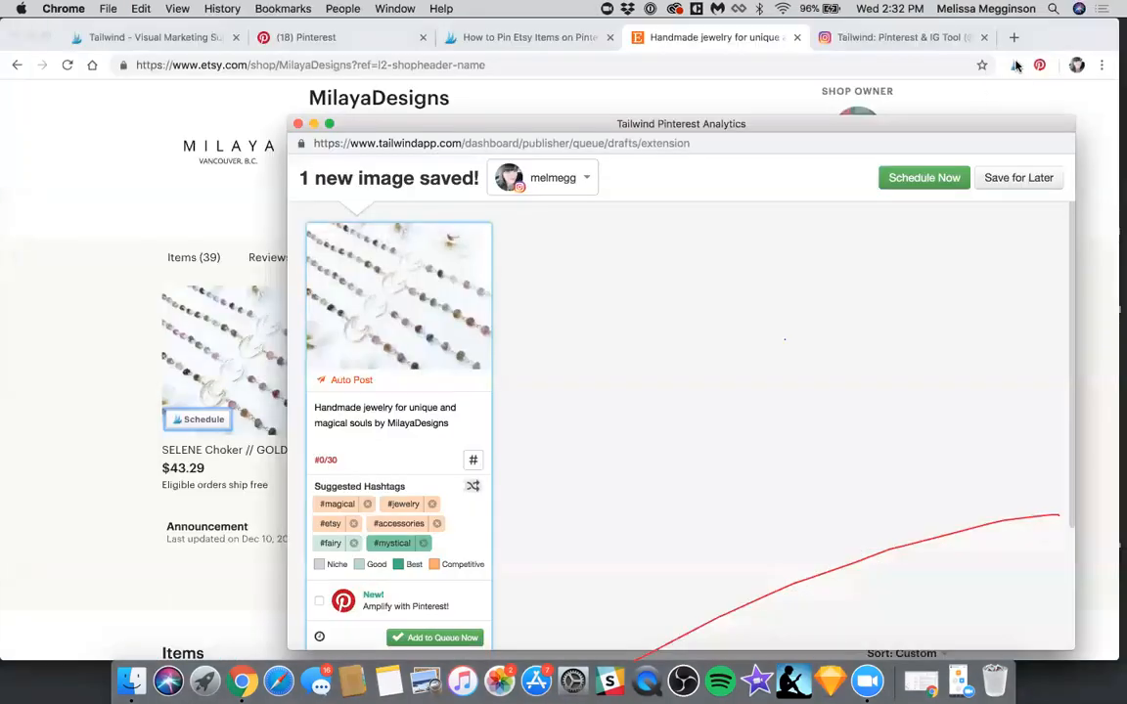
click(1017, 64)
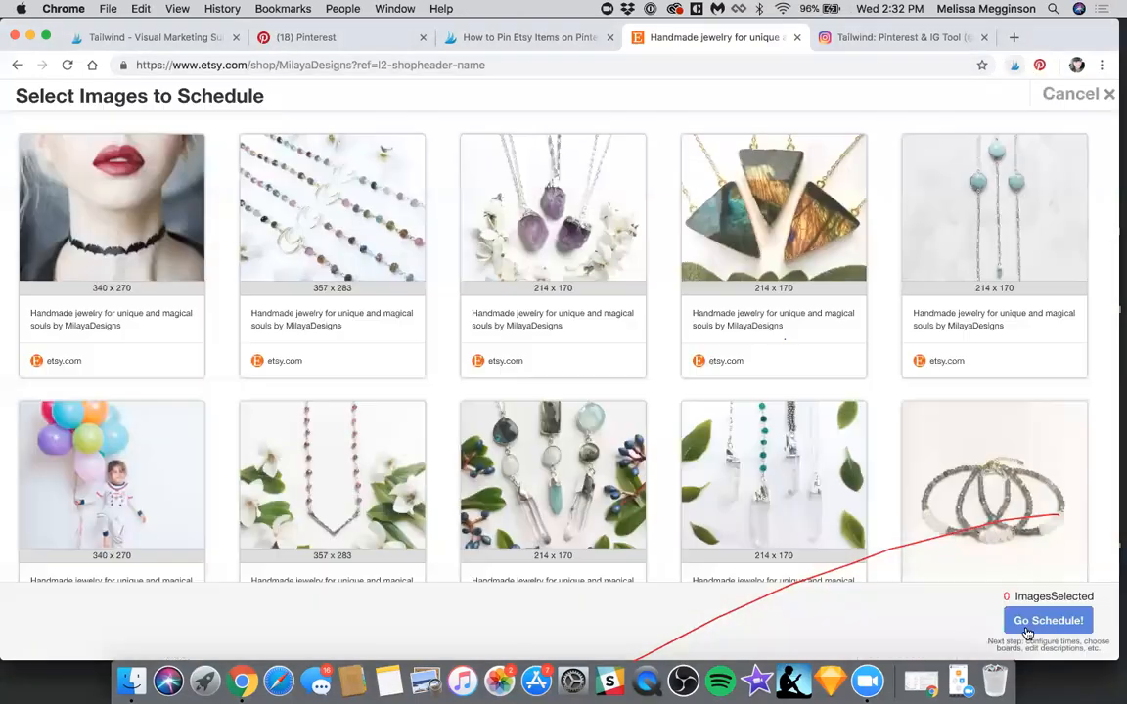
click(624, 297)
click(338, 293)
click(768, 293)
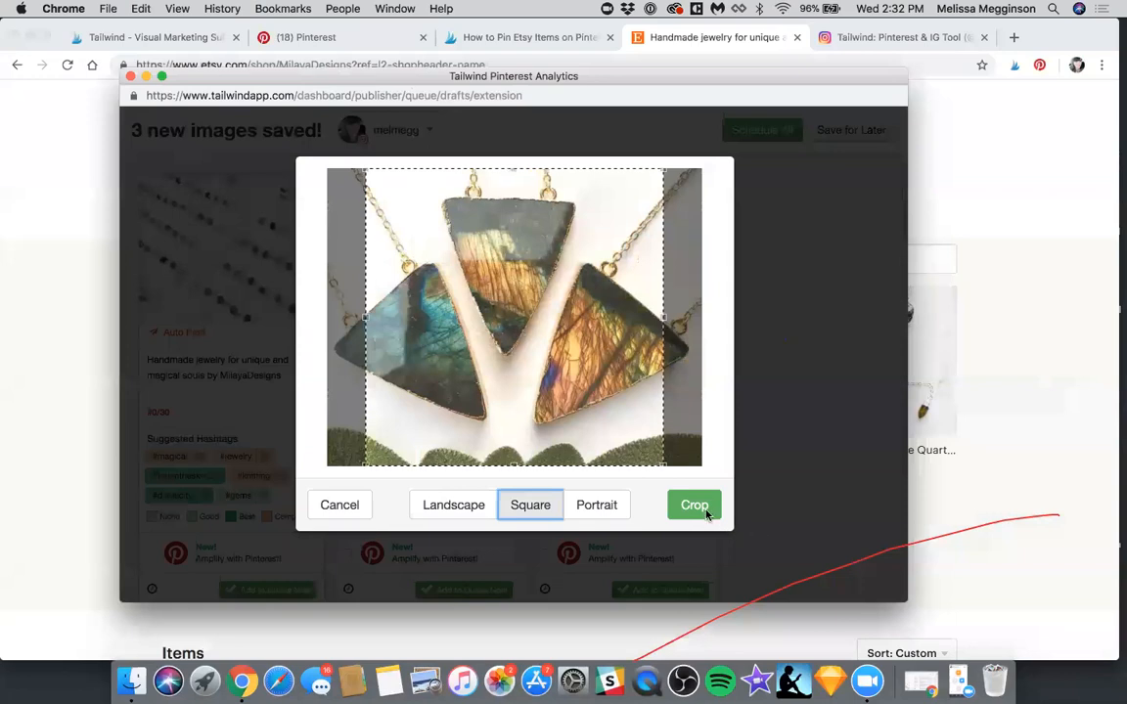
click(794, 448)
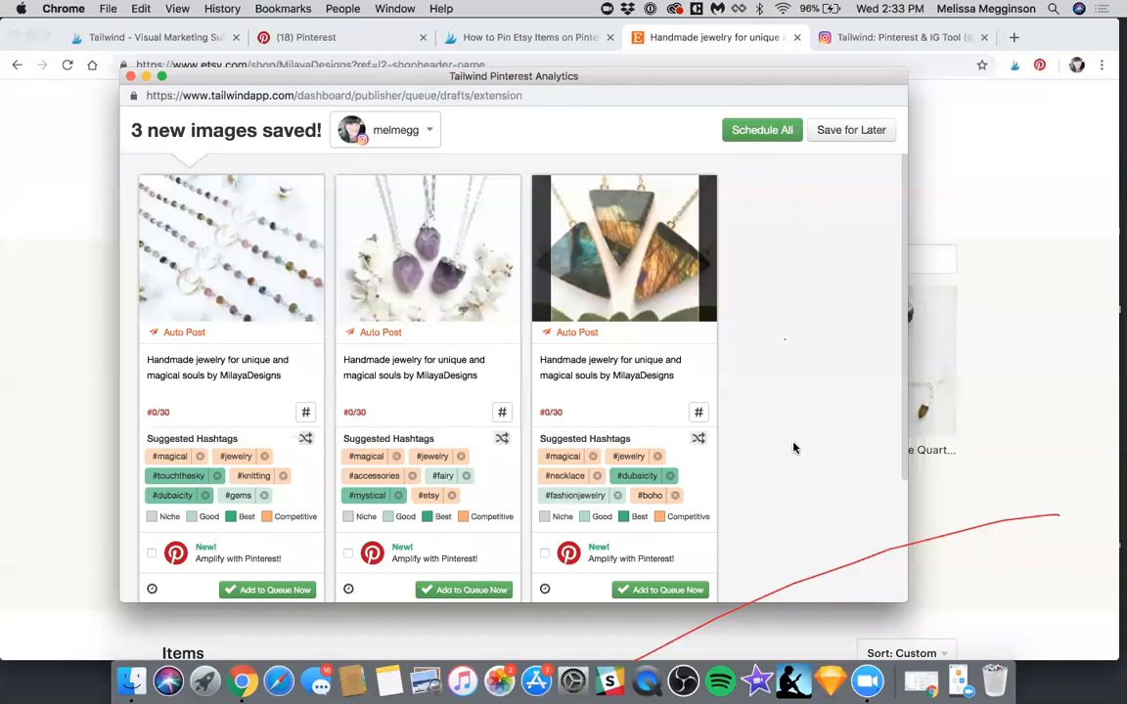
Move the three necklace drafts to the Pinterest account, close the drafts window and return to Tailwind's Find a Tribe page
click(419, 130)
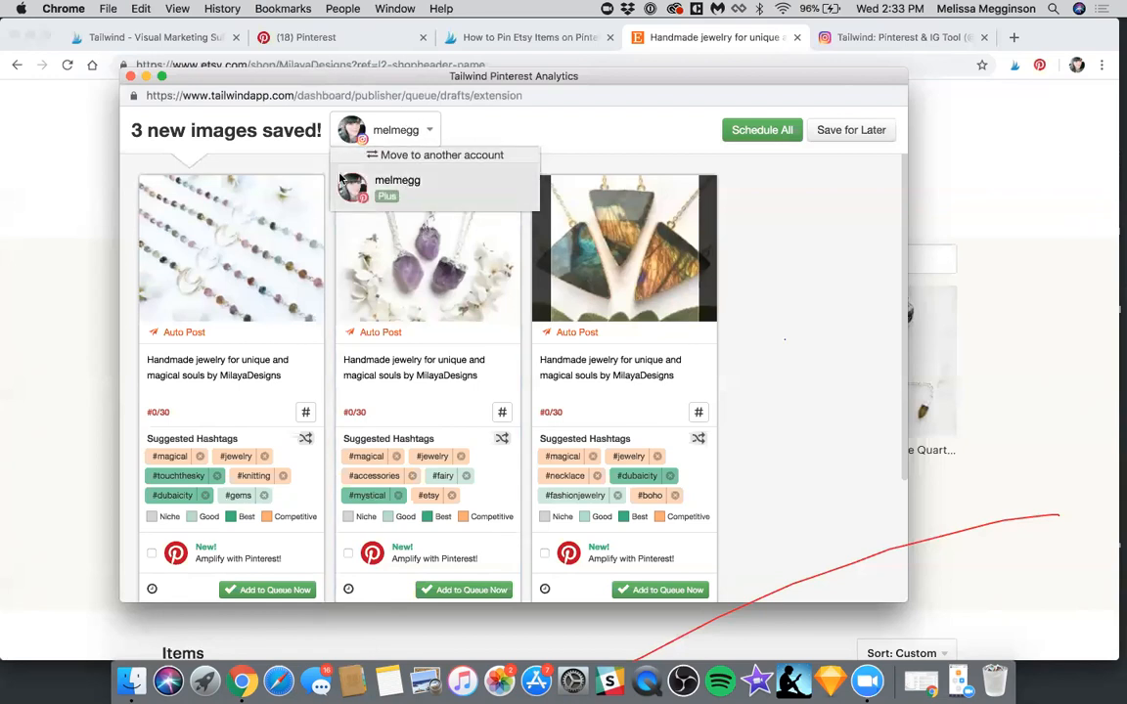
click(399, 192)
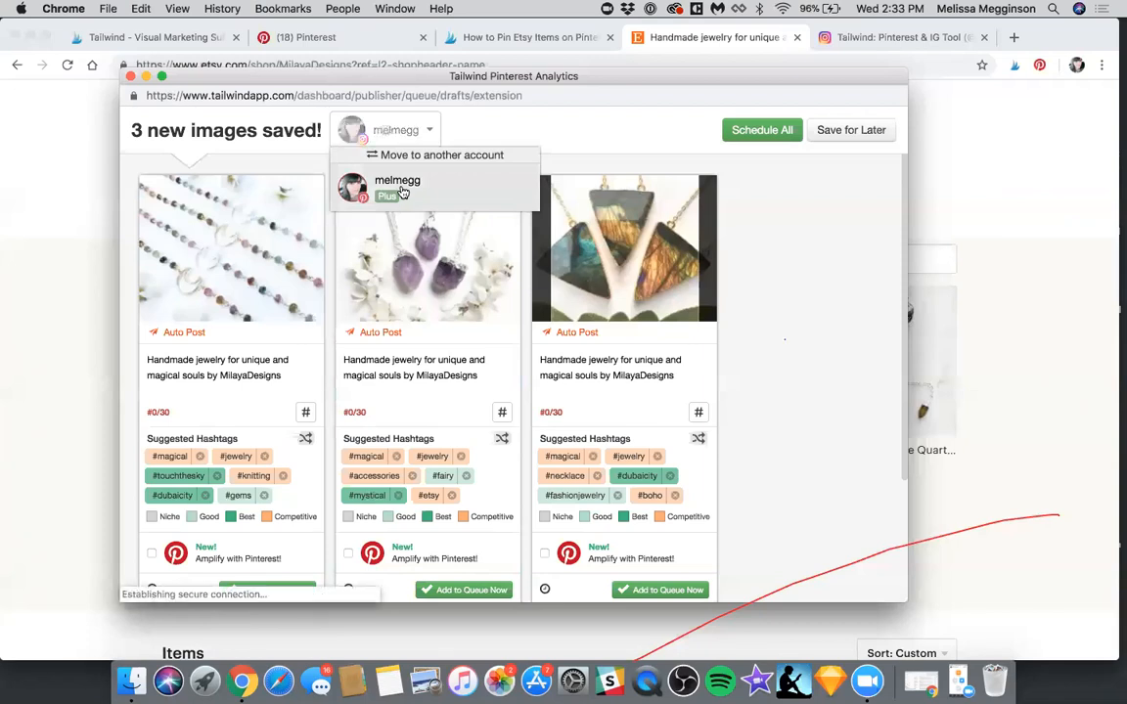
click(131, 76)
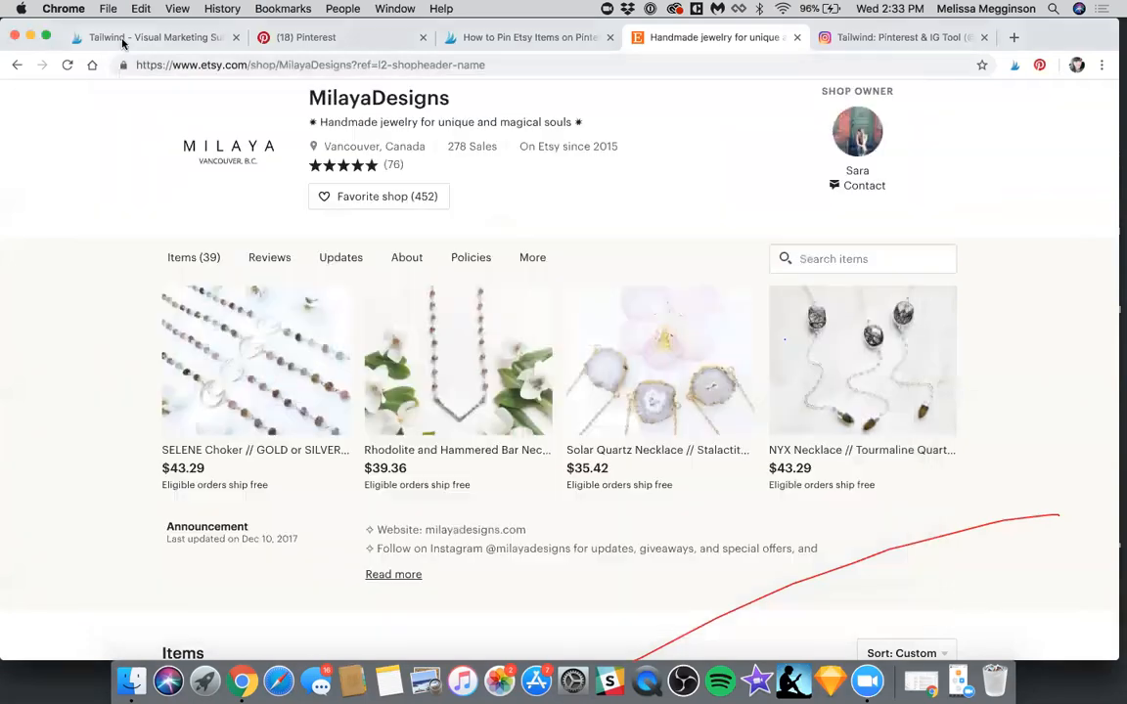
click(122, 39)
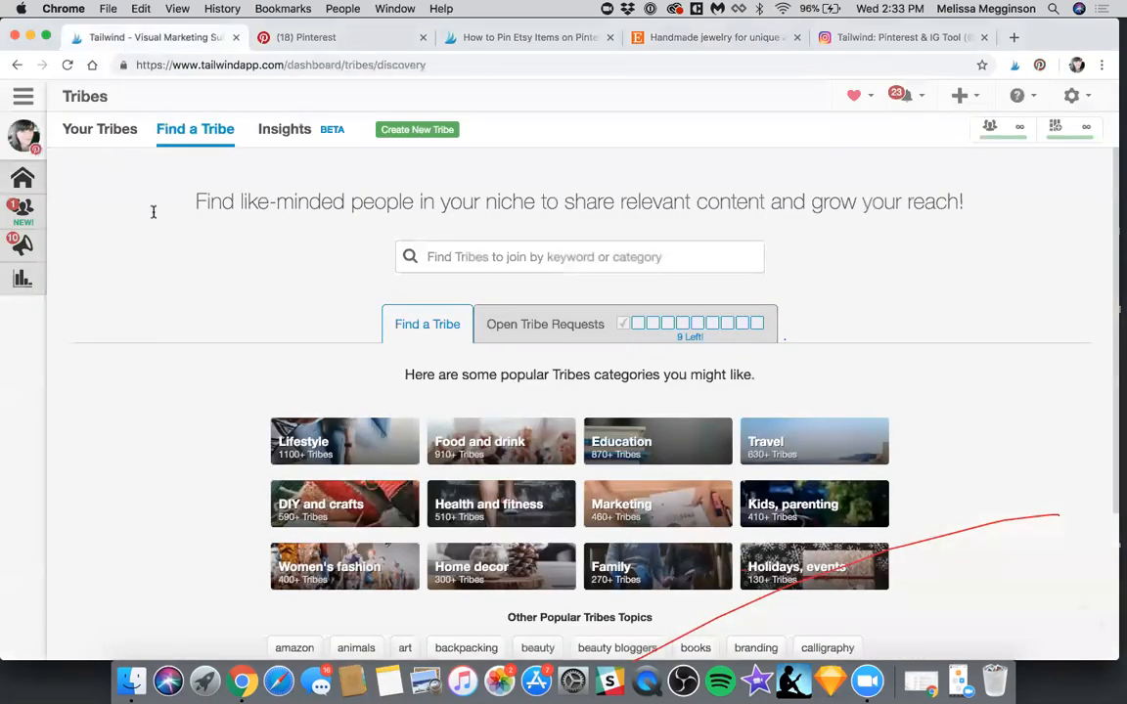
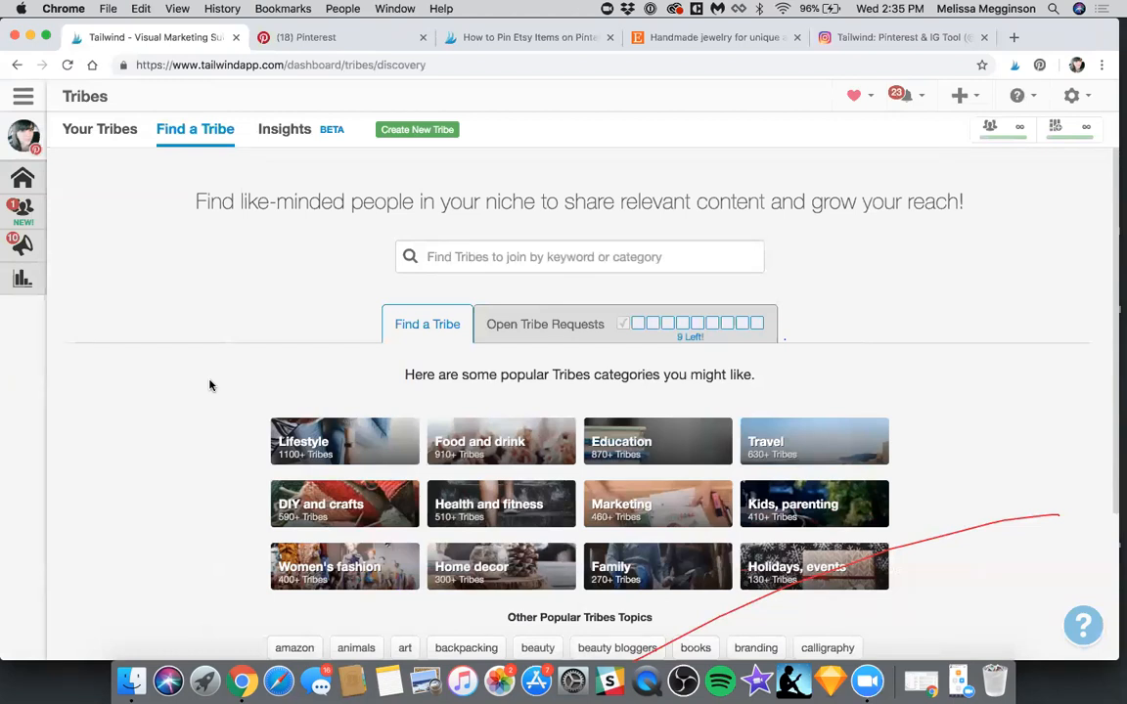
Search for Women's fashion Tribes on the accessories topic and examine the results' join options, member numbers and activity levels
click(376, 572)
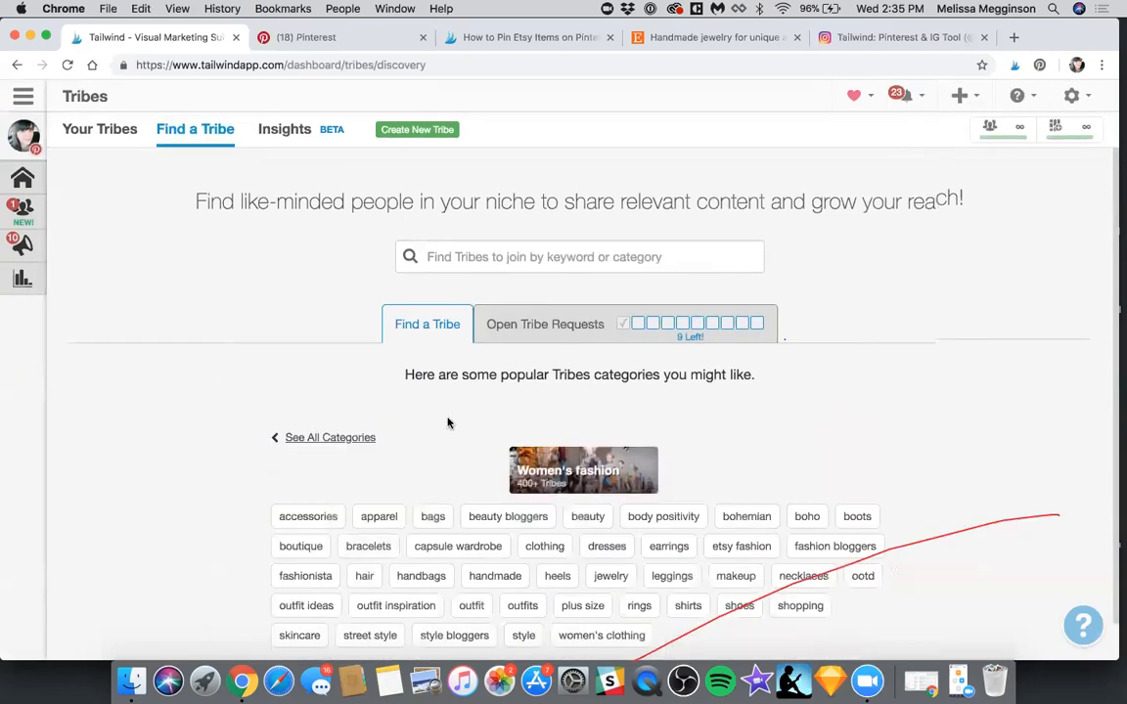
scroll(314, 440, down, 1)
click(311, 478)
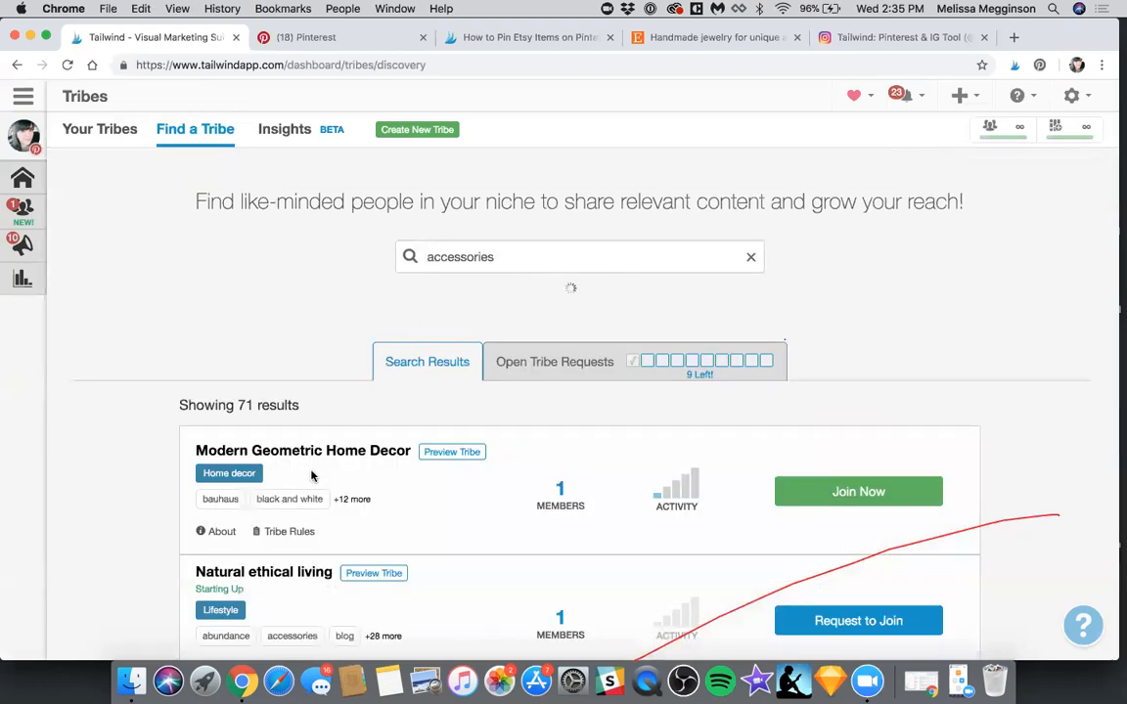
scroll(173, 309, down, 2)
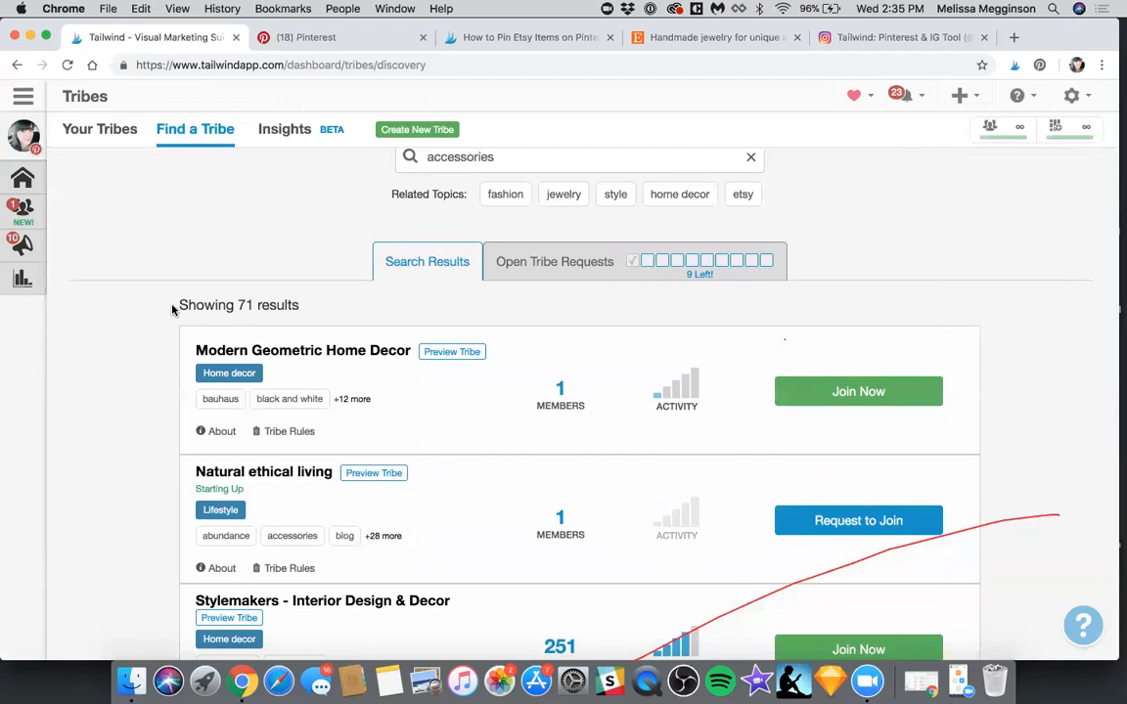
scroll(172, 309, down, 3)
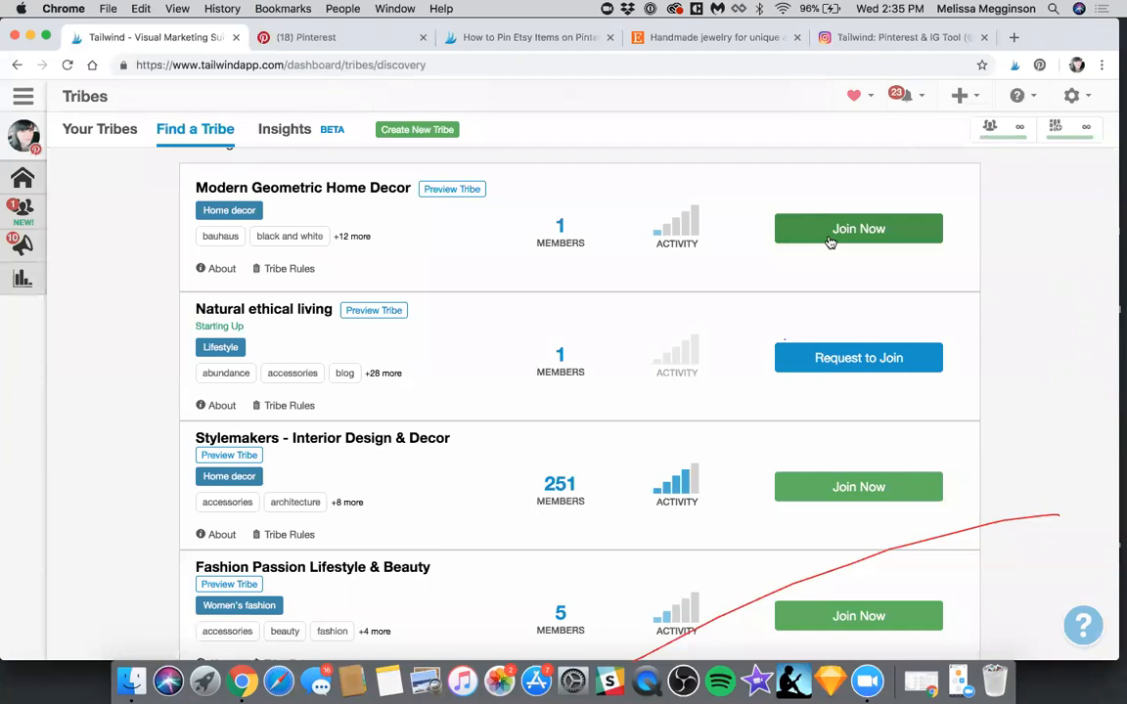
scroll(727, 355, down, 2)
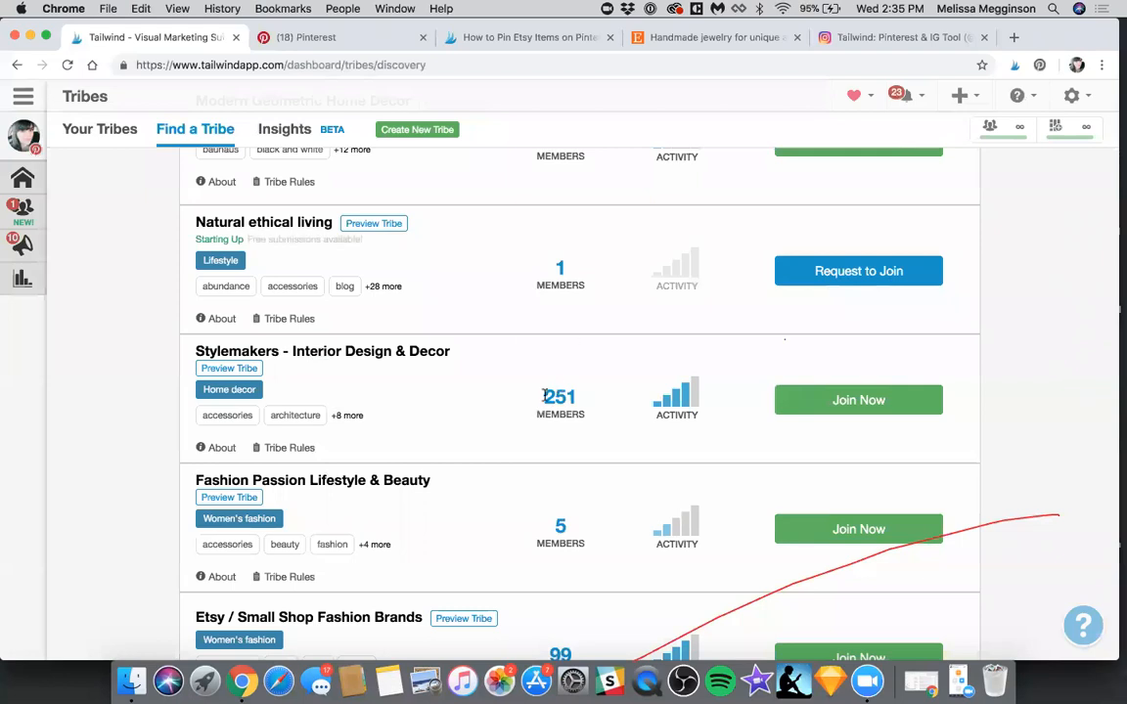
mouse_move(659, 402)
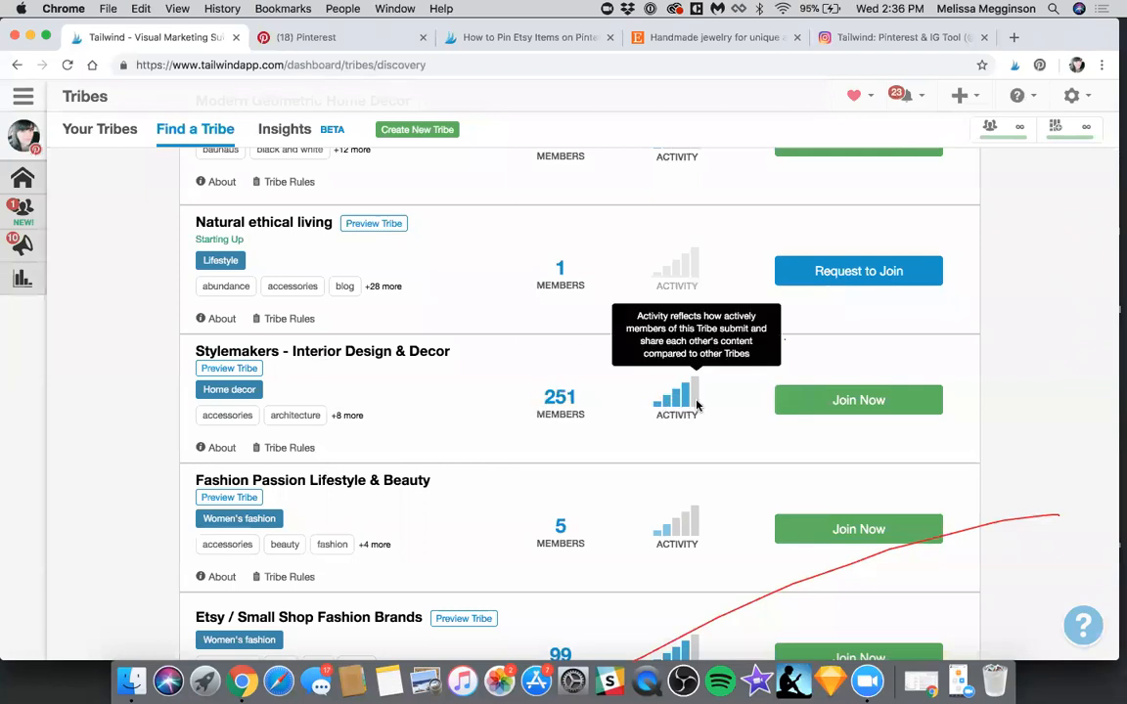
Preview the Stylemakers - Interior Design & Decor Tribe, review its pins and rules, and join it
click(233, 371)
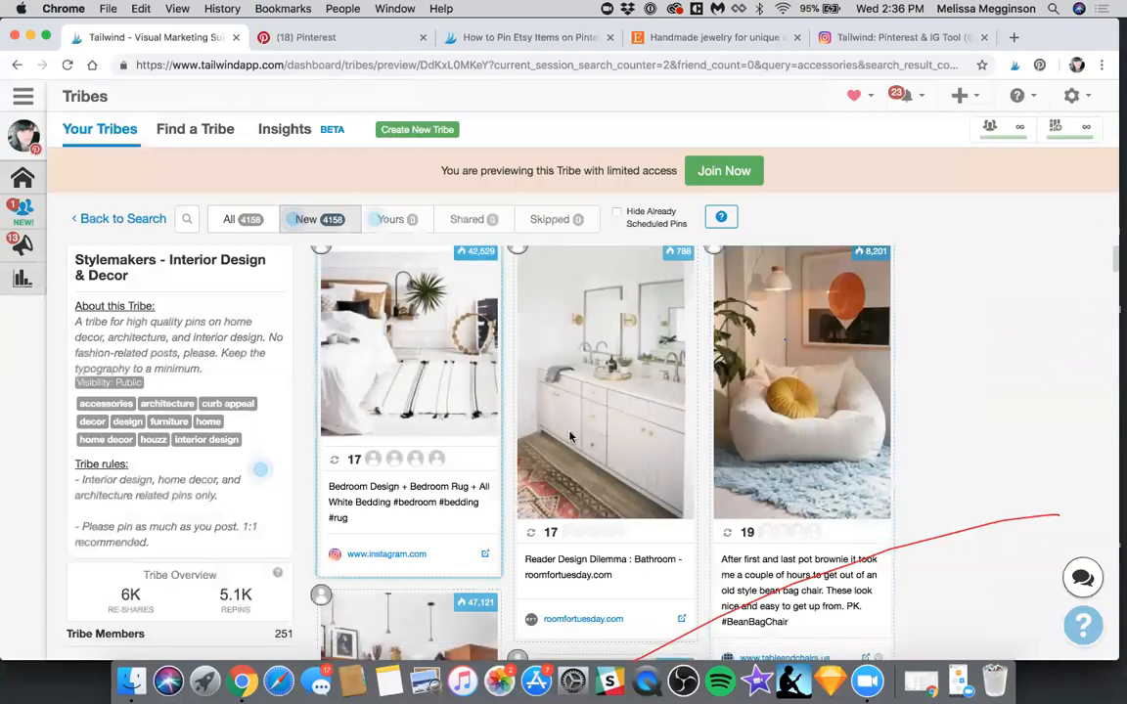
scroll(377, 384, down, 3)
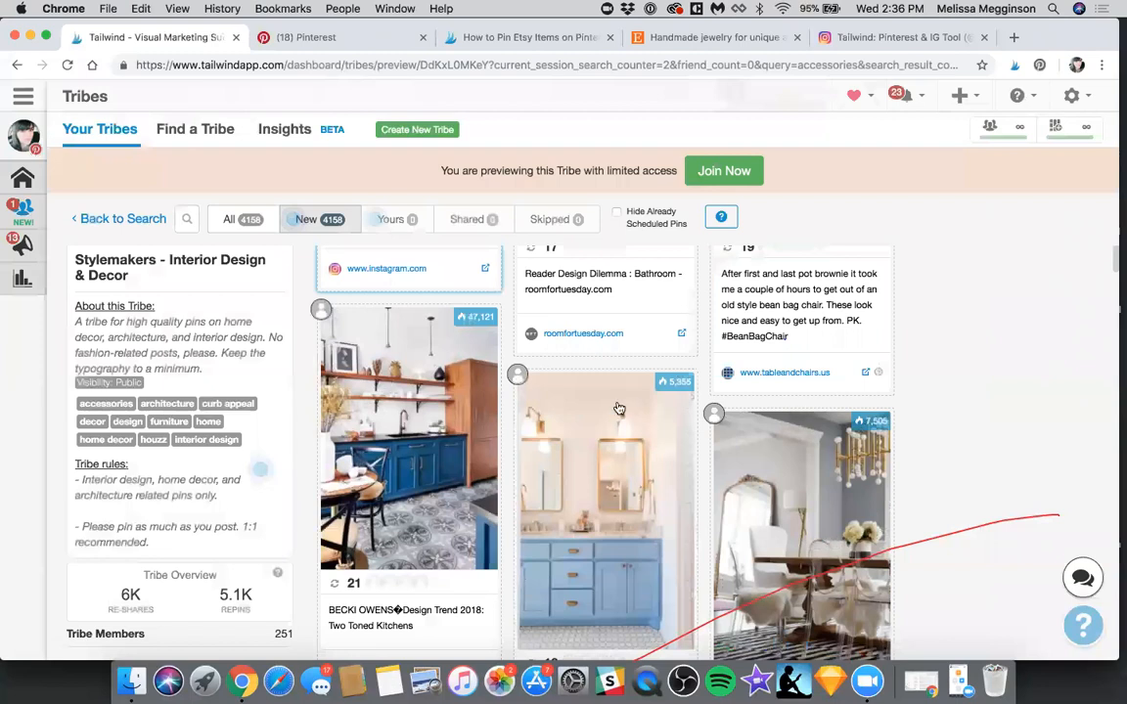
scroll(618, 408, down, 2)
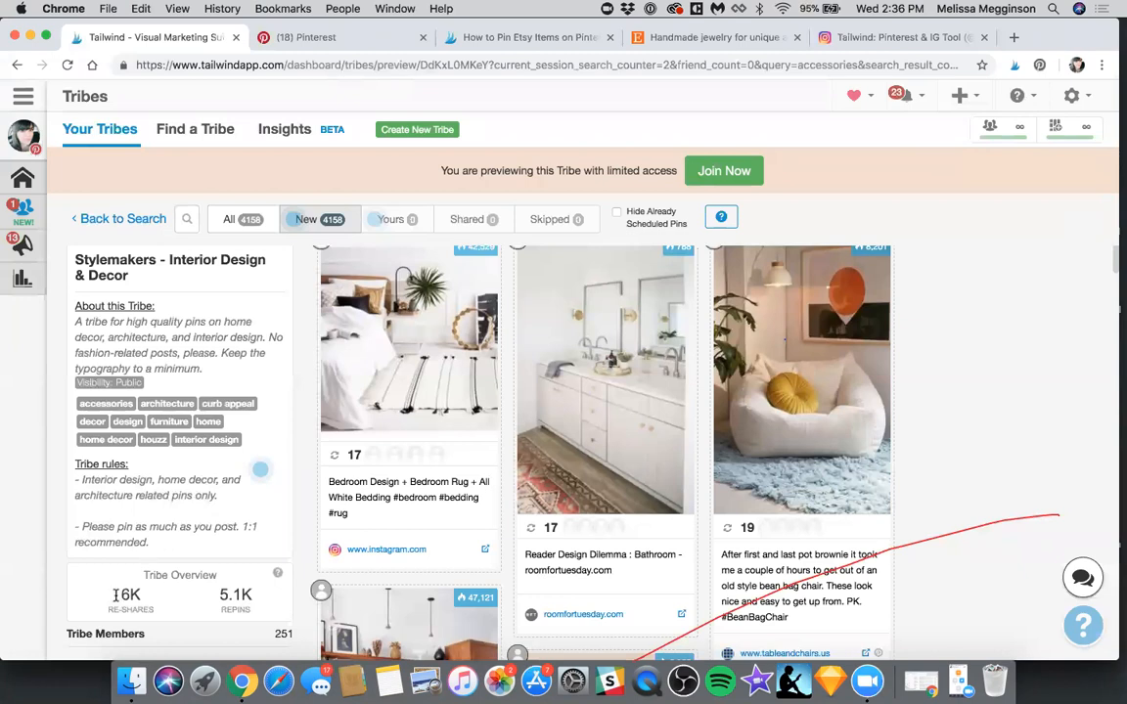
scroll(188, 575, down, 1)
click(744, 173)
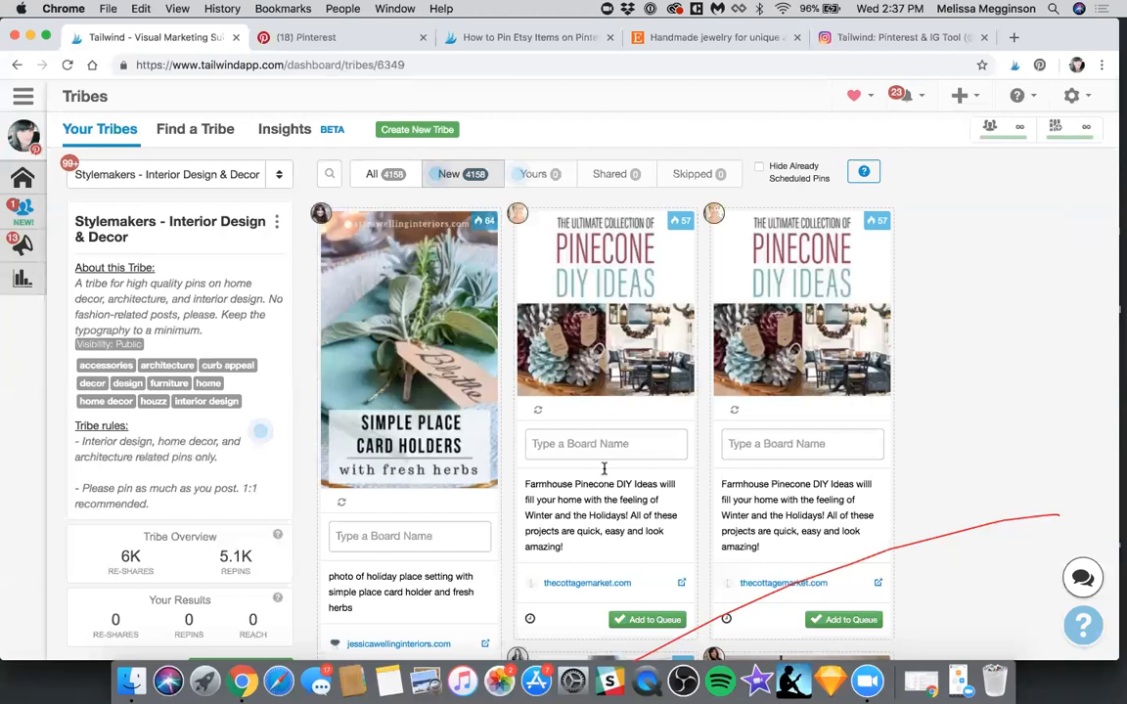
Assign the Pinecone DIY Ideas pin in the middle column to the Christmas! board and add it to the queue
scroll(603, 440, down, 1)
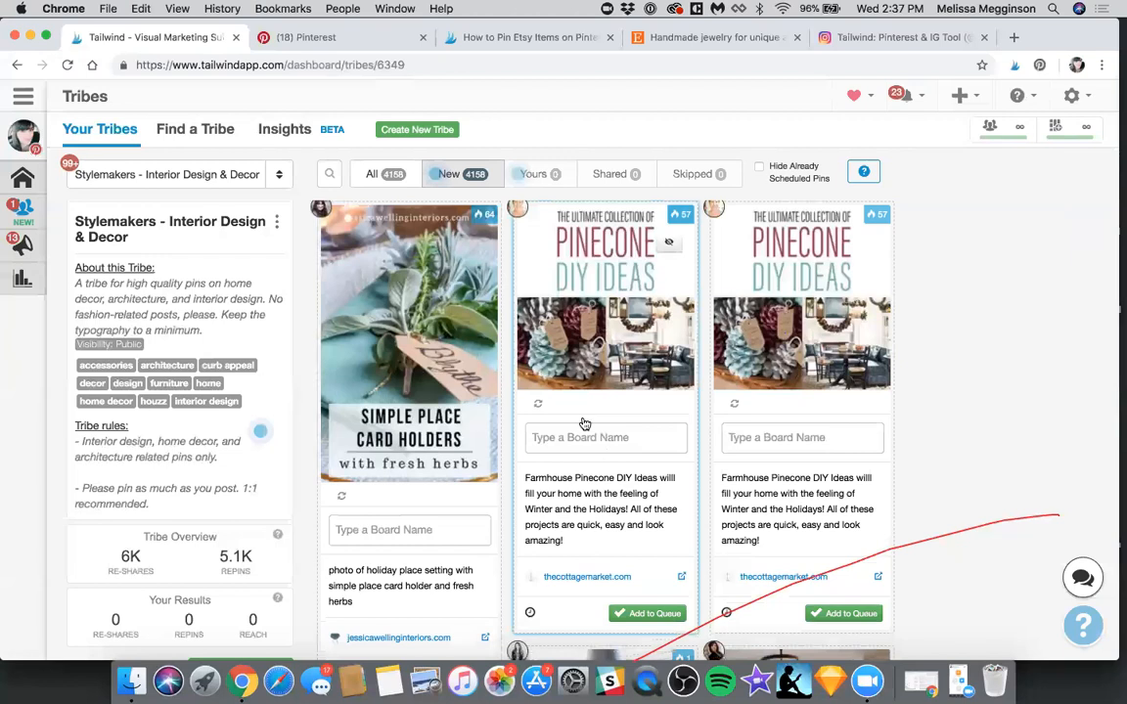
scroll(596, 152, up, 1)
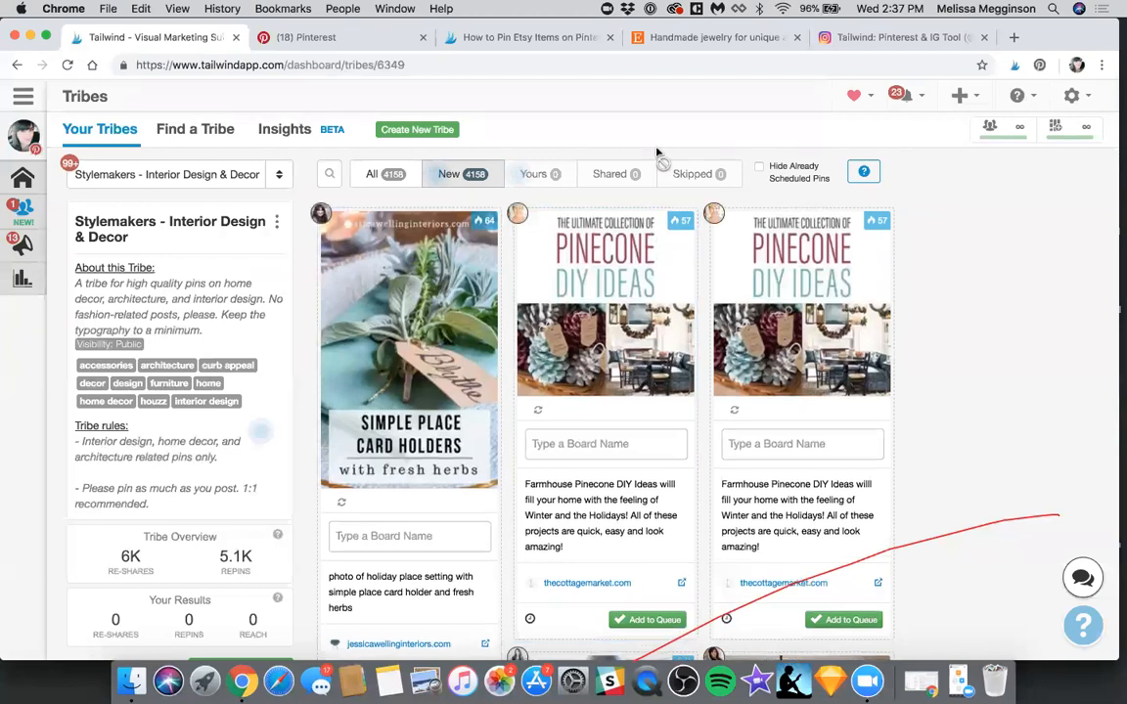
scroll(578, 322, down, 2)
click(591, 380)
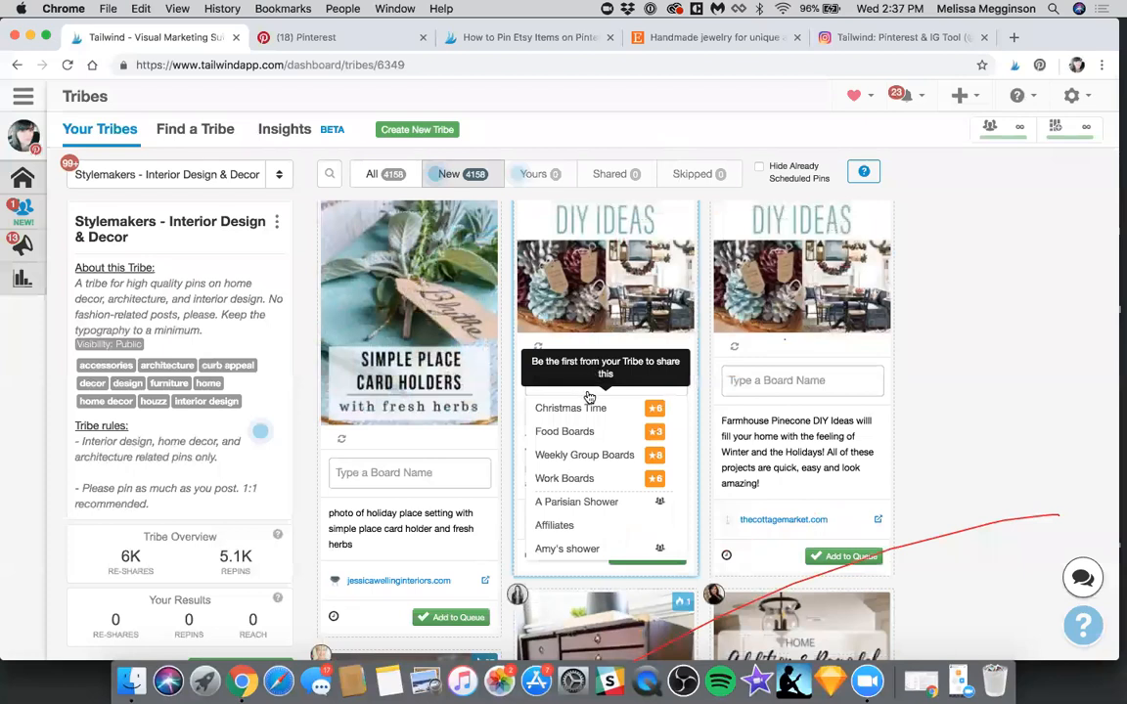
text(cr)
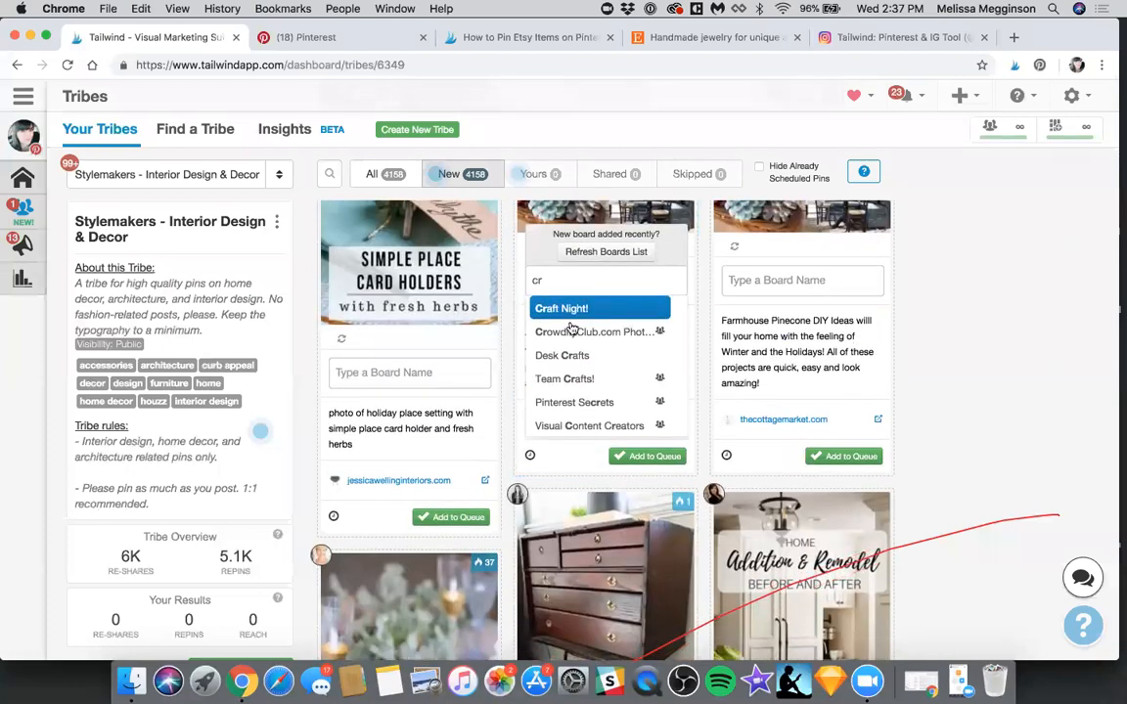
key(BackSpace)
text(hr)
key(Down)
key(Return)
click(507, 437)
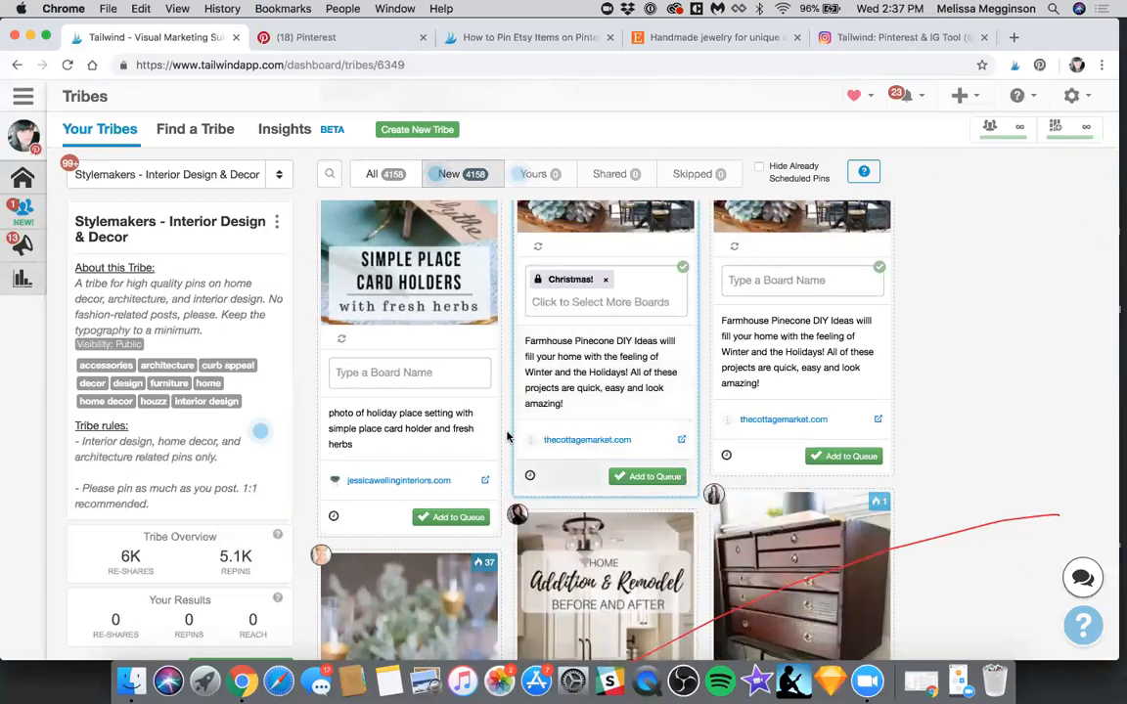
click(648, 477)
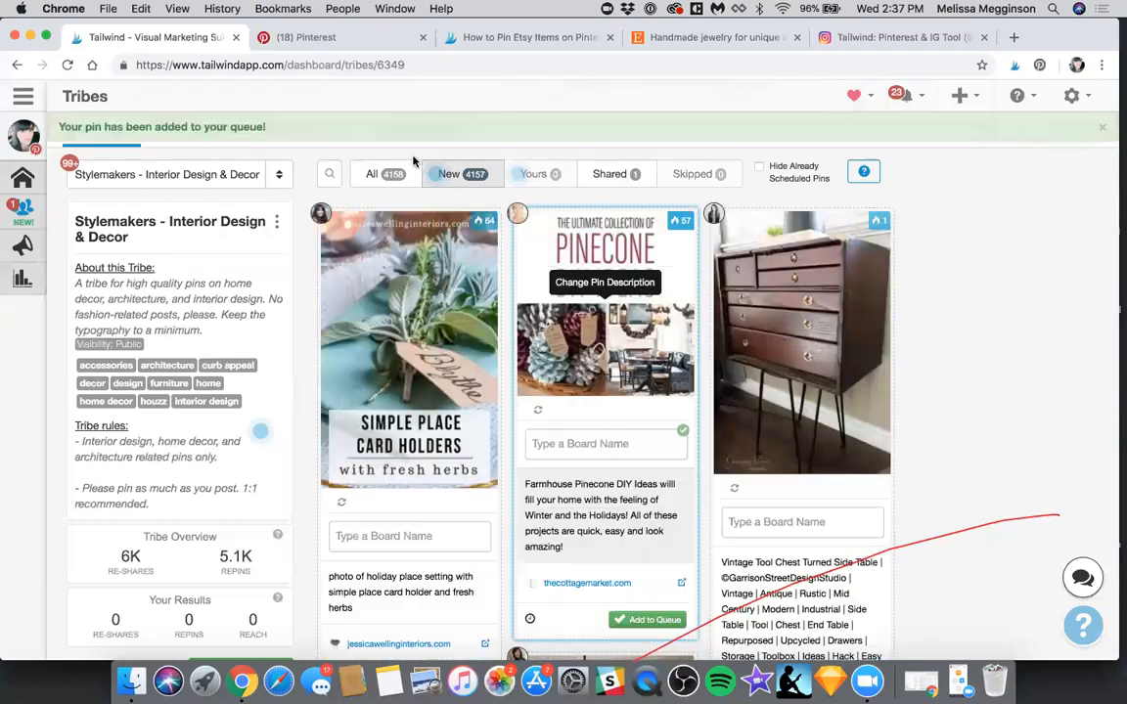
Switch to The Blog Societies Members Tribe and examine its overview, results and member list
click(171, 184)
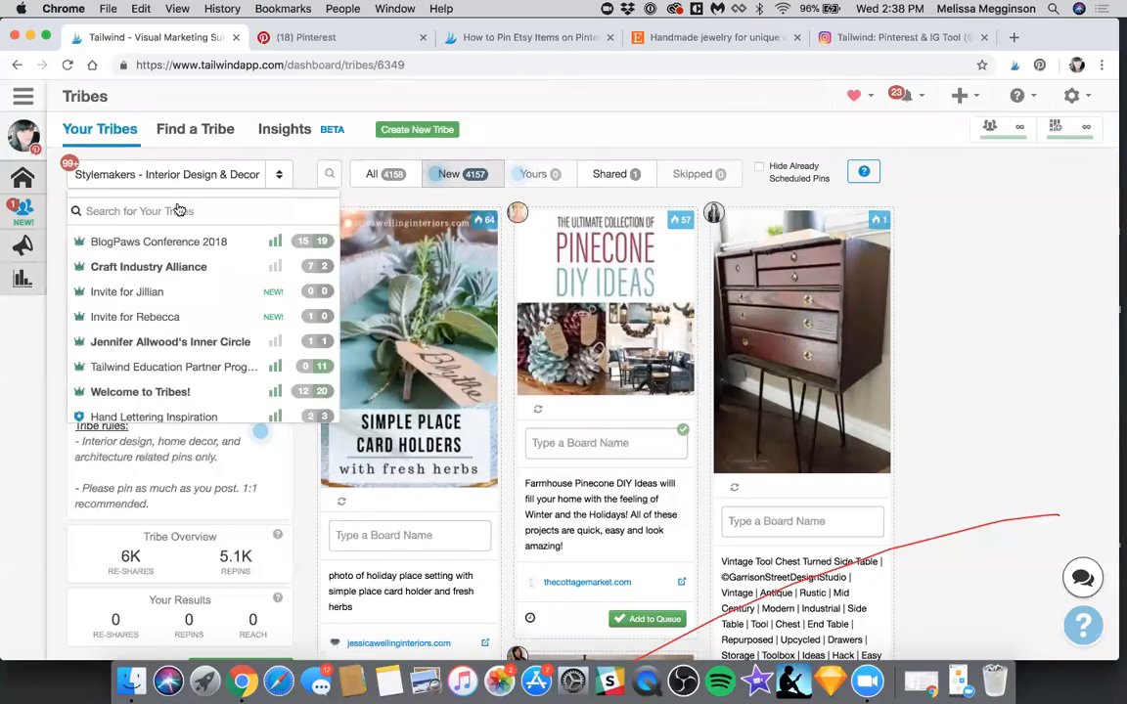
scroll(198, 295, down, 10)
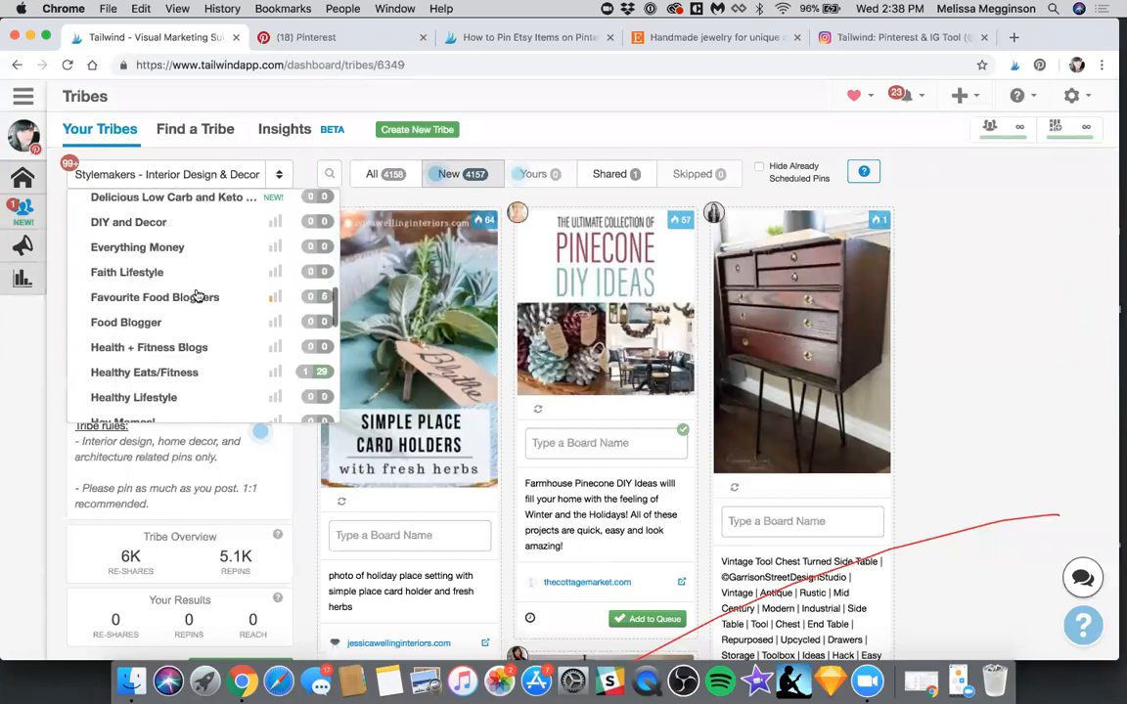
scroll(198, 295, down, 15)
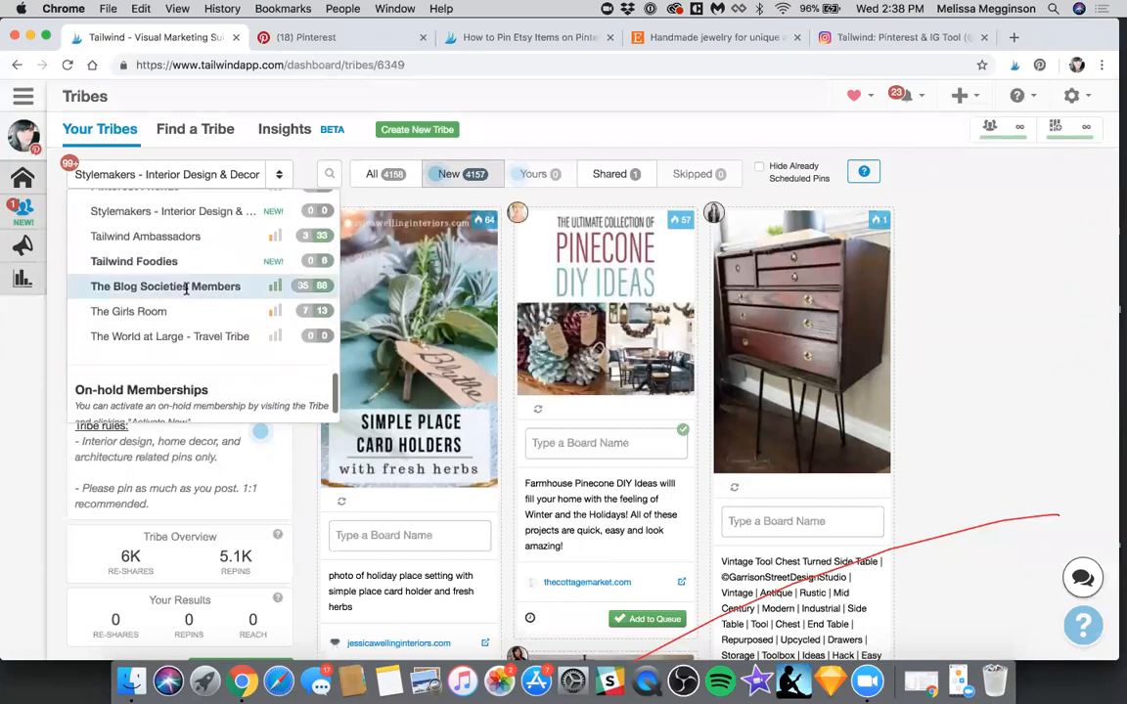
click(165, 286)
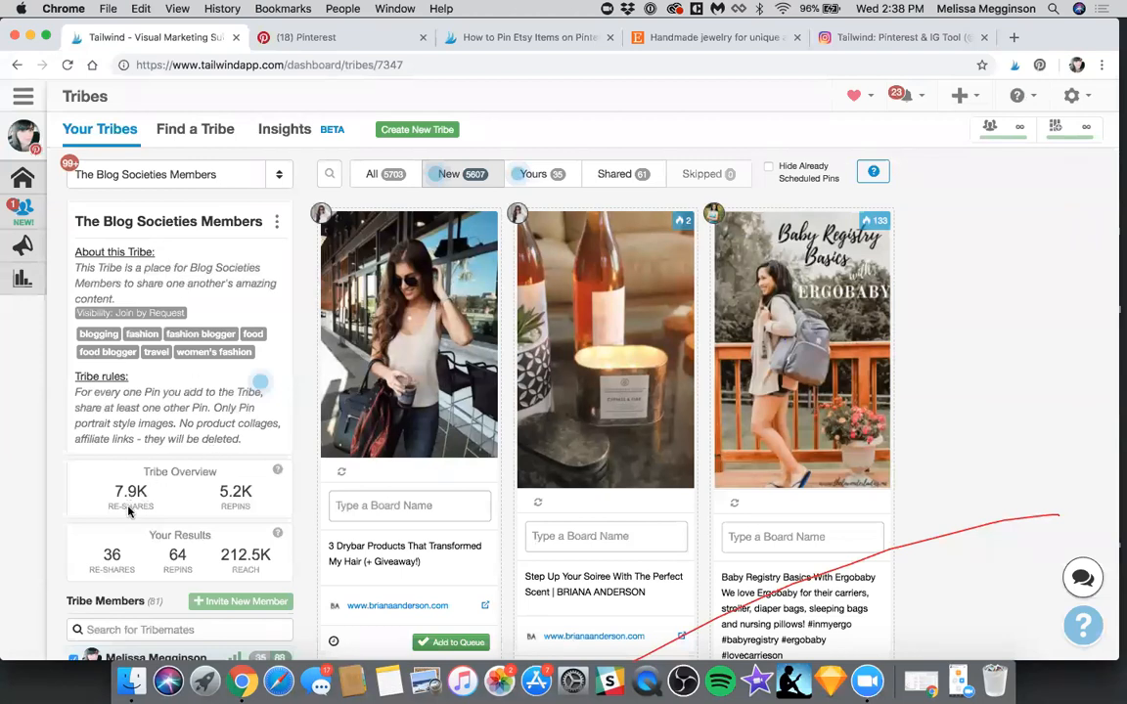
scroll(114, 459, down, 3)
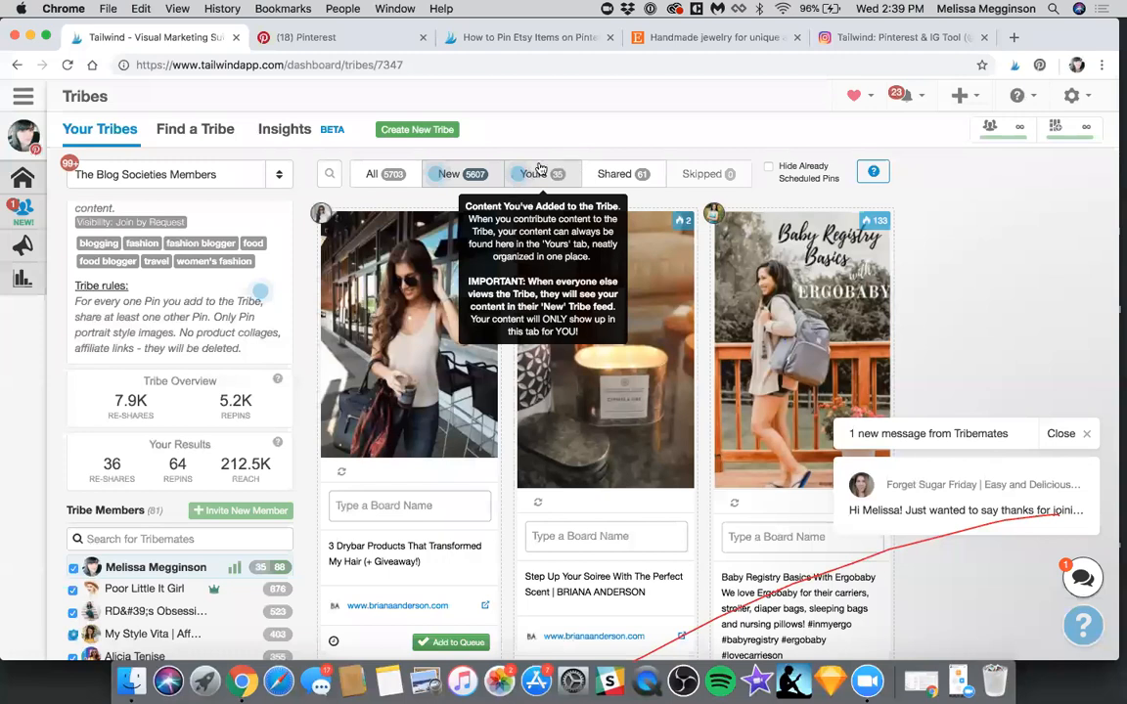
Show your own pins in the Tribe and examine the sharing activity of the gingham midi skirt pin
click(539, 172)
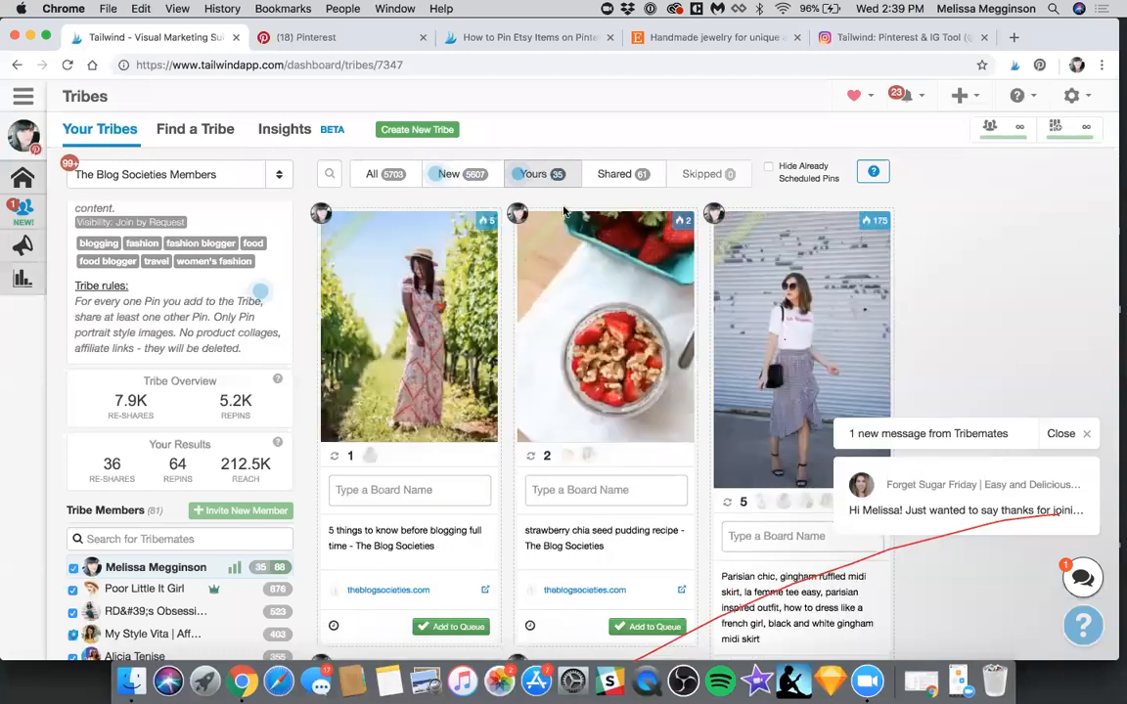
scroll(773, 490, down, 2)
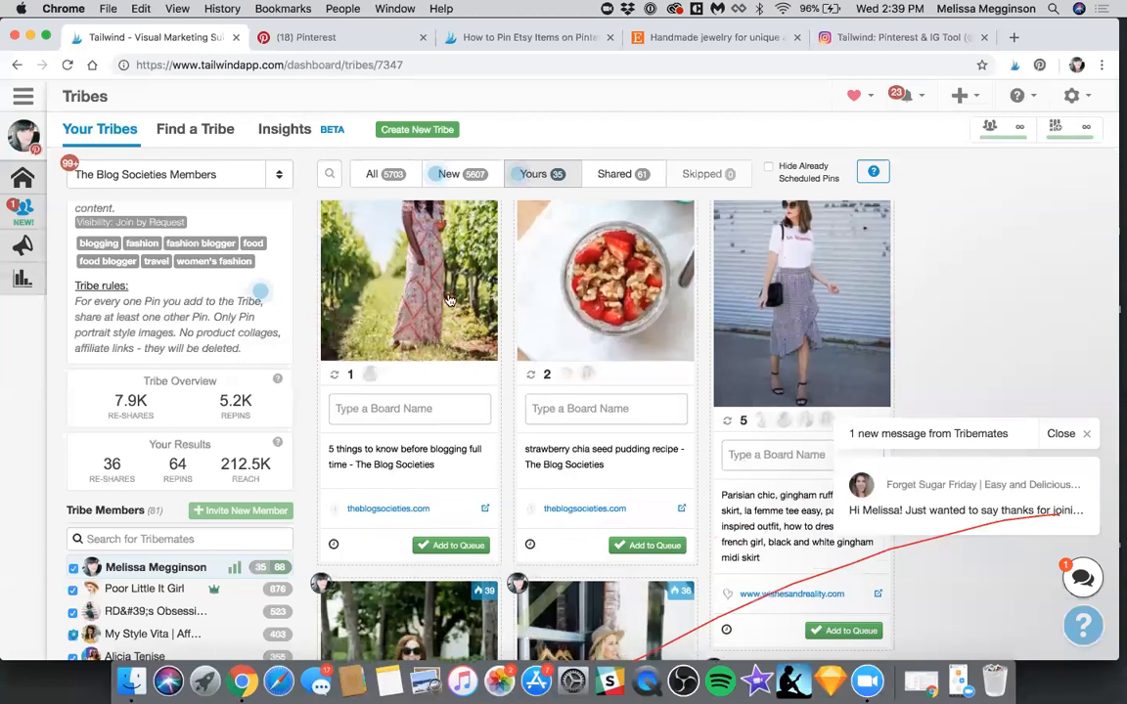
scroll(538, 214, up, 2)
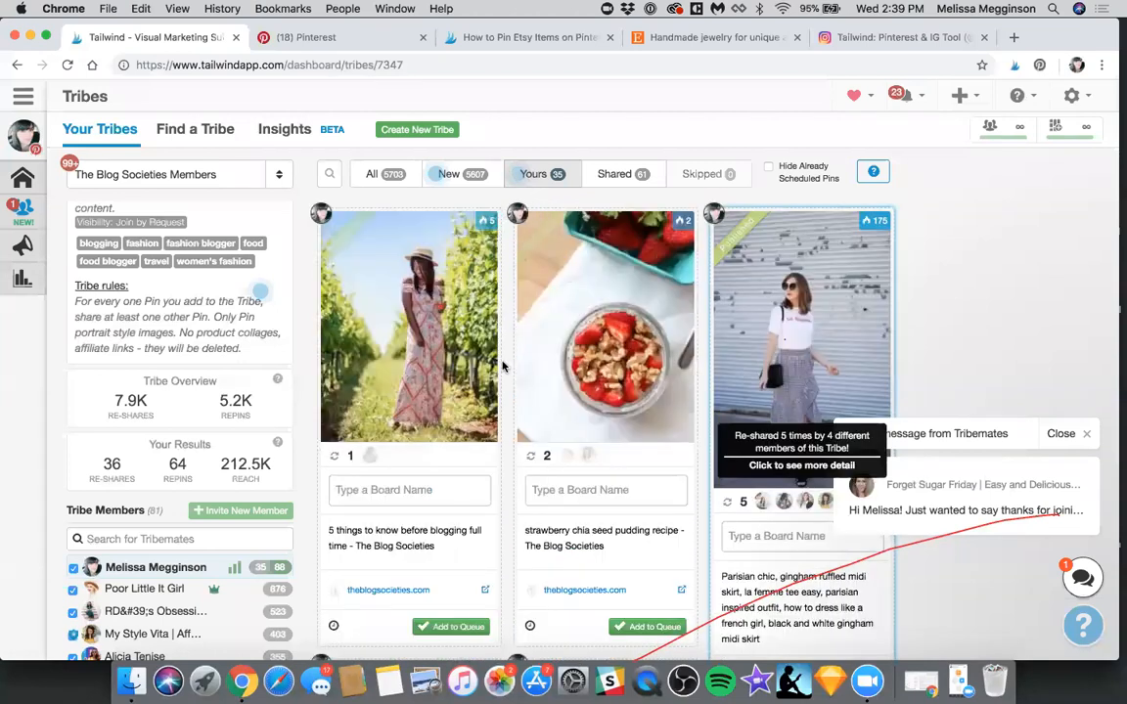
click(547, 459)
scroll(816, 227, up, 2)
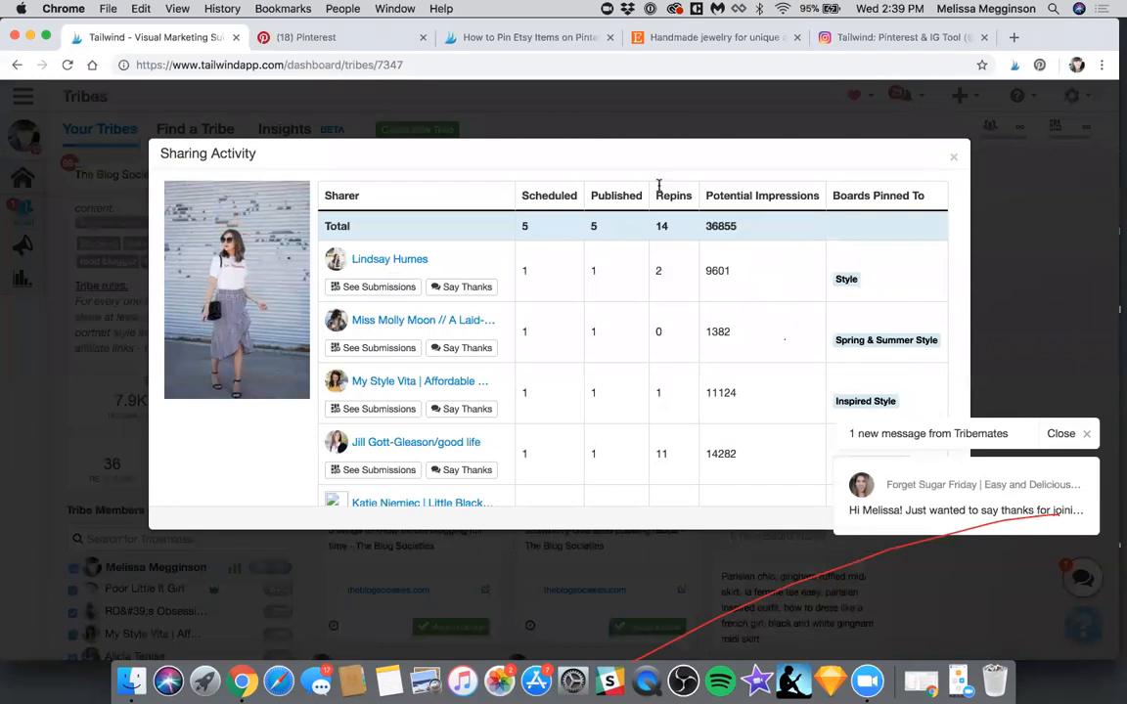
scroll(597, 386, down, 1)
scroll(548, 394, down, 3)
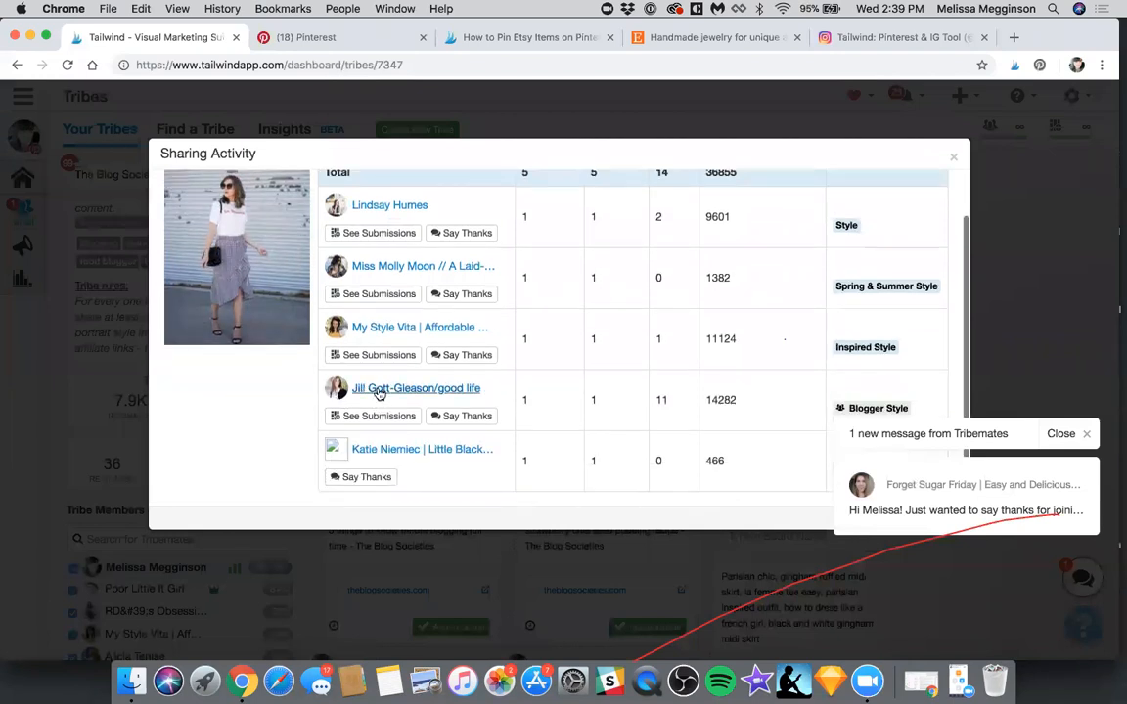
double_click(661, 397)
scroll(662, 397, up, 5)
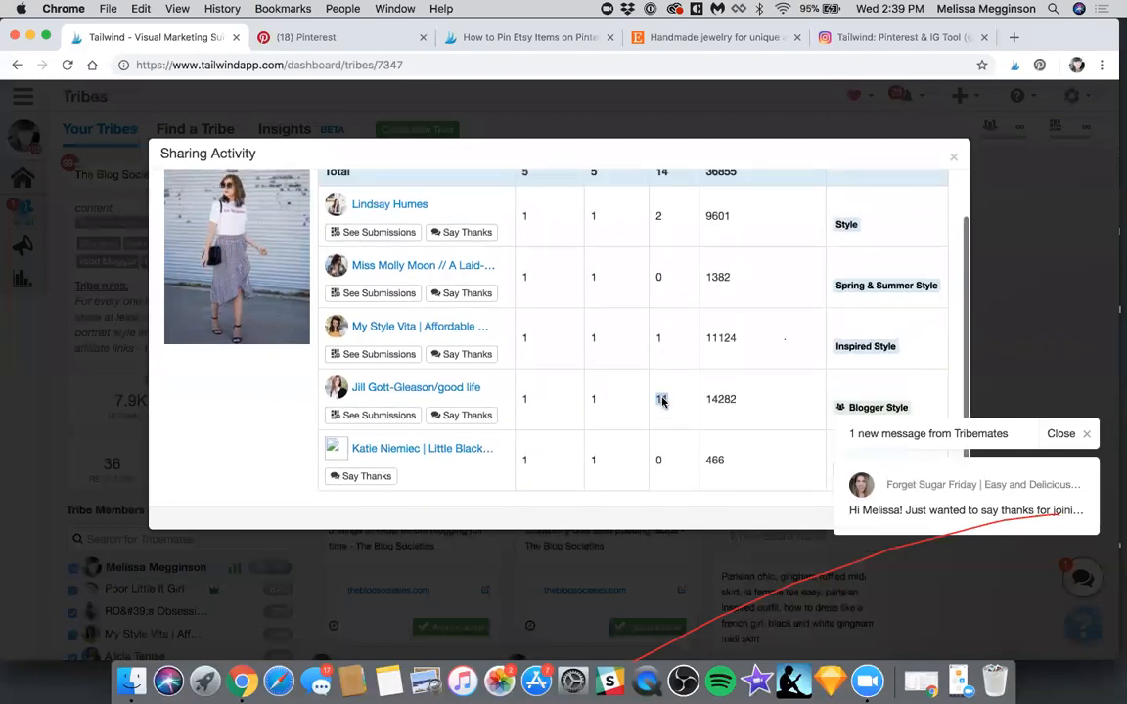
click(480, 473)
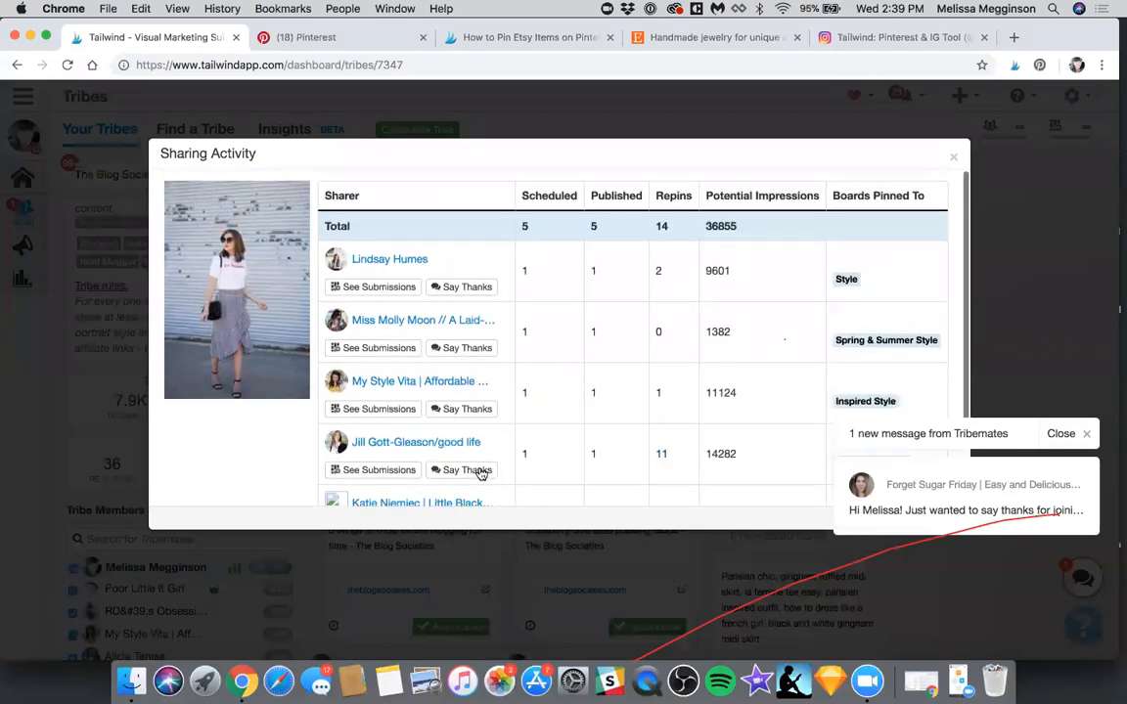
View the Tribe submissions of the sharer with the most repins, close that tab and dismiss the sharing activity details
click(361, 471)
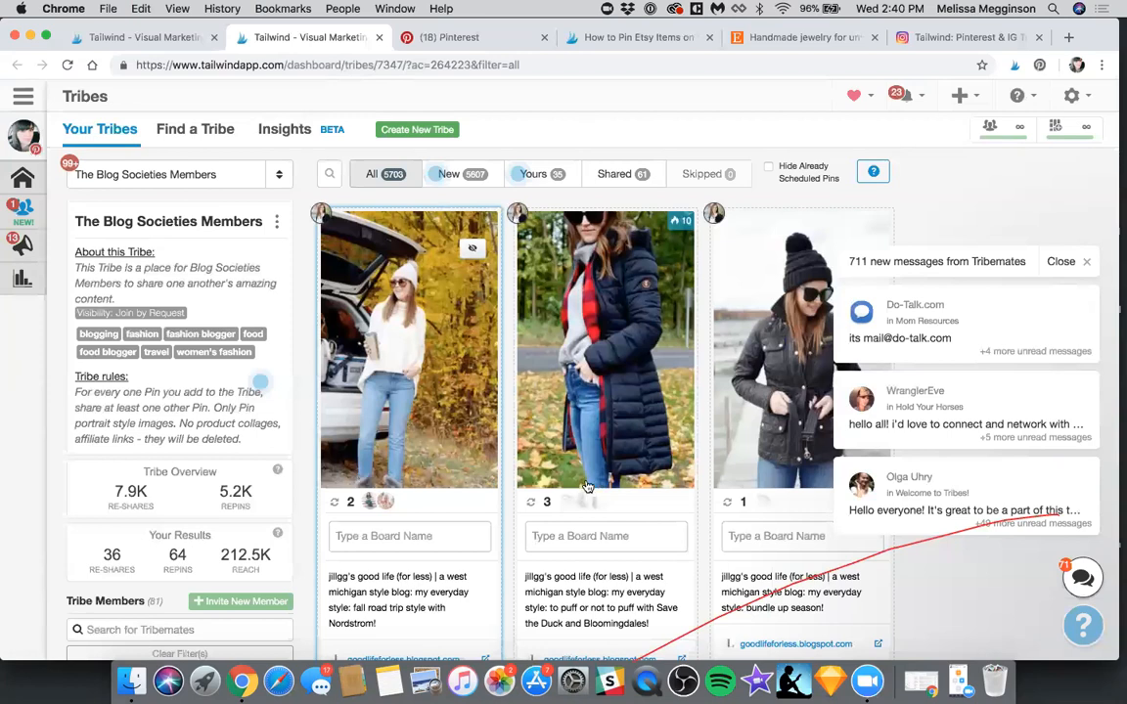
key(super+w)
click(536, 105)
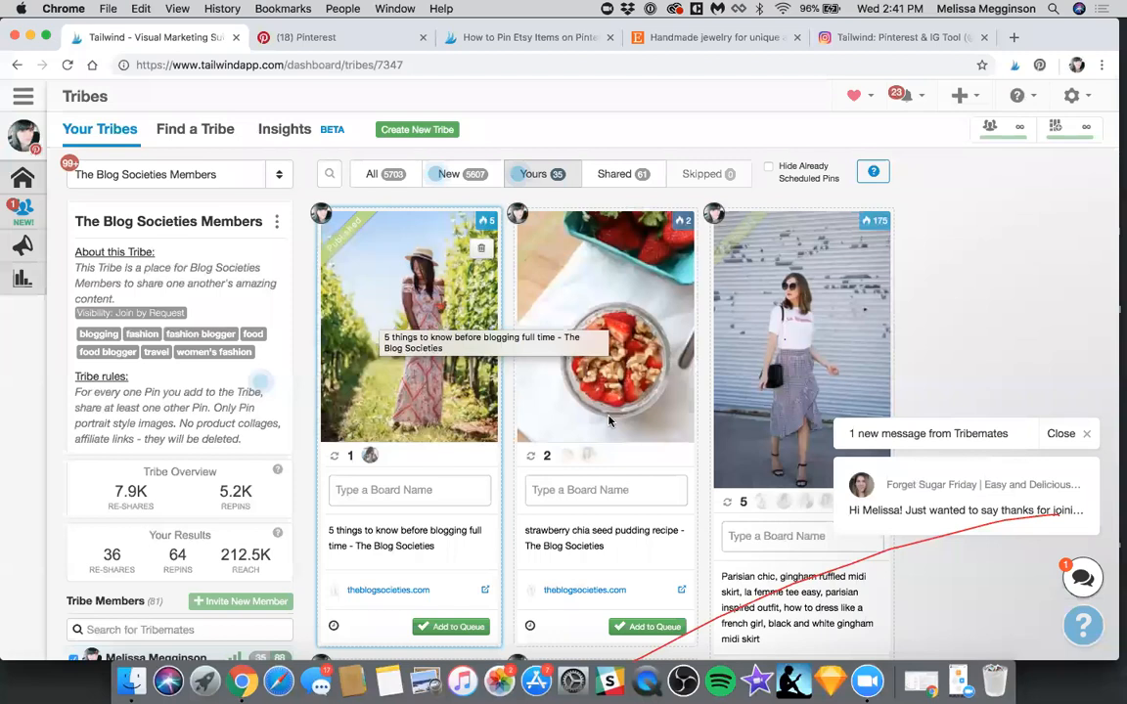
Create a Tailwind Pinterest draft of the Solar Quartz Necklace image from the MilayaDesigns Etsy shop
click(714, 37)
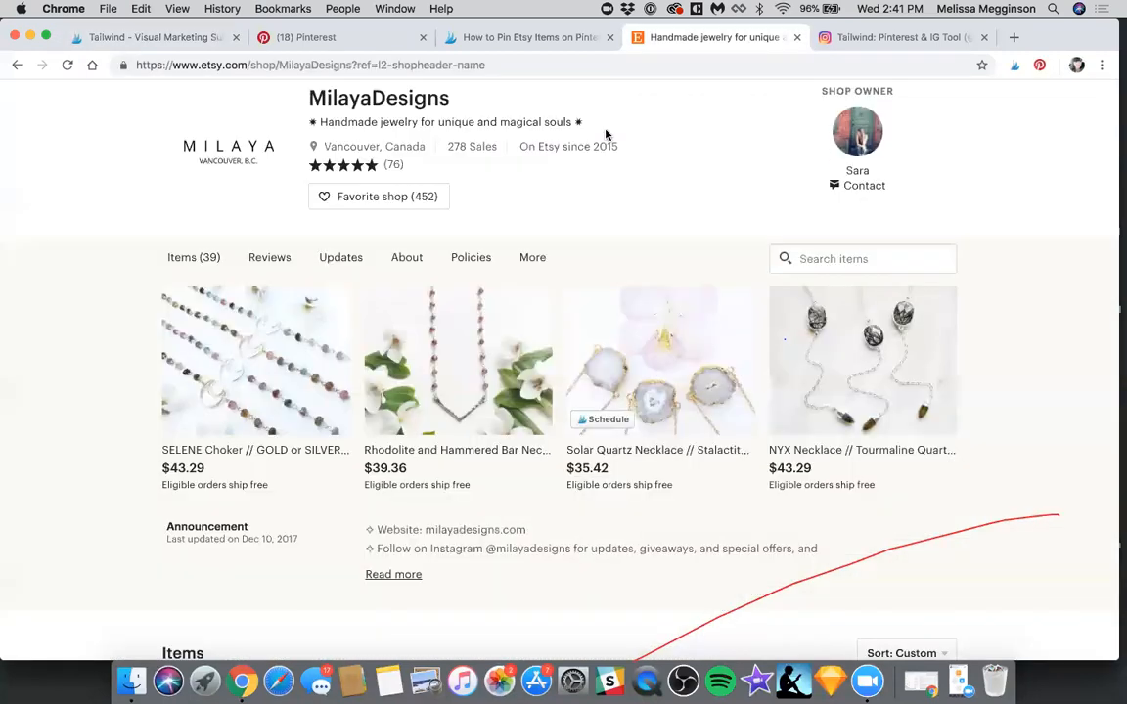
click(603, 419)
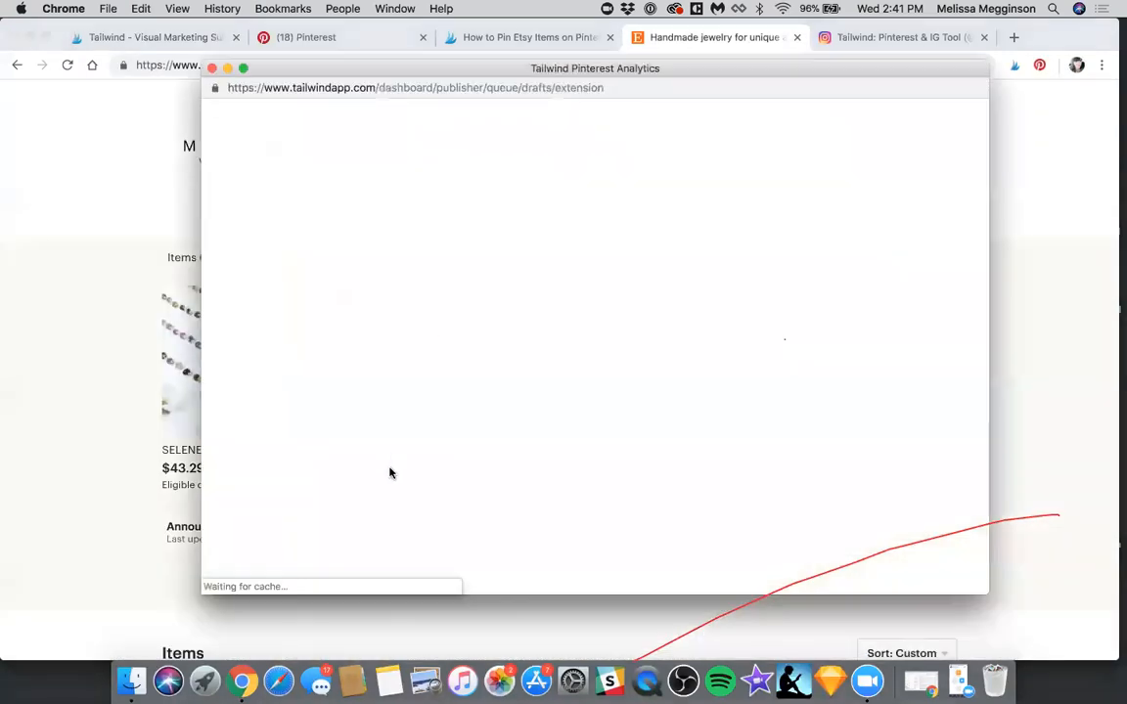
scroll(252, 348, down, 1)
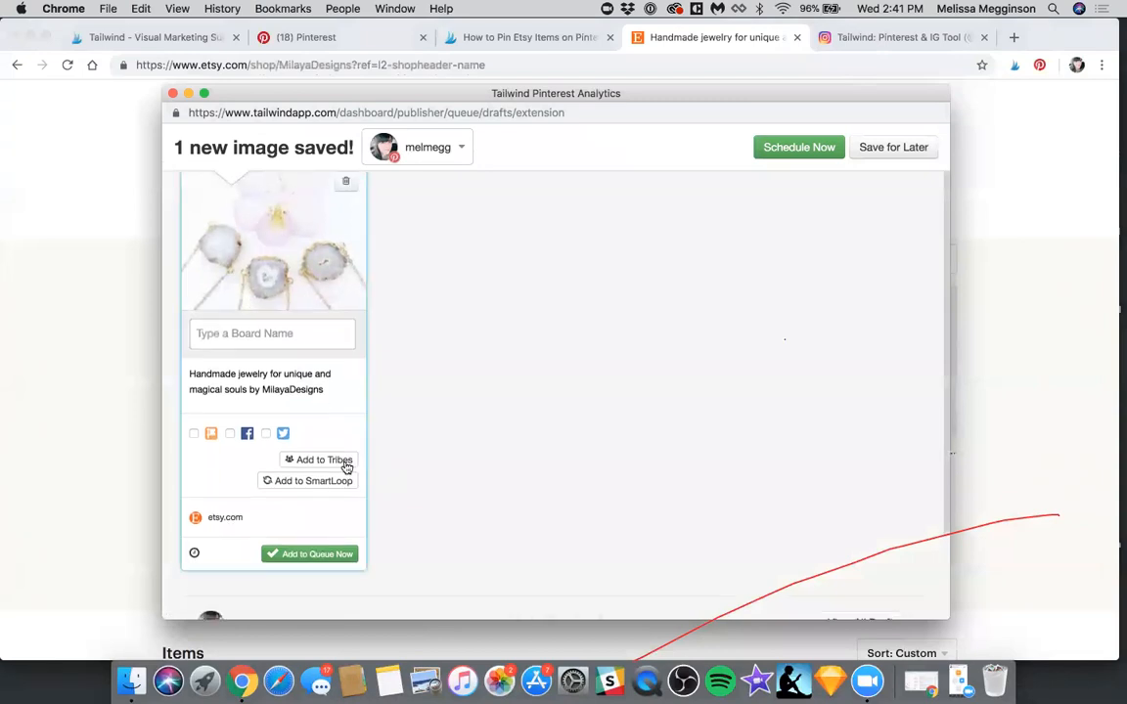
Submit the Solar Quartz Necklace pin to The Blog Societies Members Tribe after checking the Tribe's rules, and close the draft window
click(344, 461)
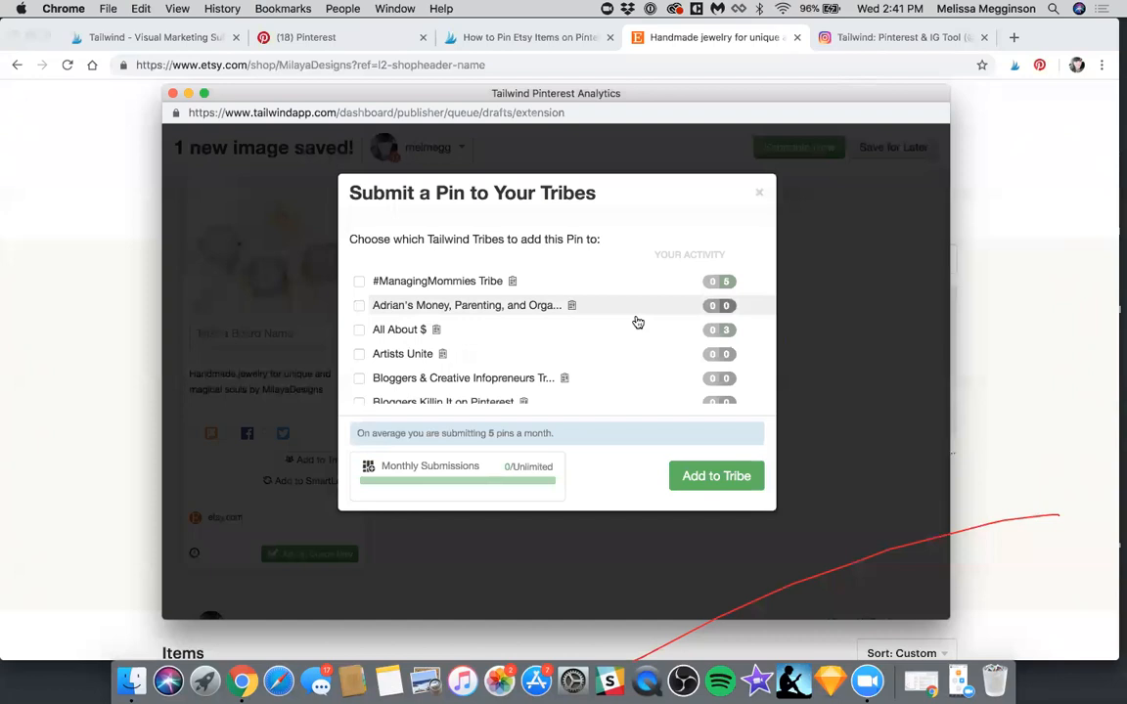
scroll(637, 322, down, 5)
scroll(639, 320, down, 8)
scroll(639, 319, up, 5)
scroll(638, 320, down, 6)
scroll(638, 320, down, 10)
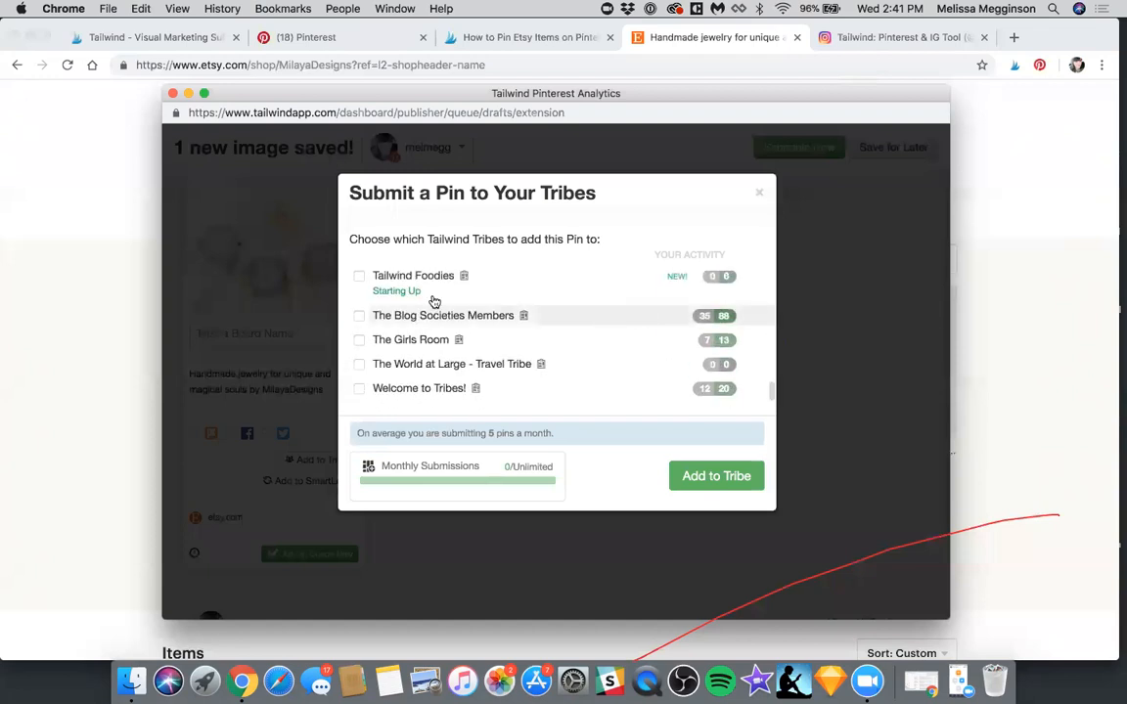
click(359, 315)
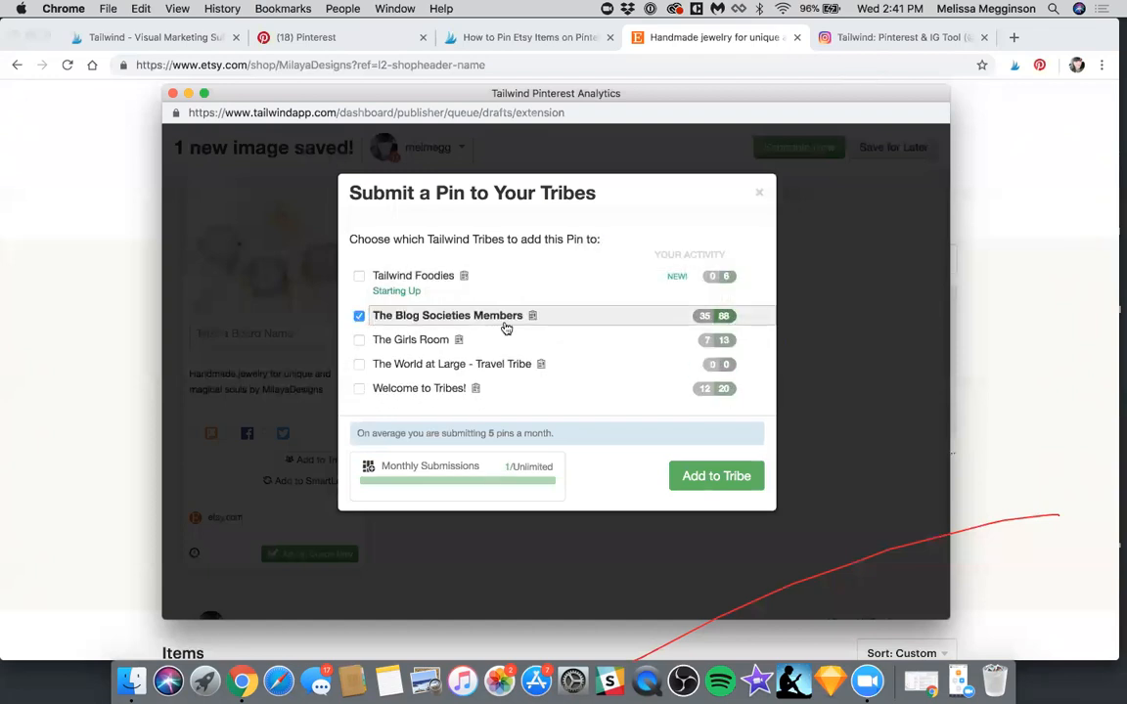
mouse_move(534, 319)
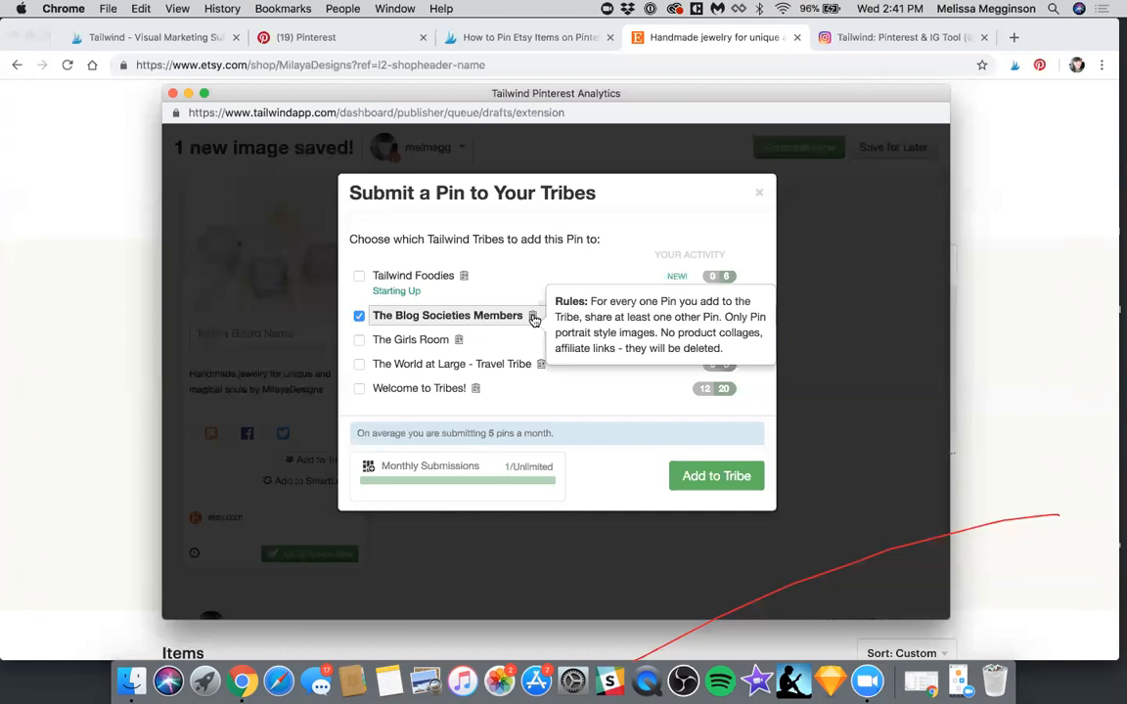
click(724, 483)
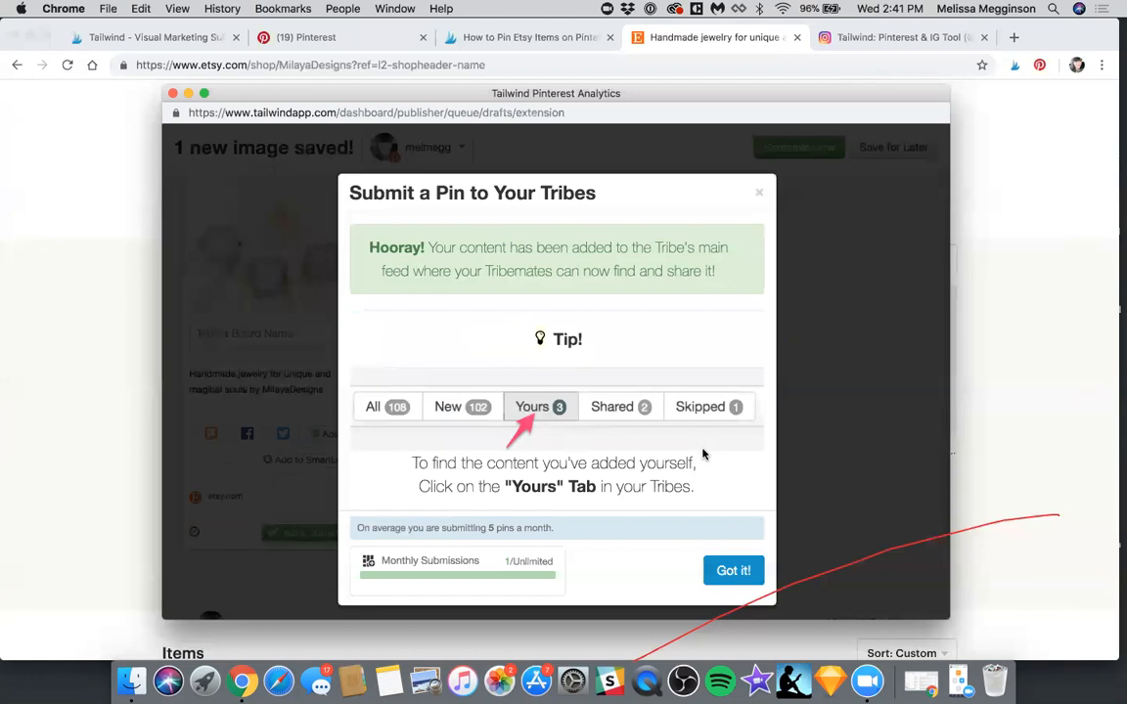
click(174, 93)
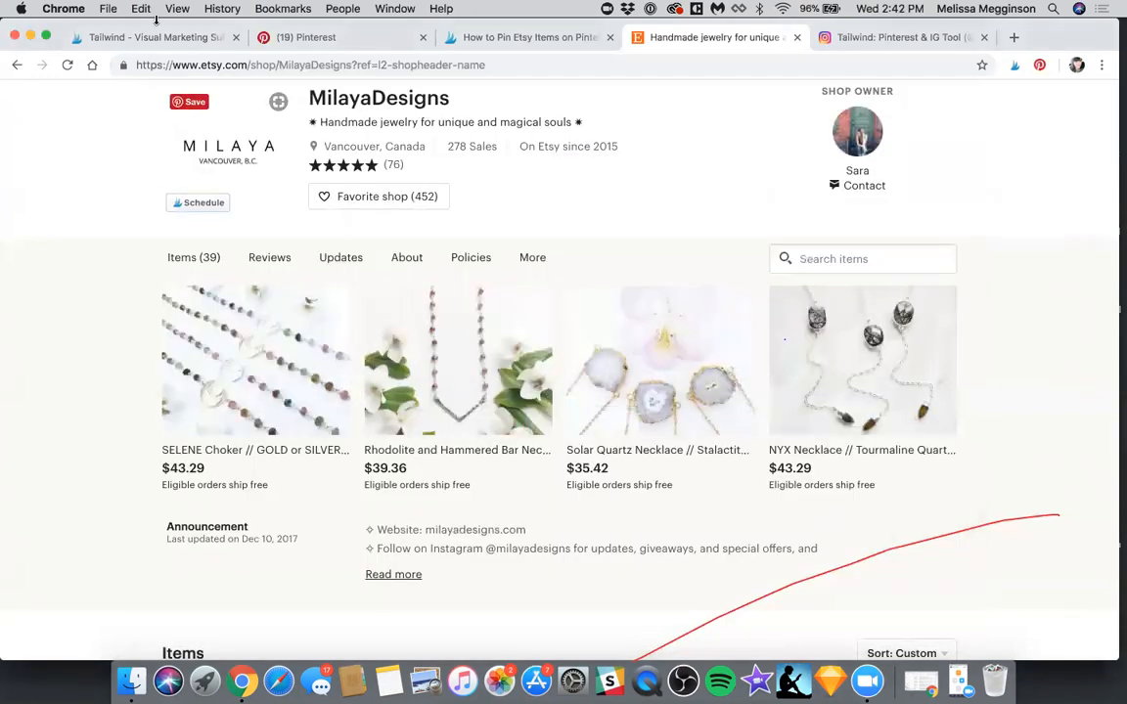
Return to the Tailwind Tribes page and fill in a new Tribe form with the name Etsy Tribe and category Design
click(151, 38)
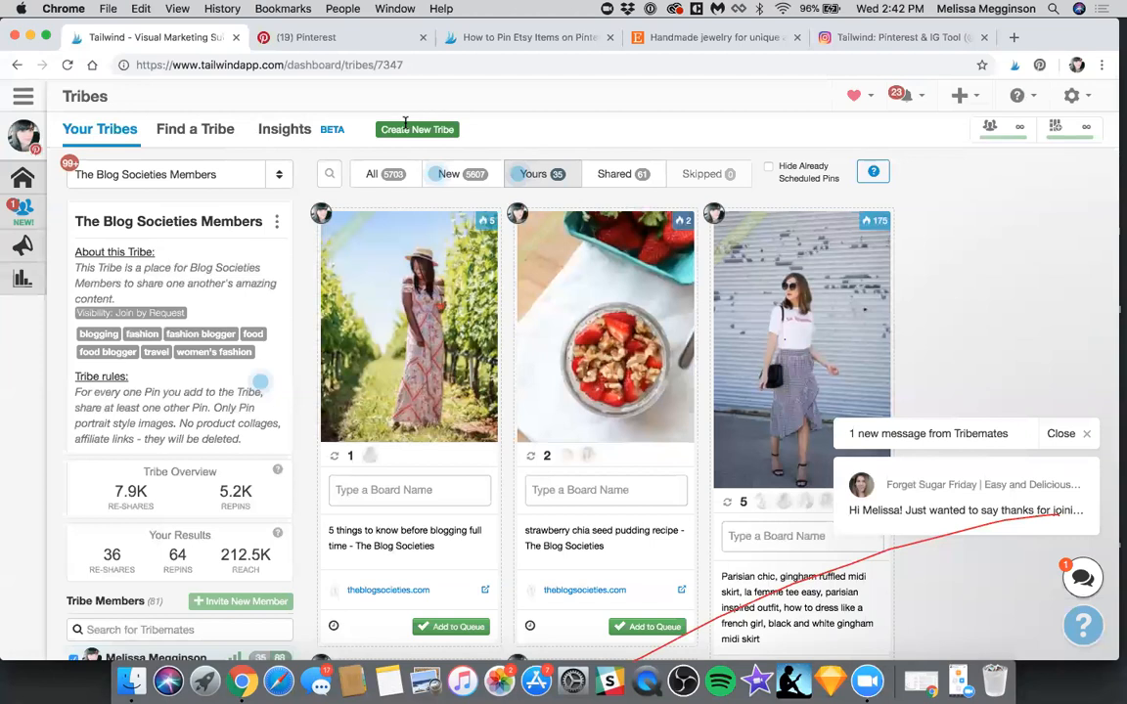
click(405, 124)
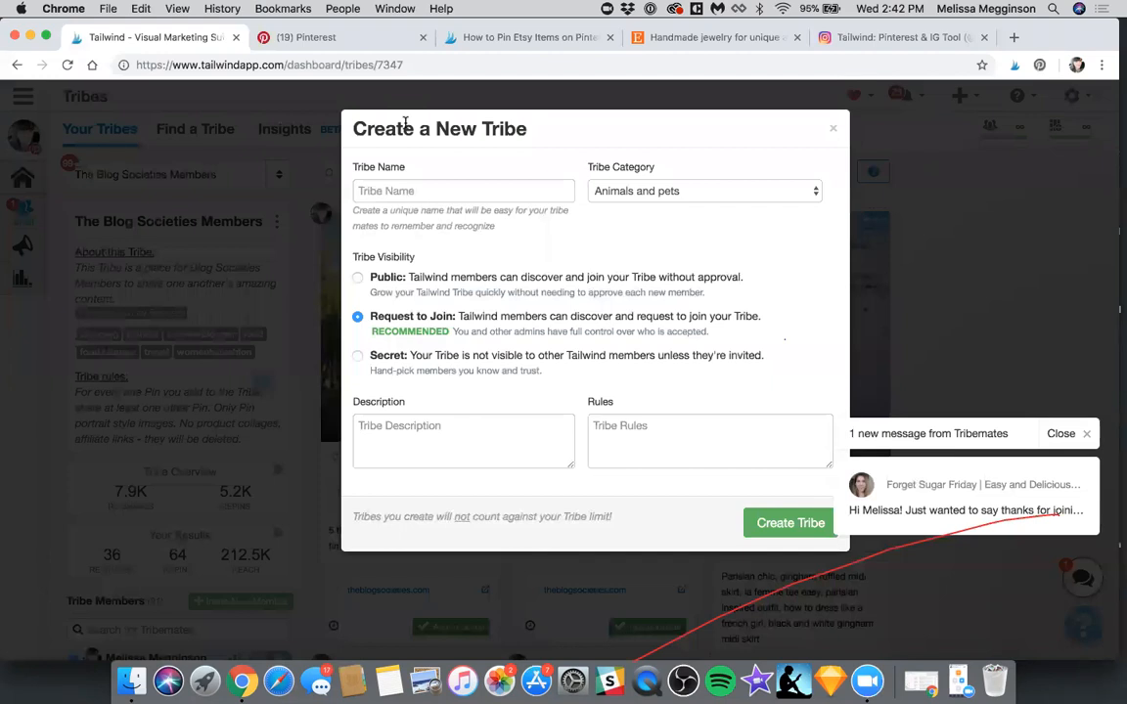
click(405, 192)
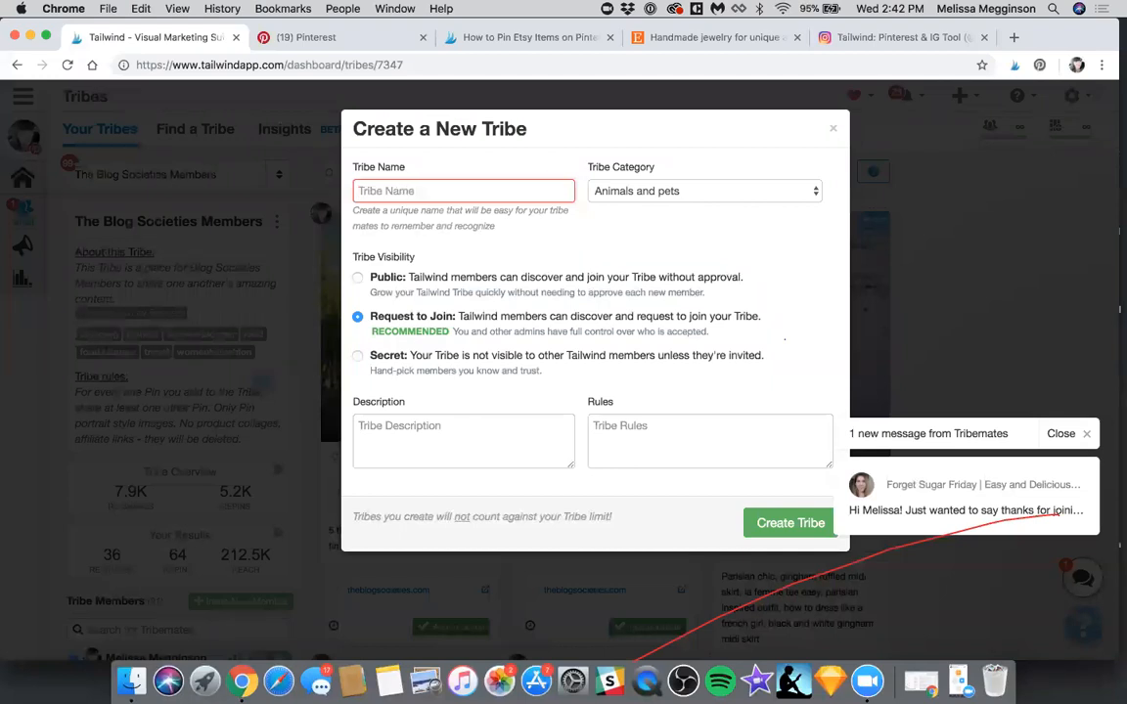
text(Etsy Tribe)
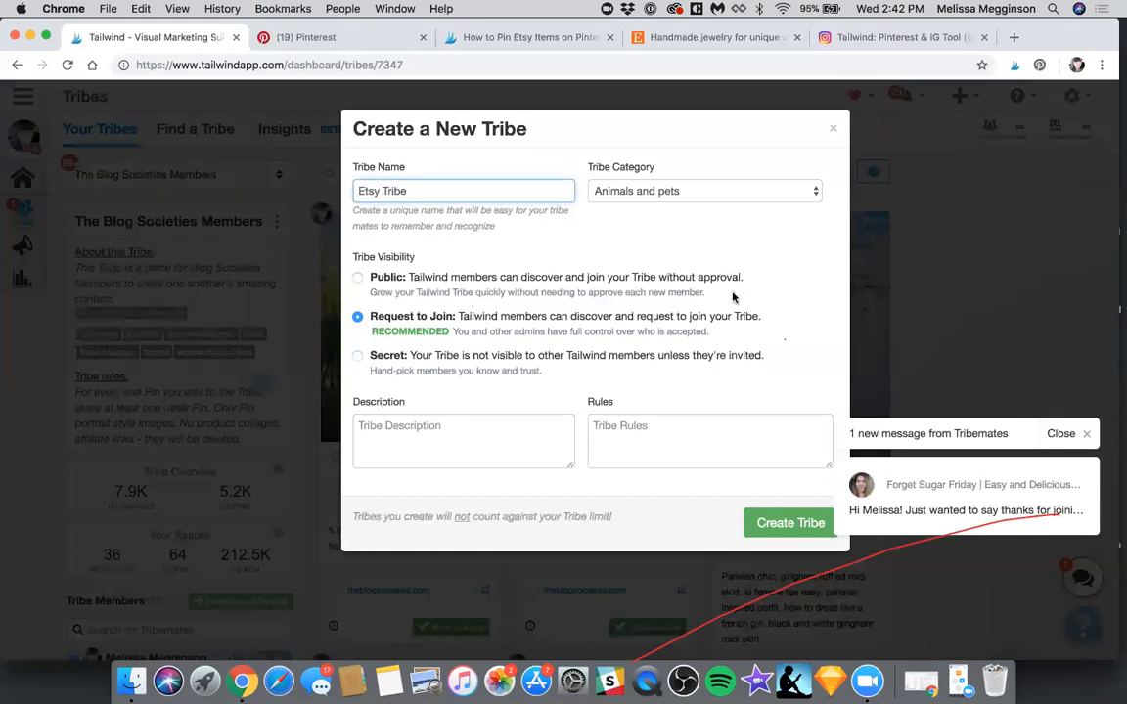
click(697, 195)
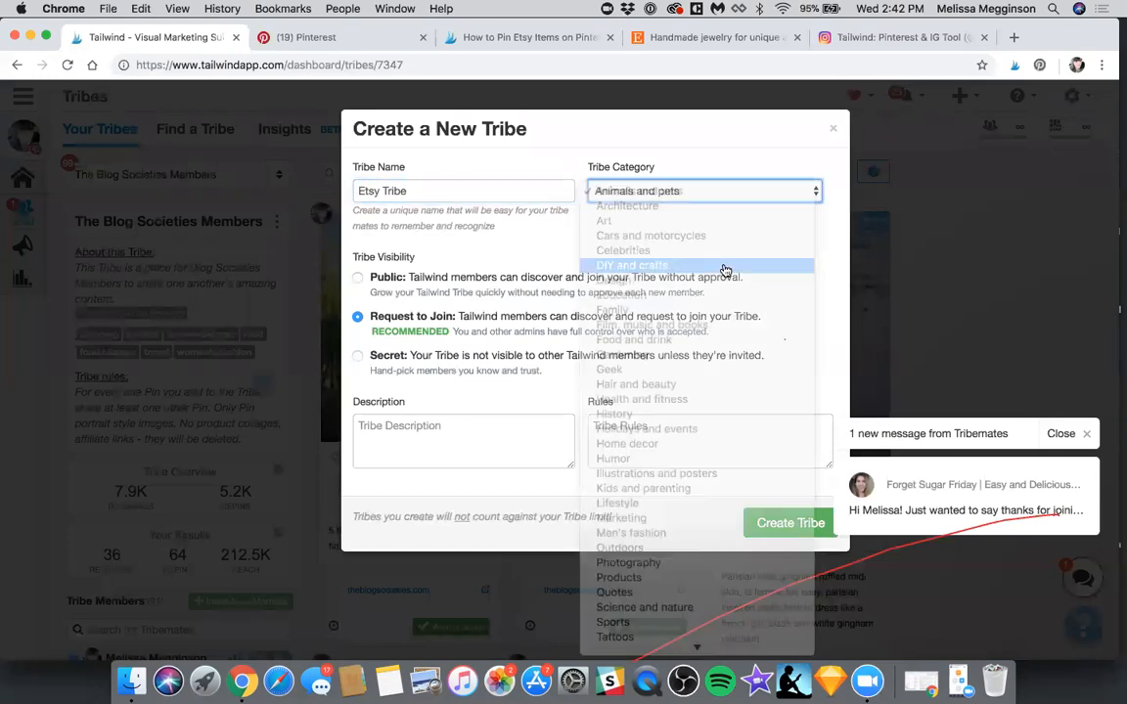
click(741, 194)
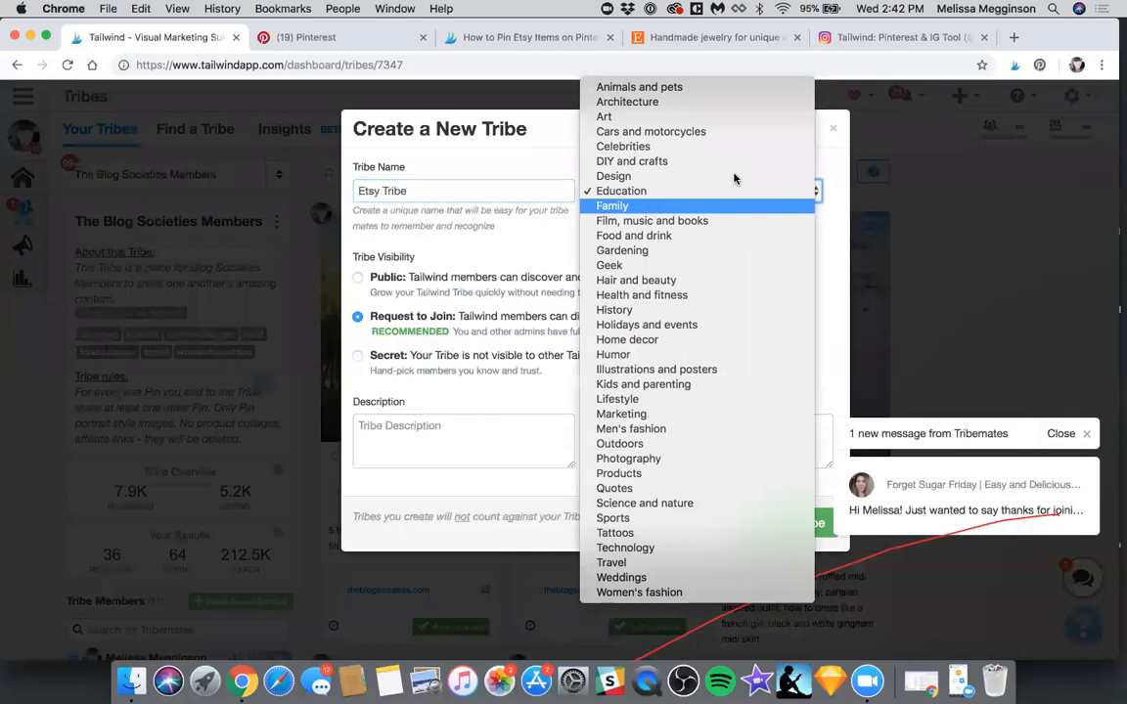
click(724, 180)
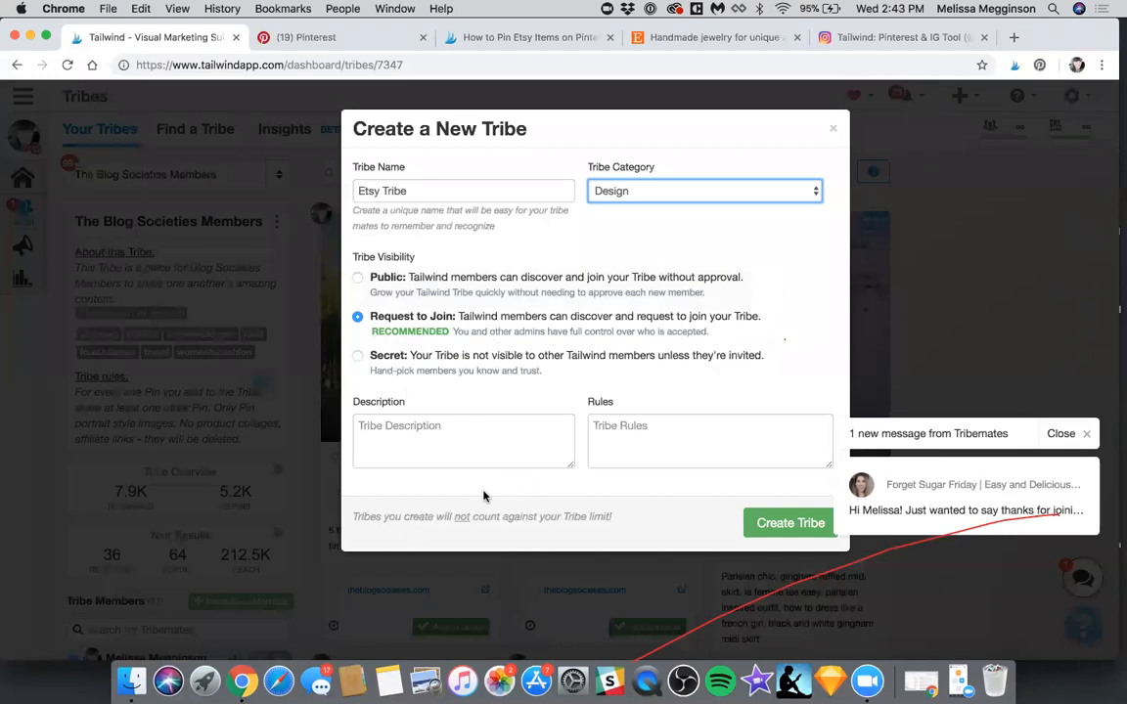
Enter the description "Only Etsy Pins!" and rule "for every pin you add please share one pin", and dismiss the form without creating the Tribe
click(486, 456)
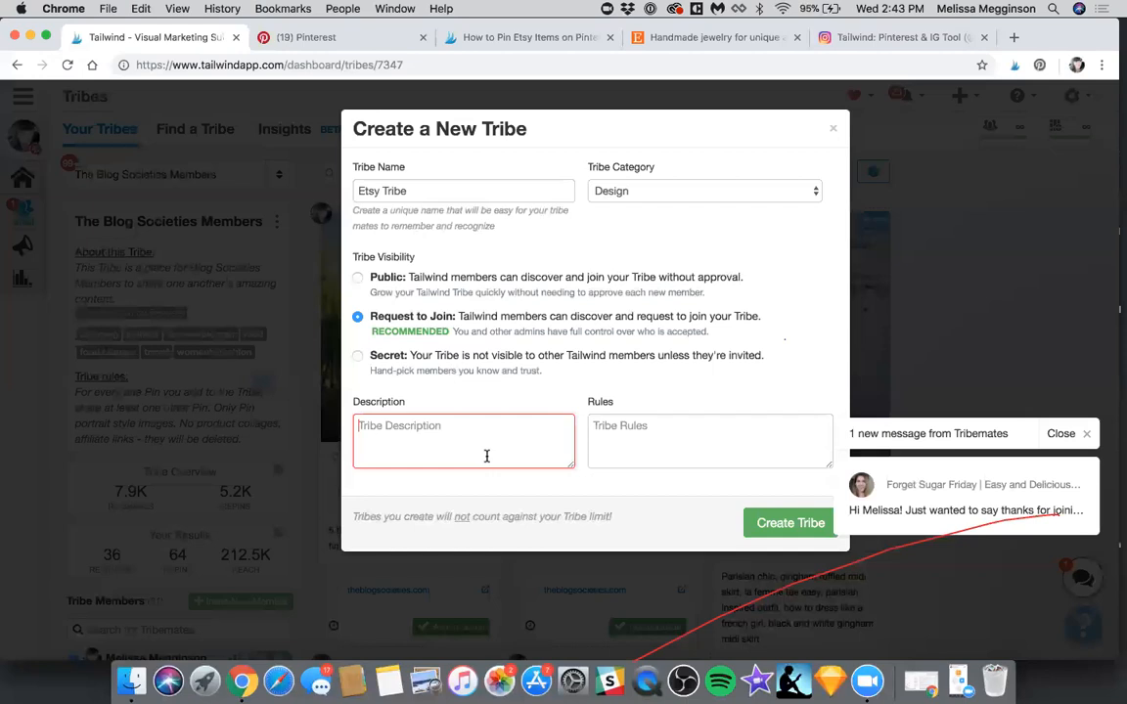
text(Only Etsy Pin,)
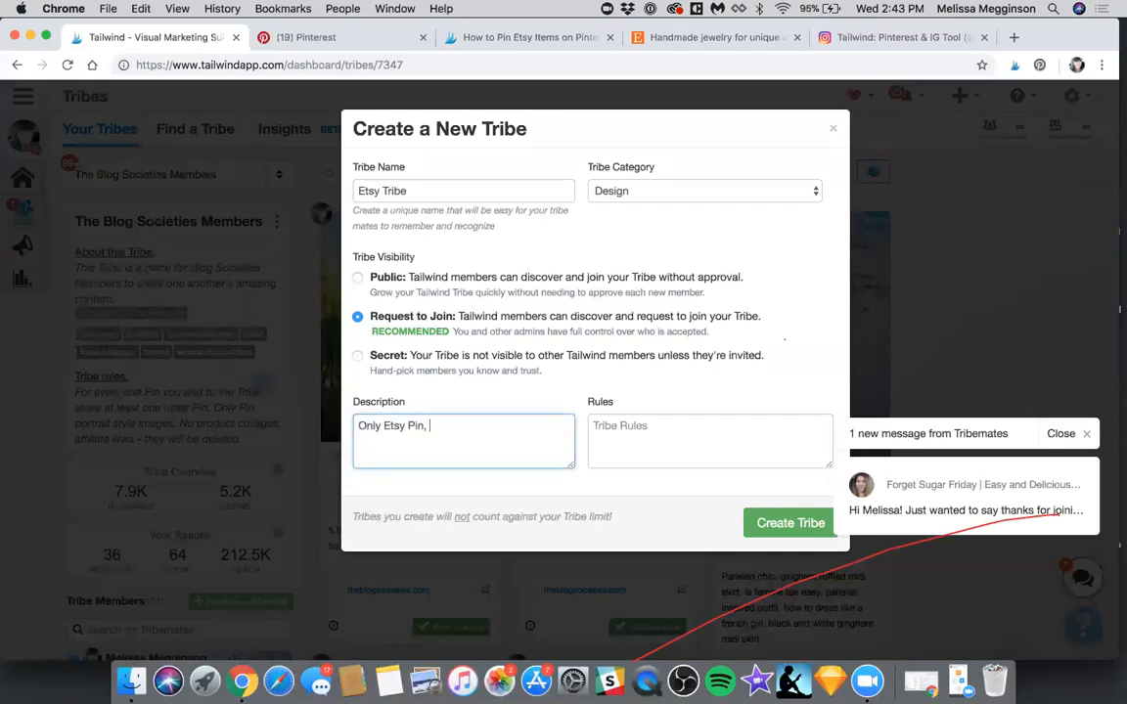
text( for every pin you ad)
text(d please share one p)
text(in)
drag(461, 447, 424, 426)
key(super+x)
text(s!)
click(674, 433)
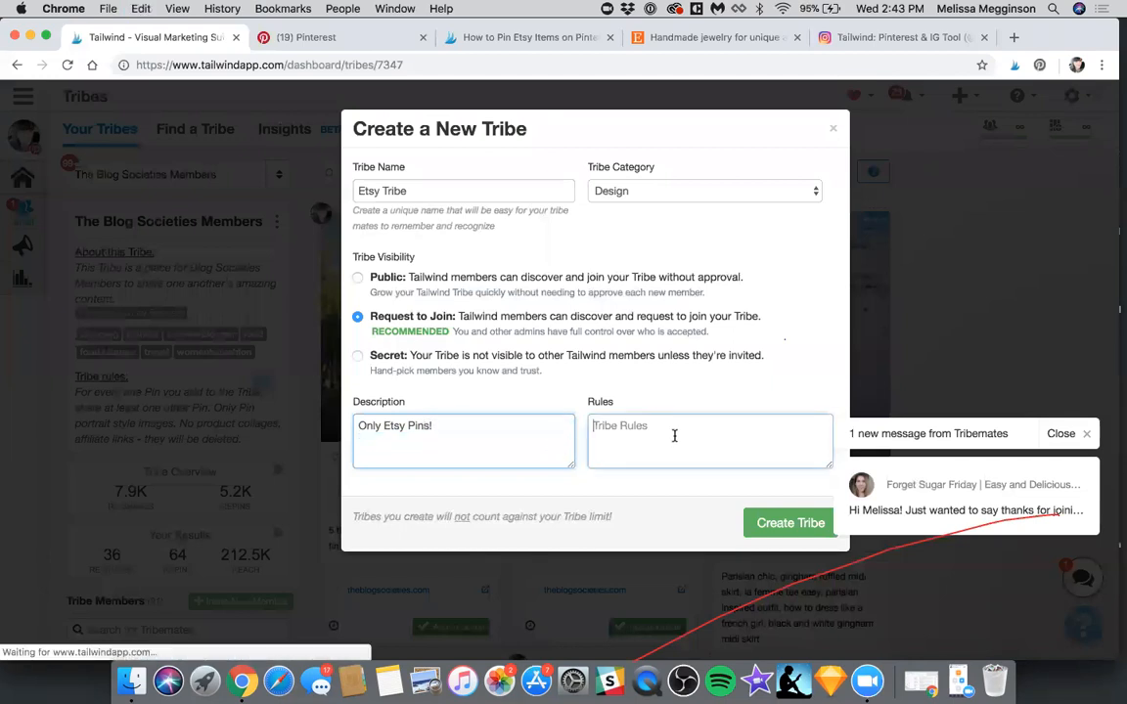
key(super+v)
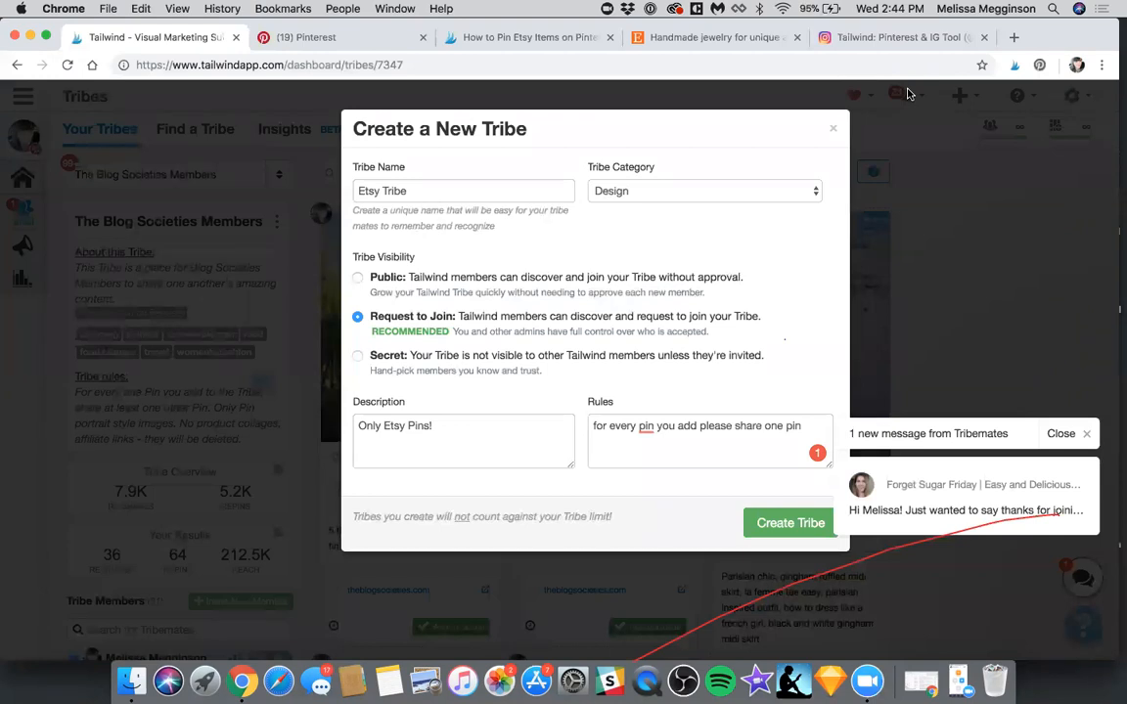
click(833, 128)
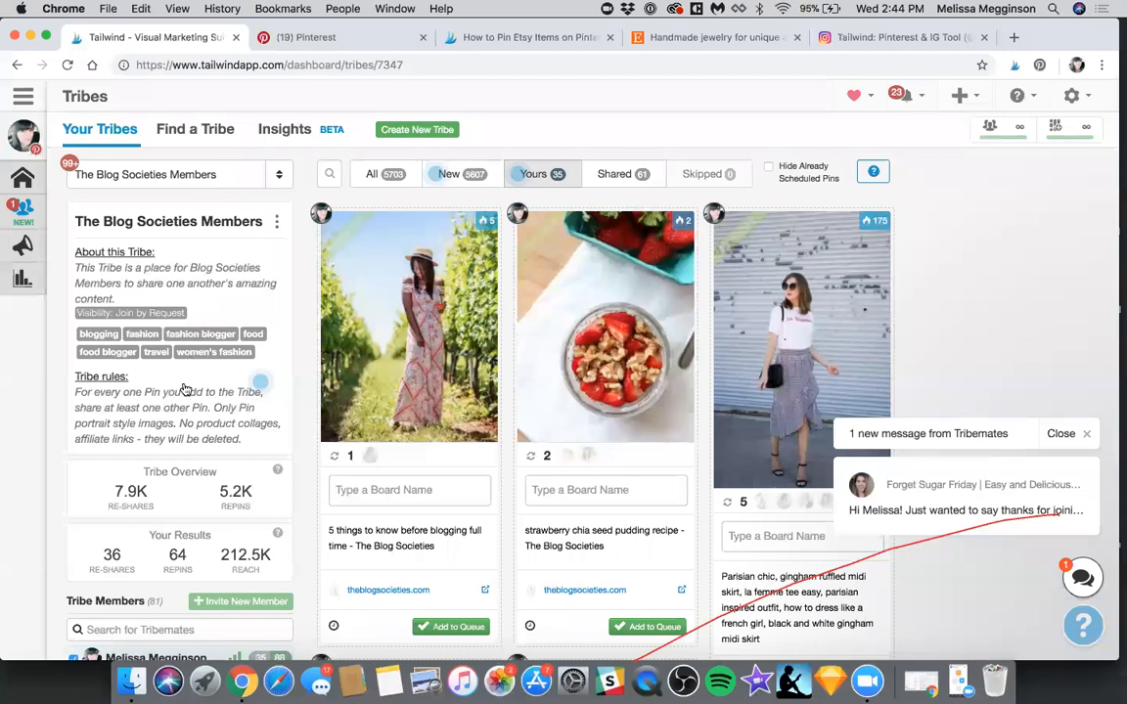
Switch to the Welcome to Tribes! Tribe, view its options for inviting new members and dismiss the invitation dialog
scroll(184, 385, down, 1)
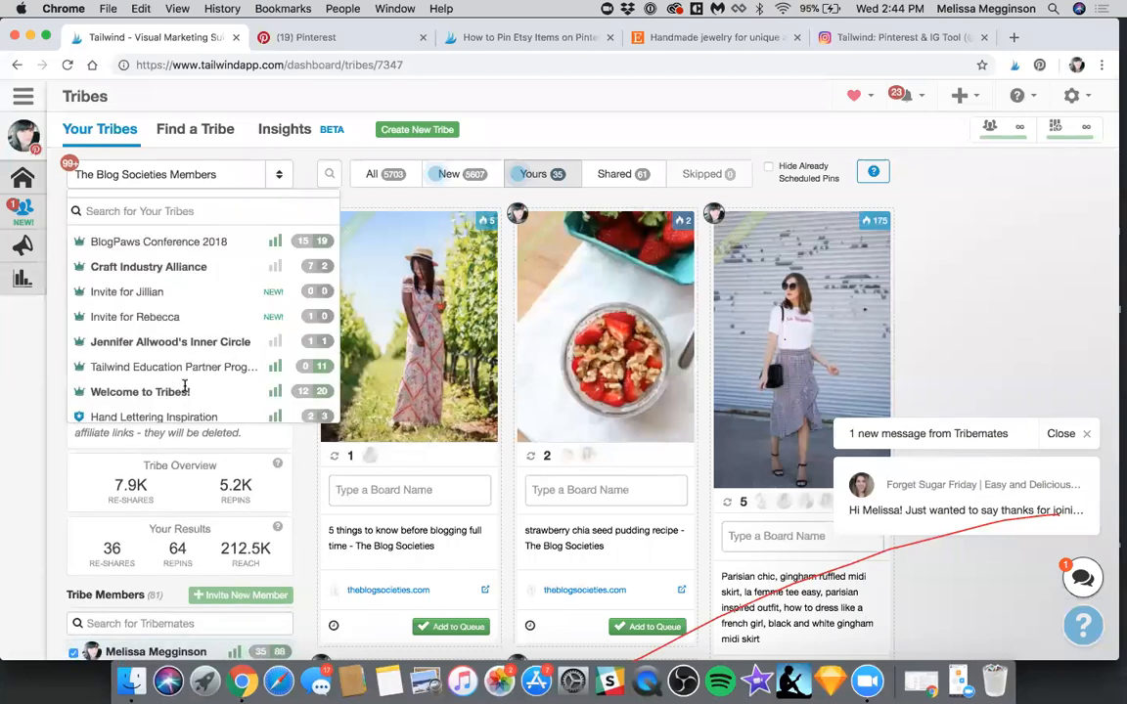
click(184, 385)
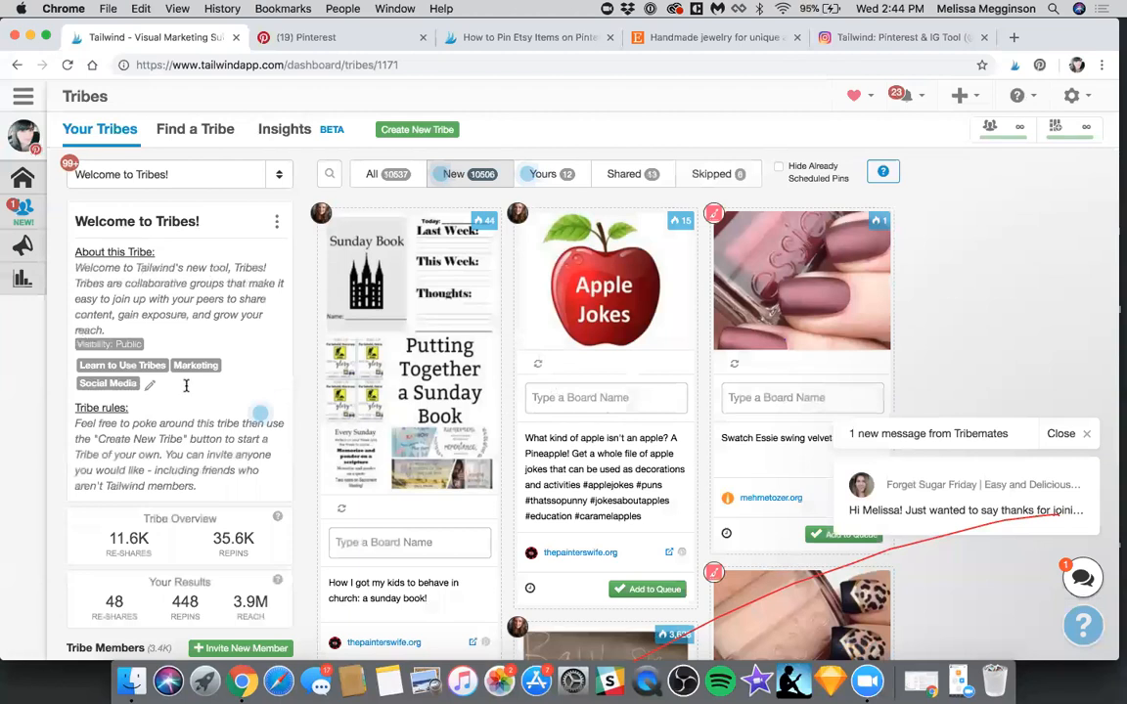
scroll(185, 387, down, 2)
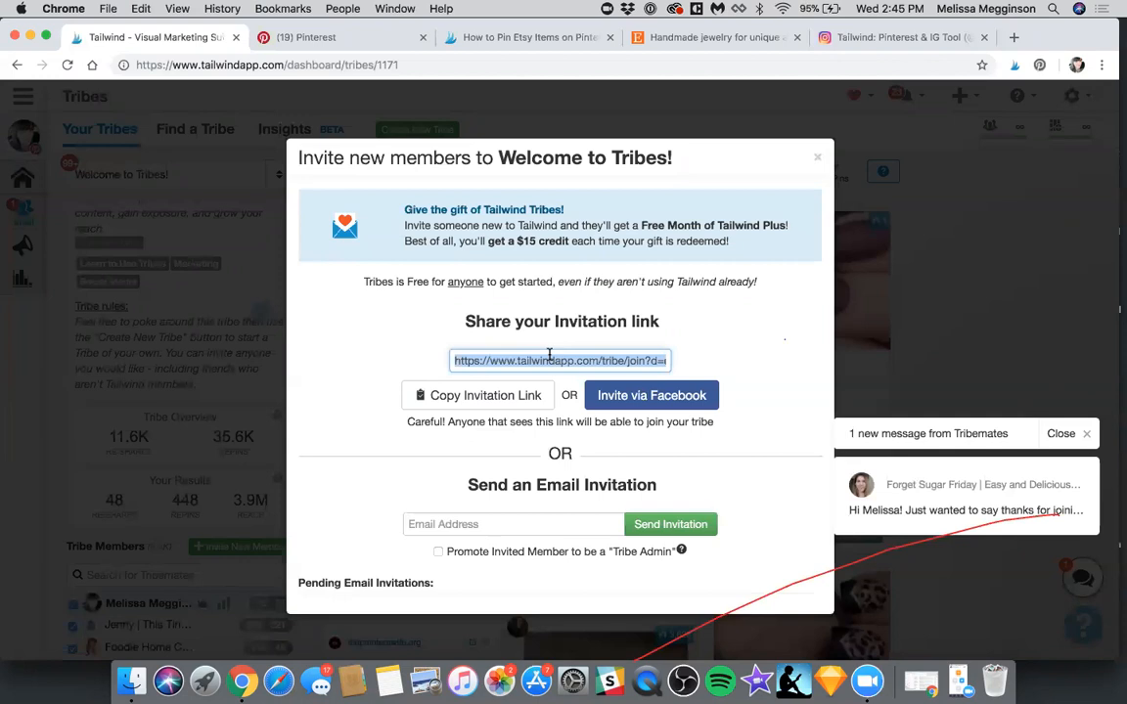
click(817, 158)
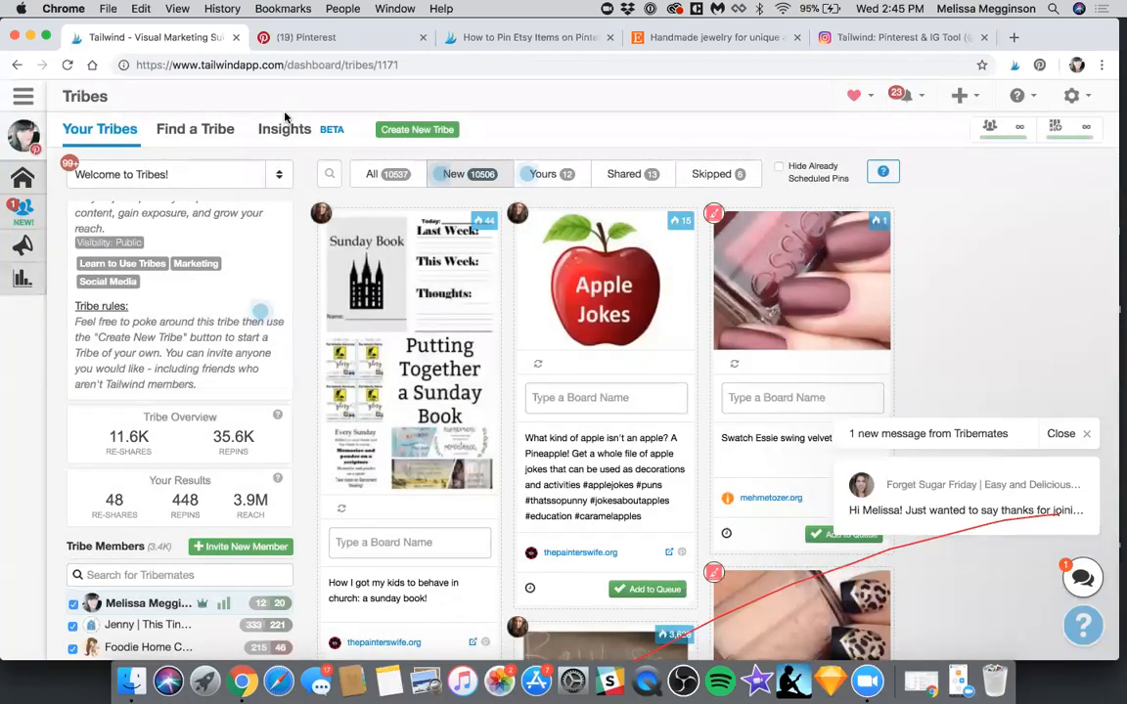
View the Tribes Insights and examine the overall totals and the explanations of the Tribes Activity measures
click(285, 119)
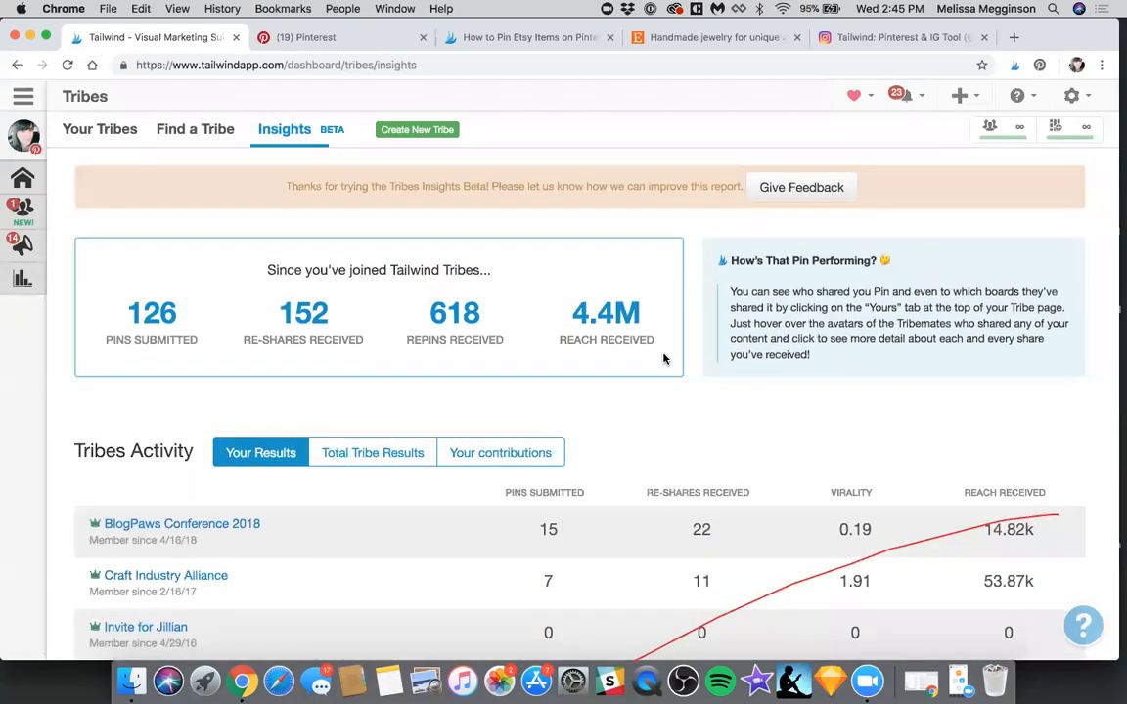
scroll(663, 359, down, 5)
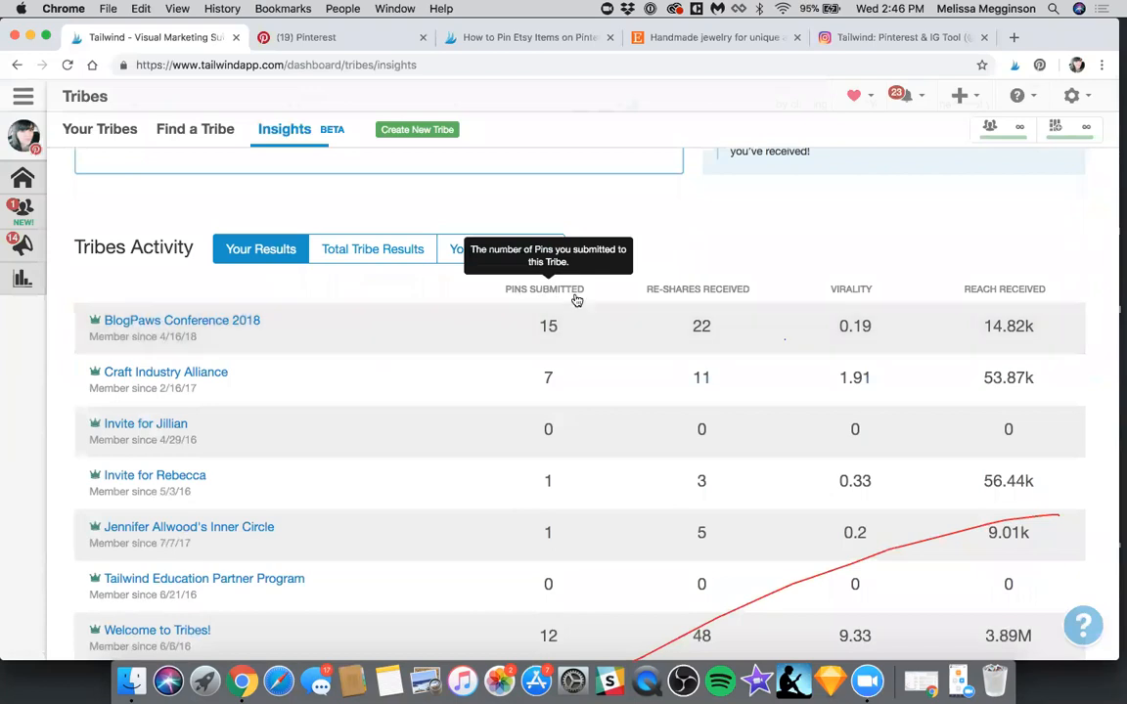
mouse_move(704, 302)
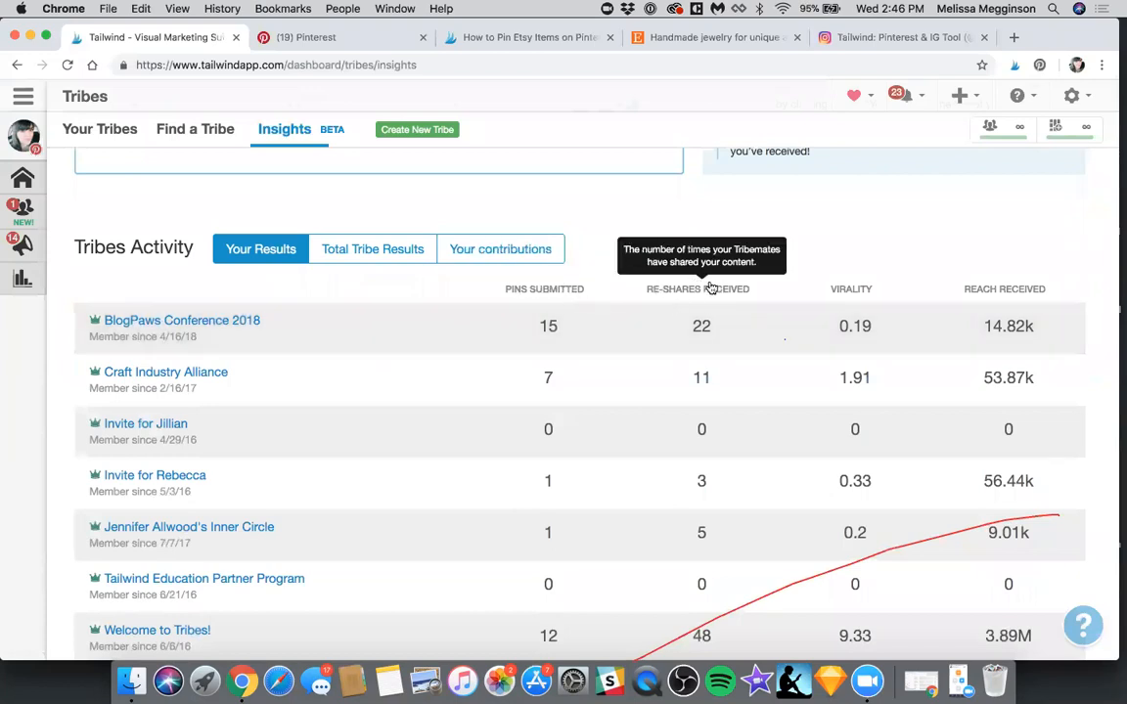
scroll(832, 470, down, 2)
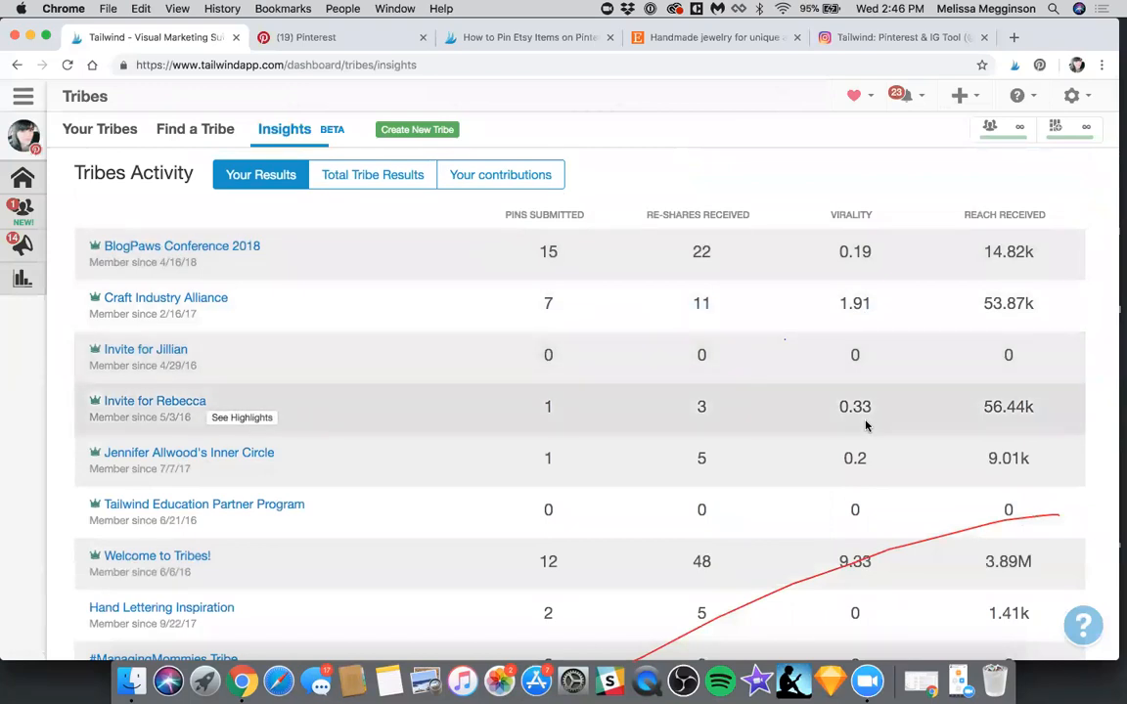
Sort your Tribes Activity results by re-shares received, from highest to lowest and back to lowest first
click(710, 224)
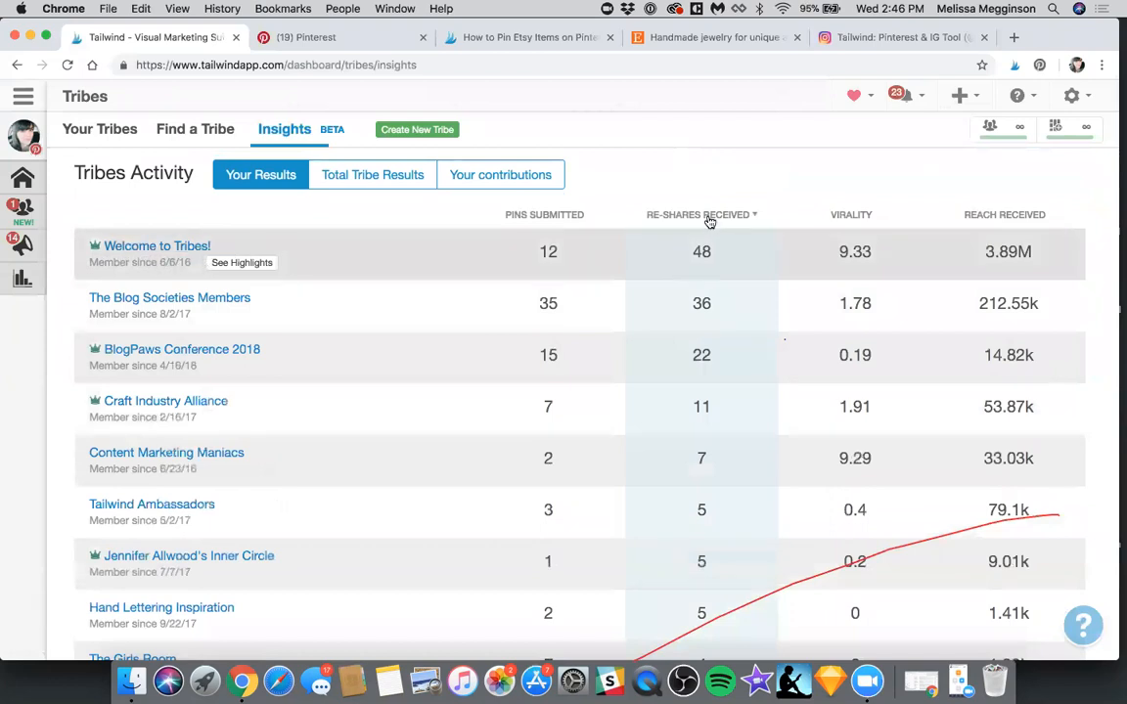
mouse_move(712, 224)
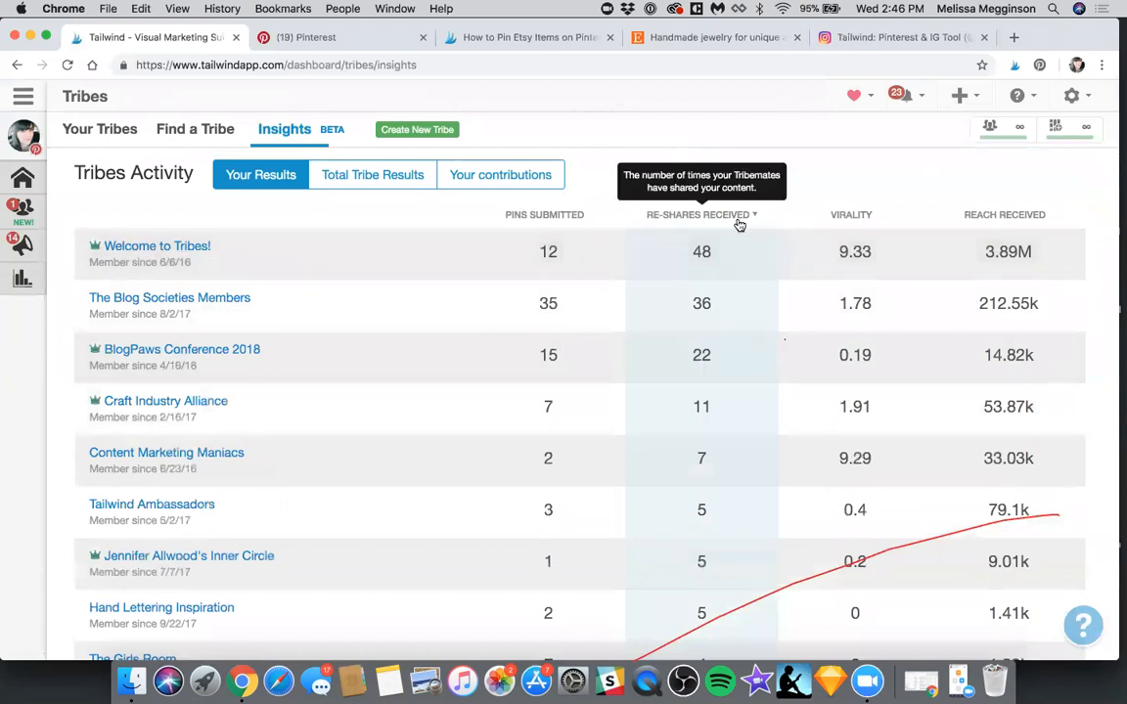
click(741, 226)
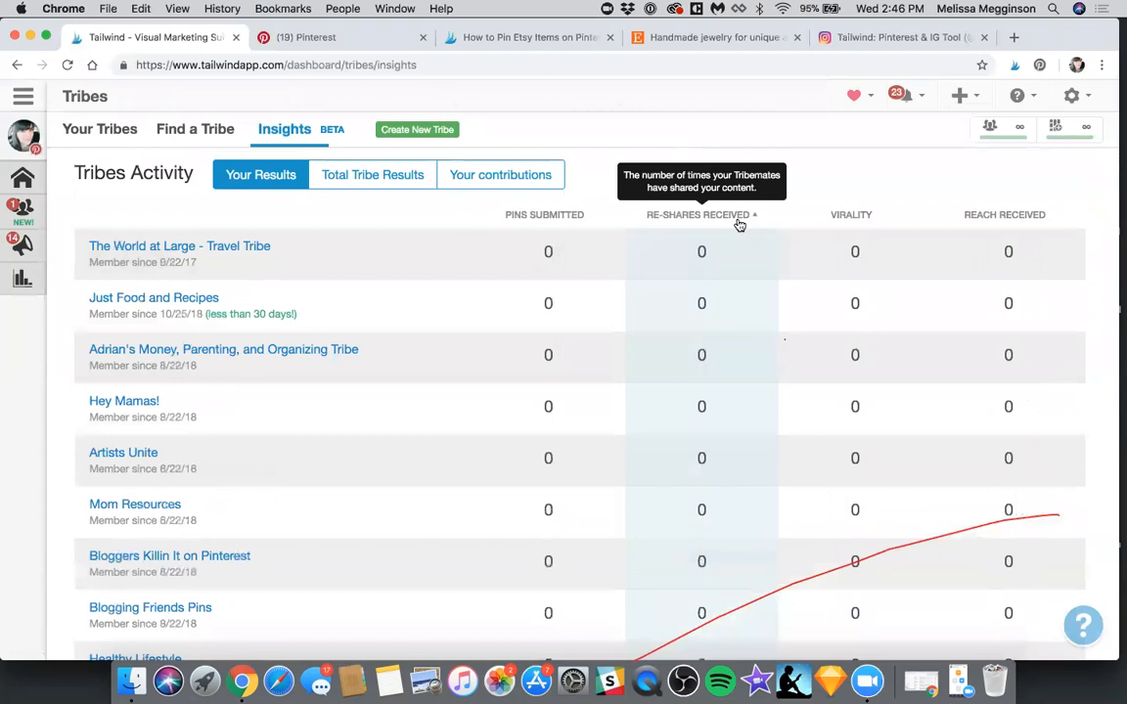
Examine the sorted results of all Tribes, from the ones without submissions to the most re-shared, and the overall totals since joining
scroll(740, 225, down, 3)
scroll(741, 516, down, 20)
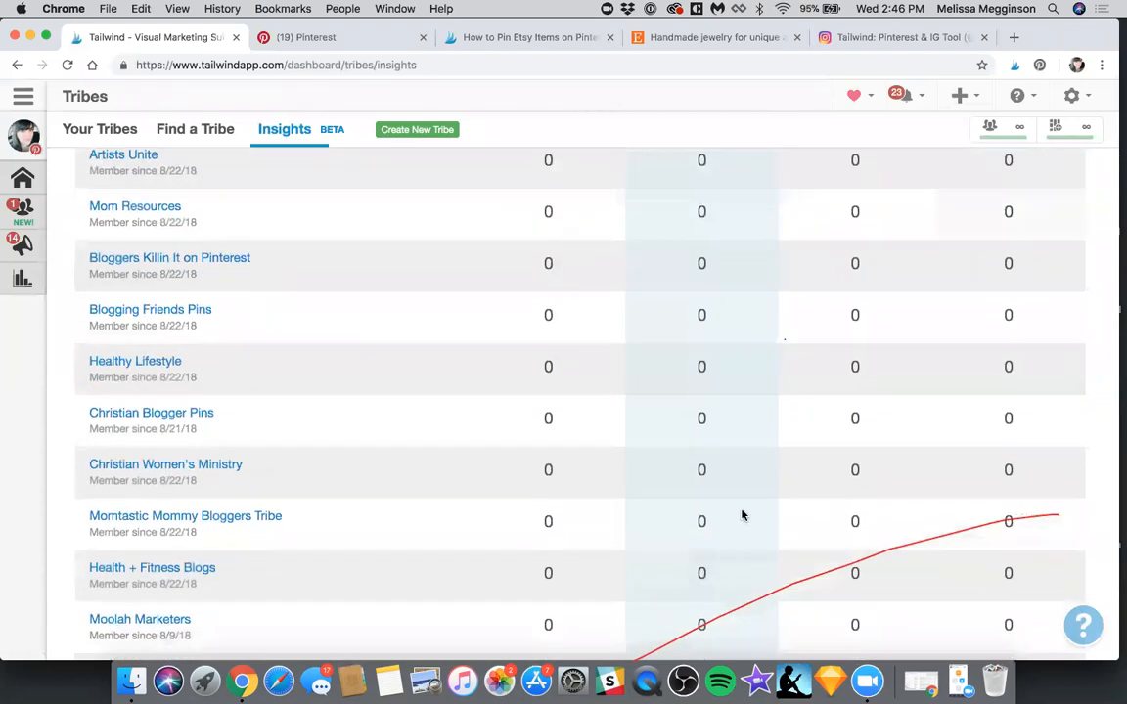
scroll(741, 515, down, 18)
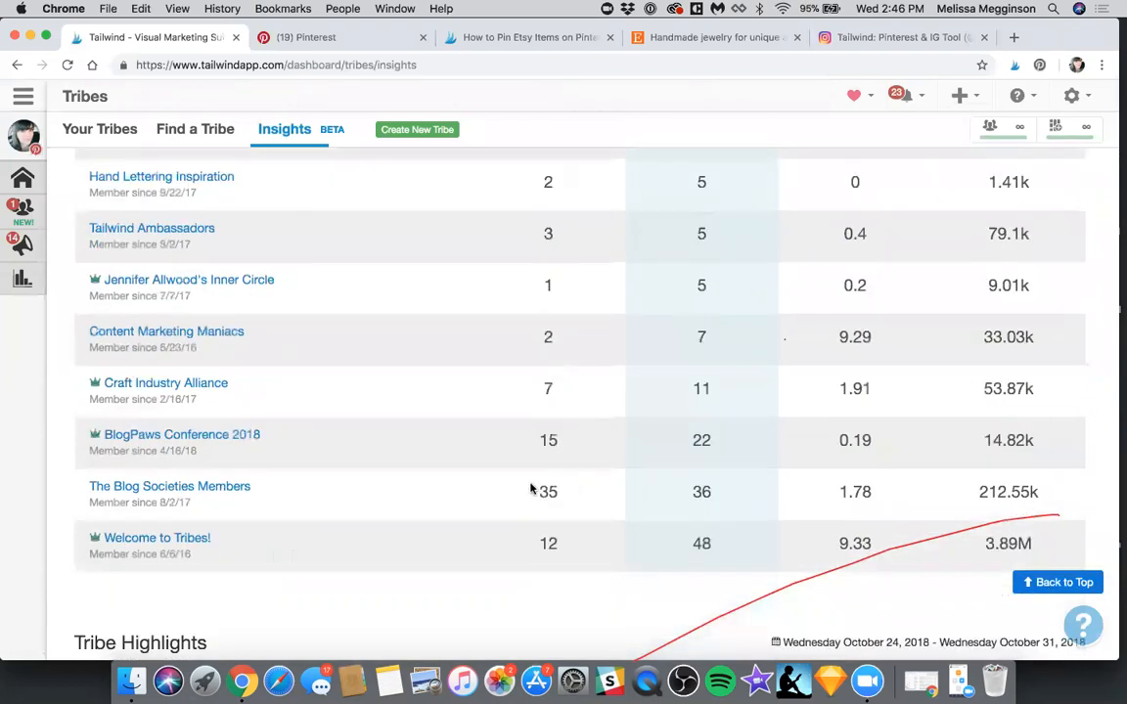
scroll(473, 483, down, 1)
scroll(613, 498, up, 5)
scroll(567, 543, up, 5)
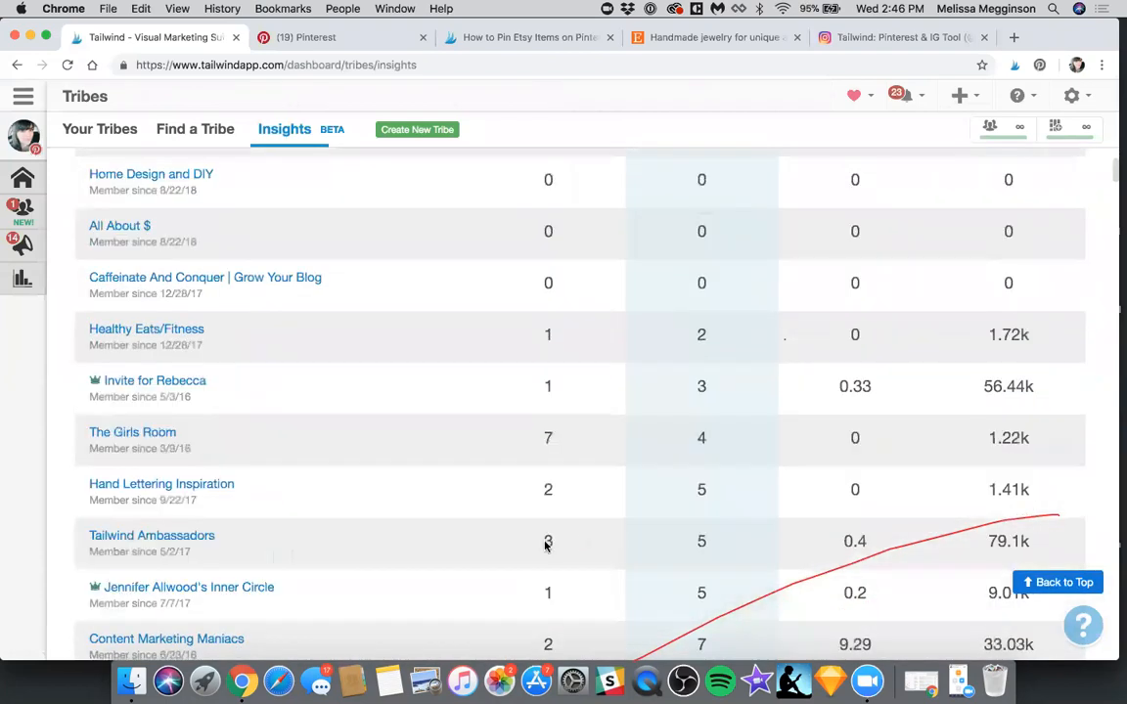
scroll(541, 531, down, 2)
scroll(542, 533, down, 1)
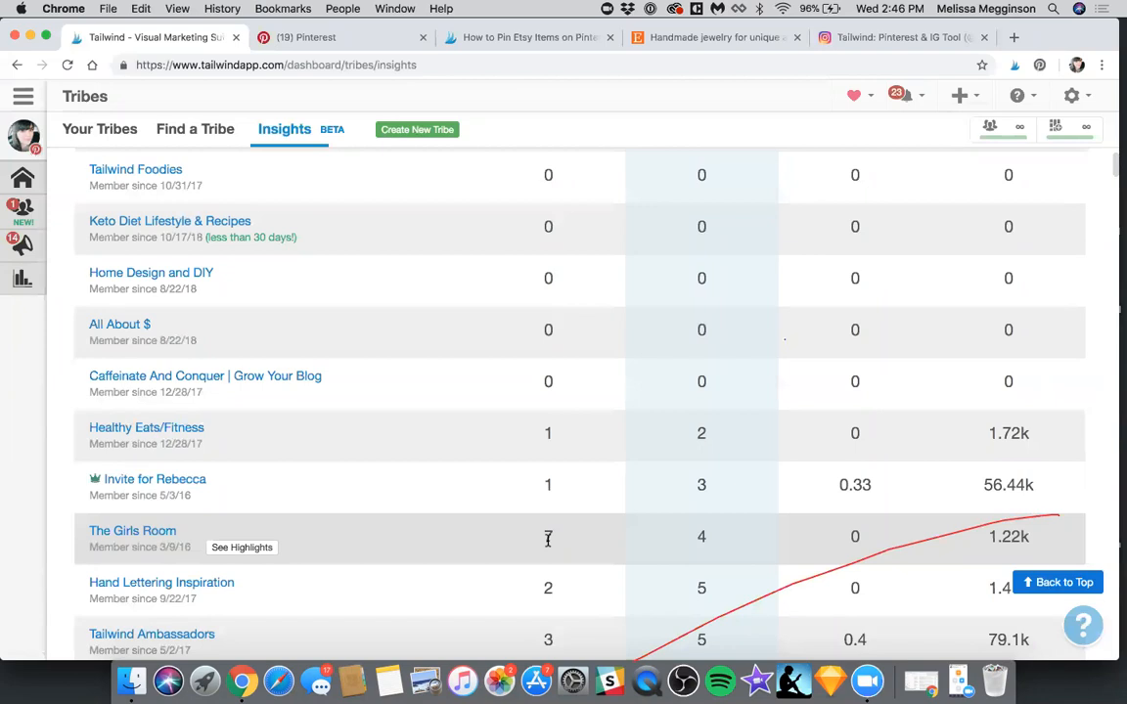
scroll(547, 540, up, 5)
scroll(548, 545, up, 8)
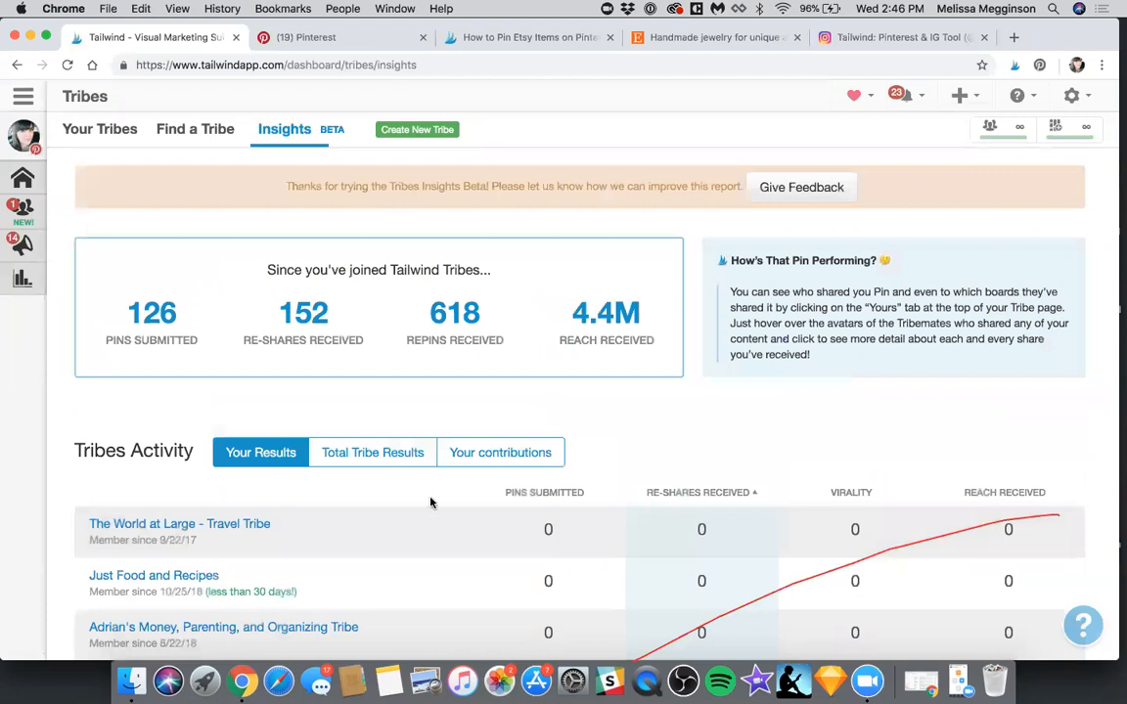
scroll(292, 422, up, 1)
scroll(706, 365, down, 1)
scroll(706, 365, up, 1)
scroll(707, 365, down, 3)
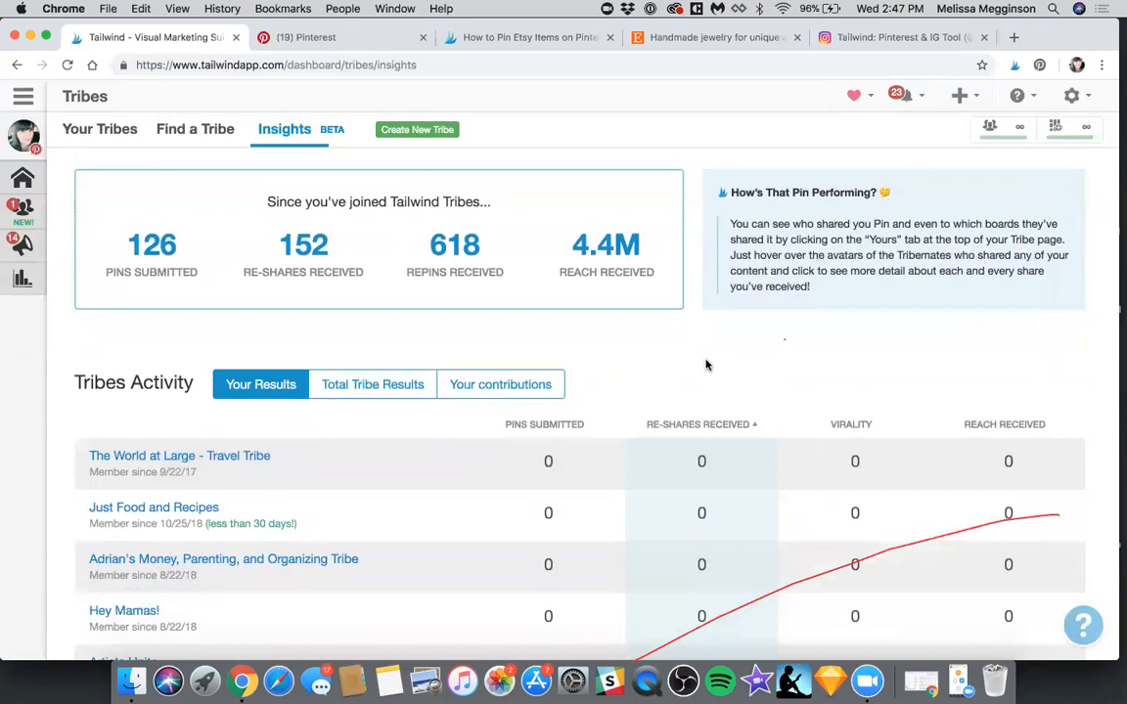
Review the Tribes Insights totals alongside the list of Tribes with the fewest re-shares received
scroll(706, 365, up, 3)
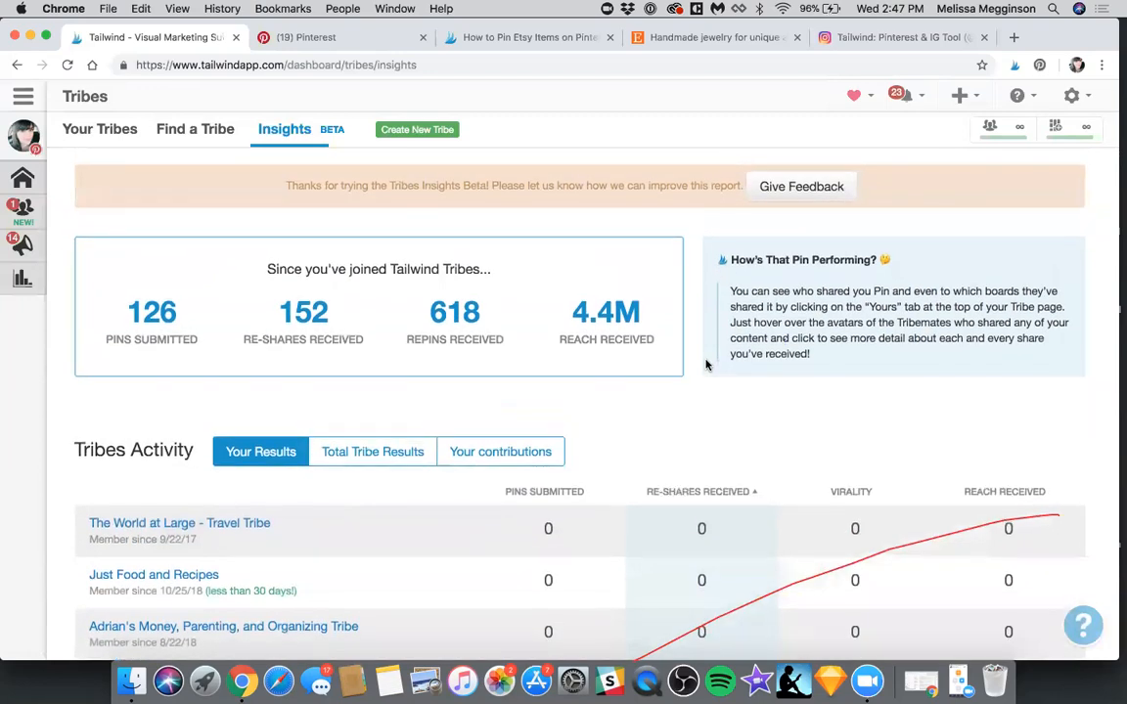
scroll(706, 364, down, 10)
scroll(706, 365, down, 10)
scroll(706, 365, down, 2)
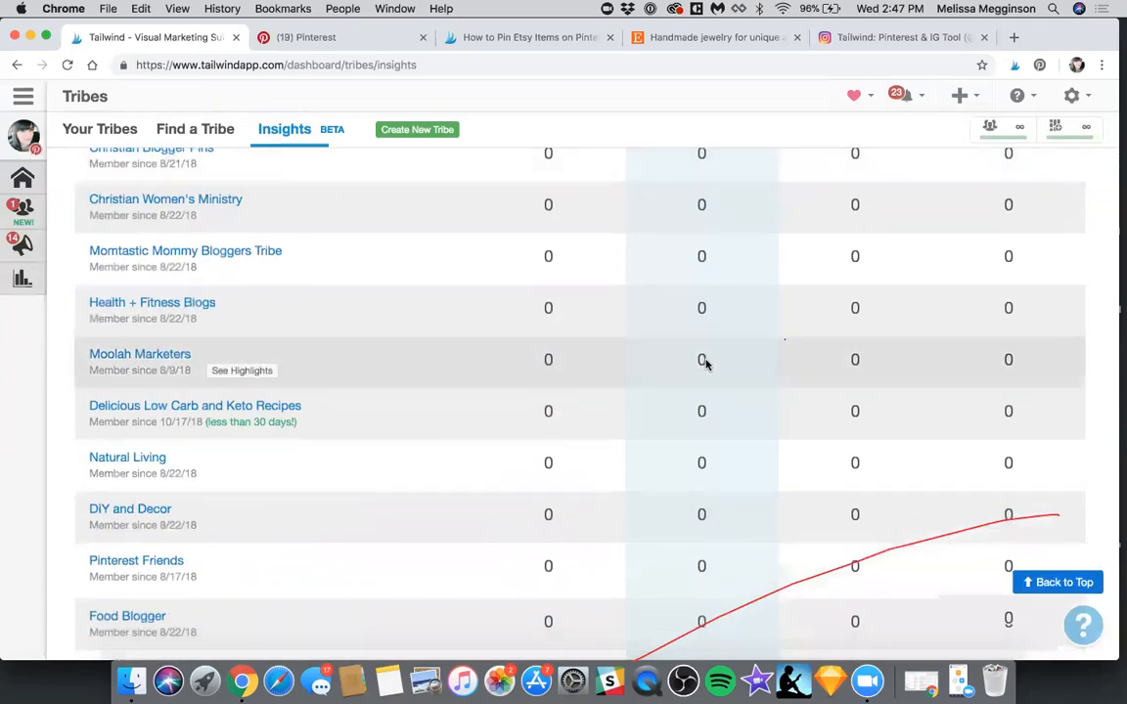
scroll(707, 365, down, 3)
scroll(707, 365, up, 15)
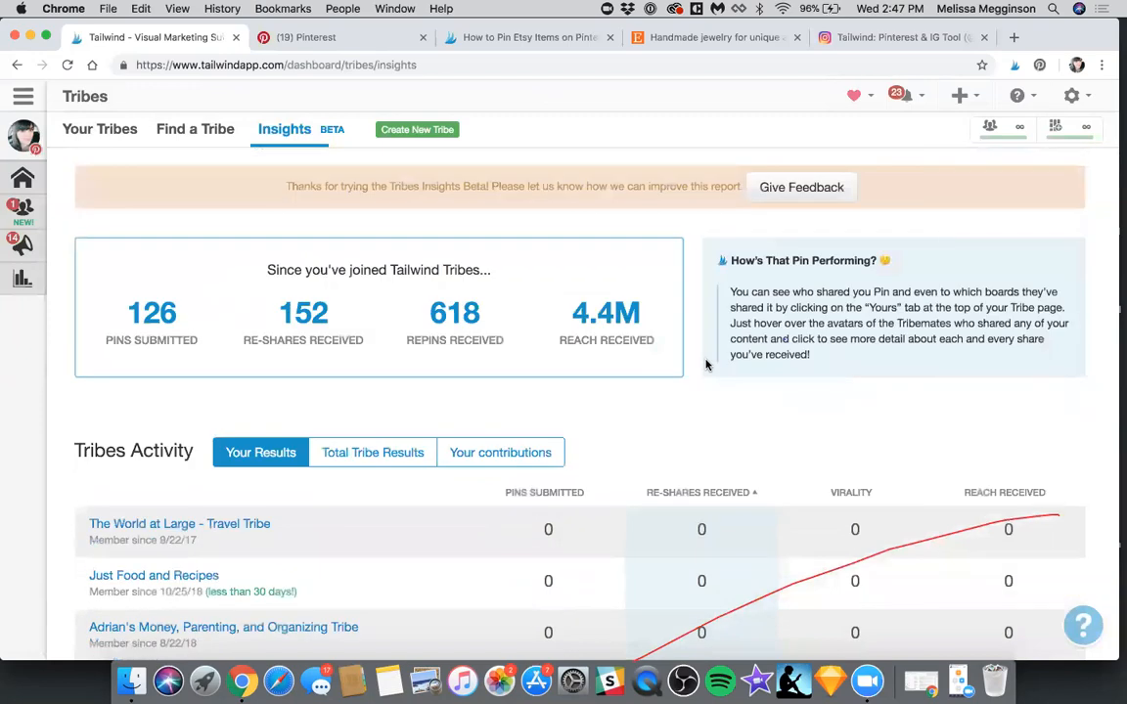
scroll(707, 365, down, 1)
Open the Profile Performance insights and extend the Followers chart back to the earliest available date
mouse_move(29, 260)
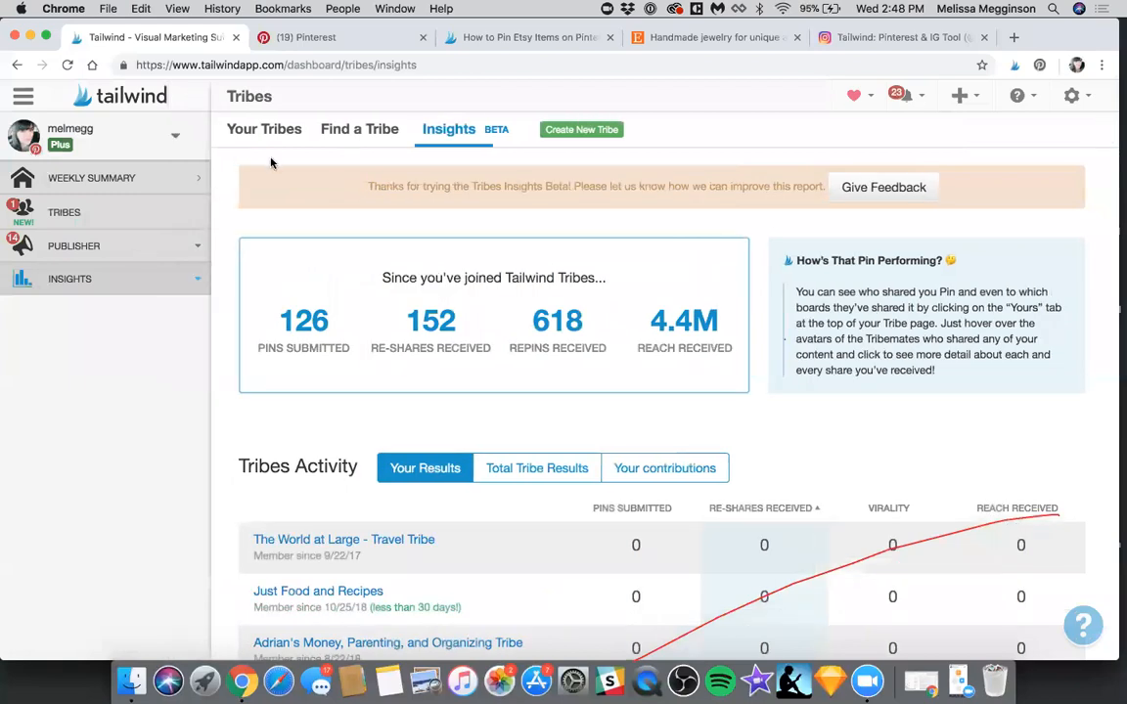
click(70, 280)
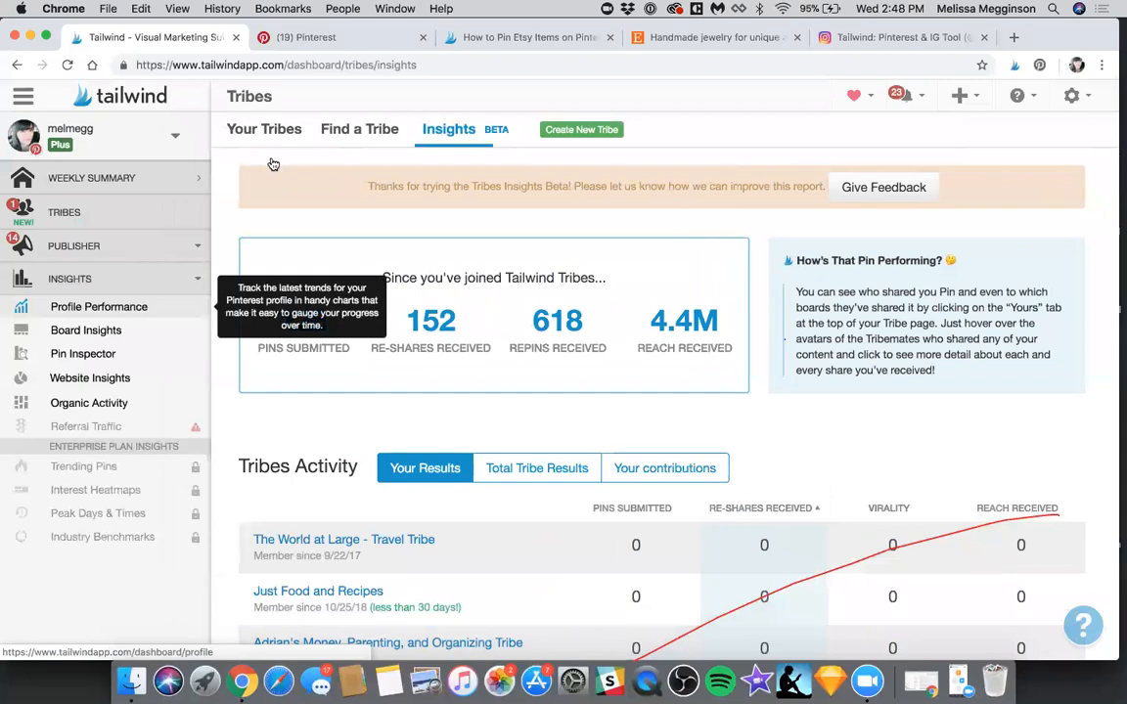
click(98, 306)
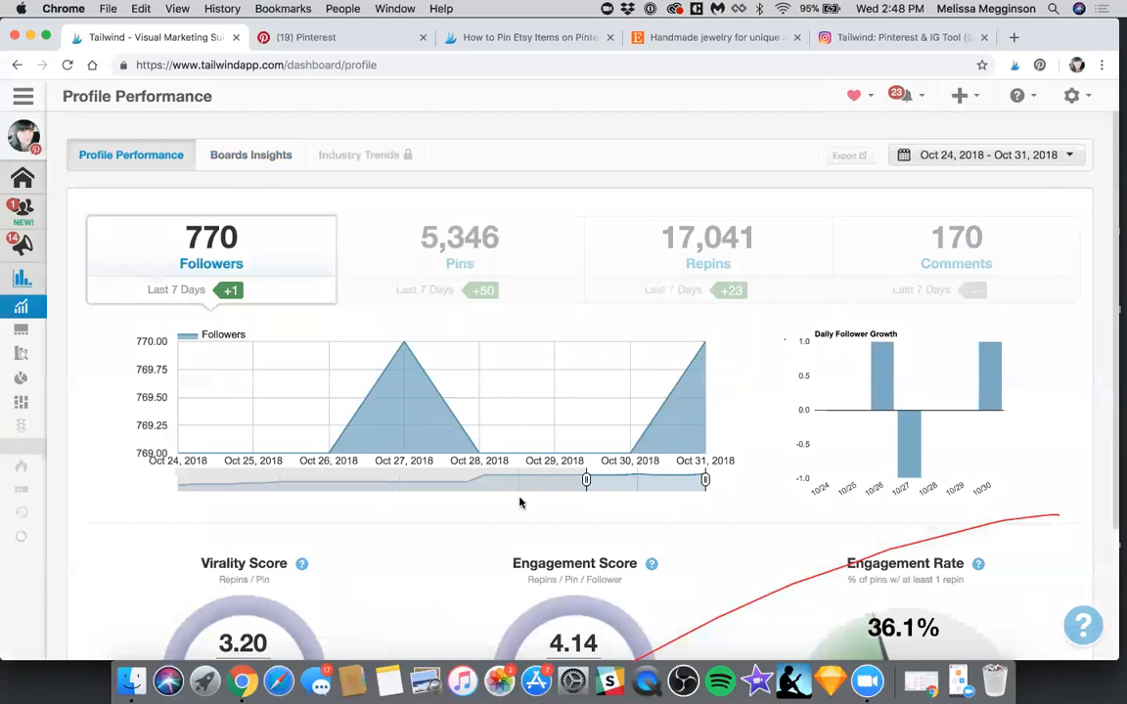
drag(188, 480, 149, 486)
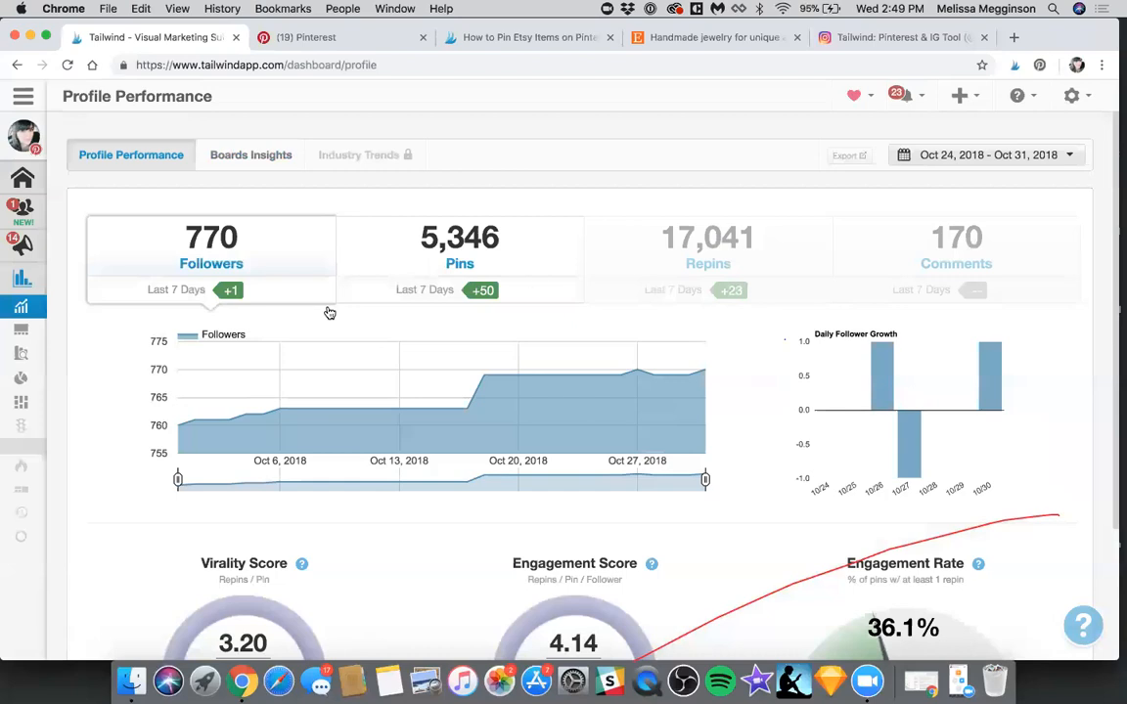
Display the profile's Pins history and its Repins history over the same period, including the daily growth
click(414, 233)
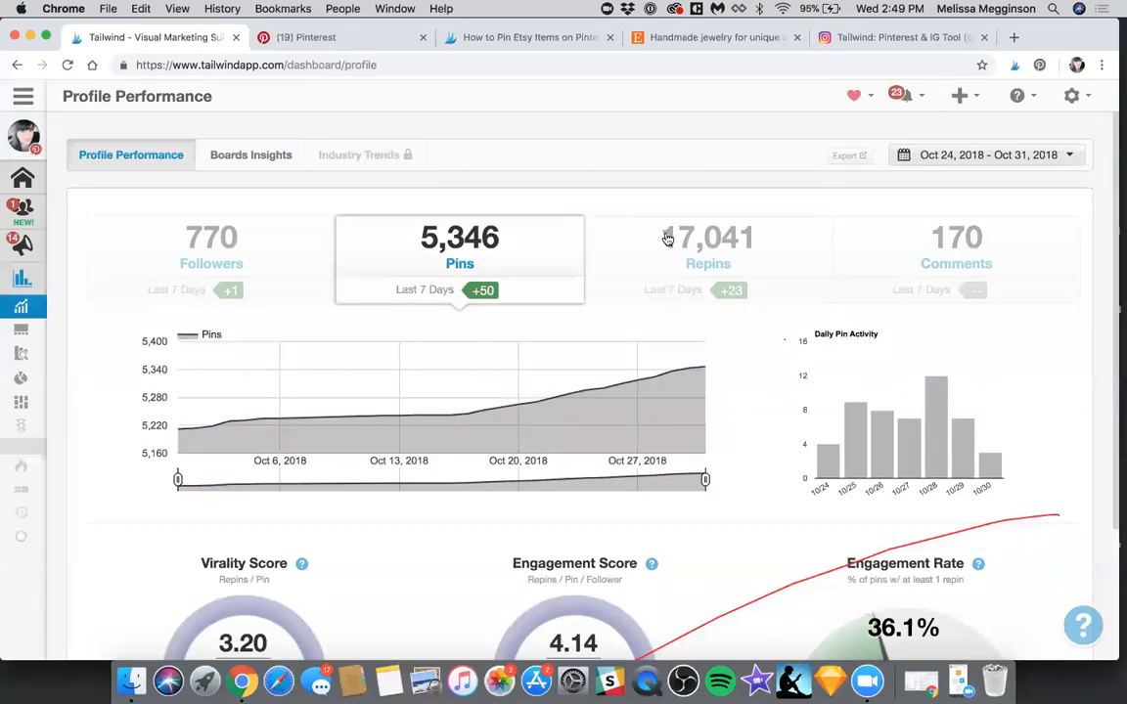
click(666, 238)
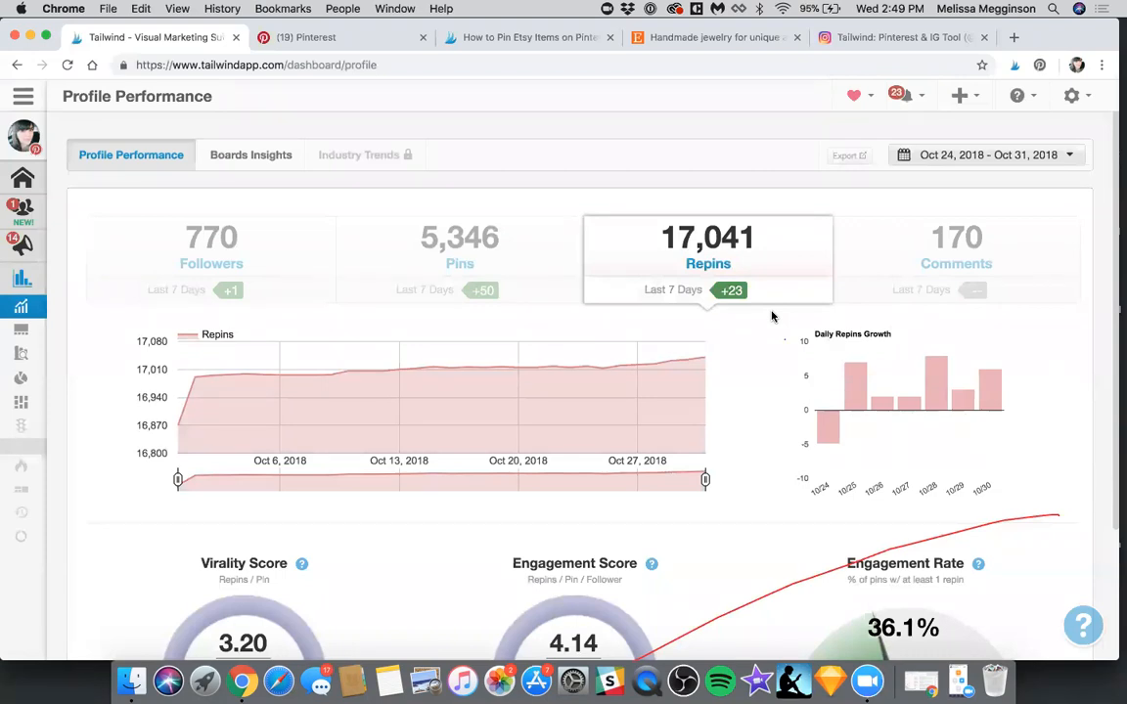
scroll(772, 372, down, 3)
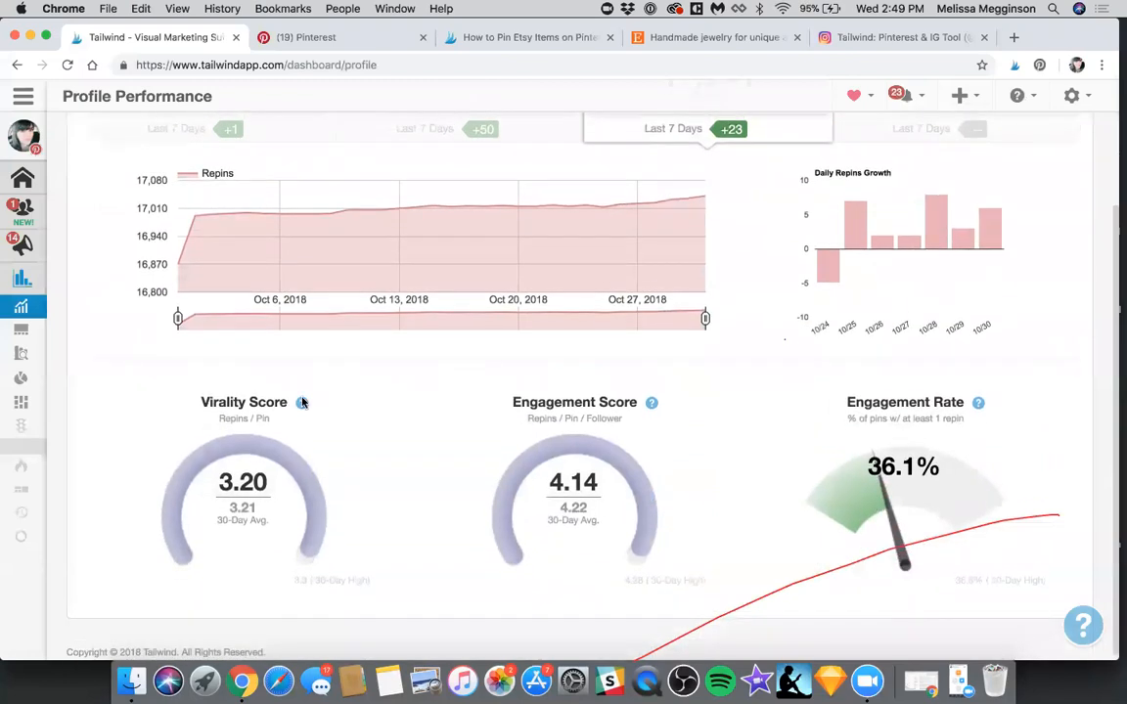
scroll(457, 432, up, 3)
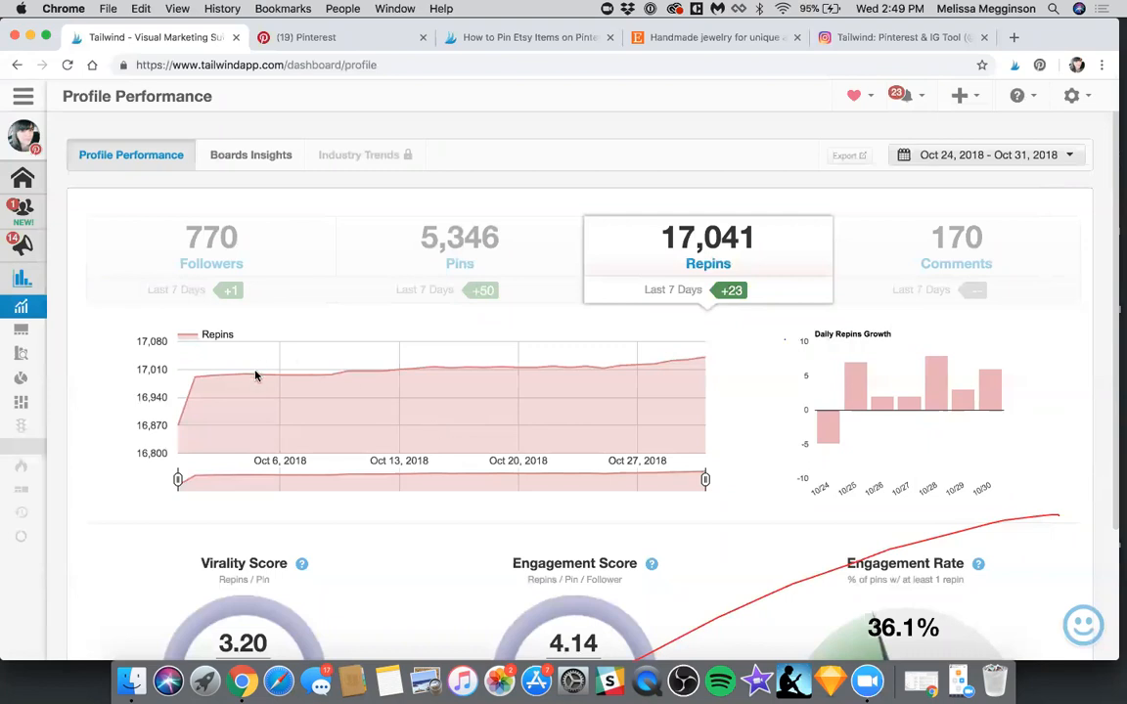
Examine the profile's Virality Score and compare it with its 30-day average
scroll(252, 391, down, 3)
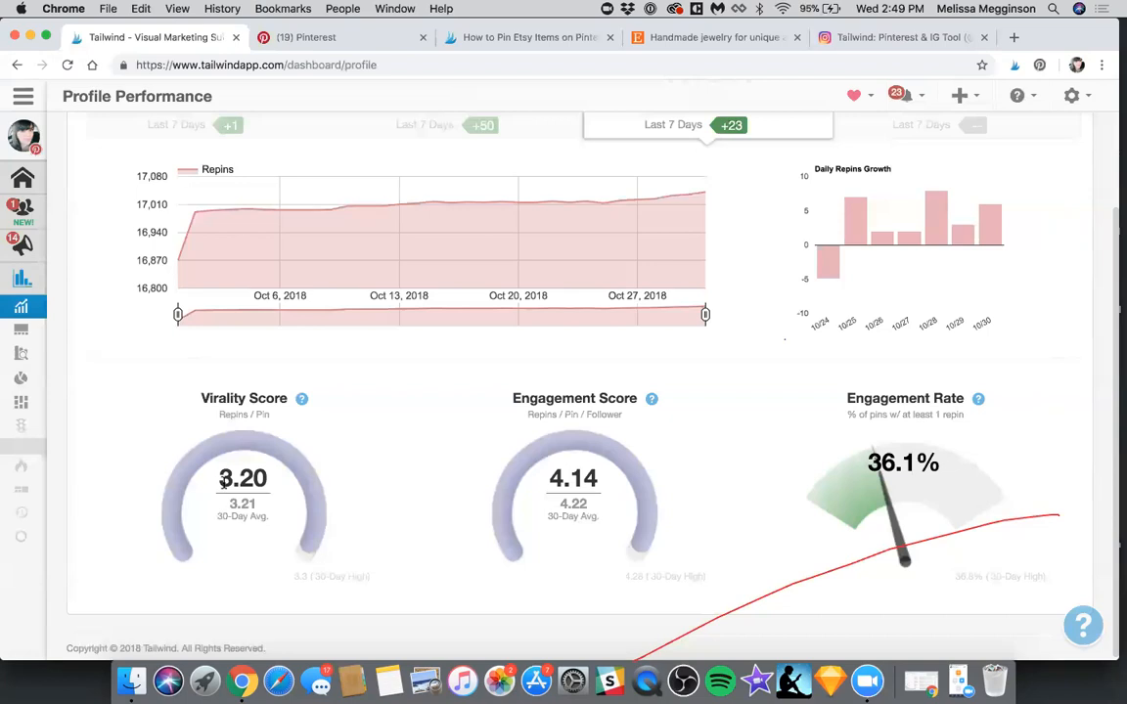
double_click(227, 477)
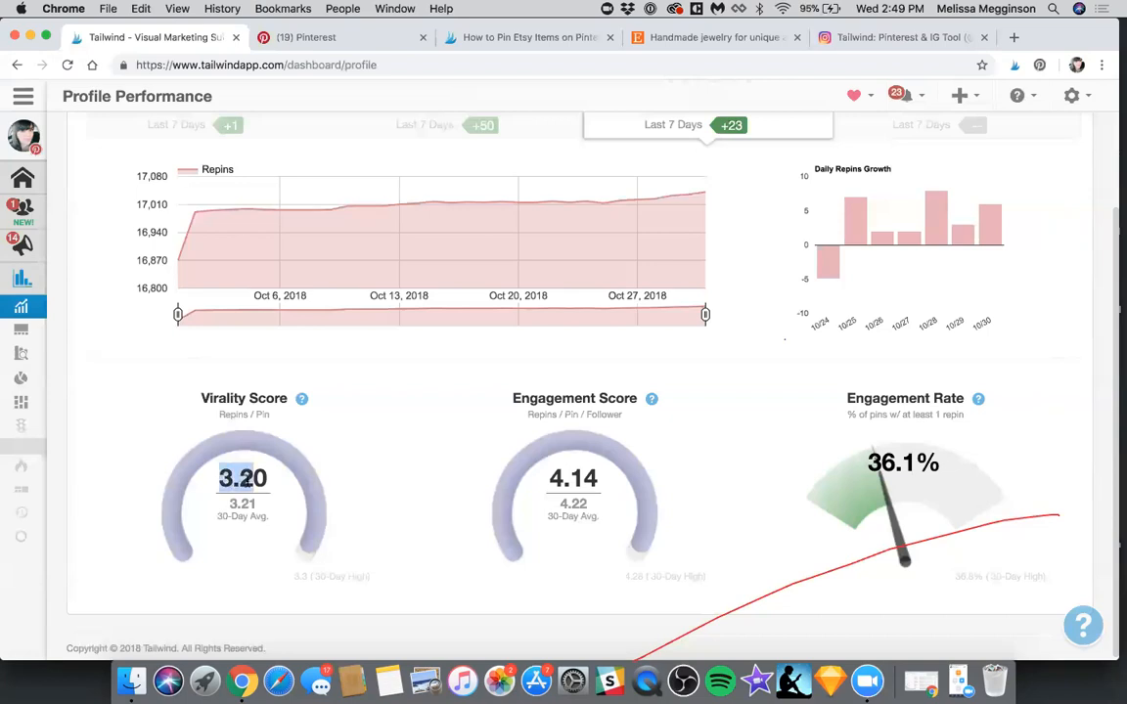
click(249, 479)
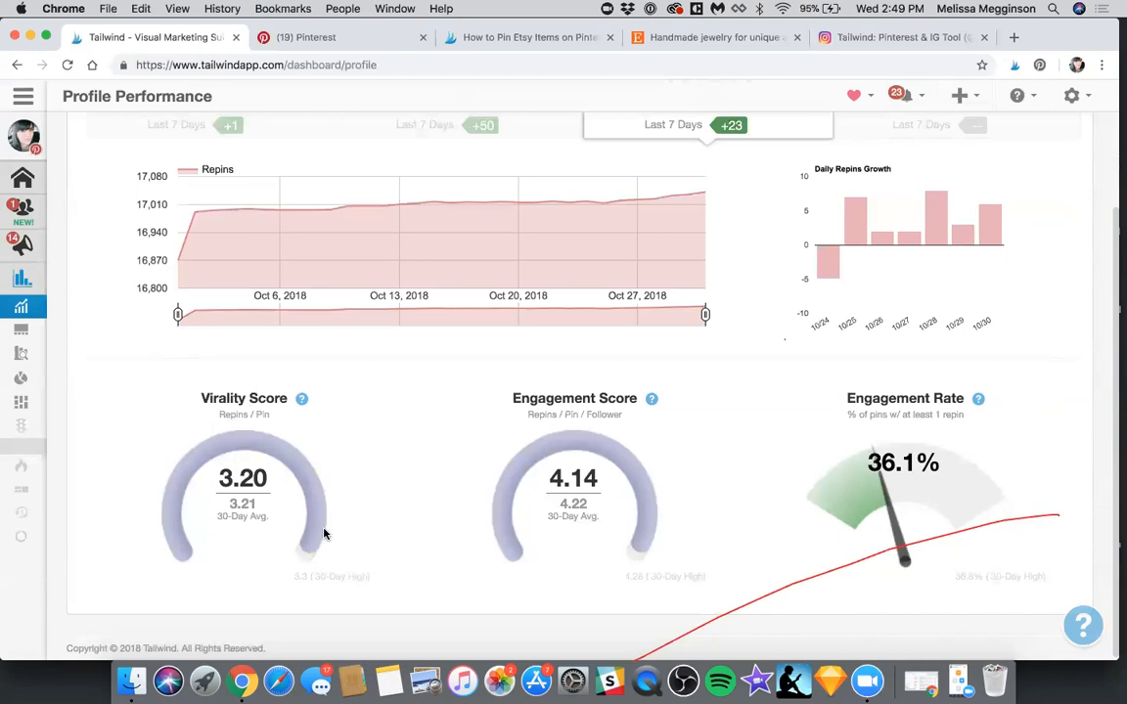
drag(221, 504, 271, 521)
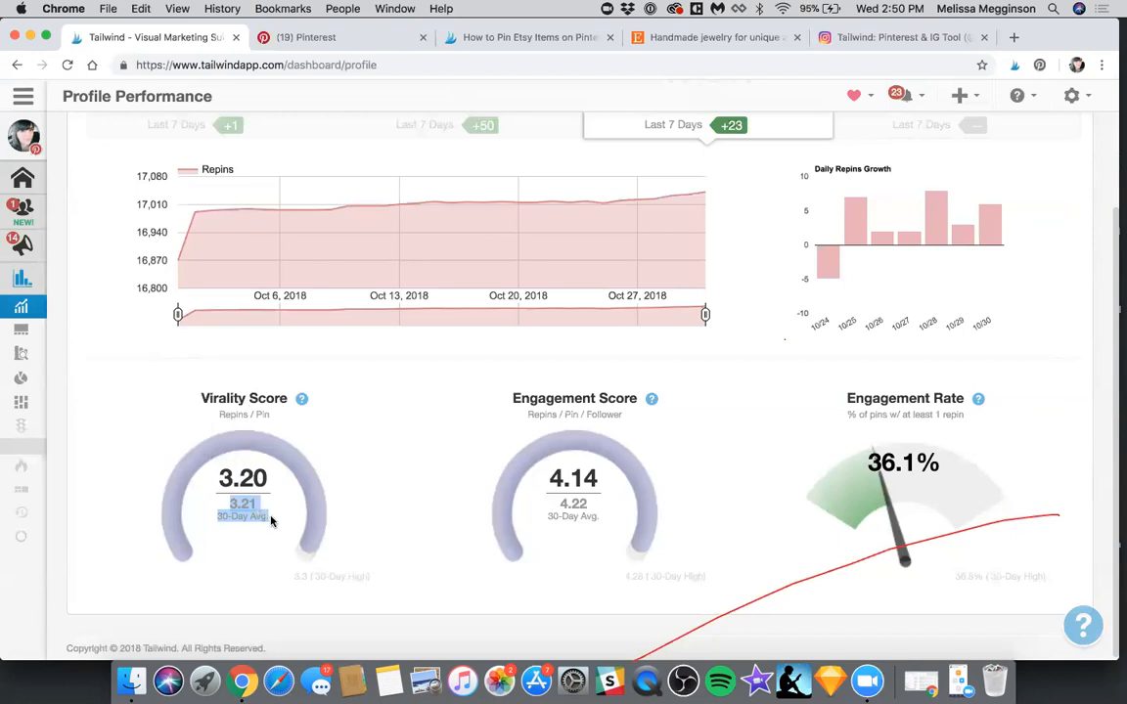
click(271, 521)
scroll(595, 449, up, 2)
scroll(595, 449, down, 2)
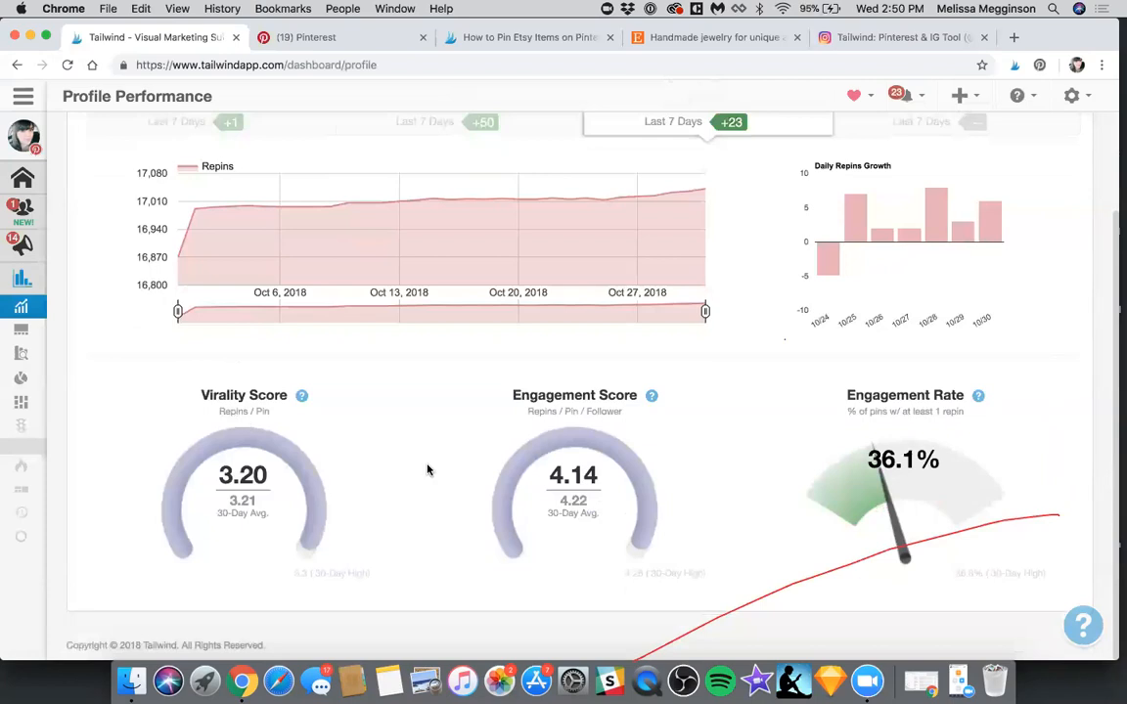
Return the chart to the Followers history and examine it together with the Engagement Score and Engagement Rate
scroll(504, 411, up, 2)
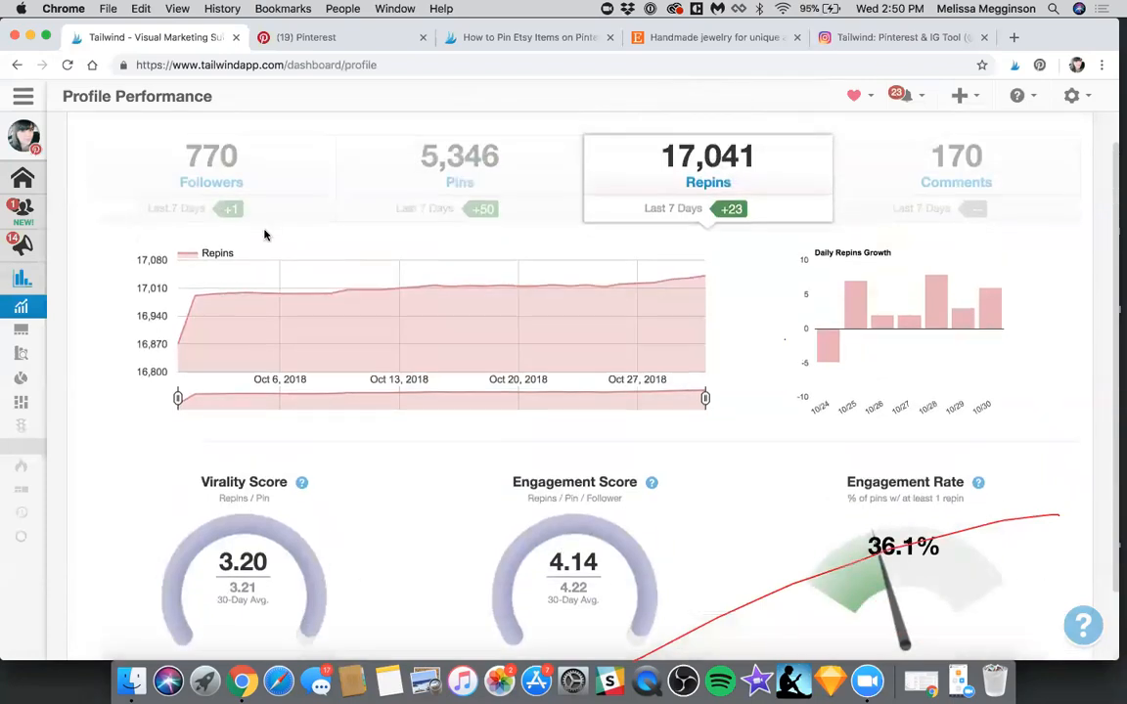
click(246, 194)
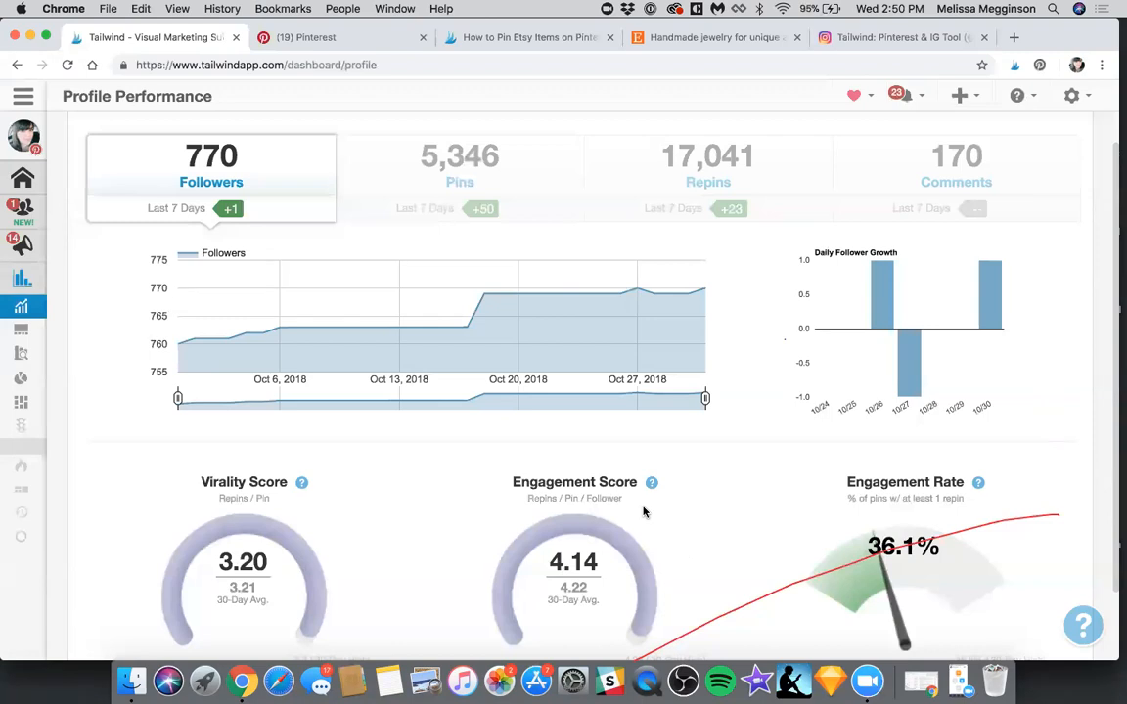
scroll(740, 516, down, 1)
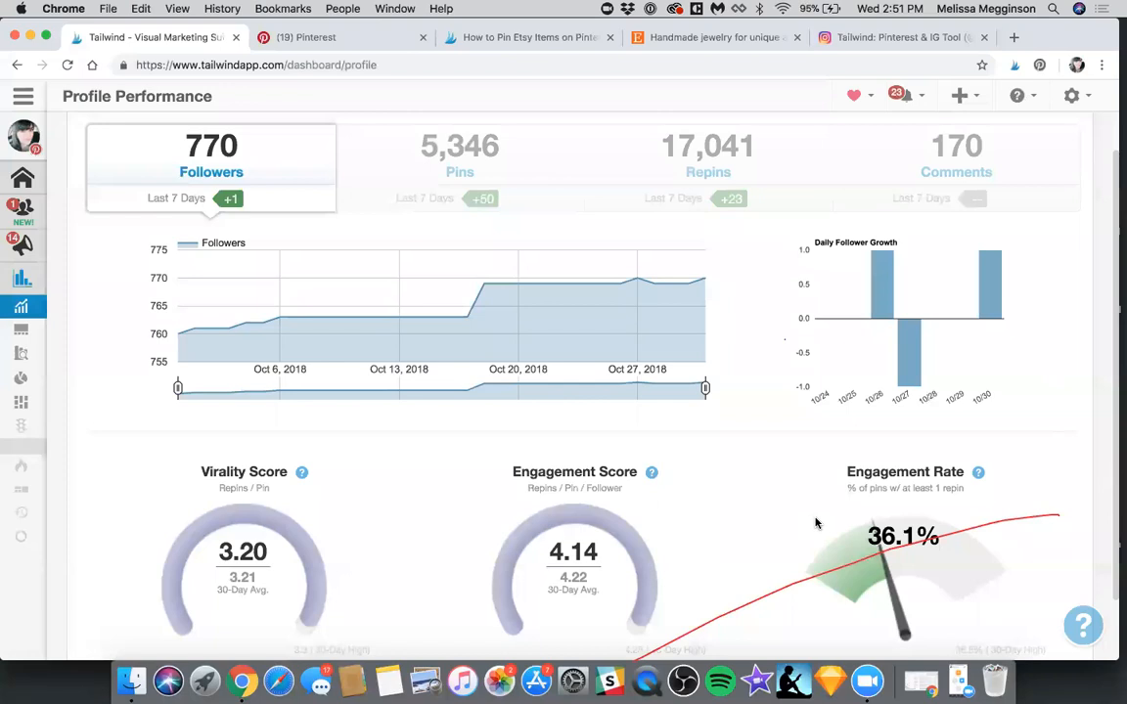
scroll(816, 524, up, 2)
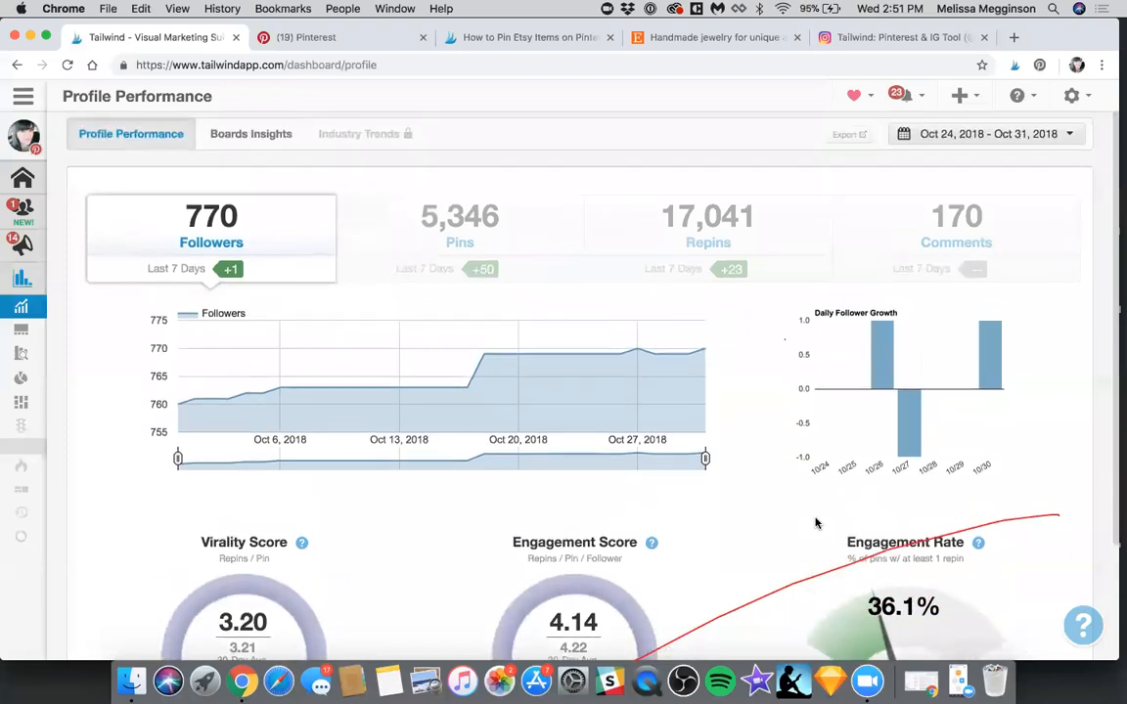
scroll(816, 523, down, 2)
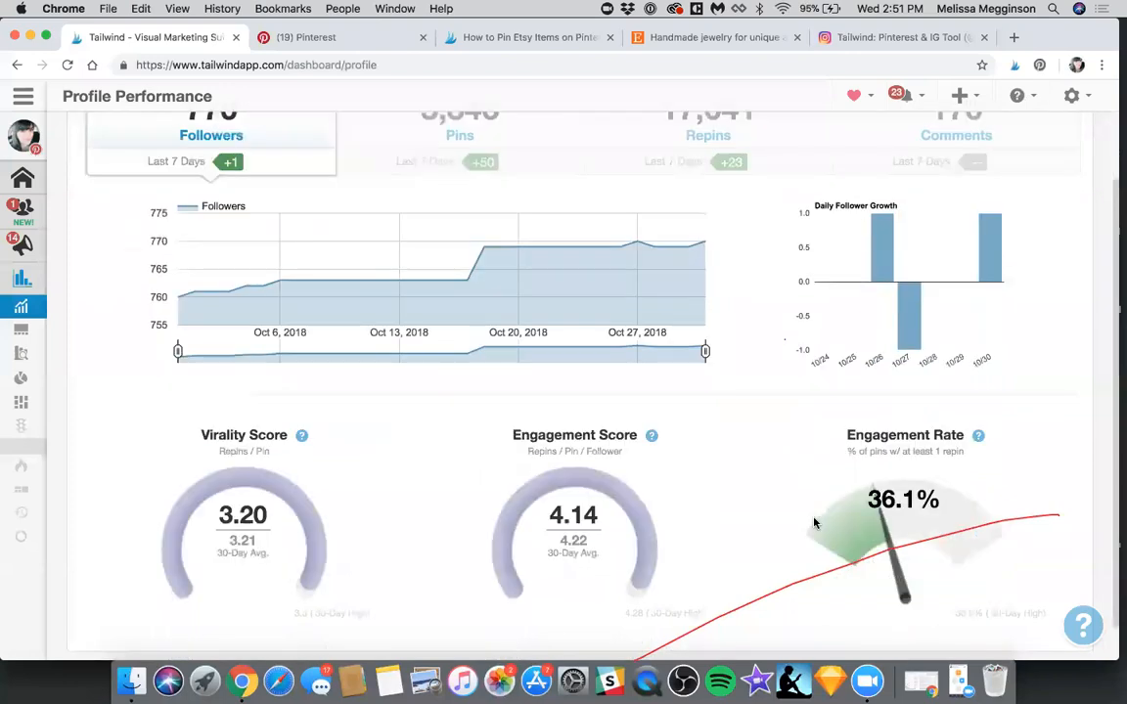
scroll(263, 157, up, 1)
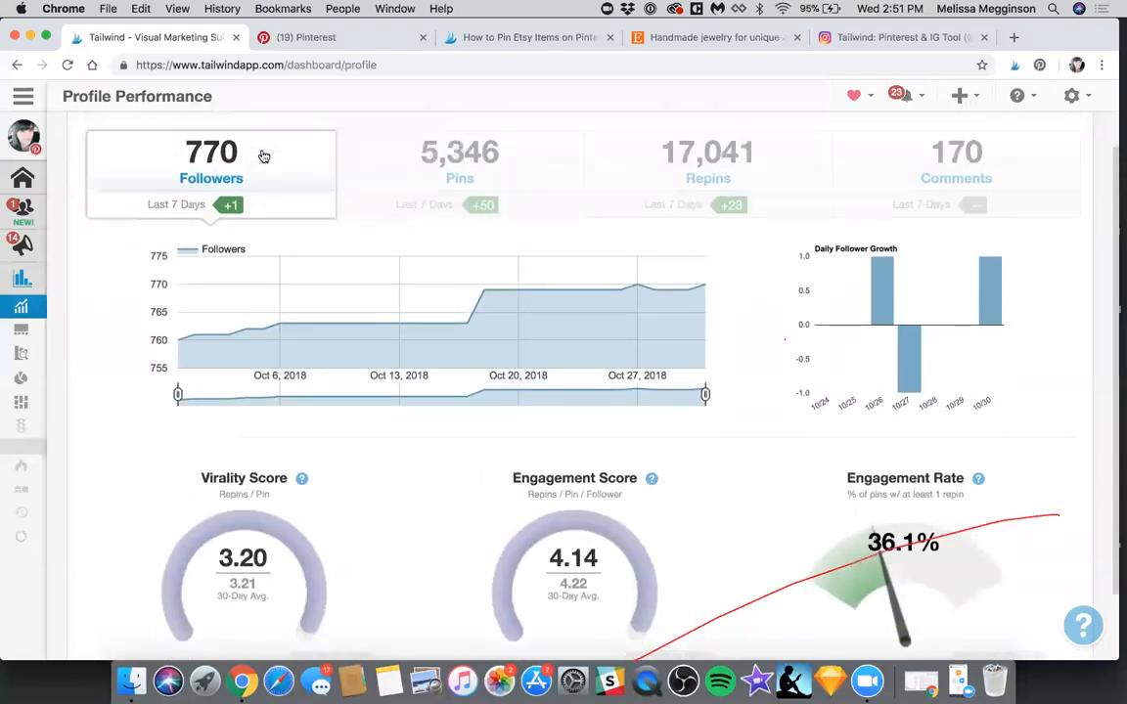
Show only group boards in the Boards Insights, sorted by the most repins in the last 7 days
scroll(263, 156, up, 2)
click(263, 157)
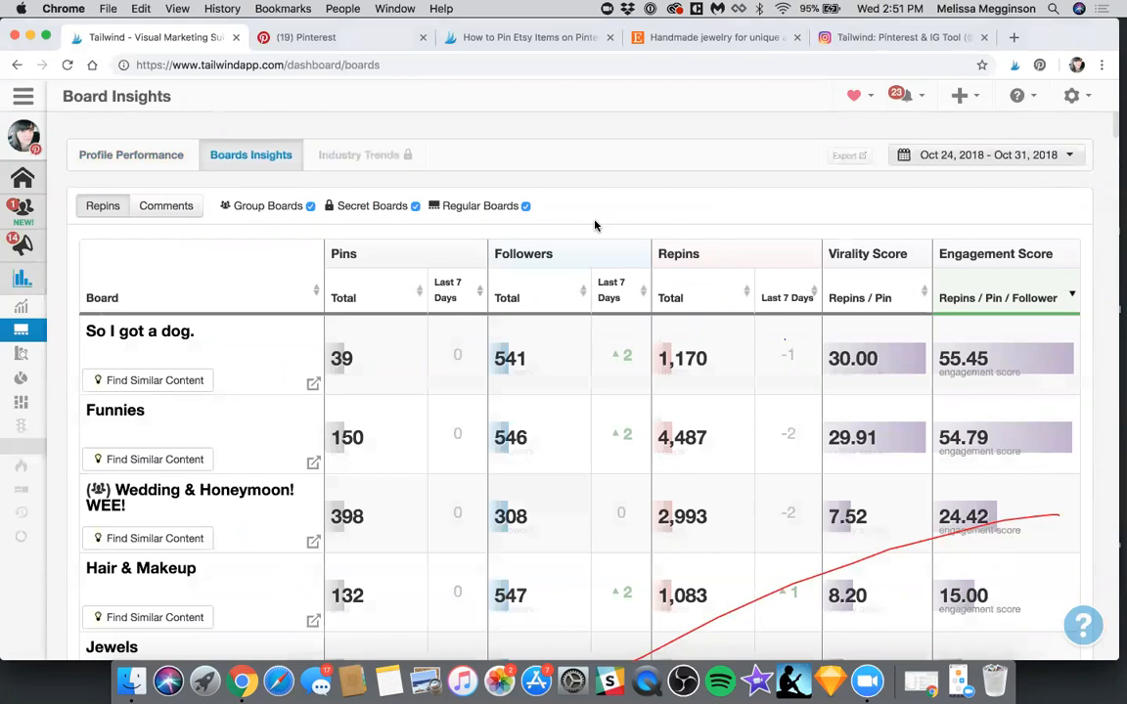
click(526, 207)
click(415, 206)
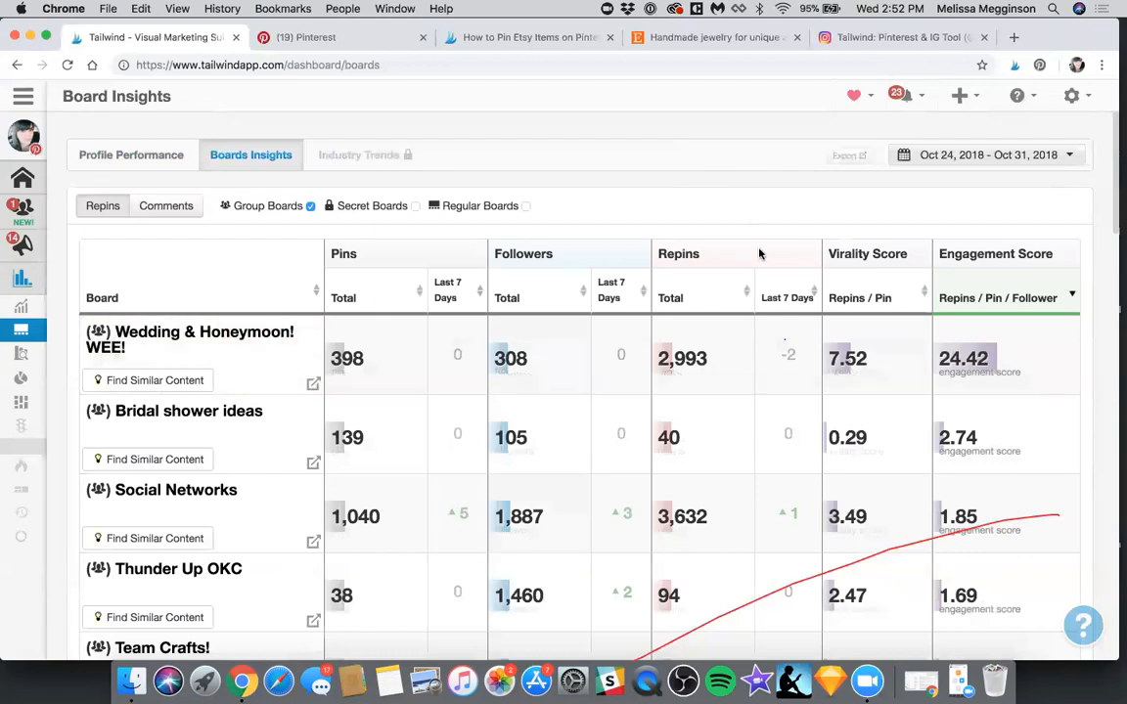
click(782, 298)
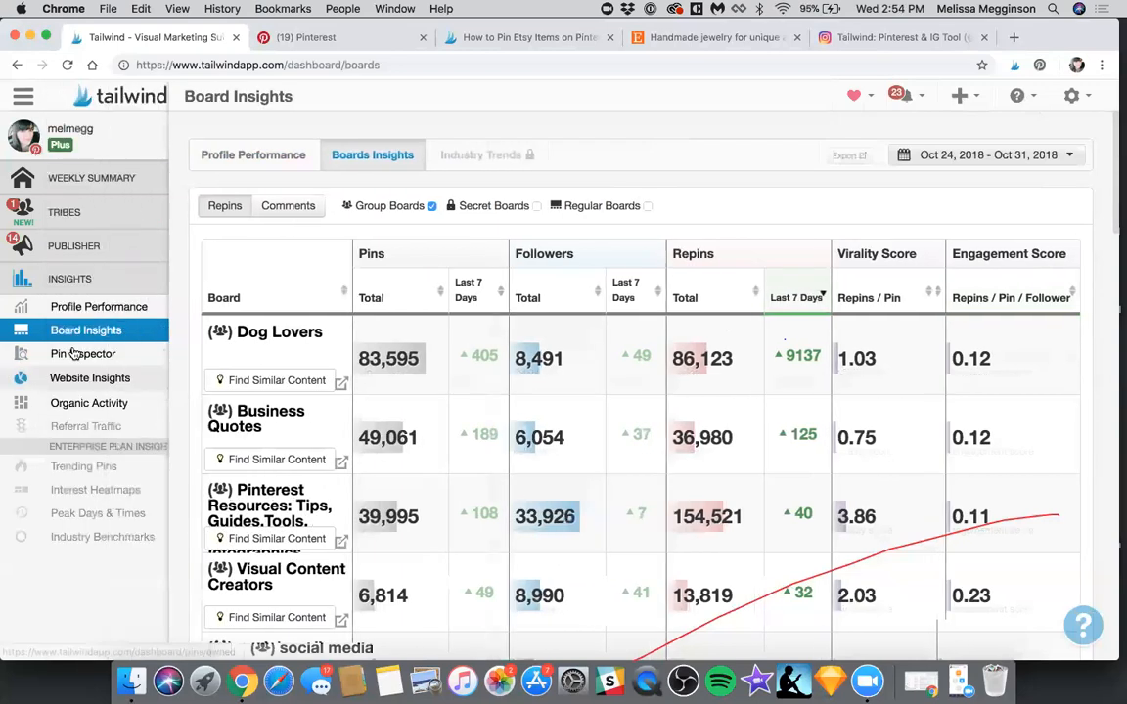
Visit the Pin Inspector, return to the Board Insights and compare the boards sorted by last-7-days repins, highest first and lowest first
click(74, 354)
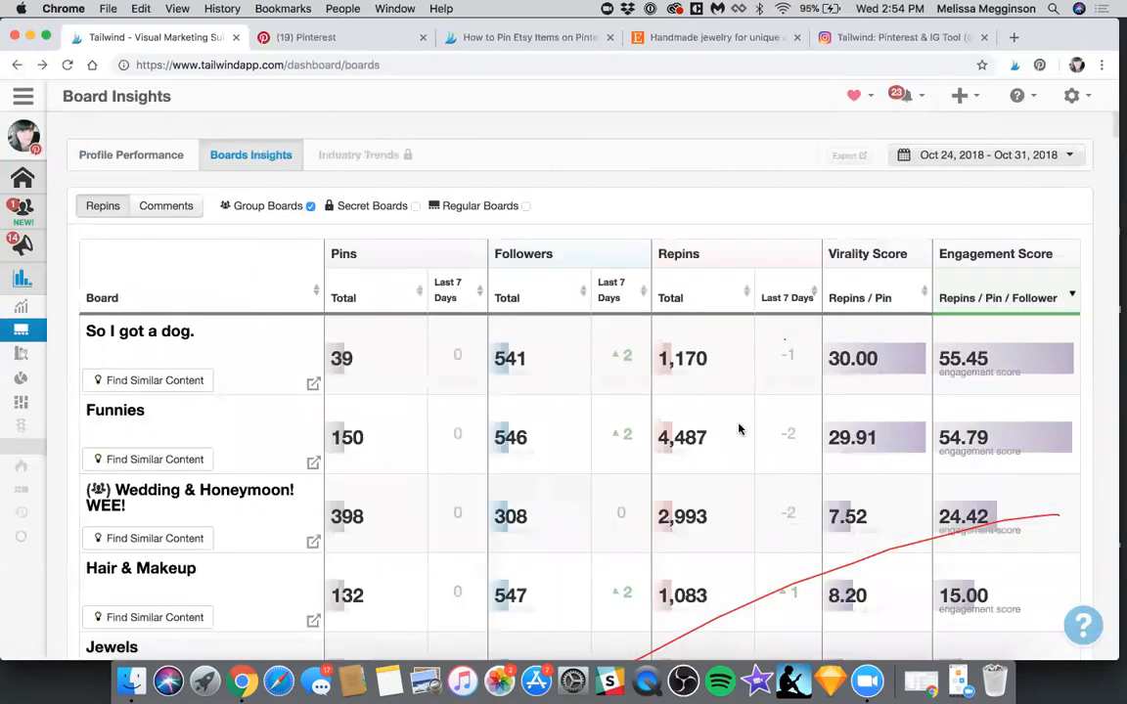
click(788, 298)
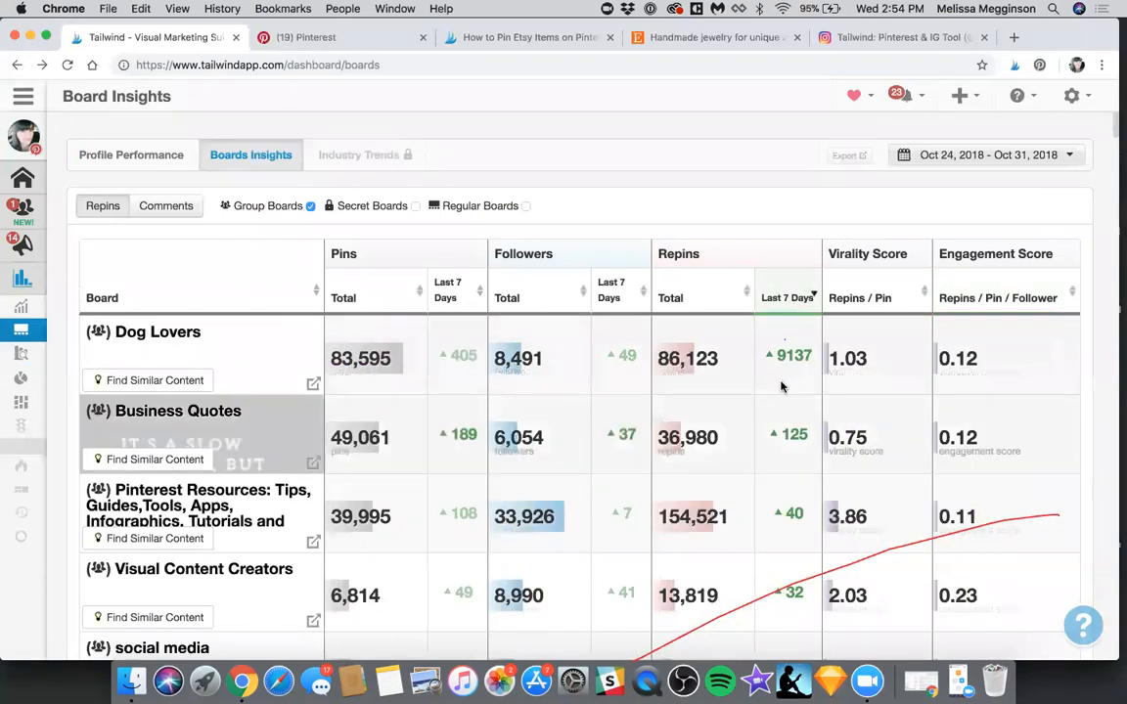
scroll(789, 404, down, 1)
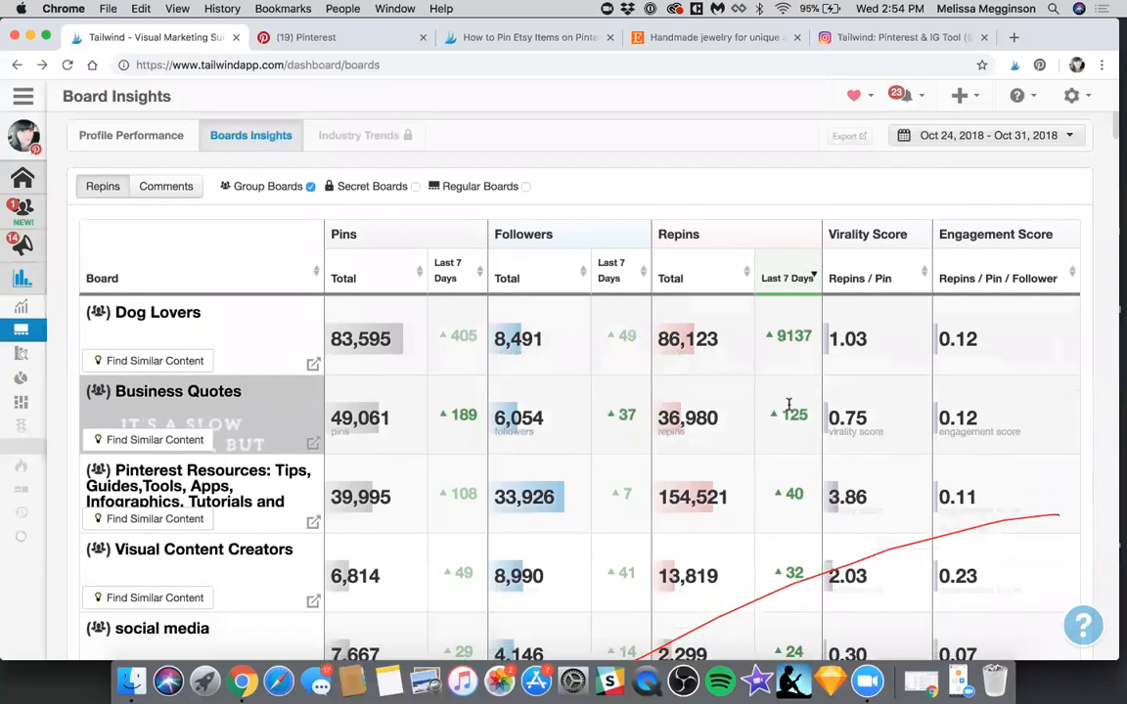
scroll(790, 409, up, 1)
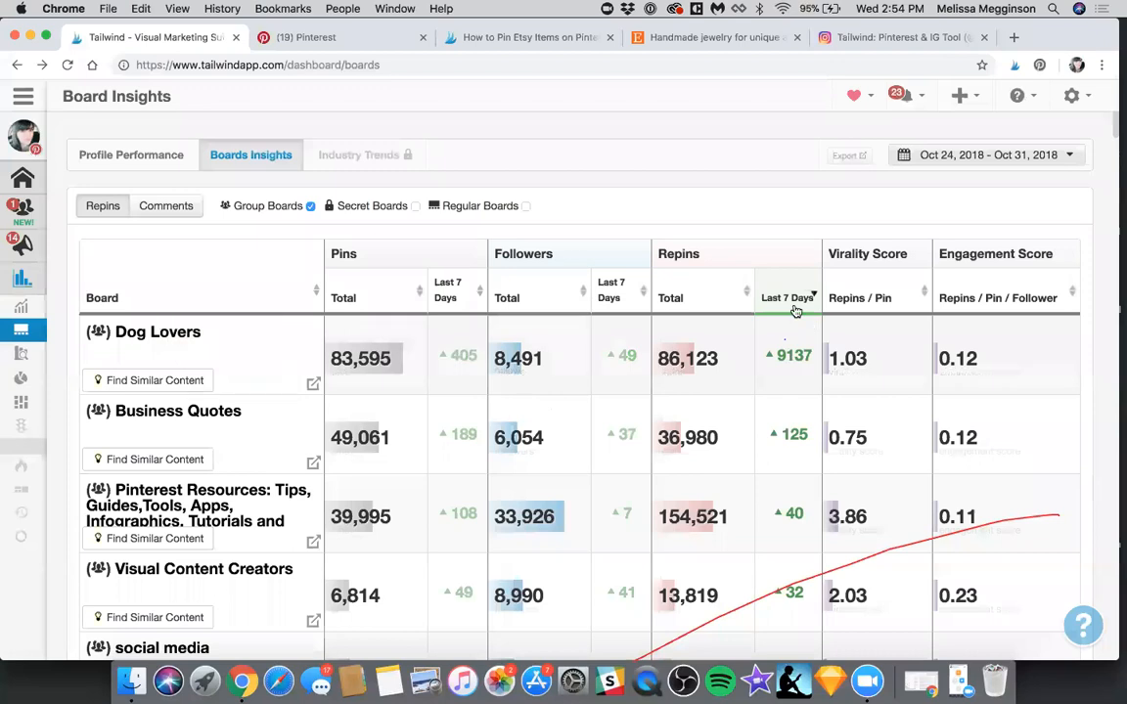
click(796, 309)
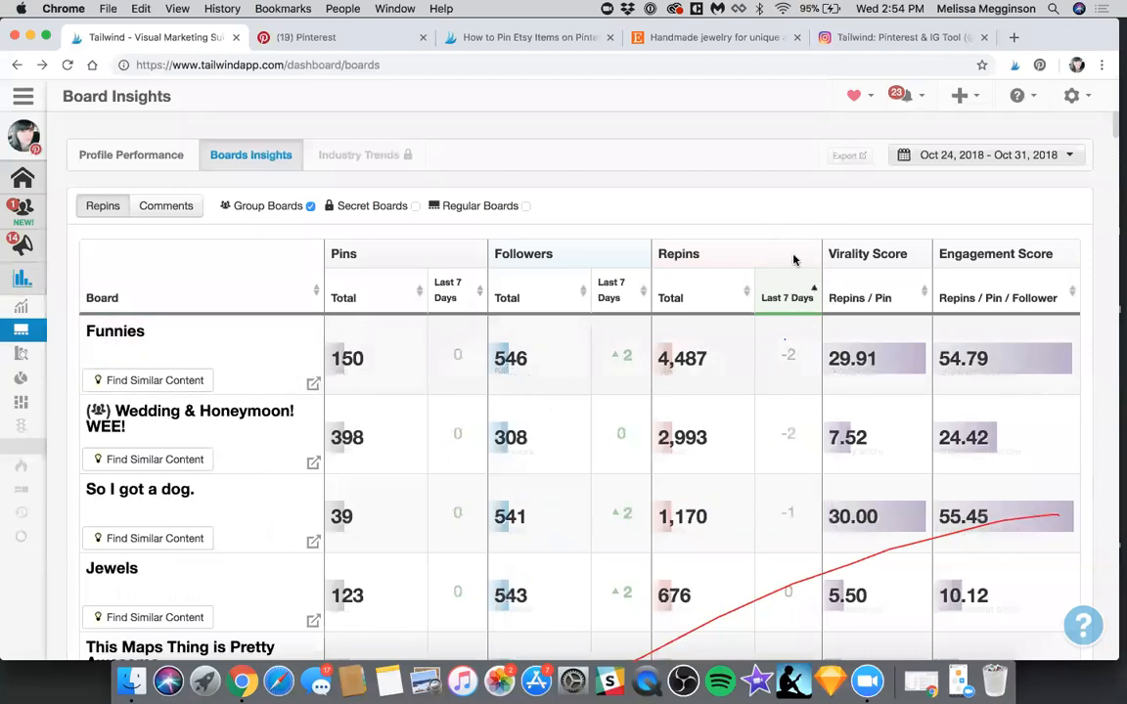
scroll(794, 259, down, 1)
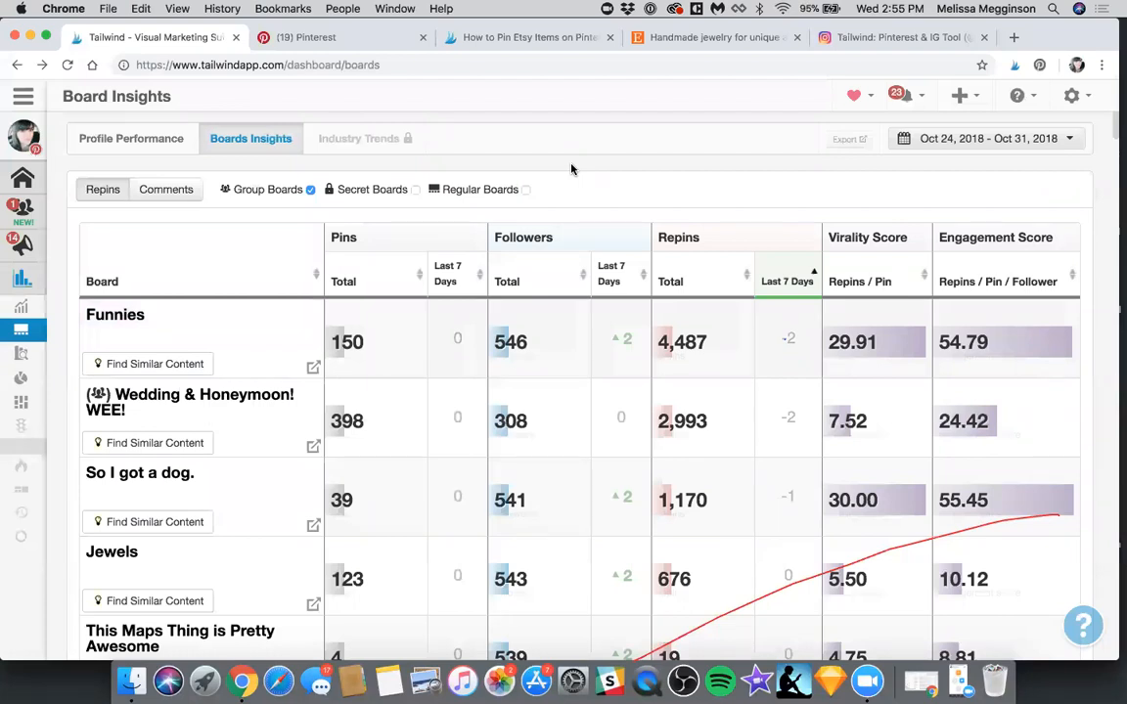
Open the website pingroupie.com in a new browser tab
key(super+t)
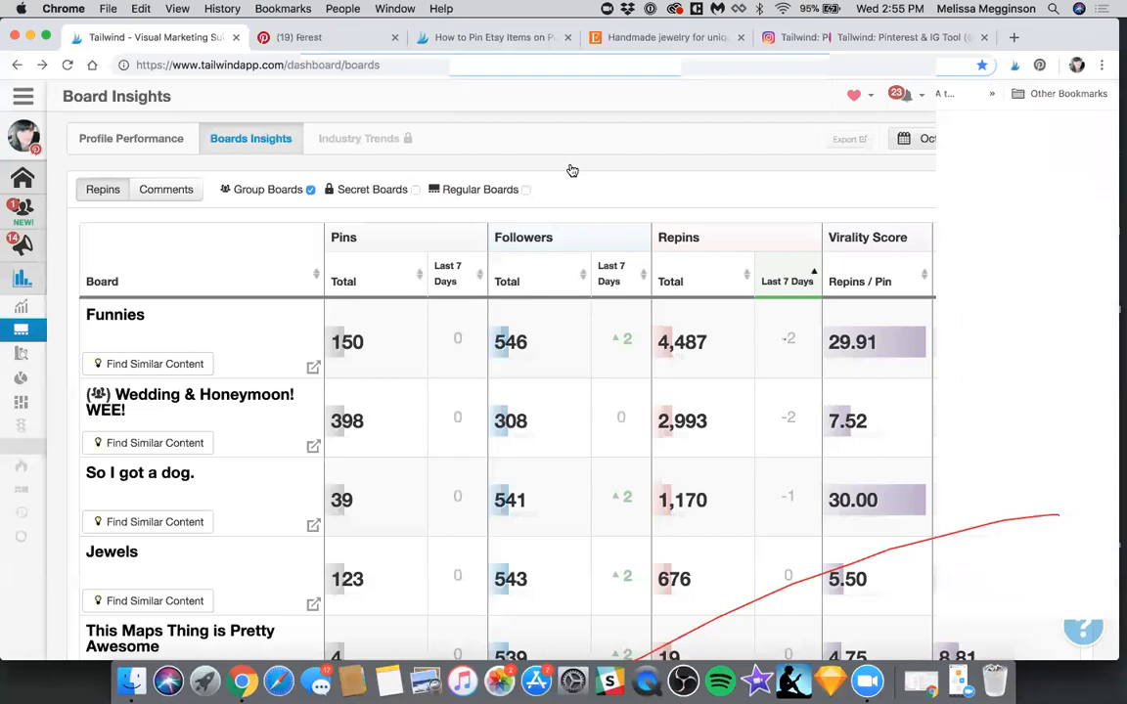
text(p)
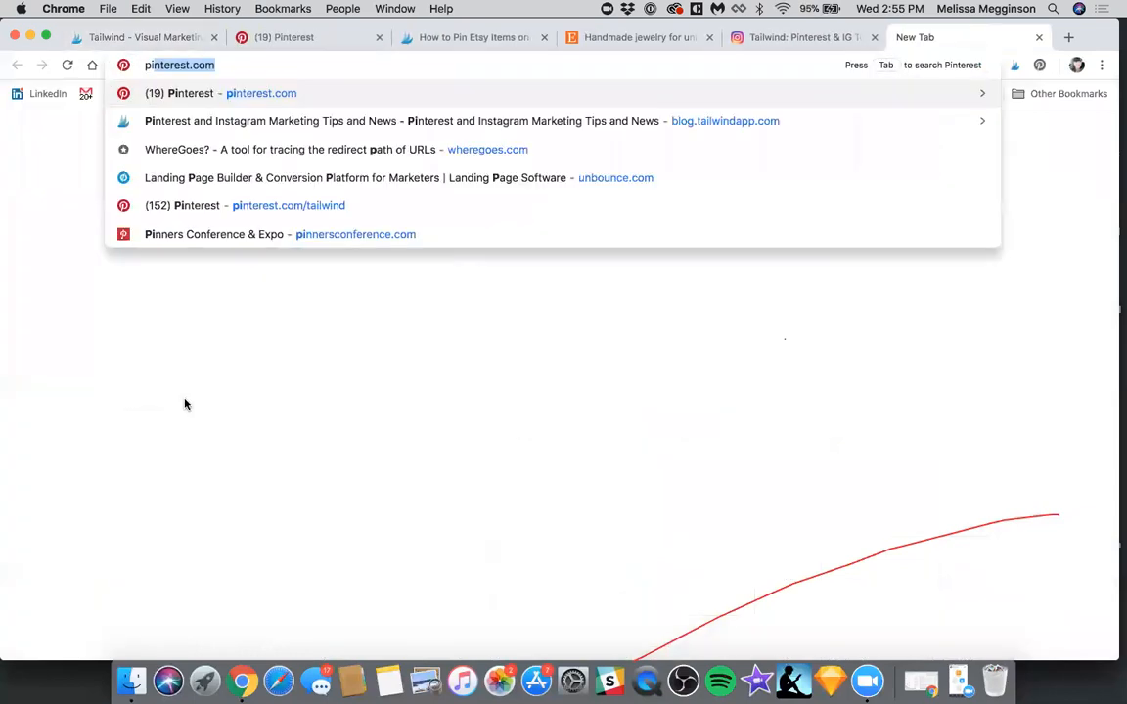
text(in)
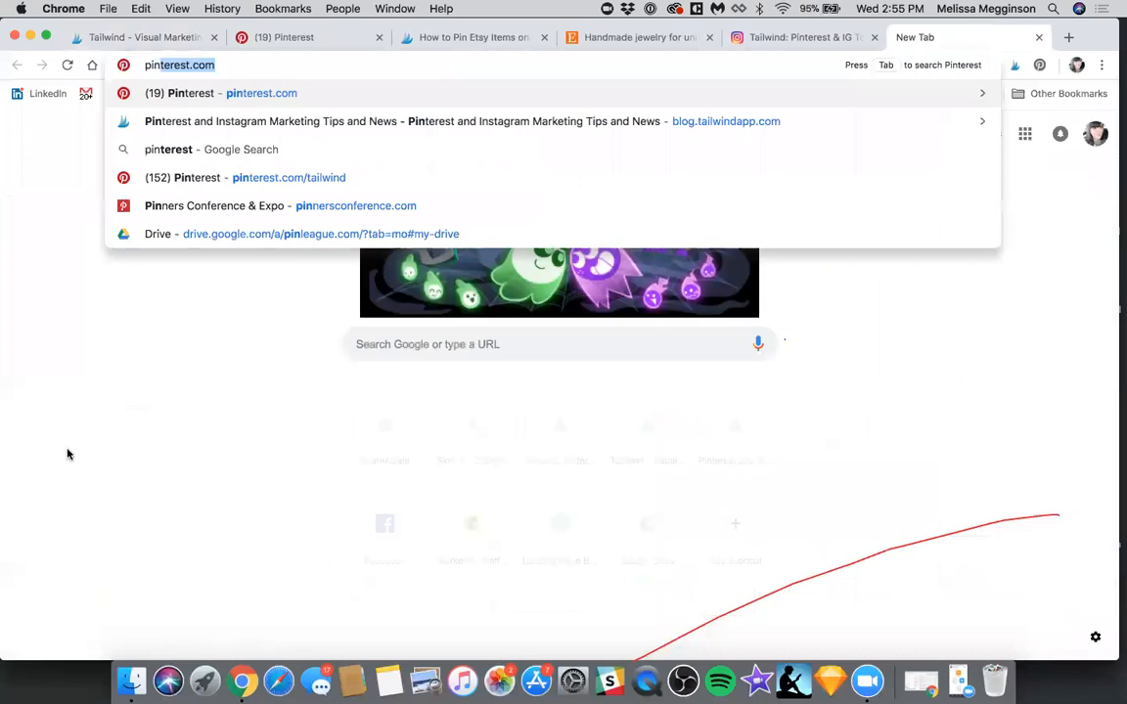
text(groupie.com)
key(Return)
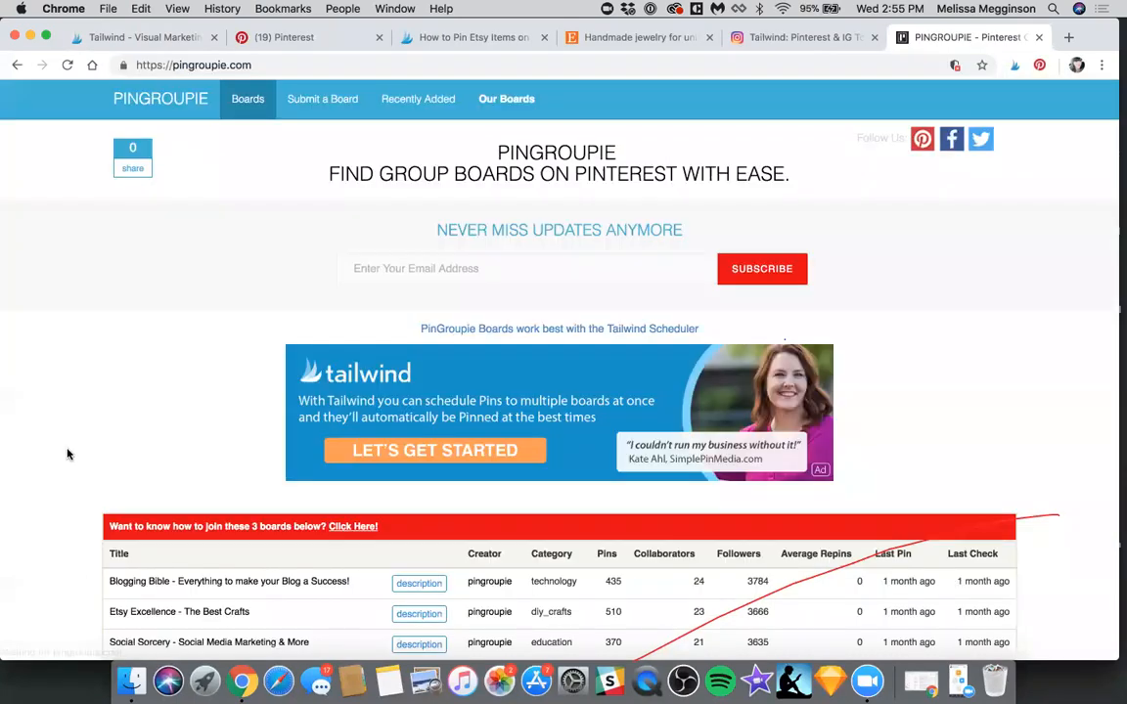
Examine the featured group boards, the filter options and the group board list on PinGroupie, and close the site
scroll(68, 454, down, 3)
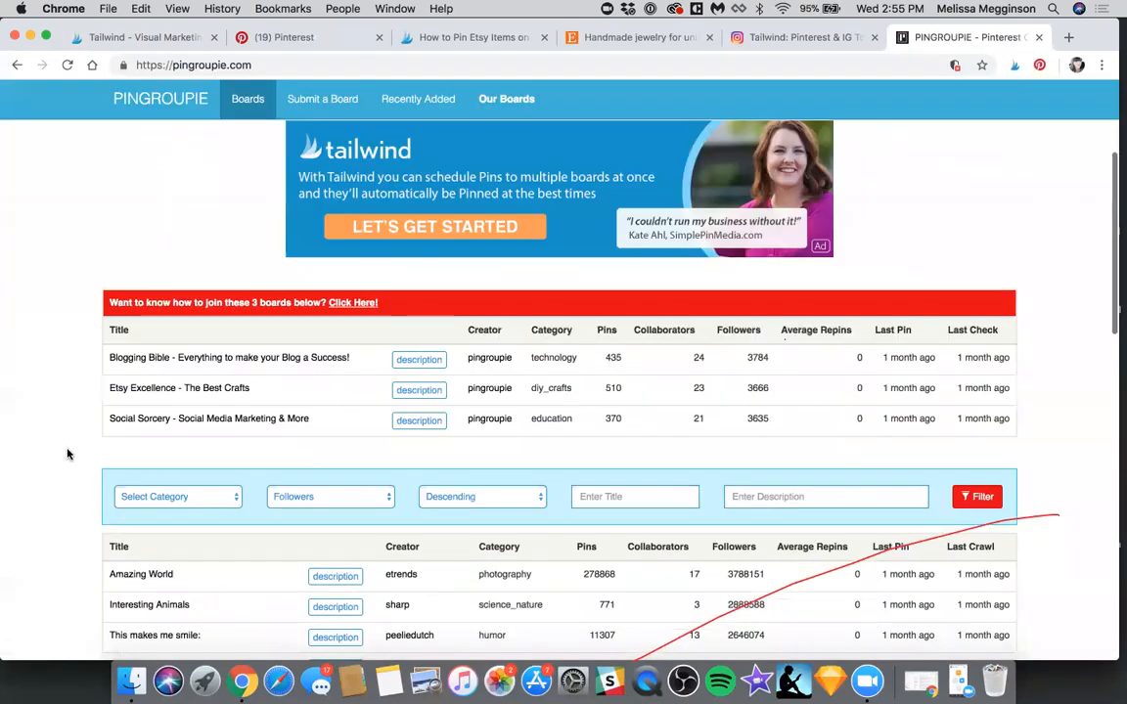
scroll(68, 453, down, 3)
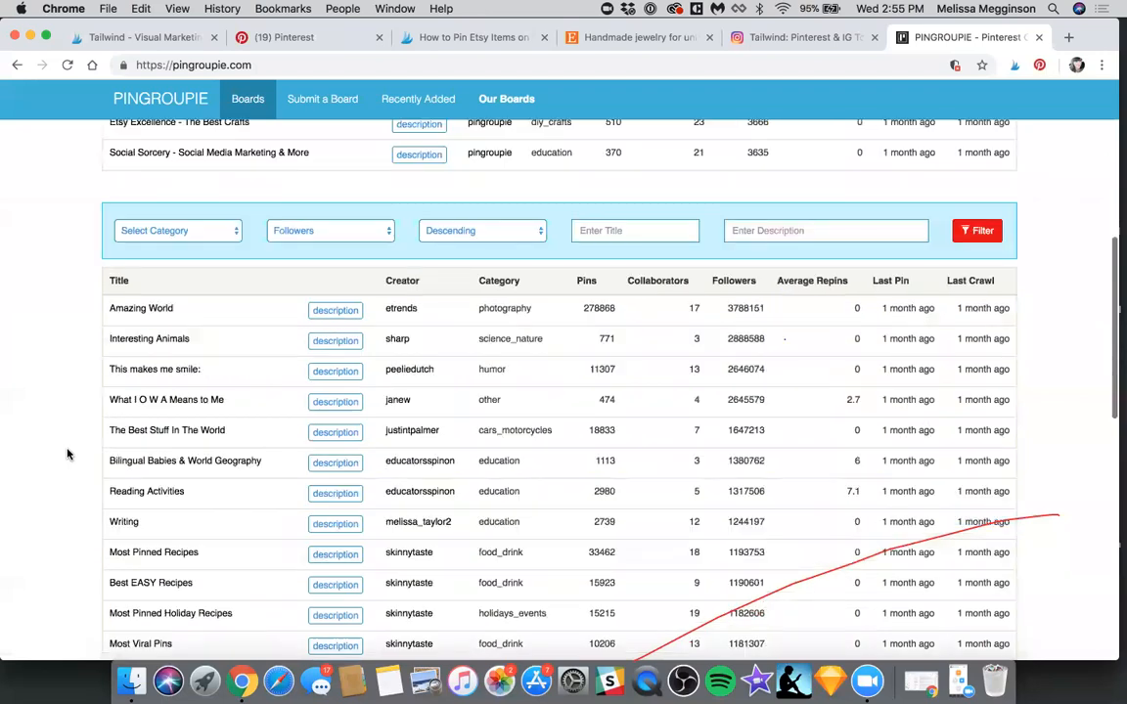
scroll(371, 271, up, 4)
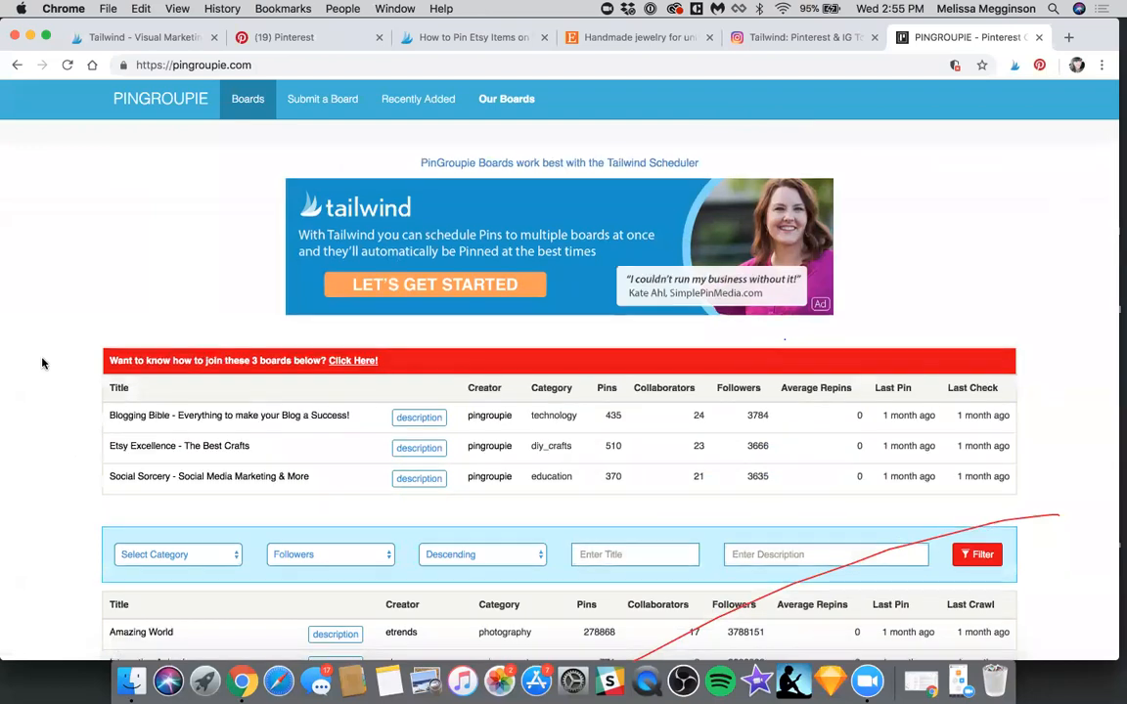
scroll(42, 363, down, 3)
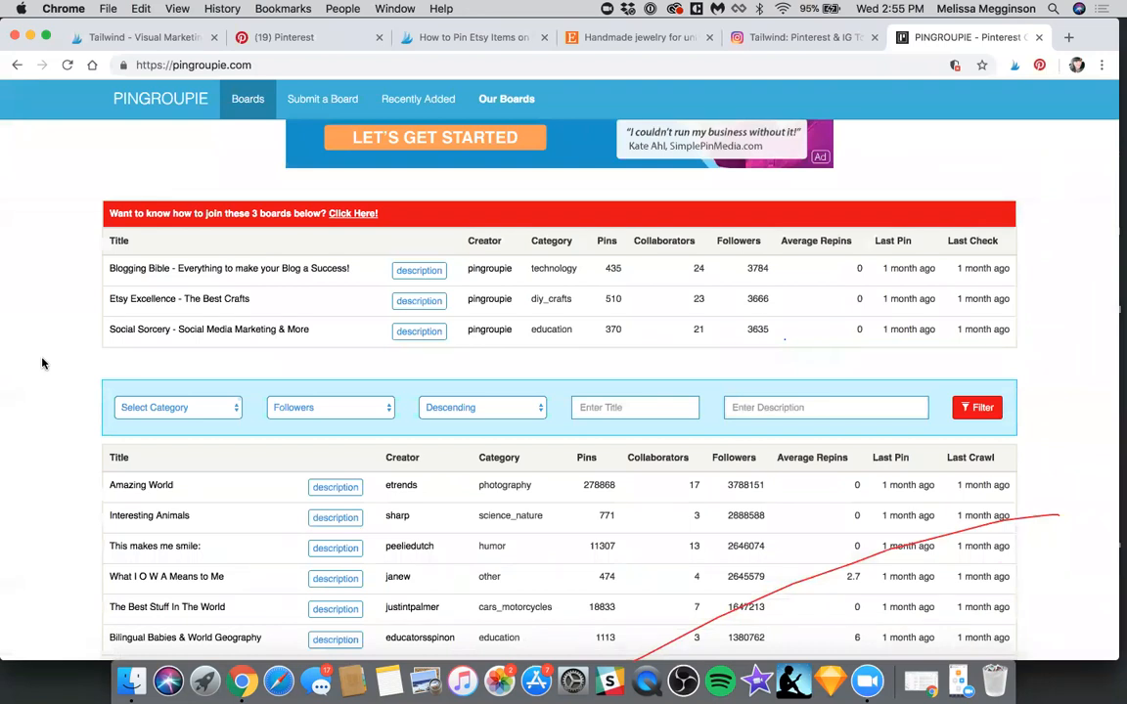
scroll(42, 363, down, 1)
scroll(42, 363, up, 1)
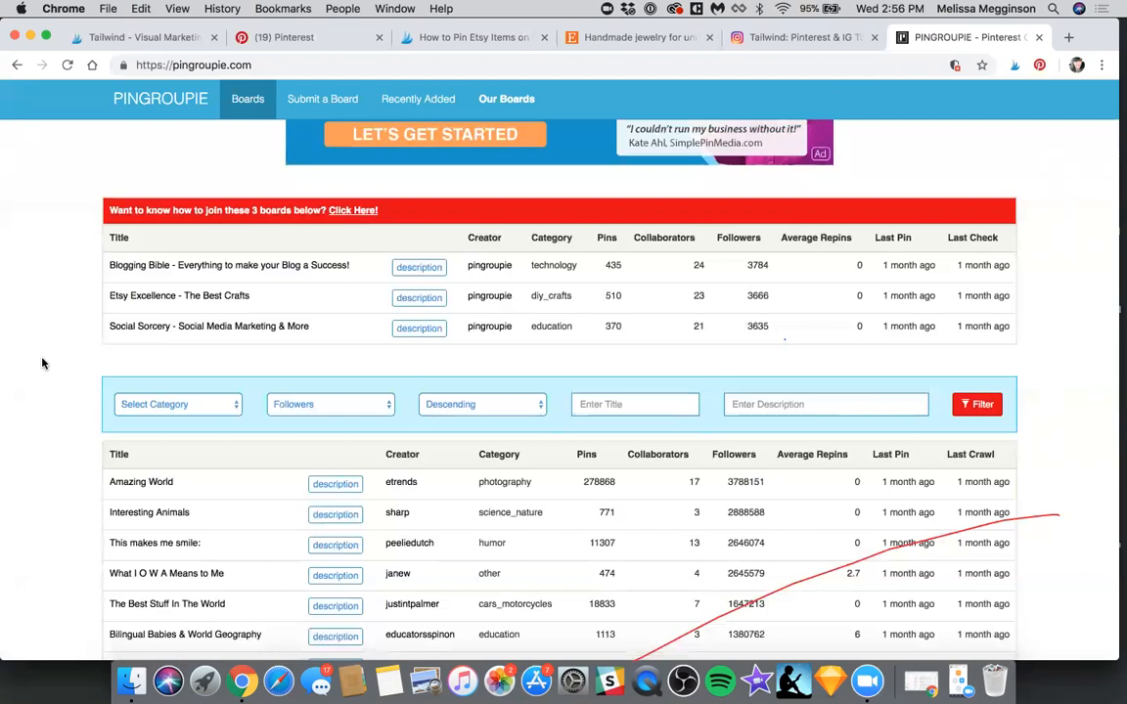
key(super+w)
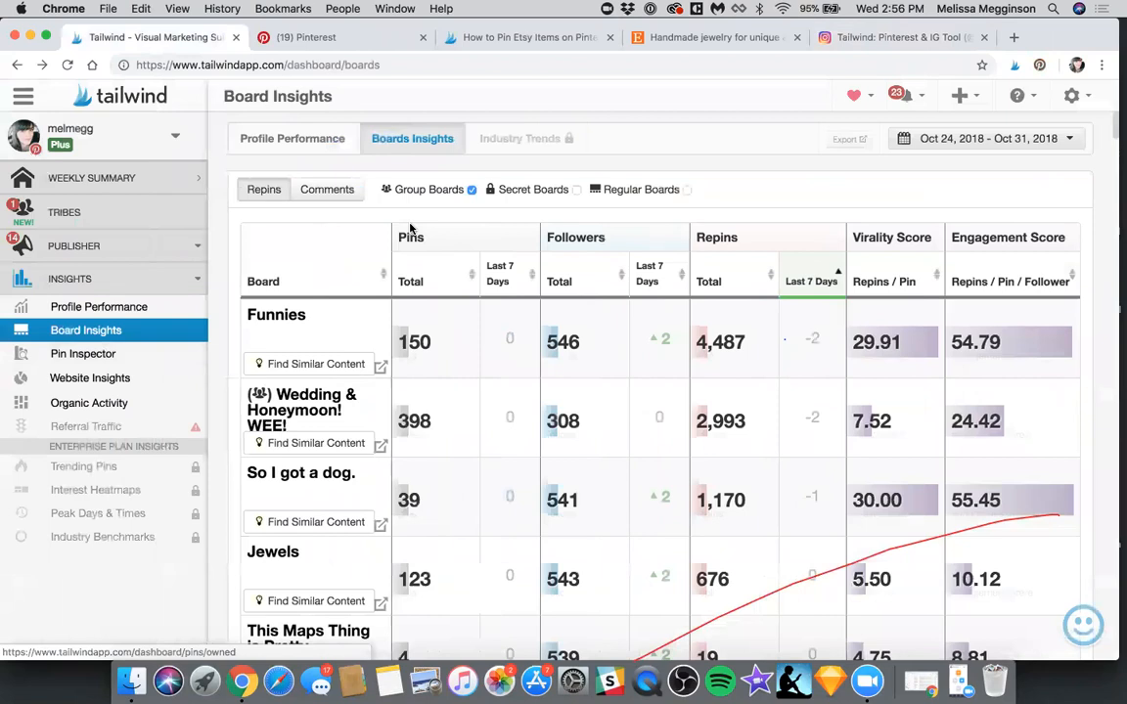
Open the Pin Inspector and review the most repinned pins with their comments, pin dates and available actions
click(410, 229)
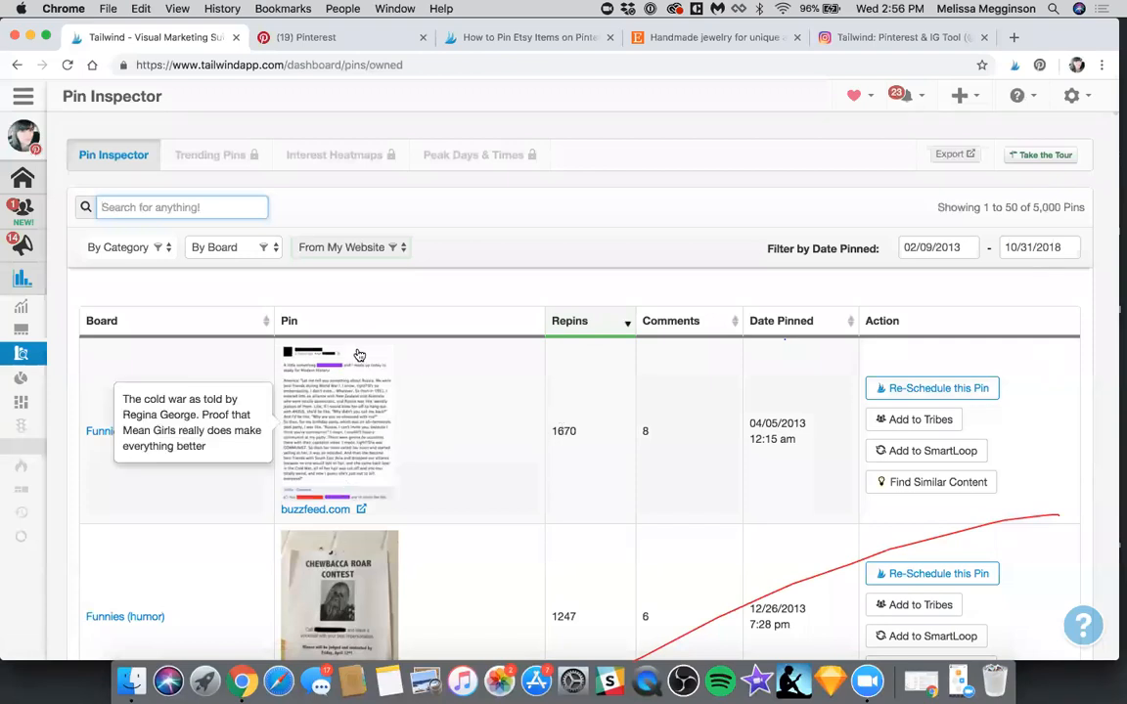
scroll(540, 326, down, 2)
scroll(540, 326, down, 1)
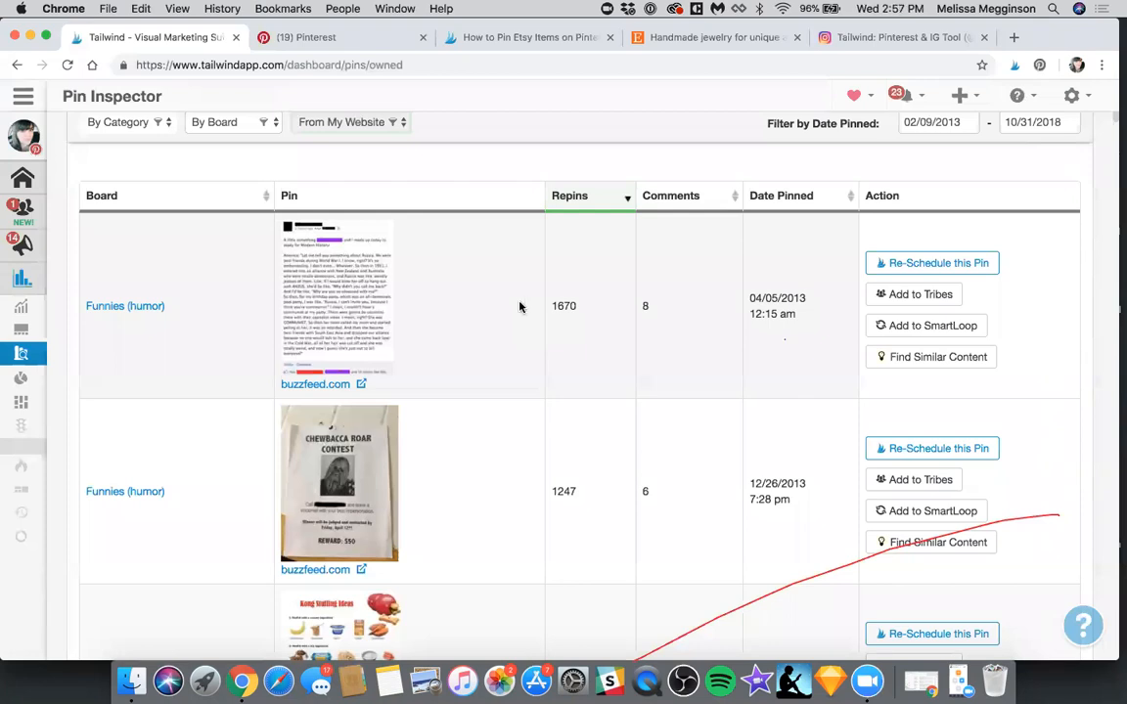
Switch to the open Pinterest page and search for "social media" from the recent searches
click(300, 39)
click(305, 108)
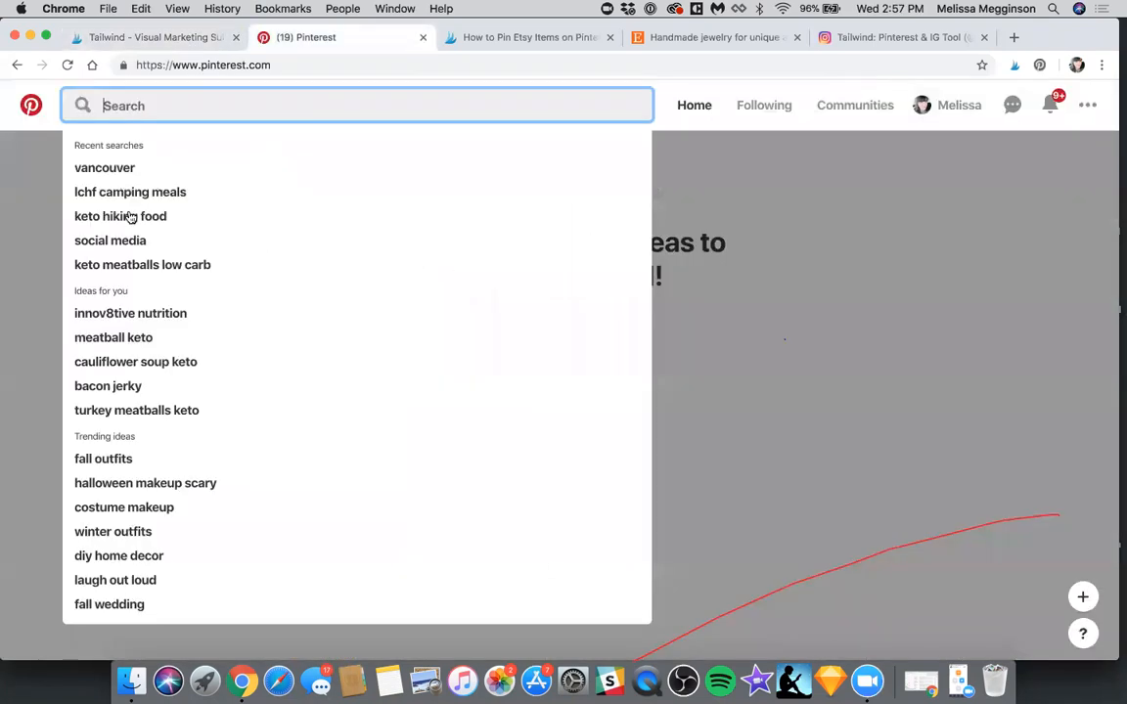
click(124, 241)
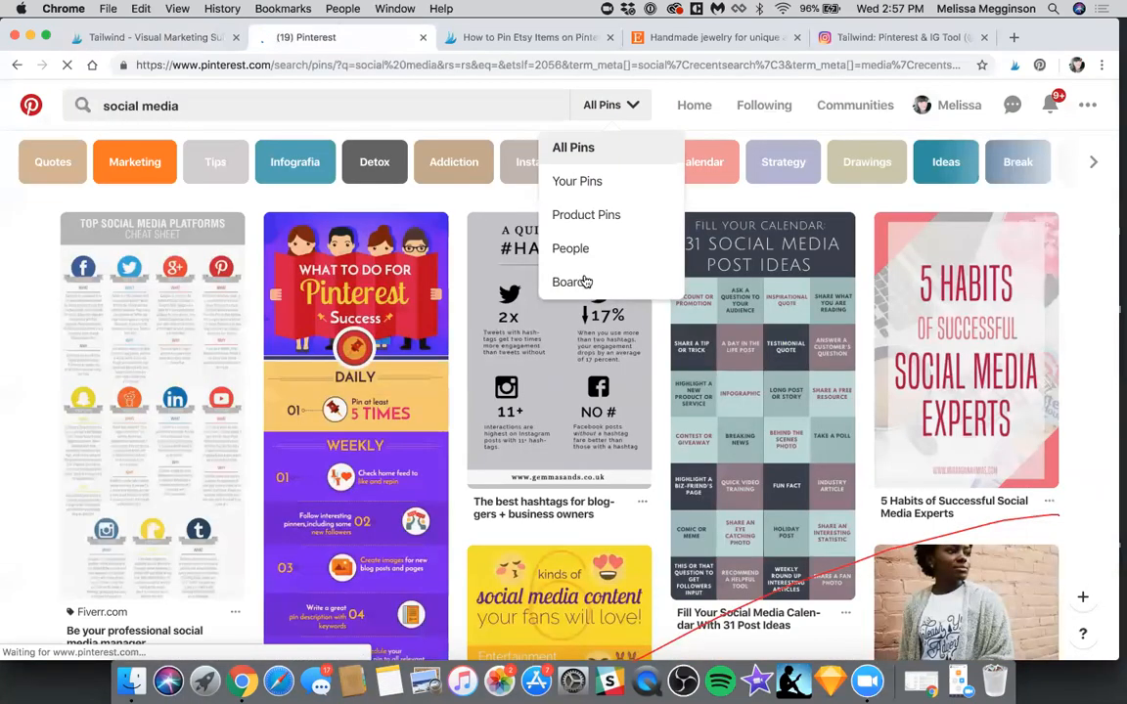
Limit the "social media" search results to boards and browse the listed boards
click(586, 281)
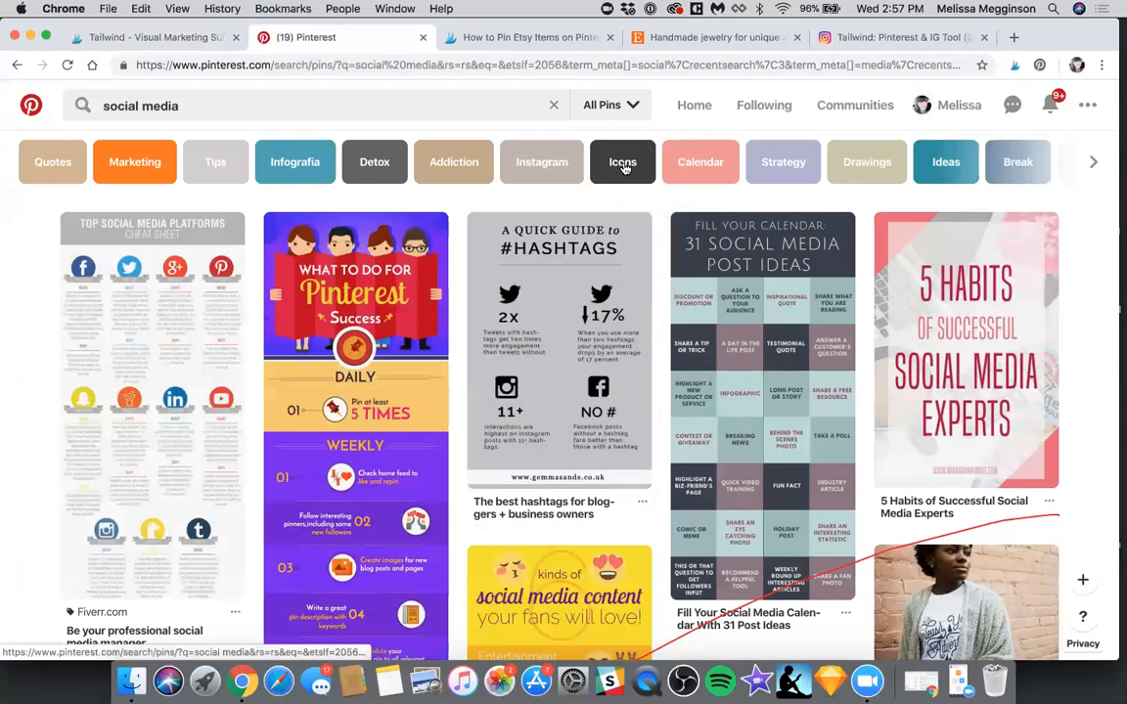
click(608, 105)
click(613, 282)
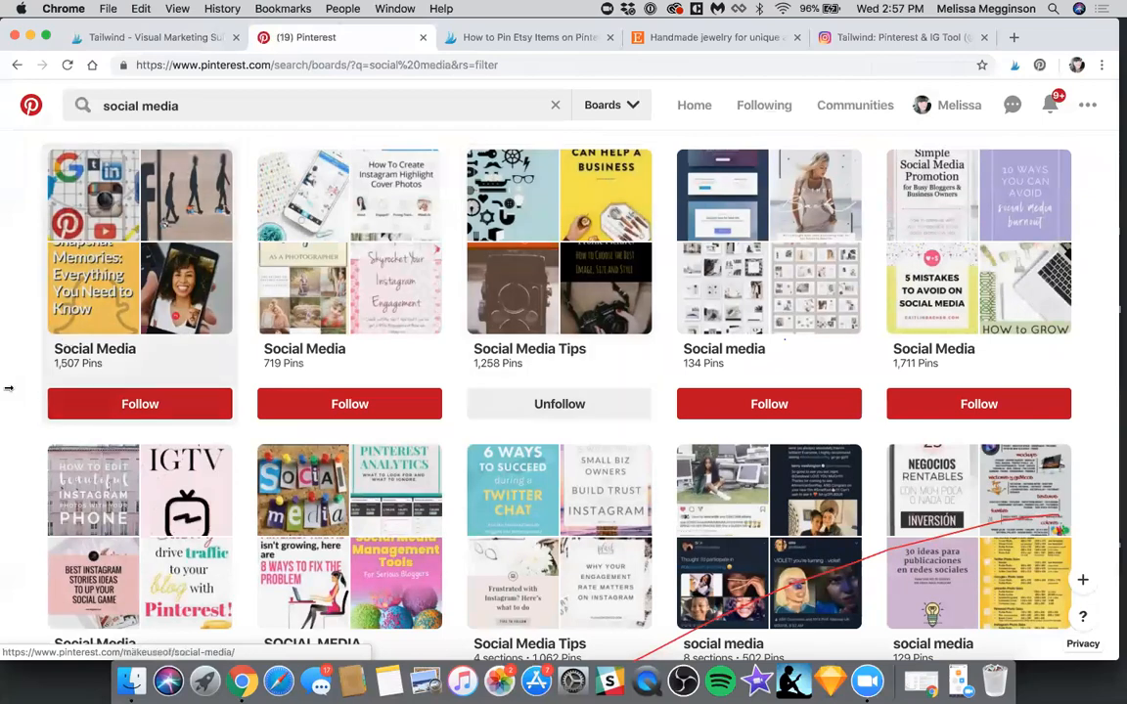
scroll(8, 388, down, 1)
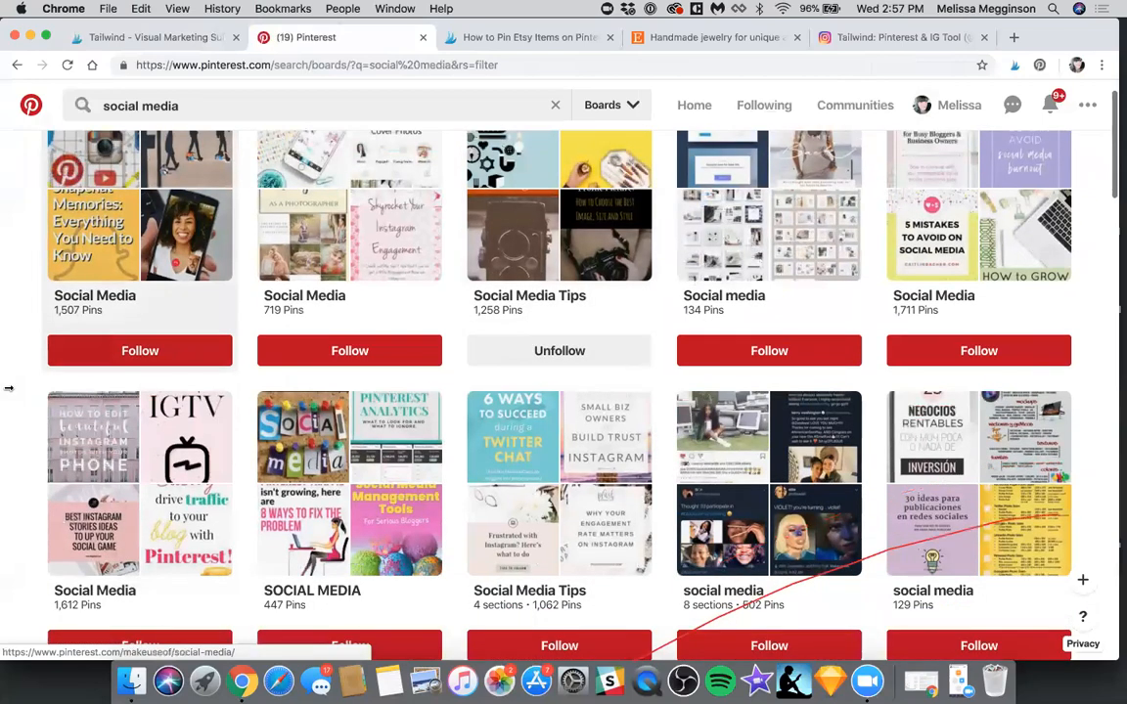
scroll(8, 388, down, 2)
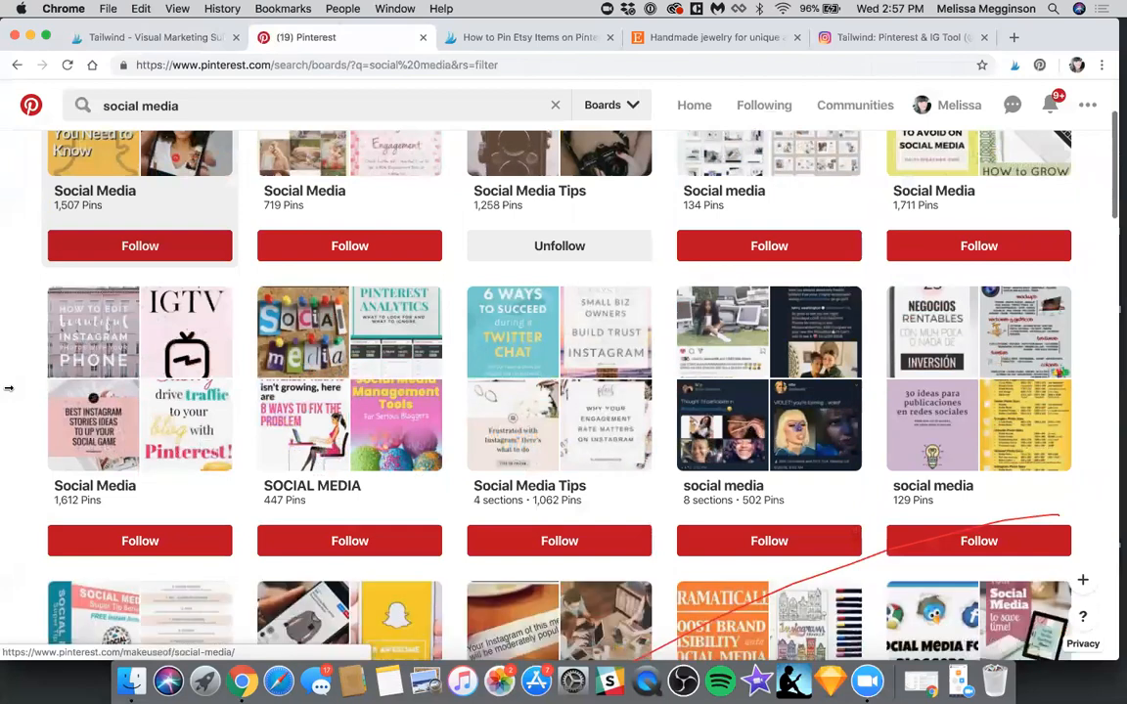
scroll(670, 179, up, 3)
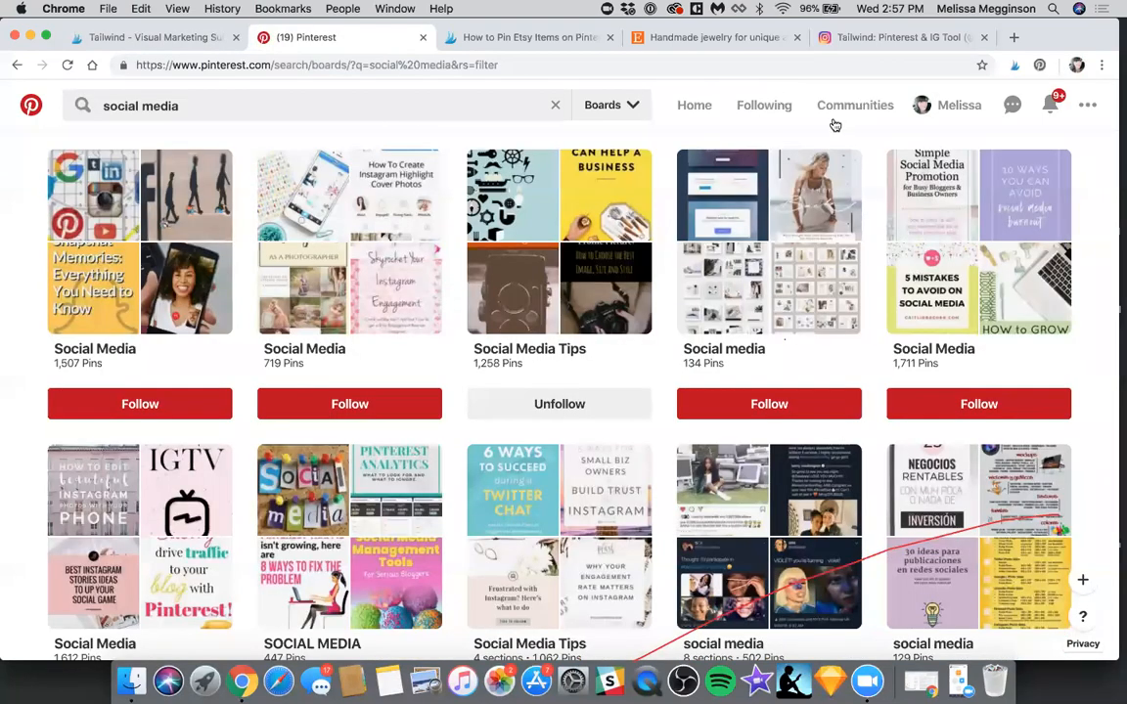
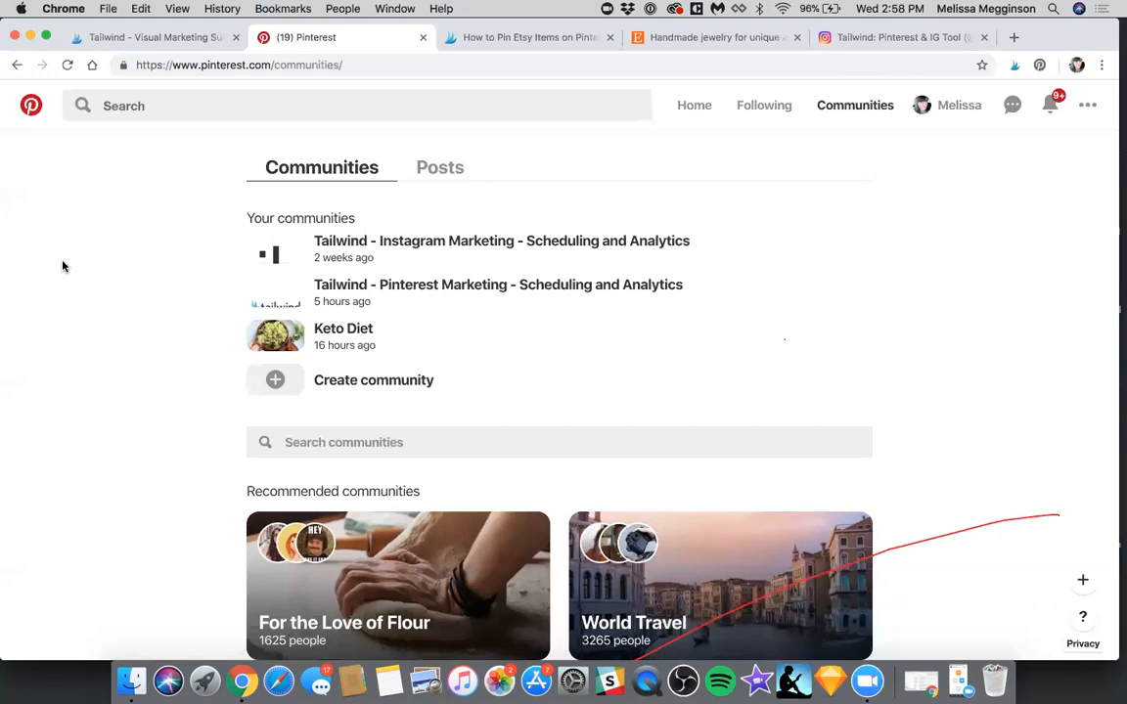
Look through the joined and recommended communities on the Pinterest Communities page
scroll(63, 266, down, 1)
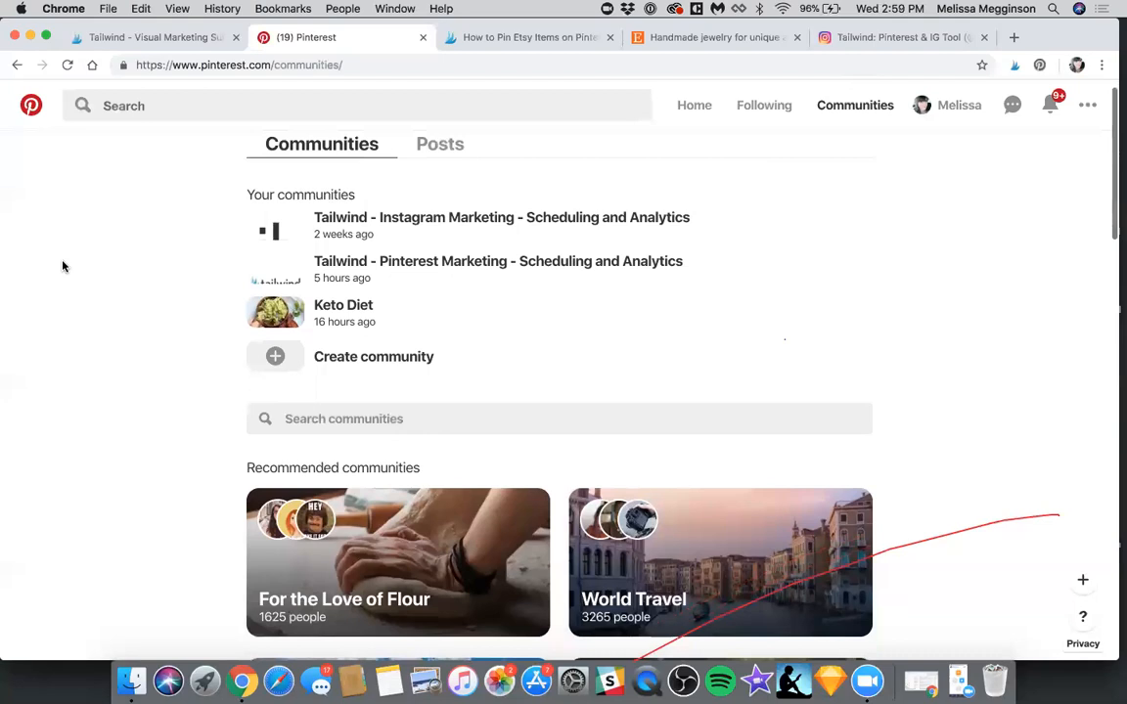
scroll(63, 266, down, 1)
scroll(63, 266, down, 3)
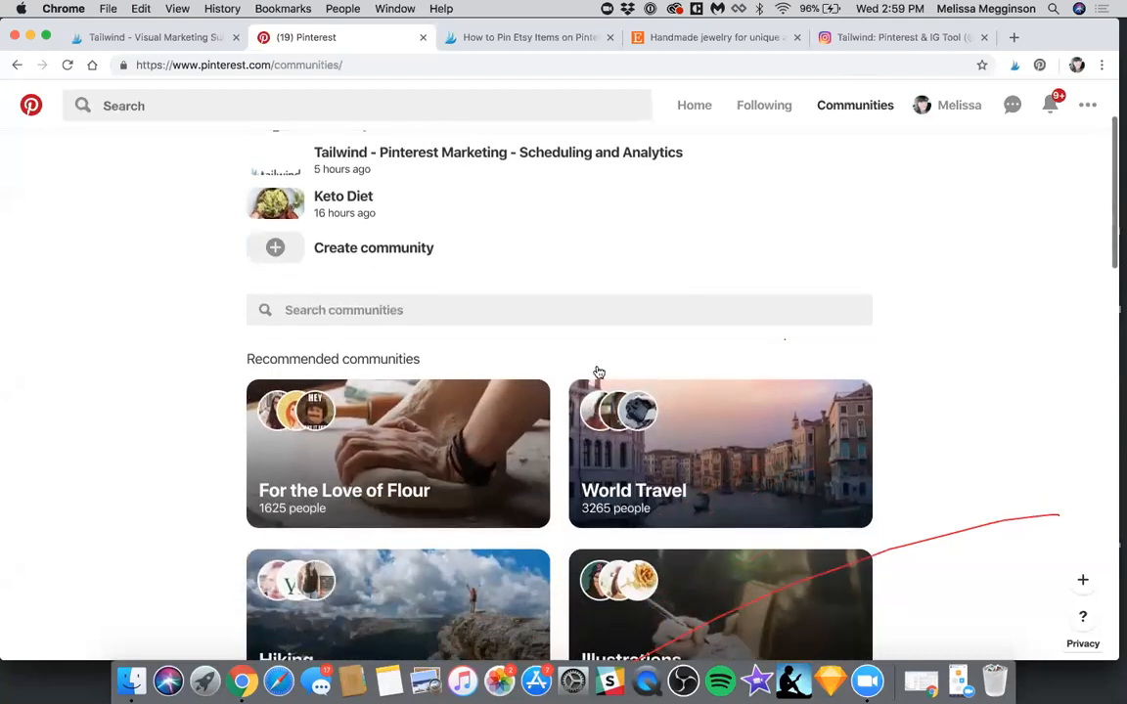
scroll(698, 420, down, 1)
scroll(699, 421, down, 2)
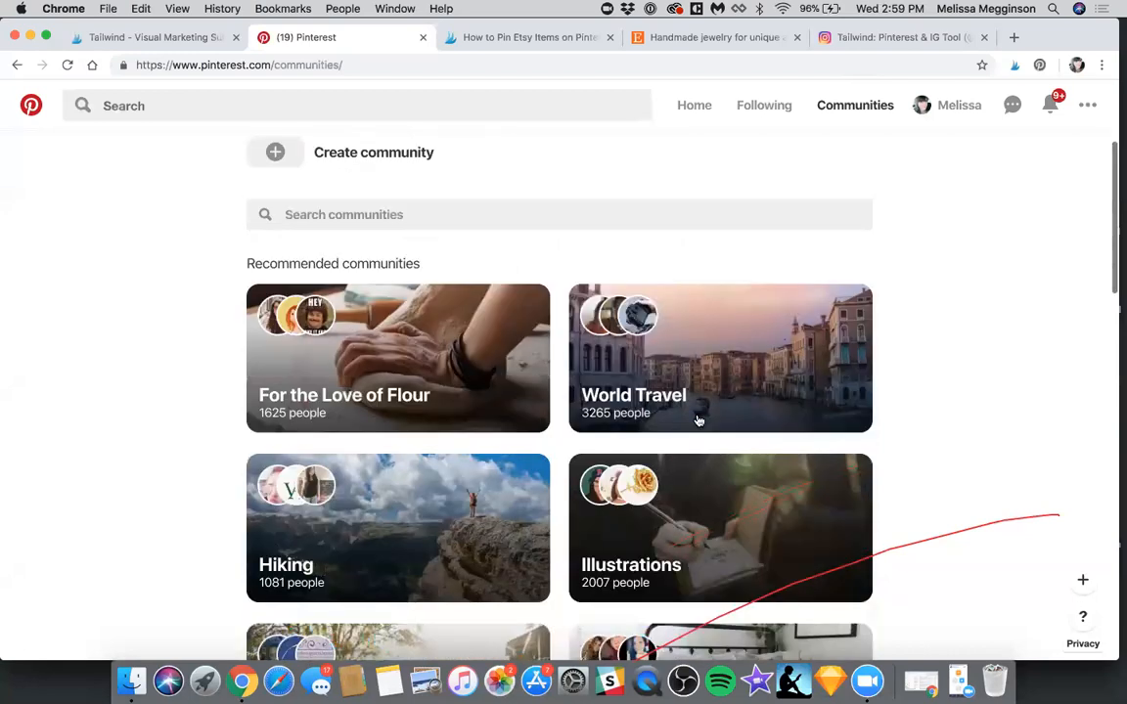
scroll(698, 420, down, 1)
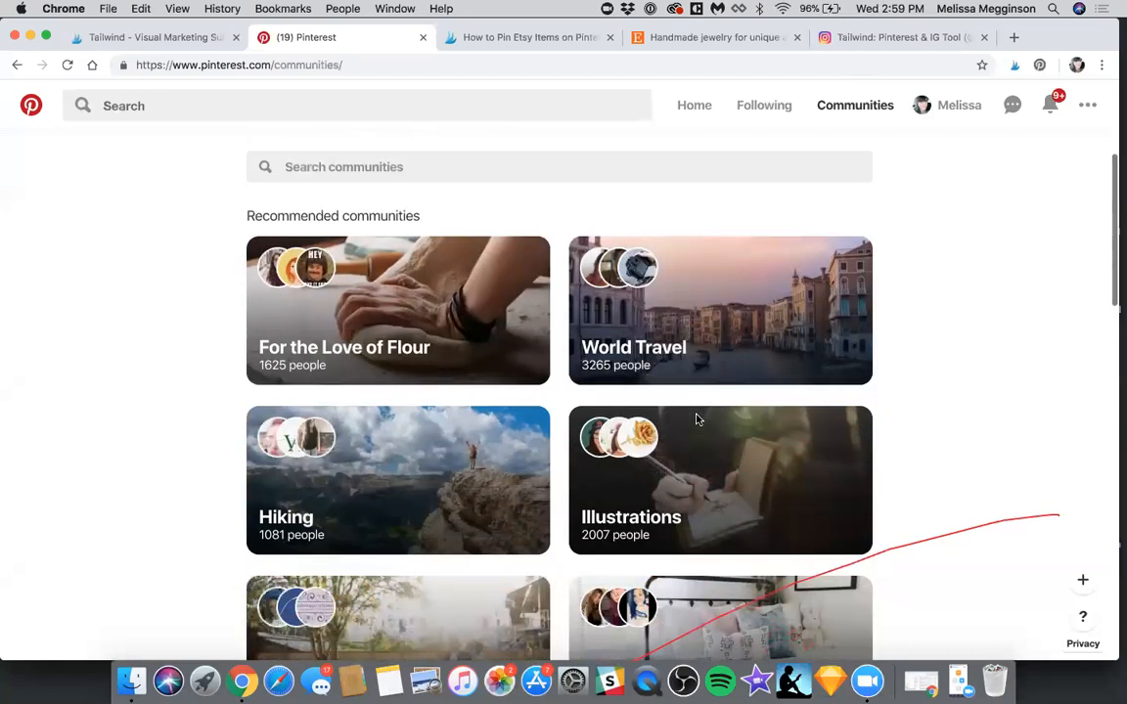
scroll(697, 420, down, 1)
scroll(697, 420, up, 1)
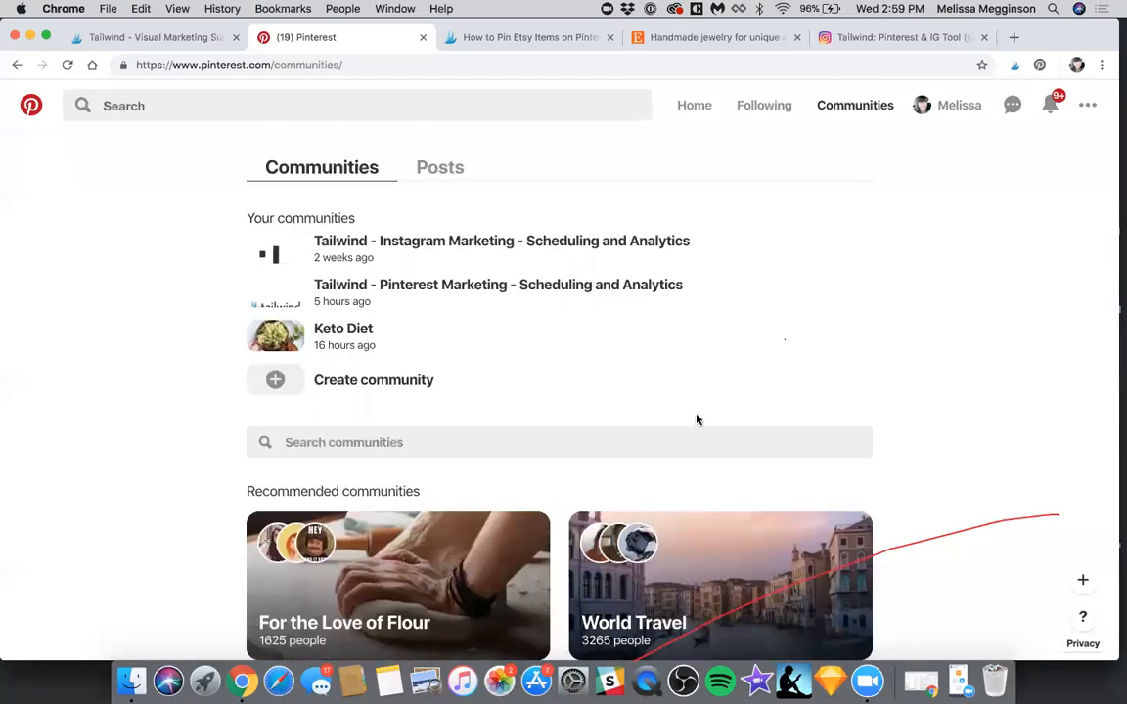
Switch back to Tailwind's Pin Inspector, search the pins for "etsy" and browse the matching pins
click(156, 38)
scroll(806, 456, up, 3)
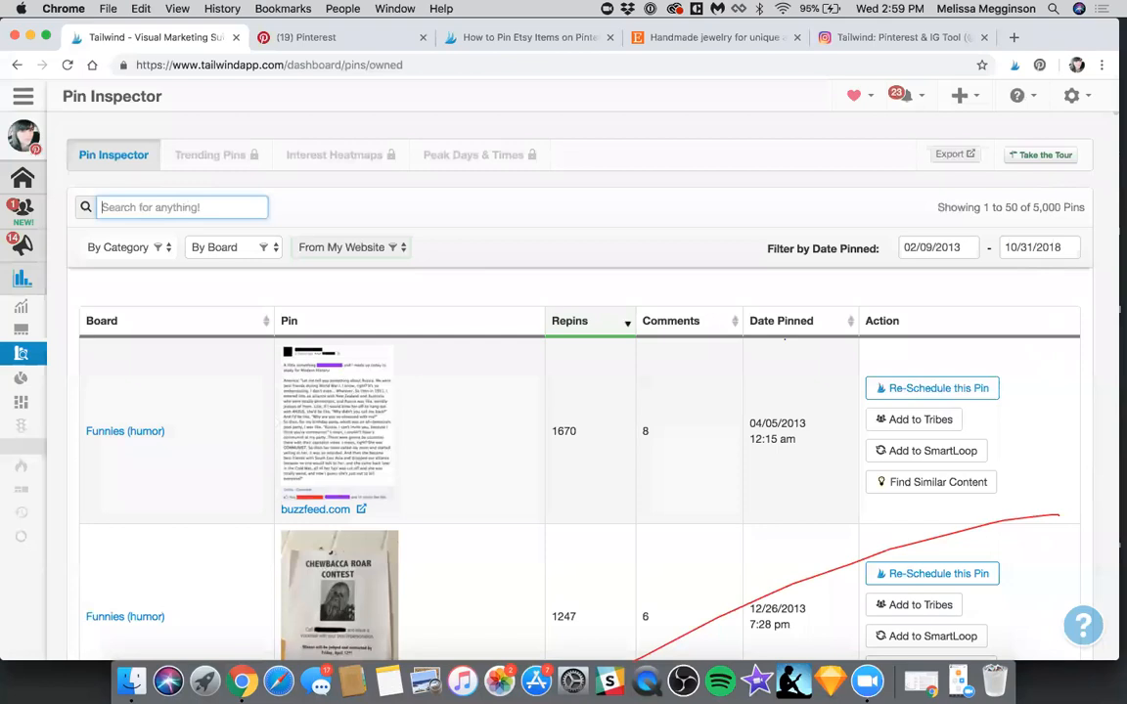
text(e)
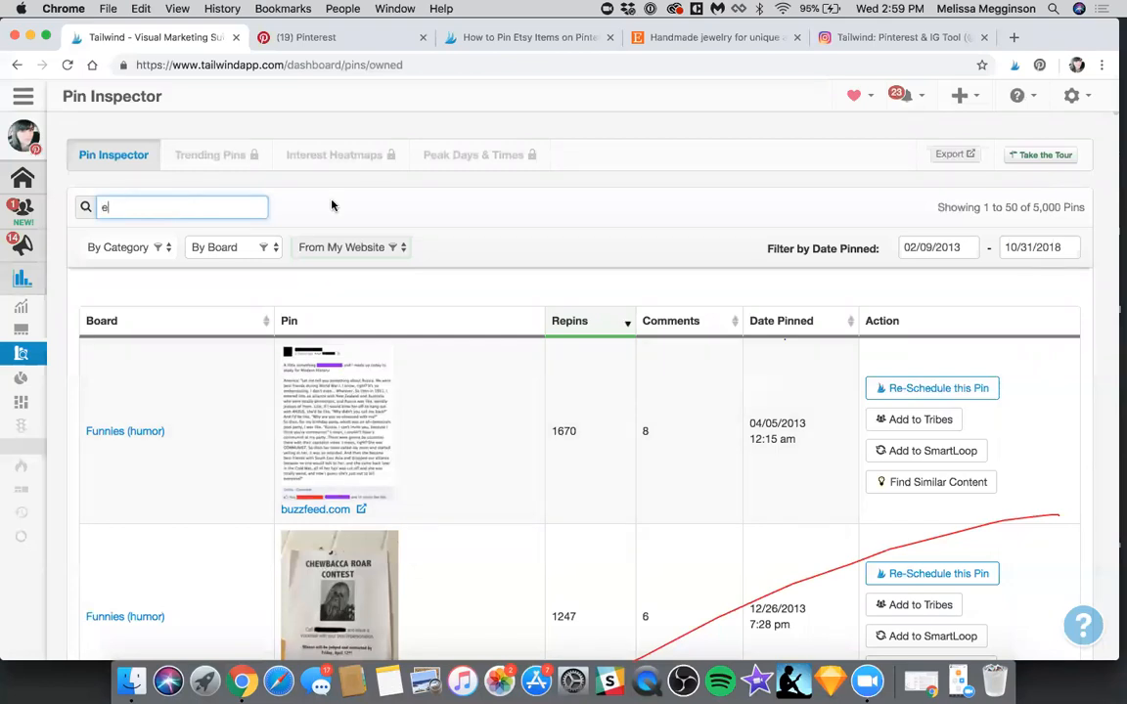
text(tsy)
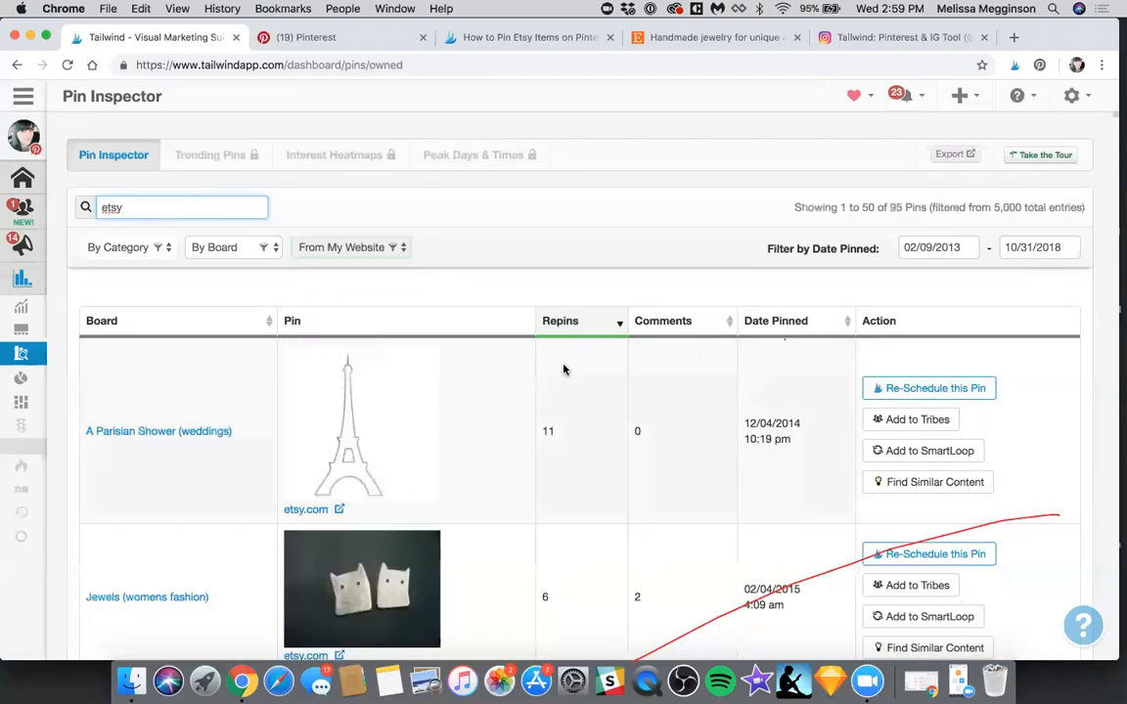
scroll(541, 383, down, 3)
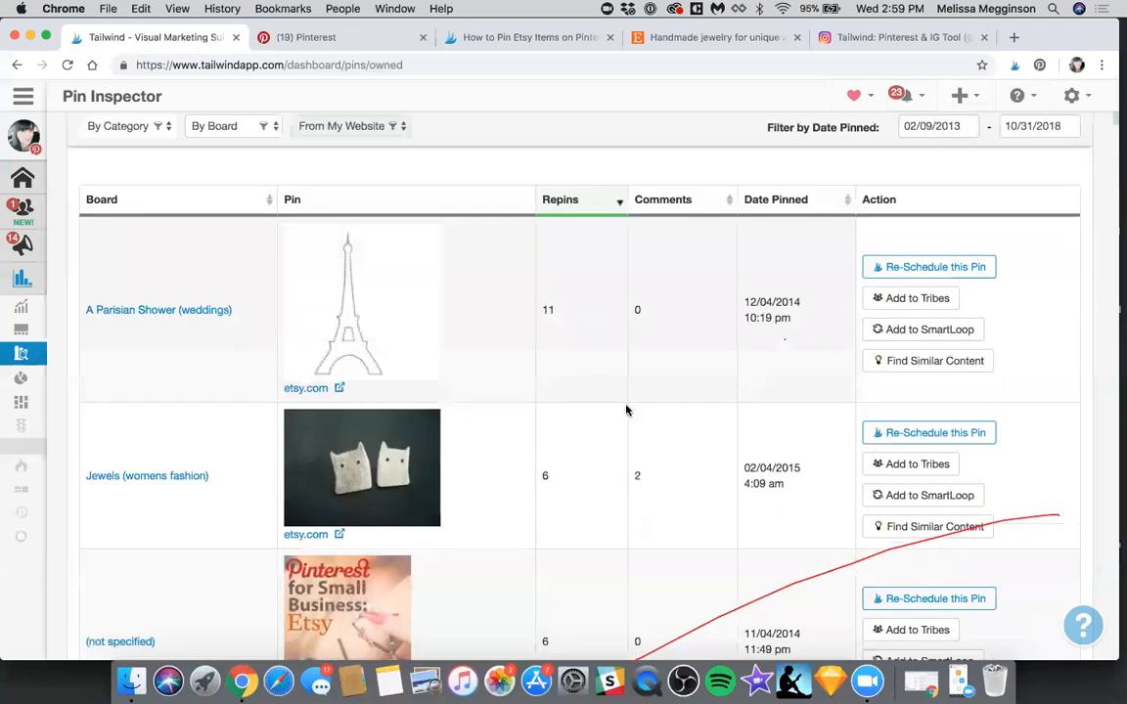
scroll(627, 411, down, 1)
scroll(534, 427, down, 8)
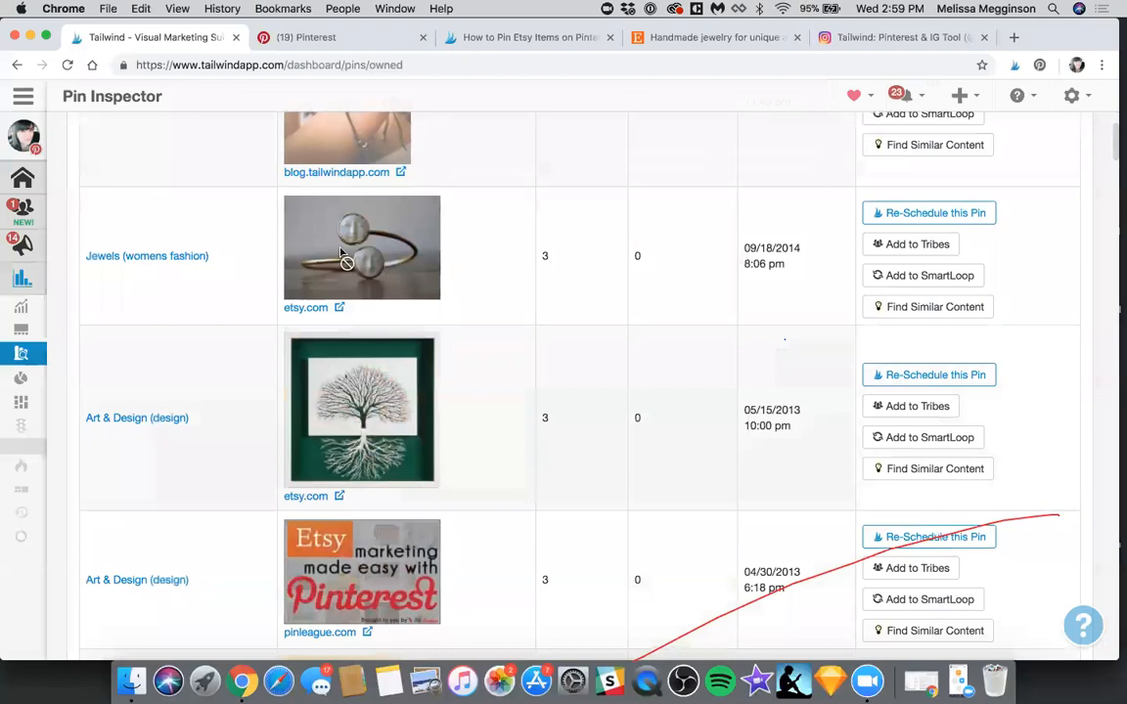
scroll(341, 254, up, 10)
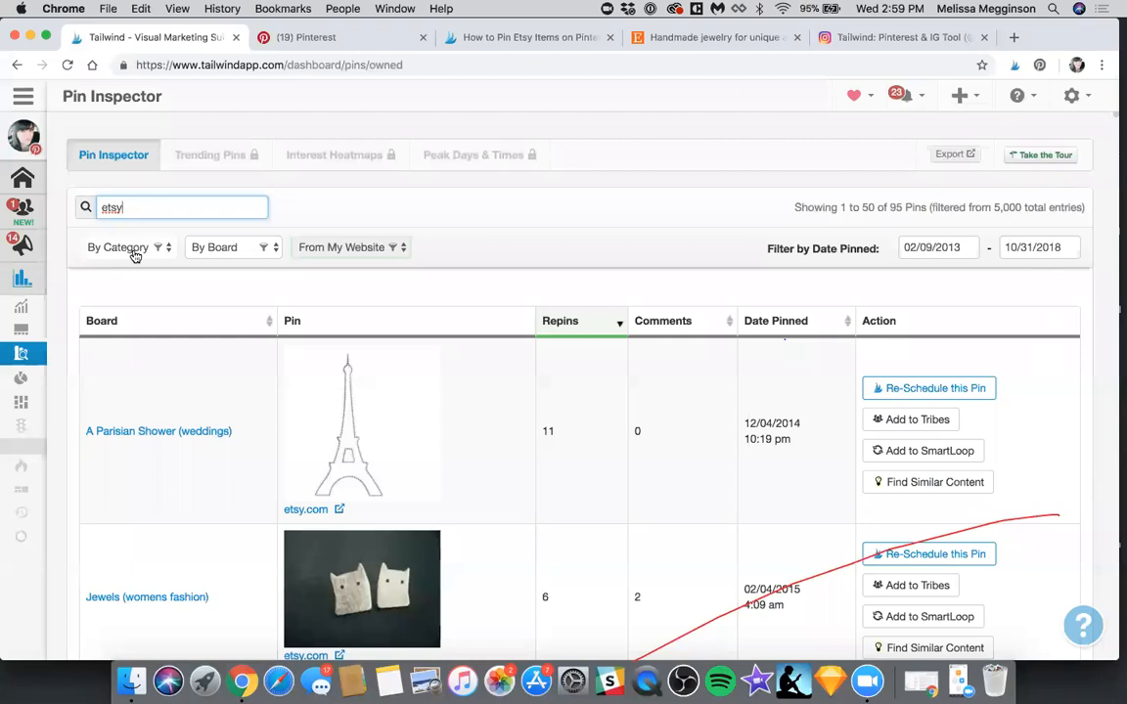
Clear the "etsy" search to restore the full pin list
key(BackSpace)
key(BackSpace)
key(BackSpace)
key(BackSpace)
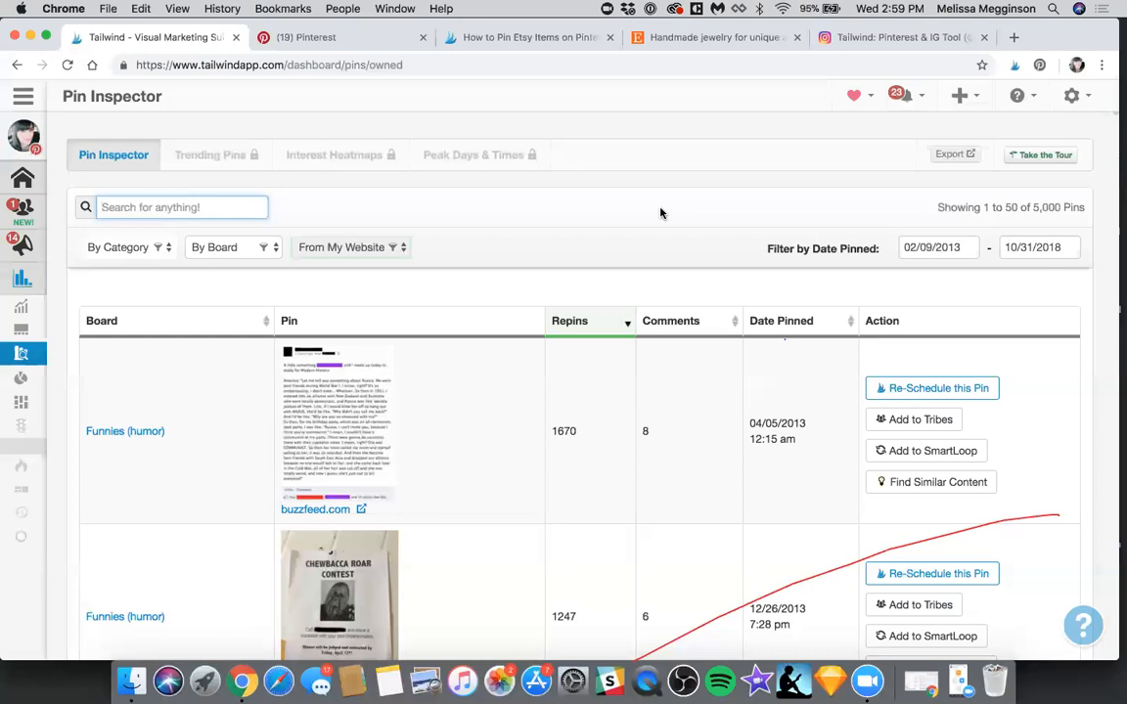
click(661, 214)
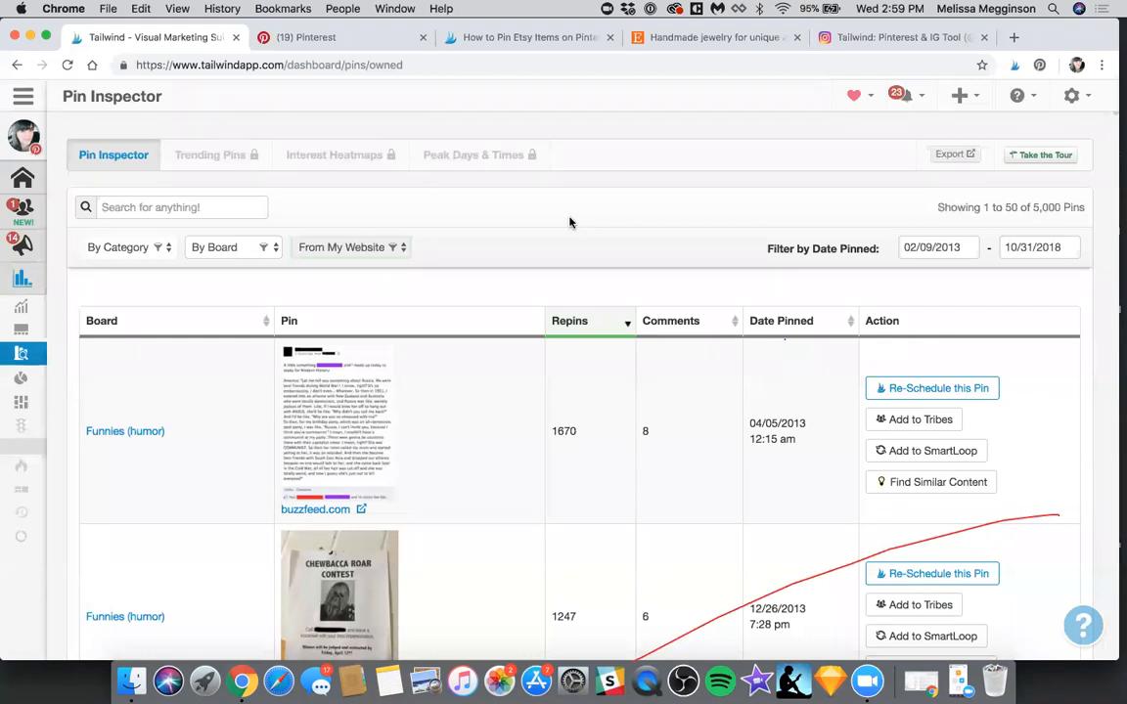
Open the domain insights for blog.tailwindapp.com and check the pin and engagement figures of the trending images
mouse_move(14, 363)
click(47, 390)
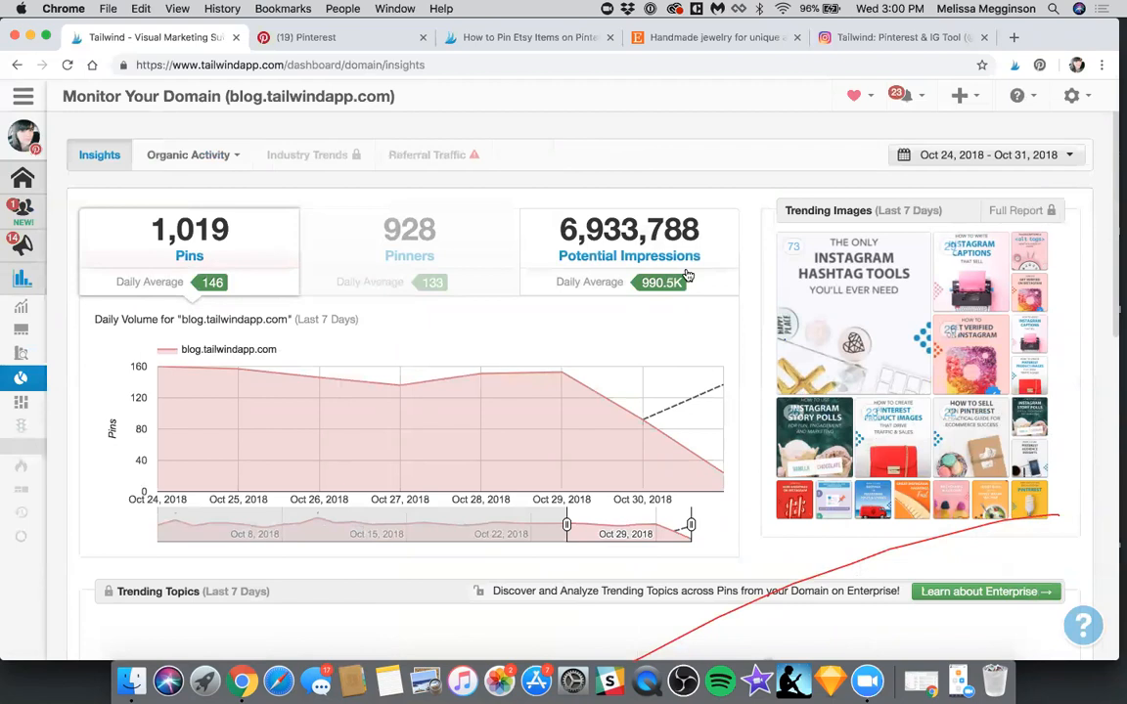
mouse_move(811, 307)
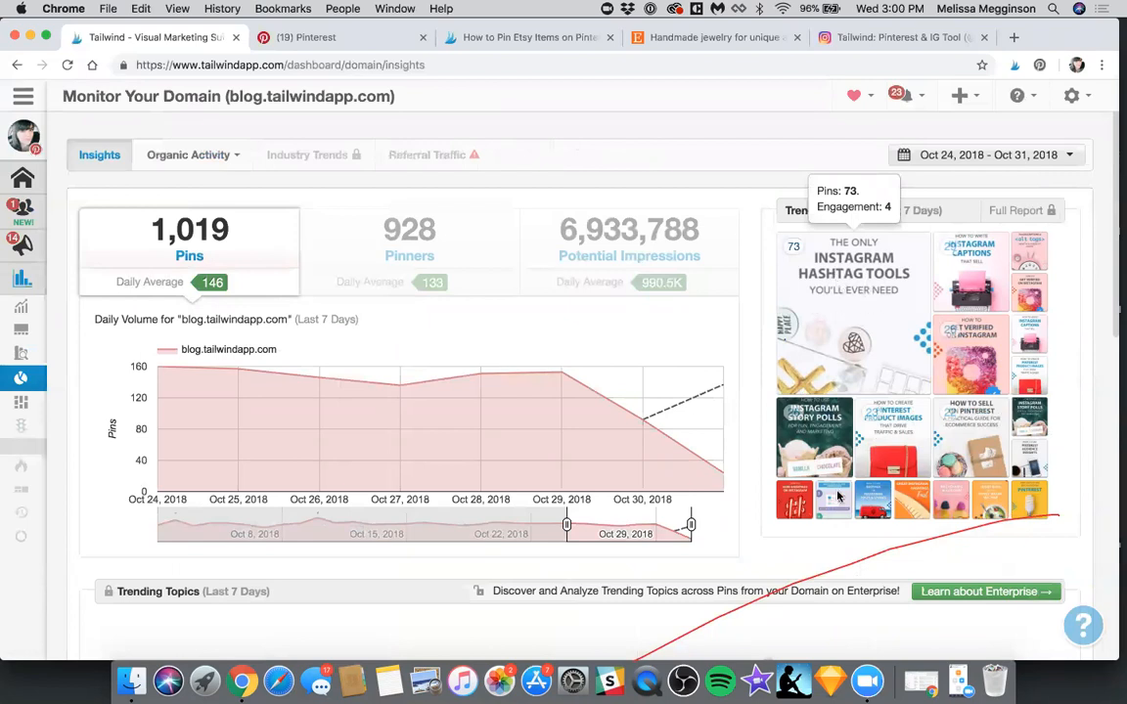
mouse_move(828, 430)
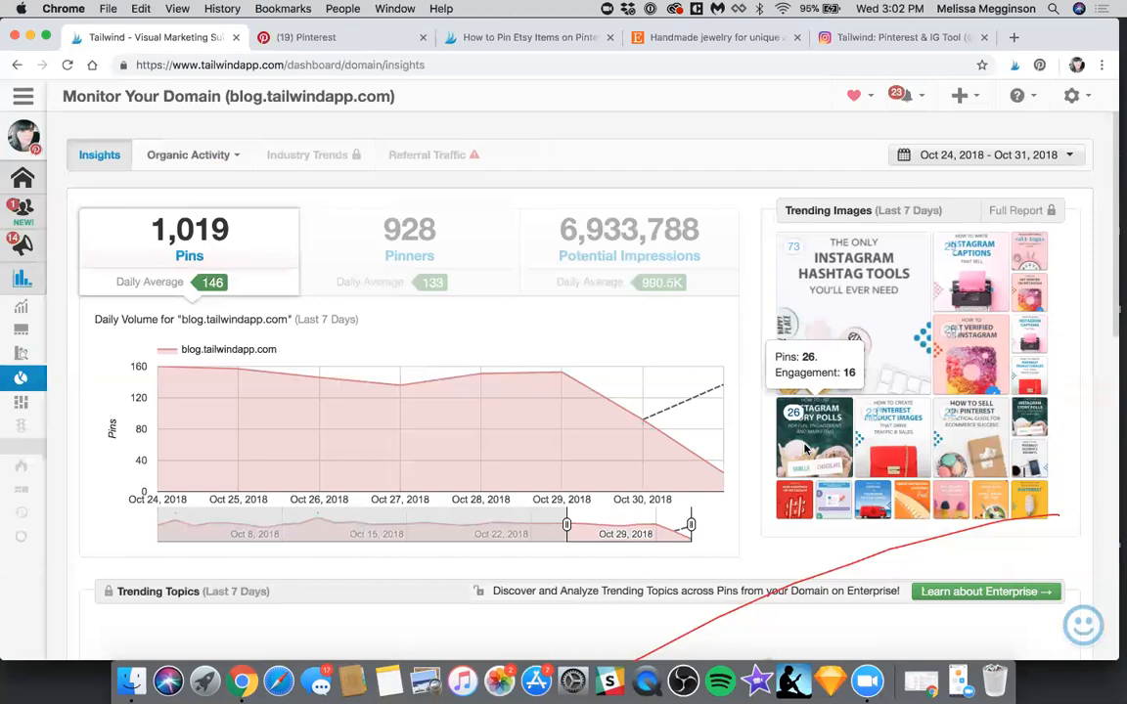
Switch to the Instagram account's Profile Performance and widen the followers chart to the full available date range
mouse_move(39, 137)
mouse_move(88, 134)
click(141, 216)
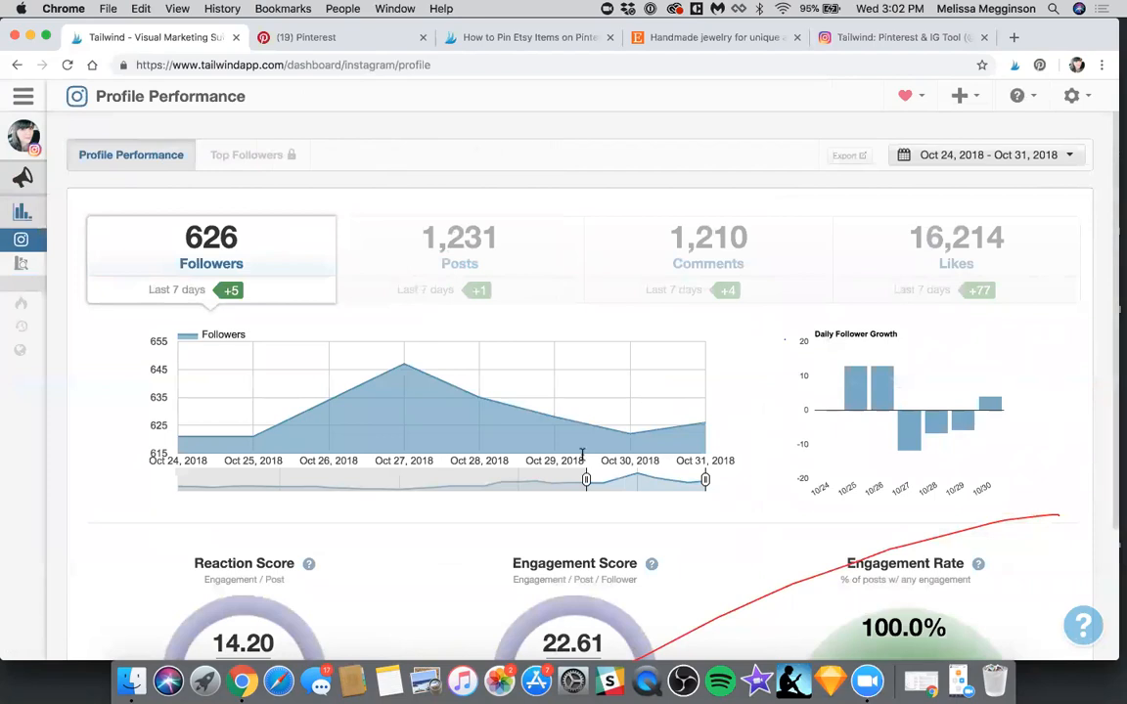
drag(586, 479, 161, 475)
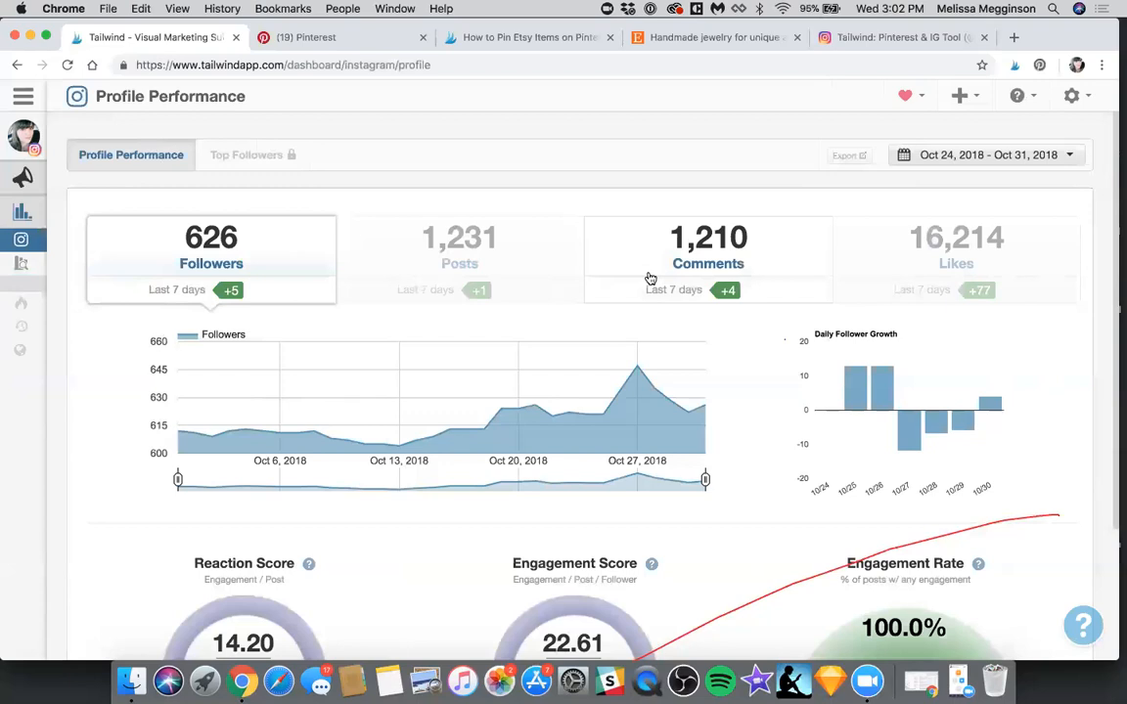
click(651, 279)
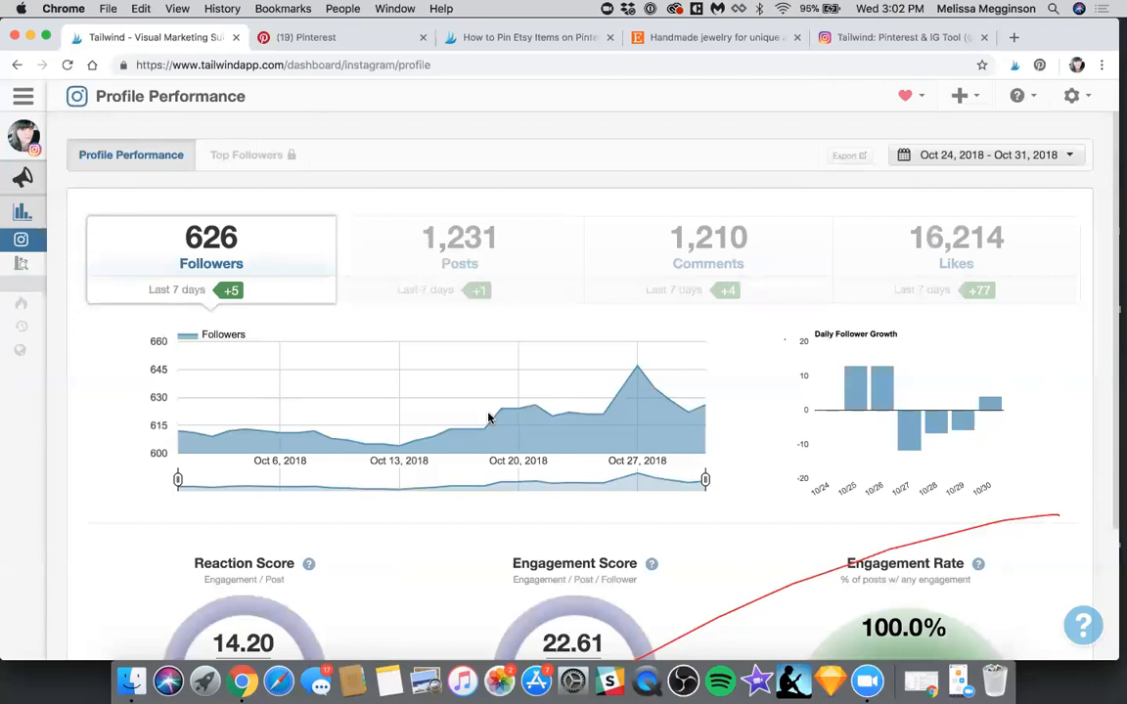
Review the reaction score, engagement score and engagement rate gauges below the followers chart
scroll(490, 415, down, 2)
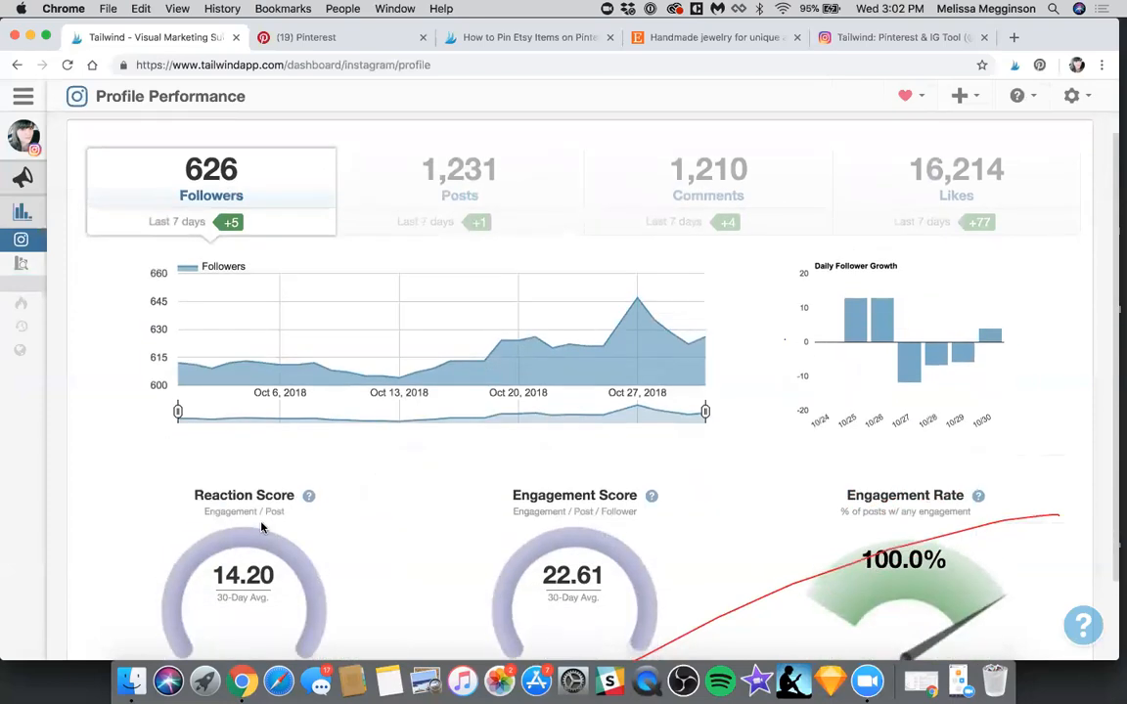
scroll(261, 527, down, 1)
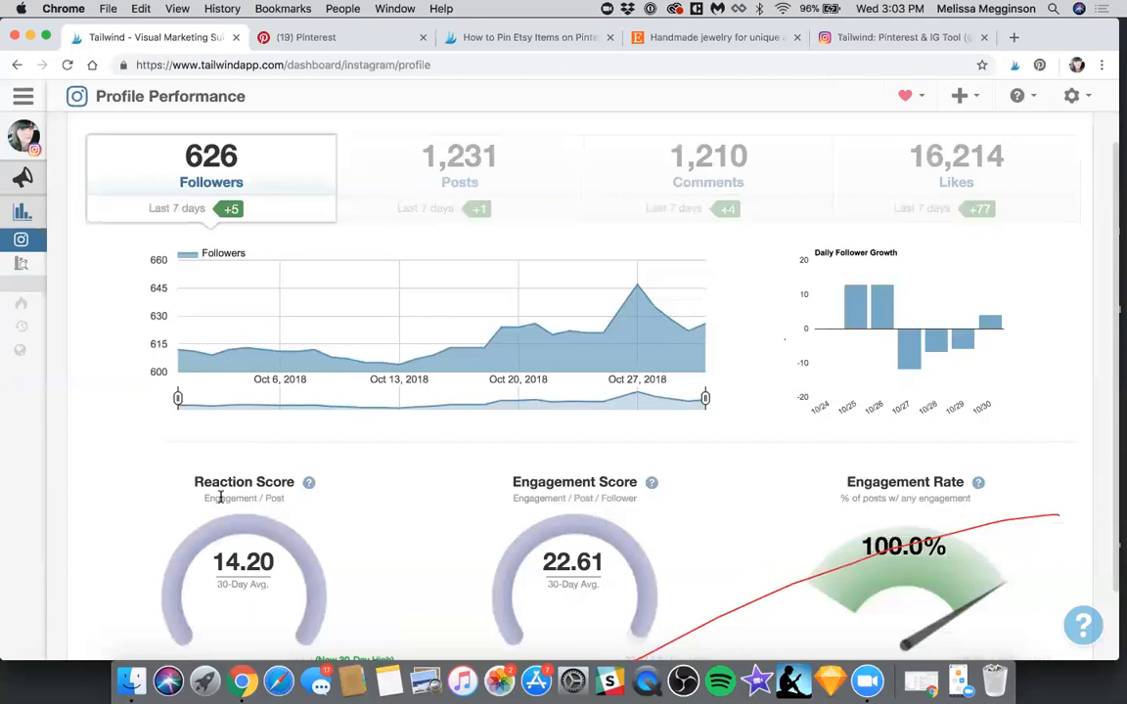
scroll(150, 483, down, 1)
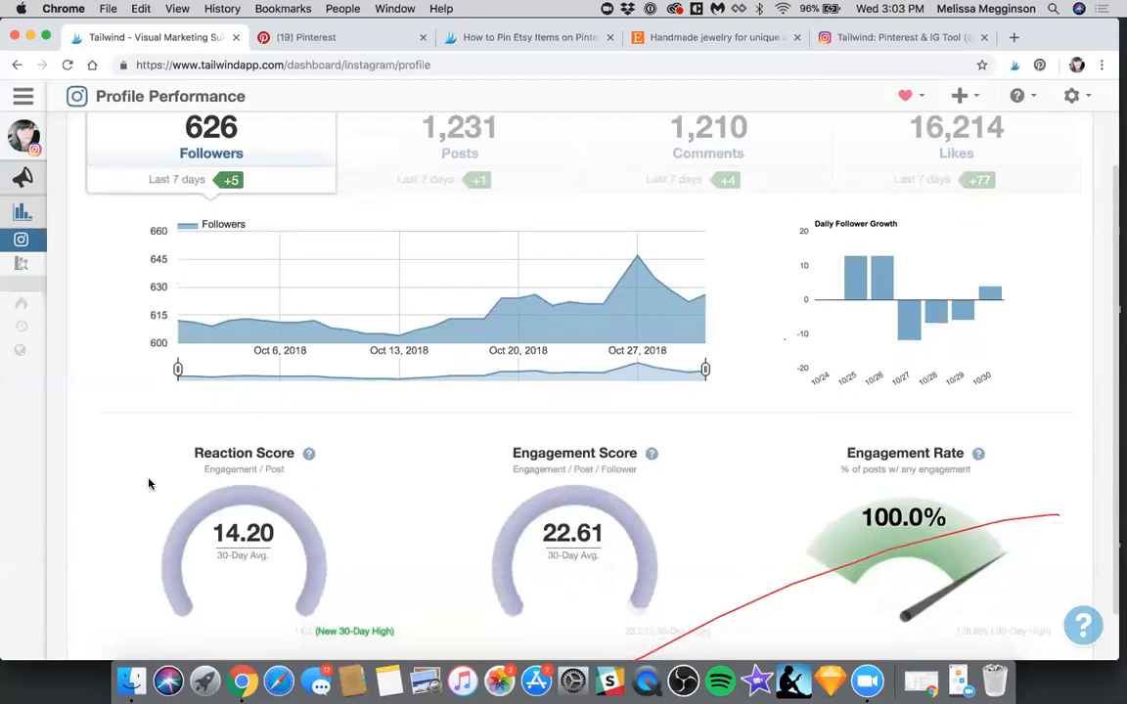
scroll(149, 483, up, 2)
scroll(149, 484, up, 2)
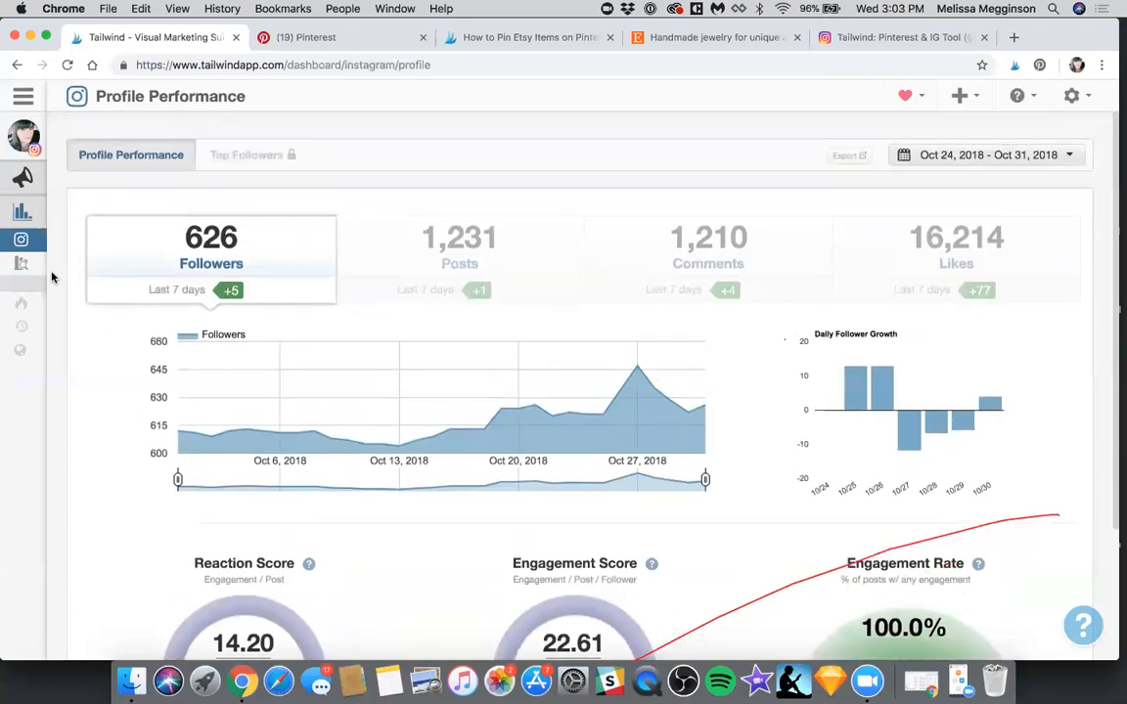
Open the Instagram Media Inspector and search the posts for the hashtag "#cat"
click(35, 264)
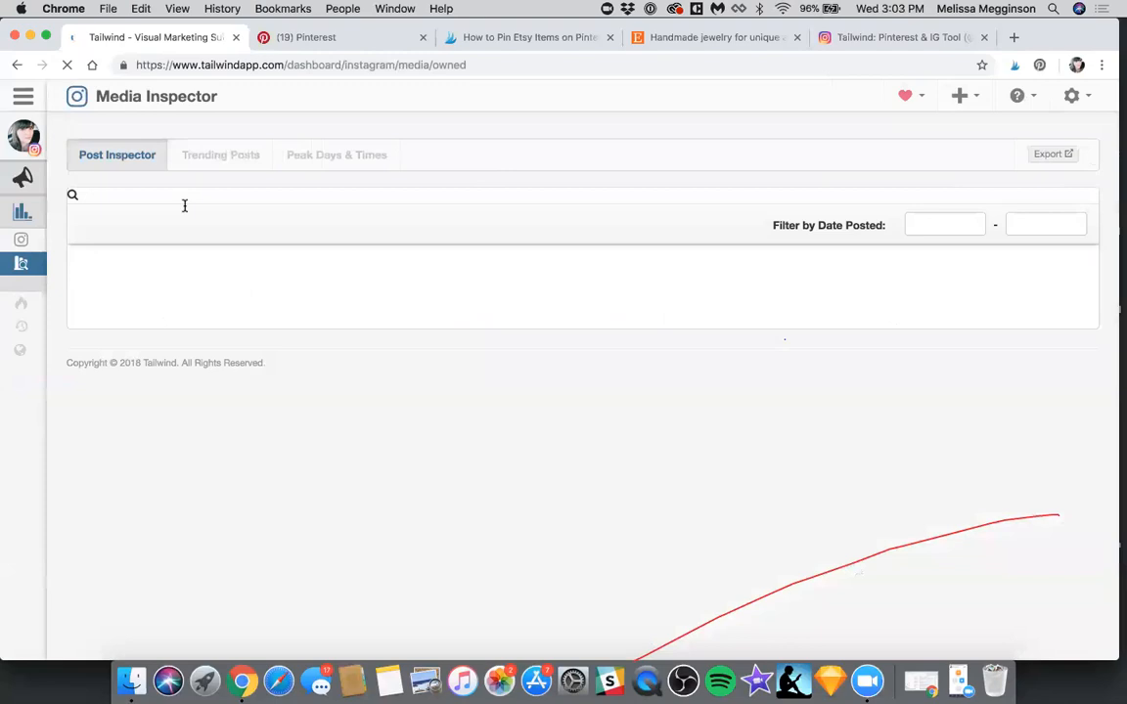
click(184, 207)
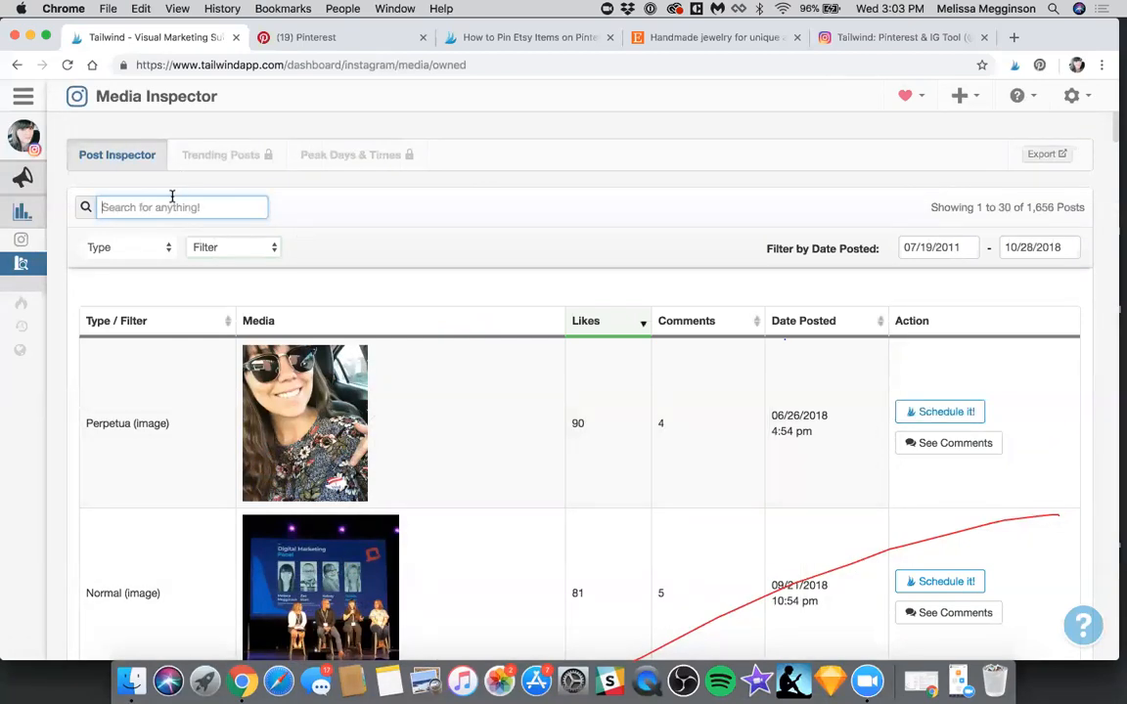
text(#)
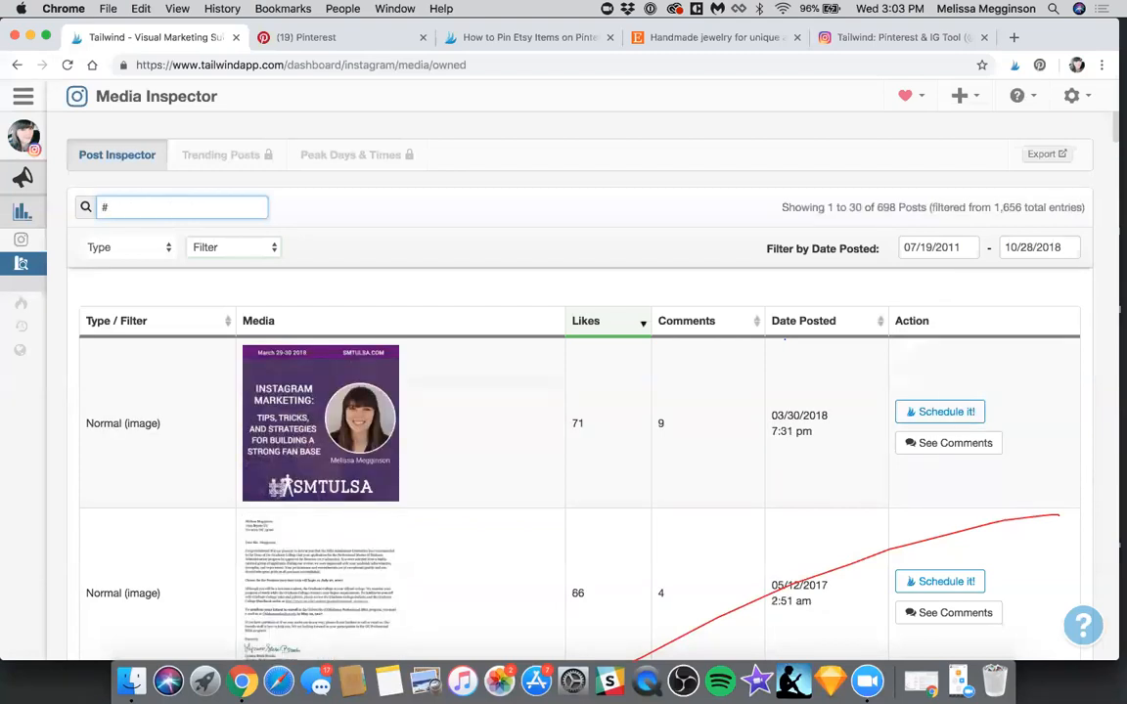
text(catof)
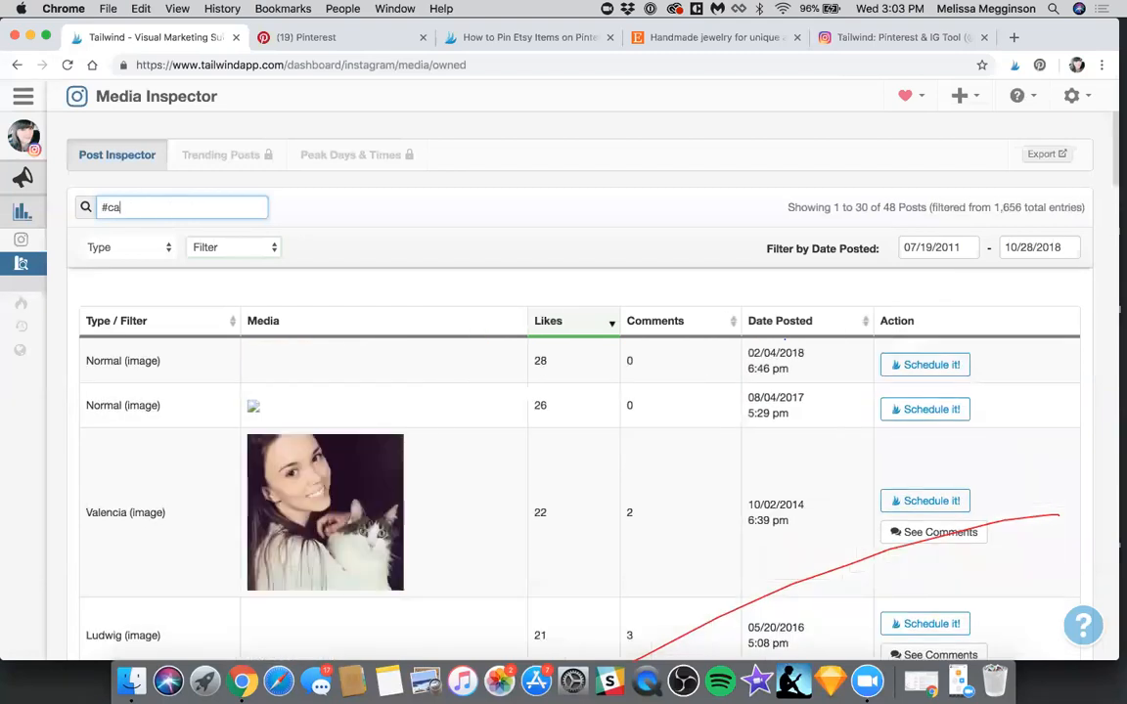
Replace the post search with "#dukeof" and browse the matching posts with their captions and likes
key(BackSpace)
key(BackSpace)
key(BackSpace)
key(BackSpace)
key(BackSpace)
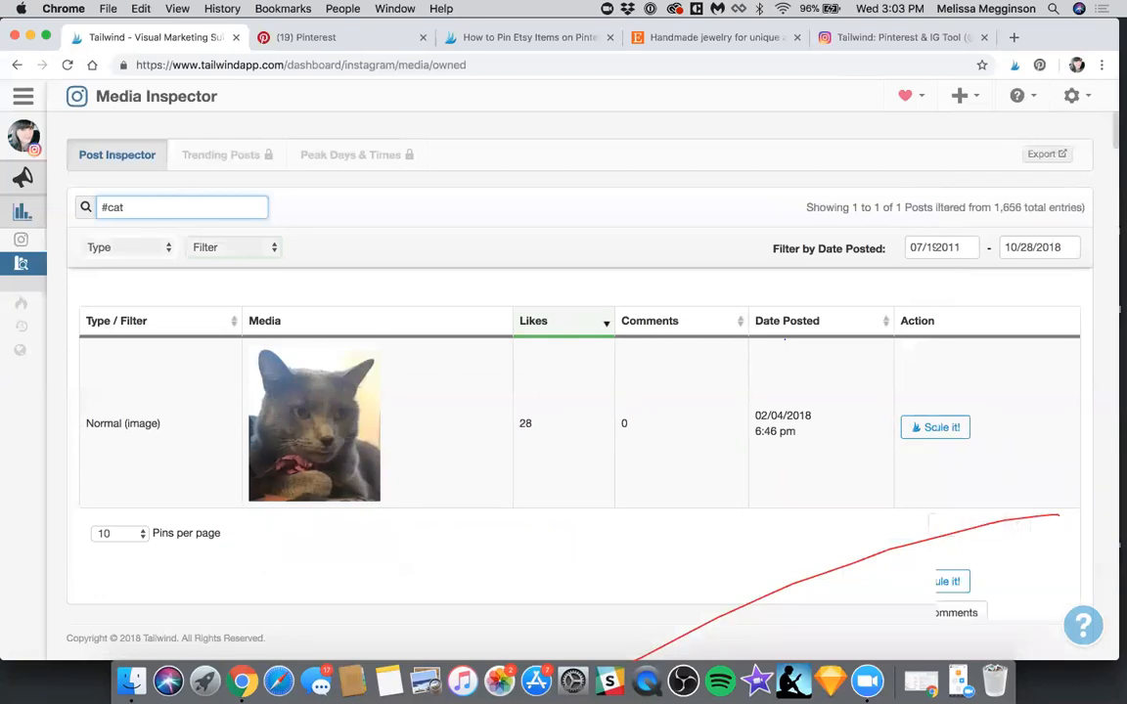
text(dukeofig)
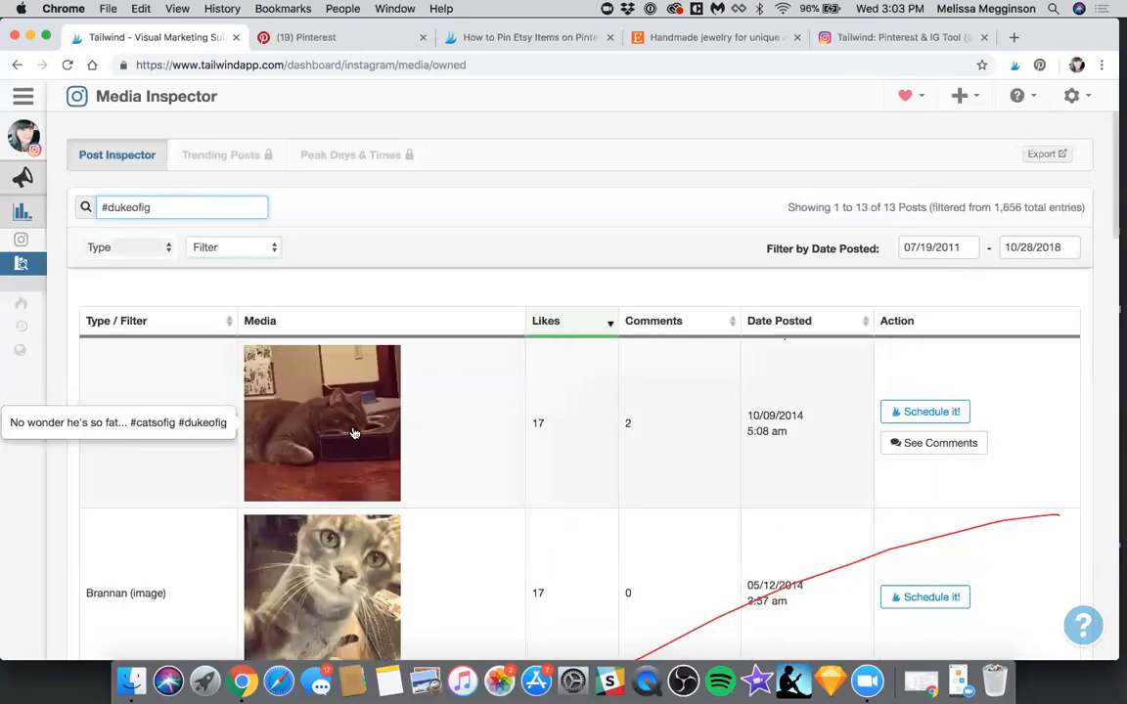
scroll(354, 434, down, 3)
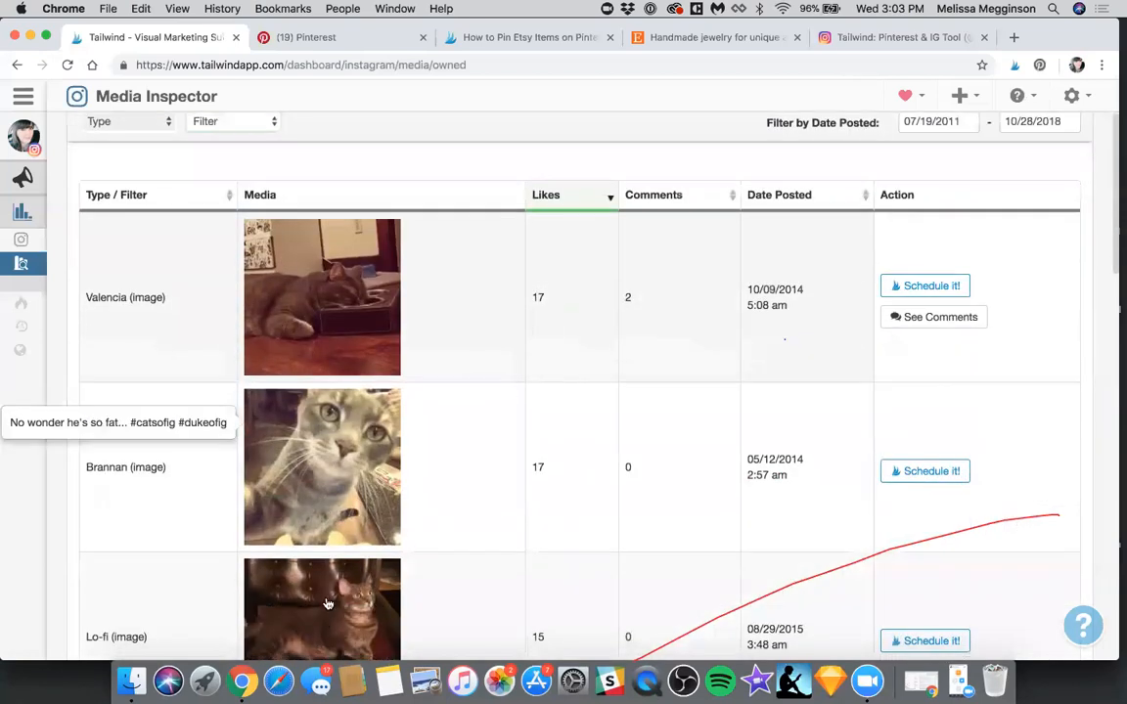
scroll(490, 443, down, 4)
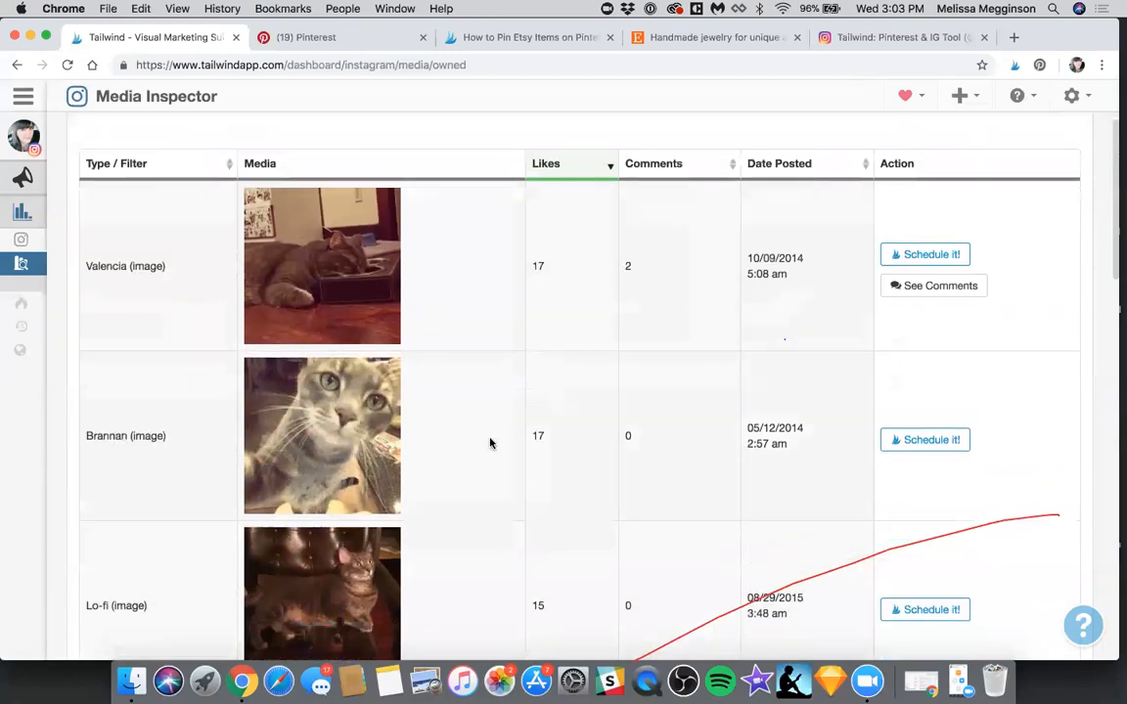
scroll(490, 444, up, 6)
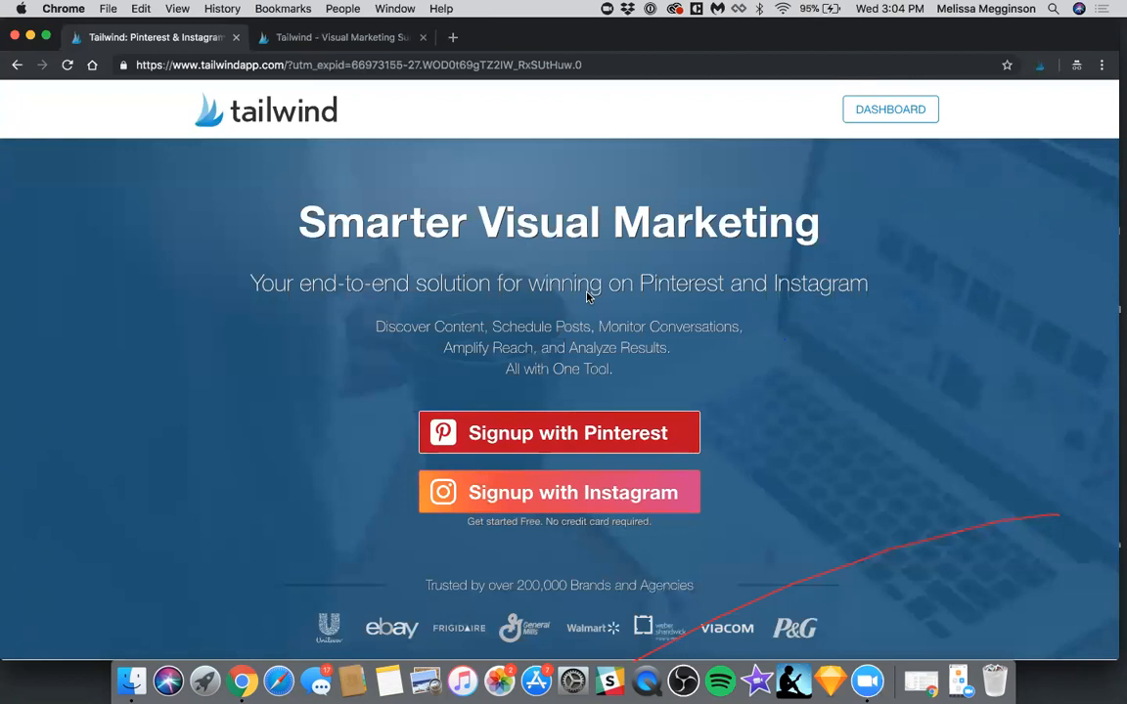
Switch to the Tailwind Plus plan activation page with the Etsy coupon and review the yearly price
click(294, 39)
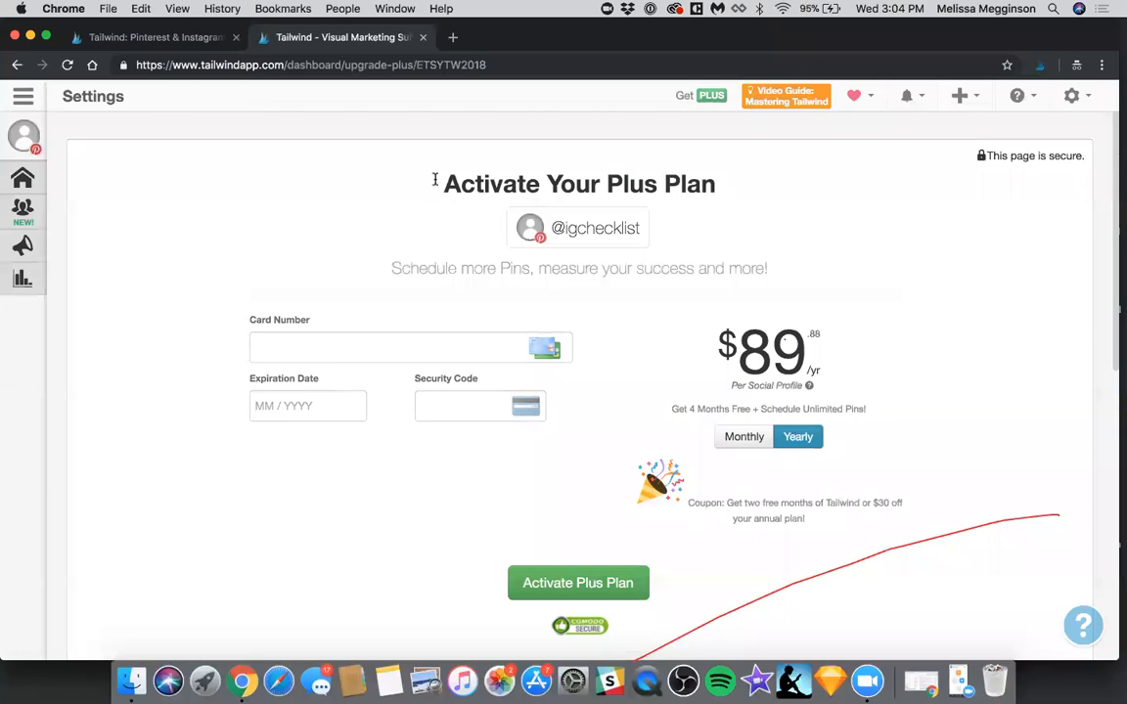
drag(446, 186, 729, 189)
click(344, 312)
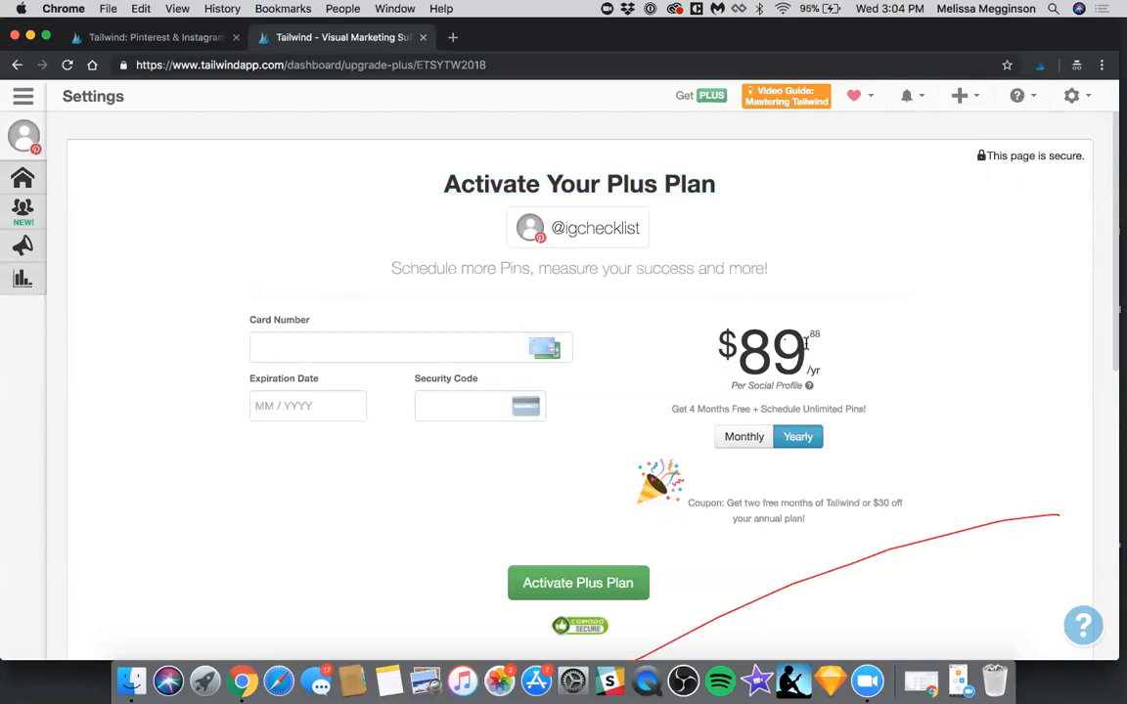
drag(724, 308, 806, 344)
click(725, 344)
Compare the Plus plan's monthly and yearly pricing, leave it on Monthly, and open the free-month gift offer
click(749, 446)
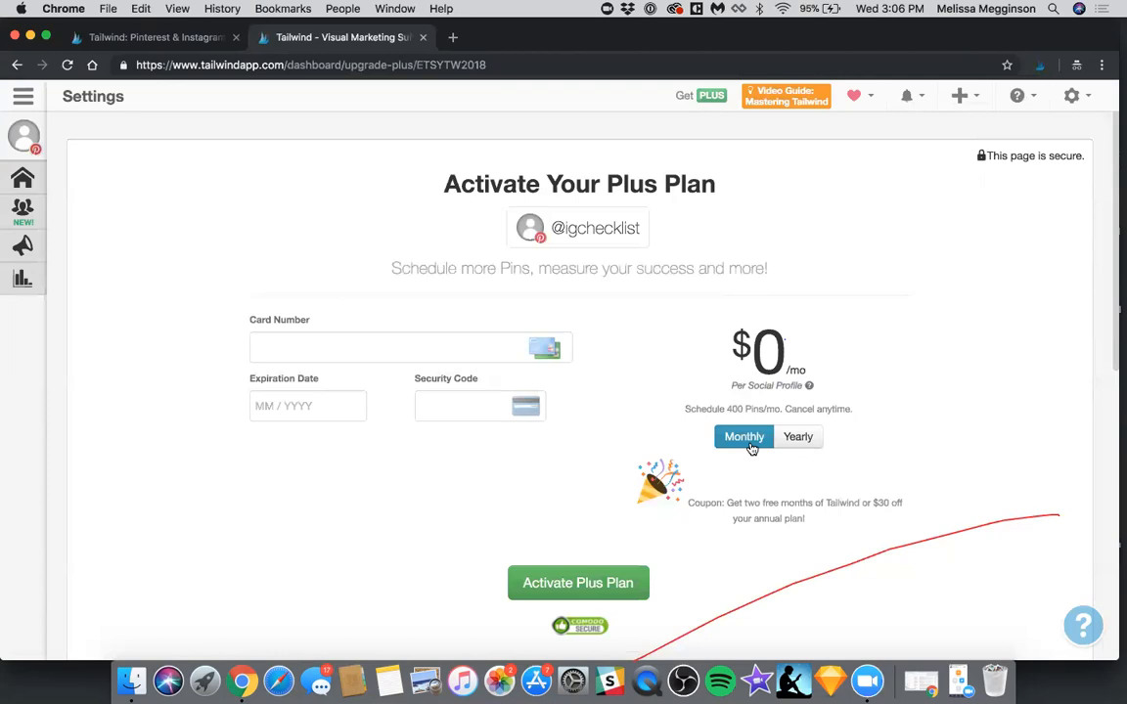
click(797, 437)
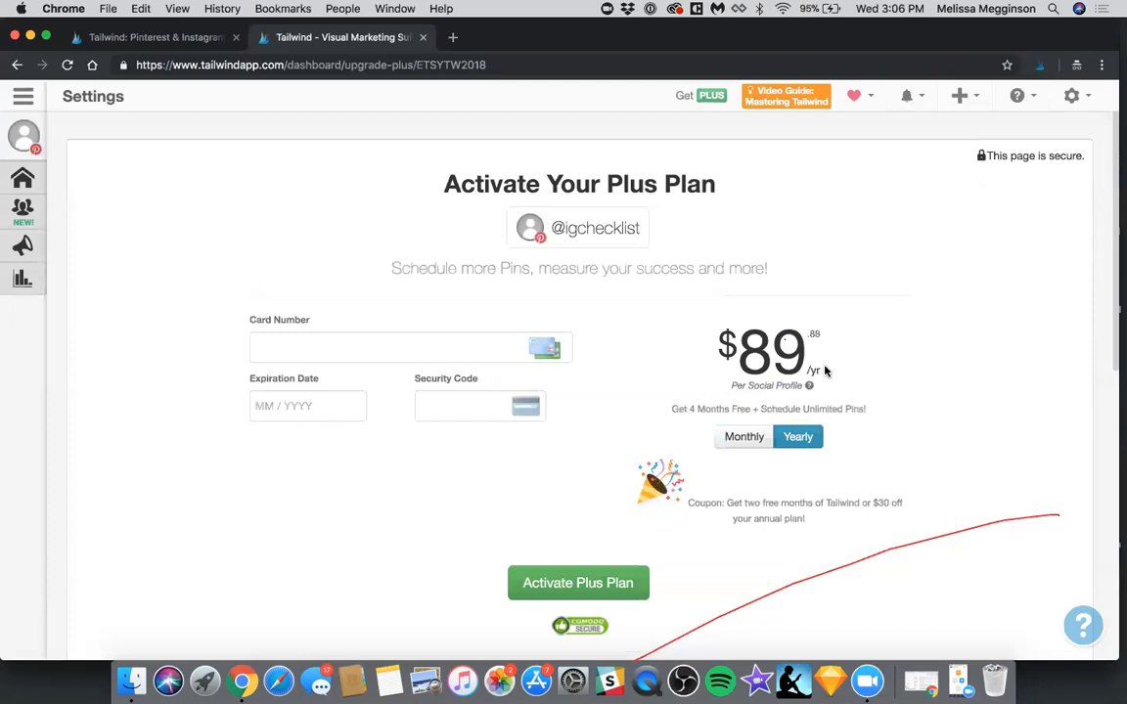
click(744, 441)
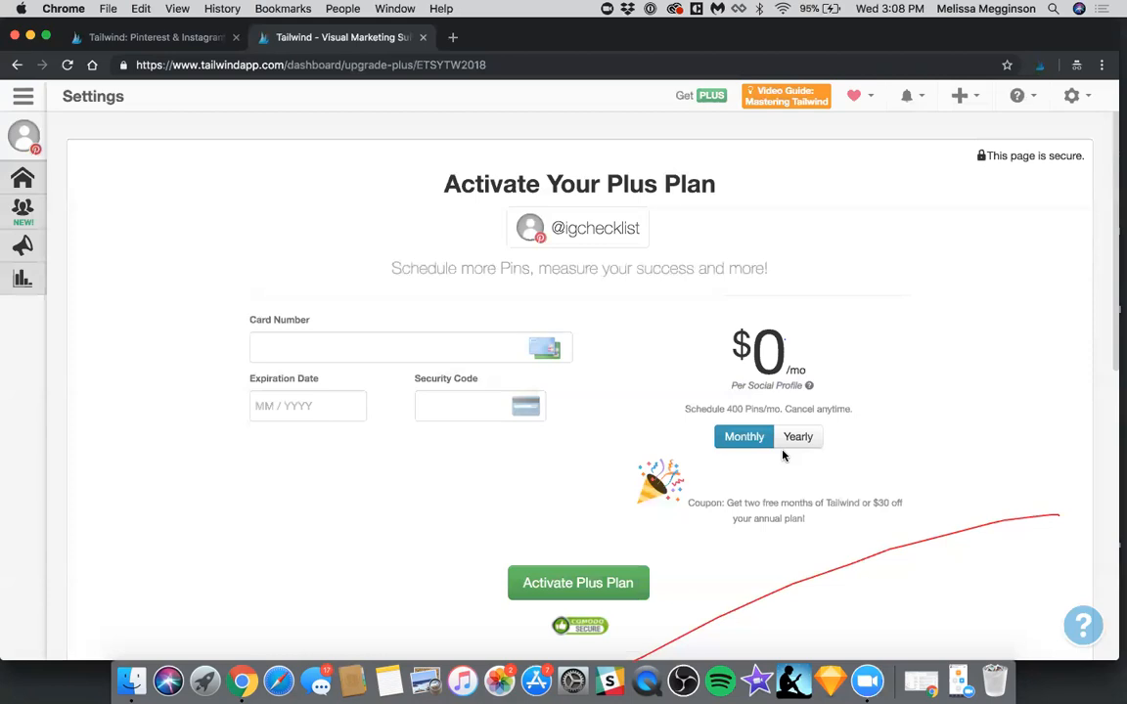
click(853, 95)
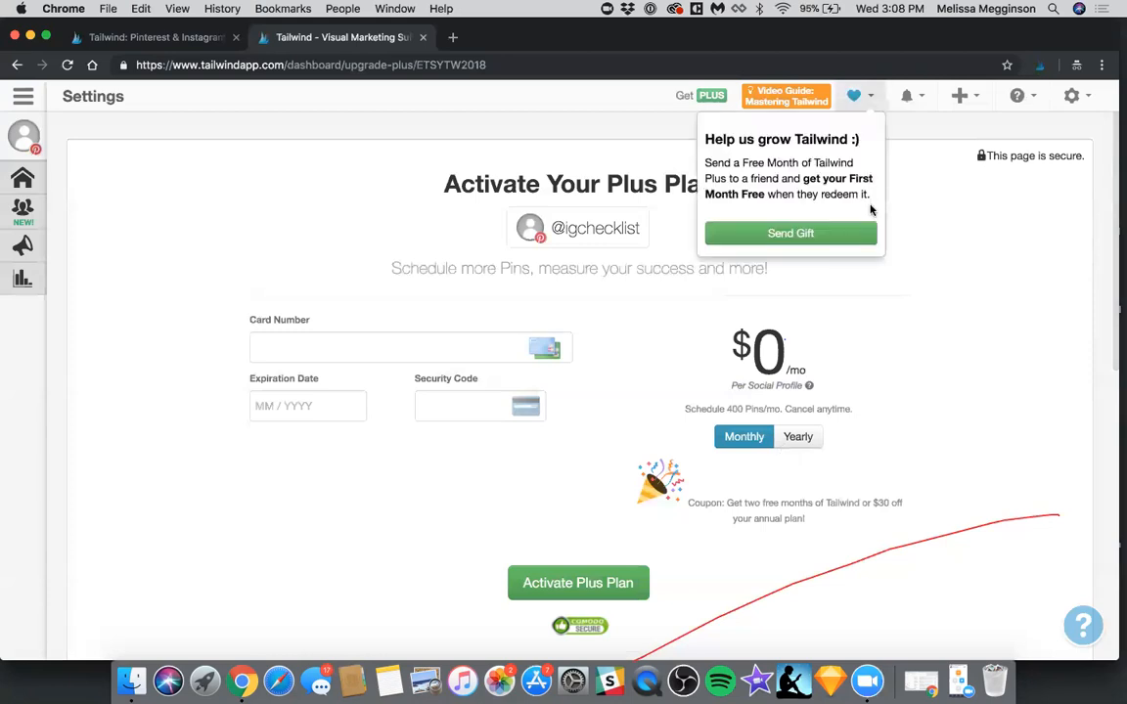